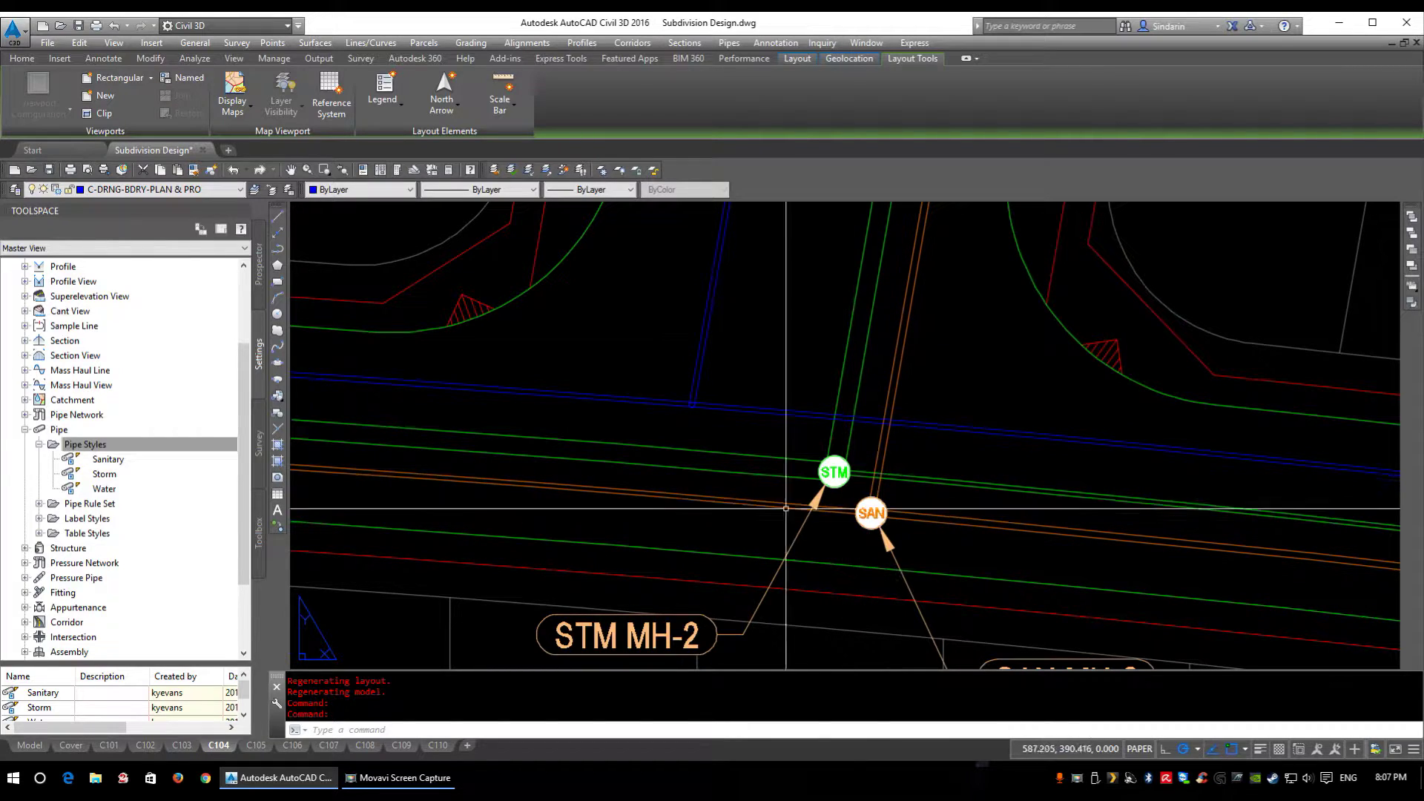
Examine the storm, sanitary and water pipes, structures and labels on sheet C104, and activate the plan viewport
scroll(410, 502, "up", 5)
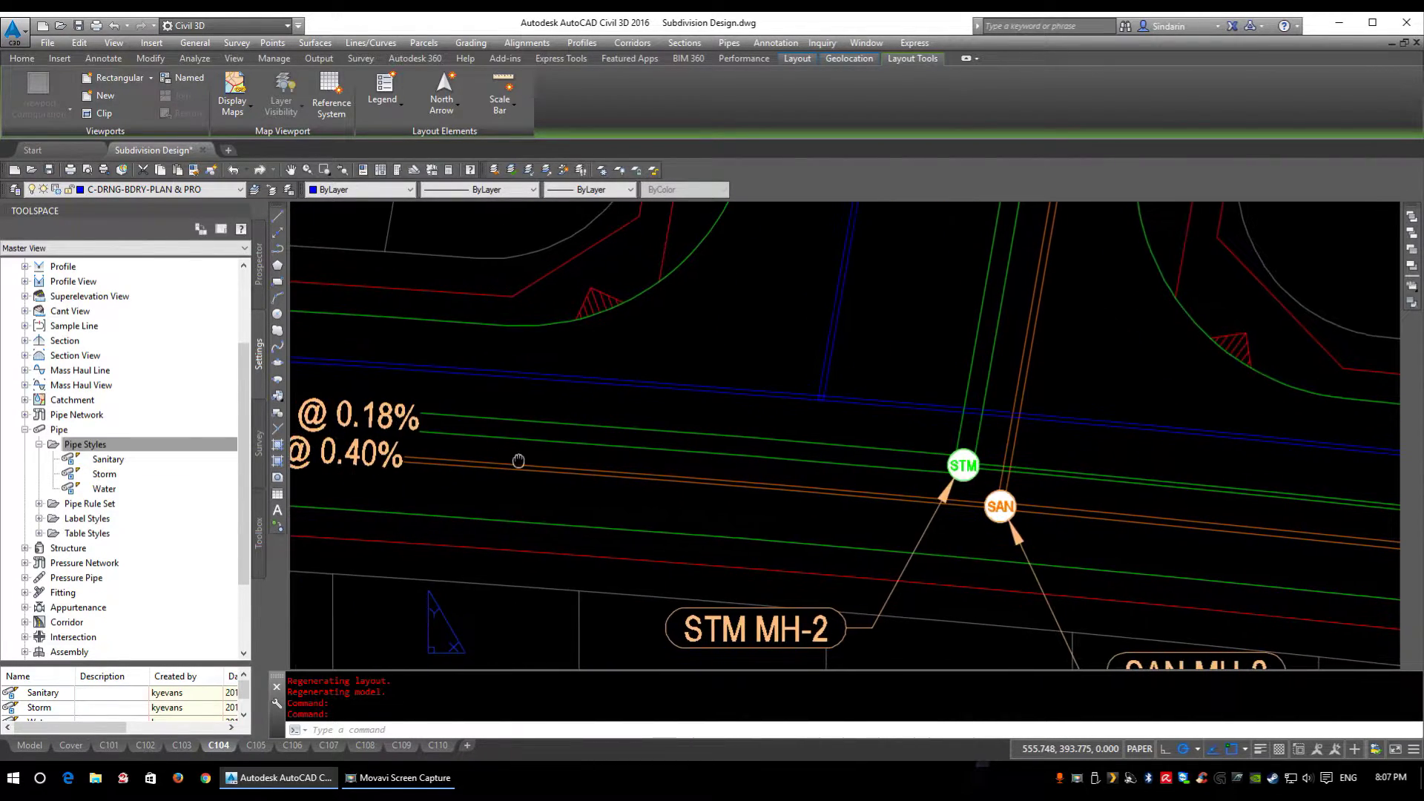
middle_click_drag(557, 471, 1031, 515)
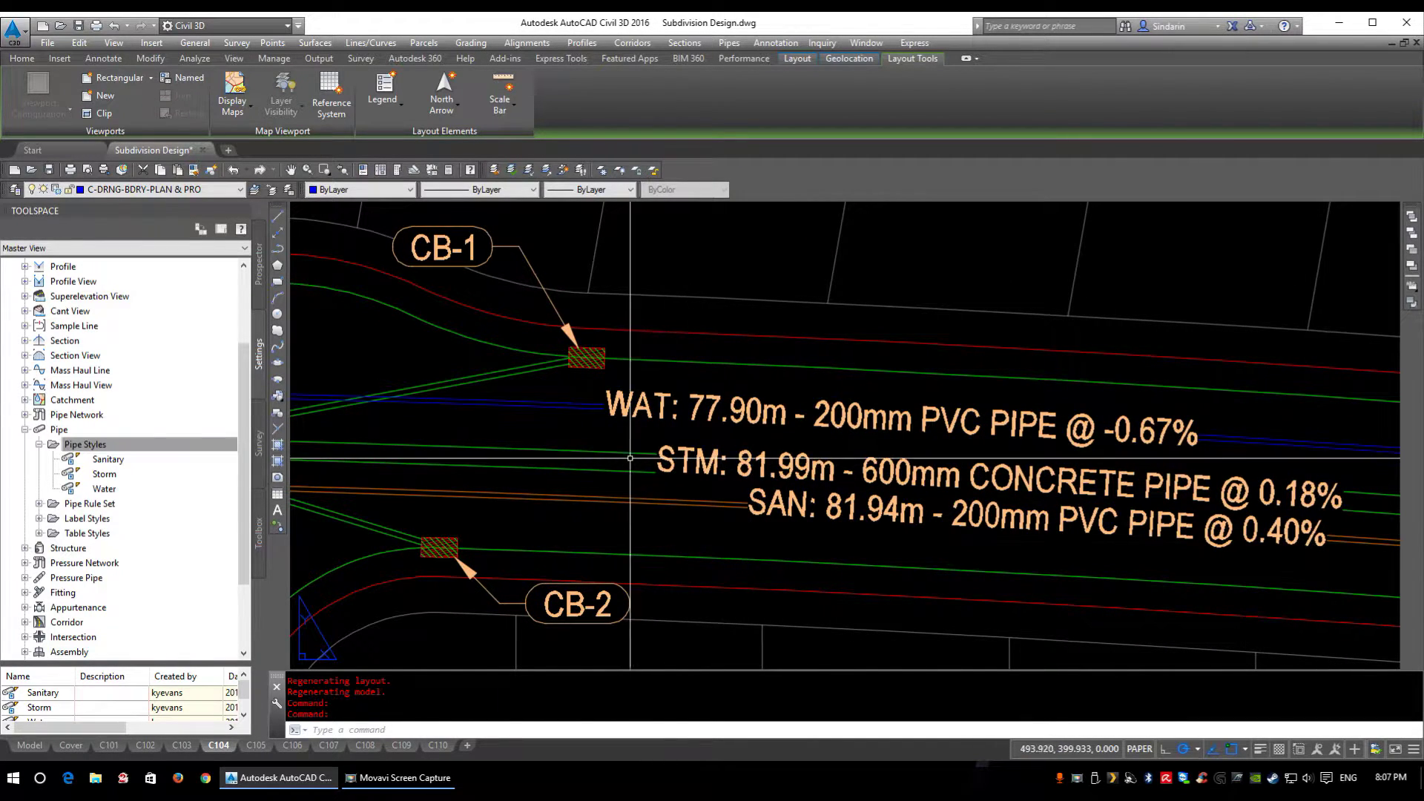
middle_click_drag(458, 499, 530, 502)
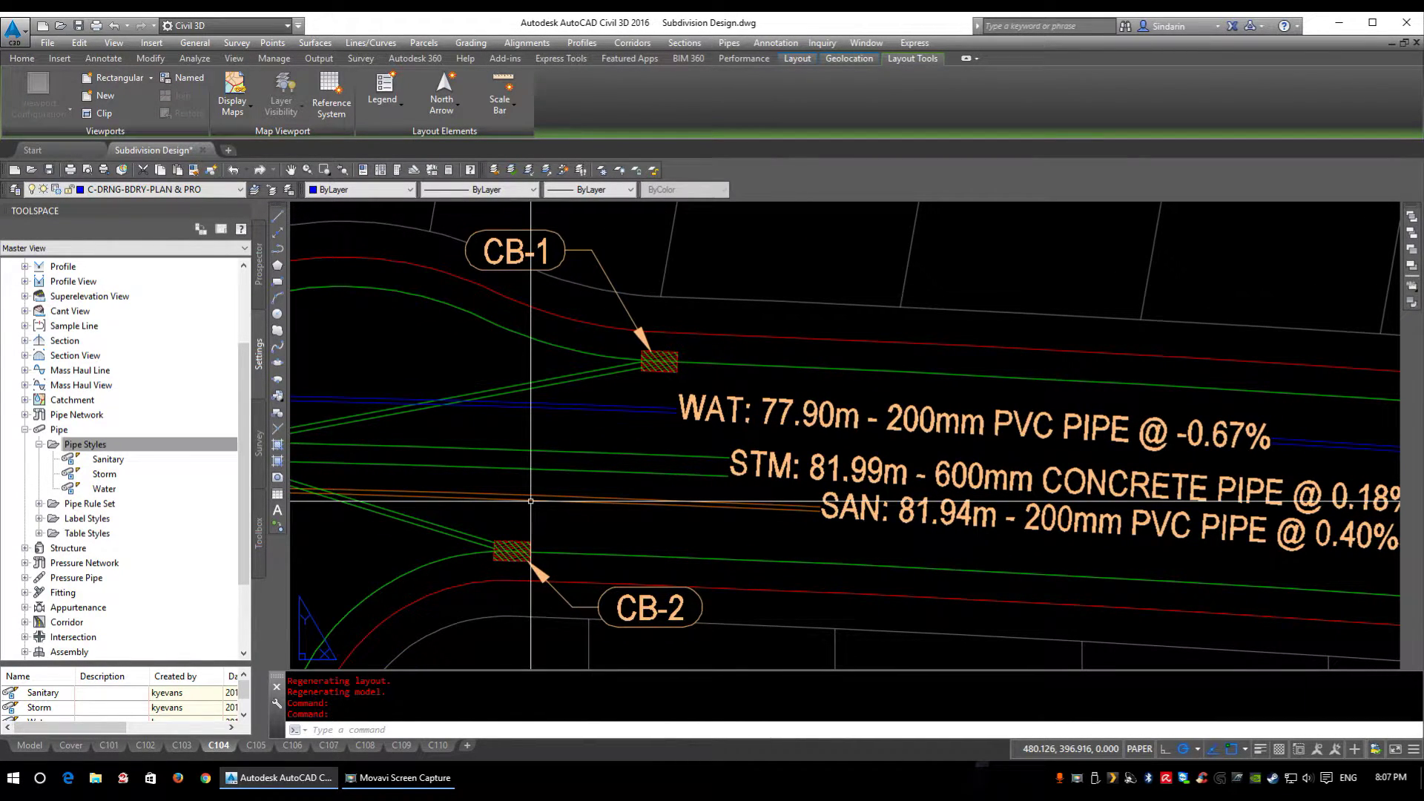
middle_click_drag(530, 502, 1050, 510)
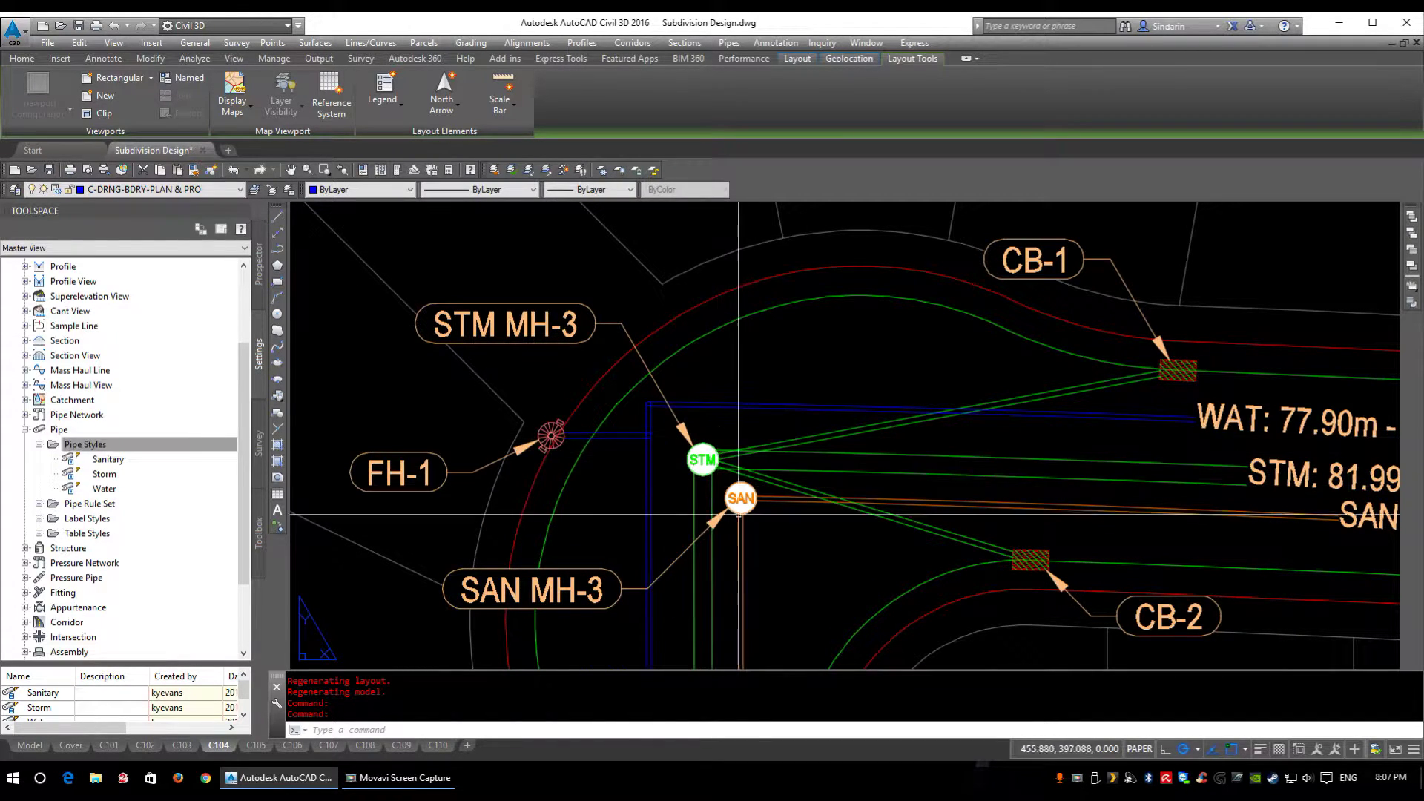
mouse_move(764, 492)
middle_mouse_down()
mouse_move(851, 471)
mouse_move(594, 471)
mouse_move(632, 471)
middle_mouse_up()
double_click(597, 468)
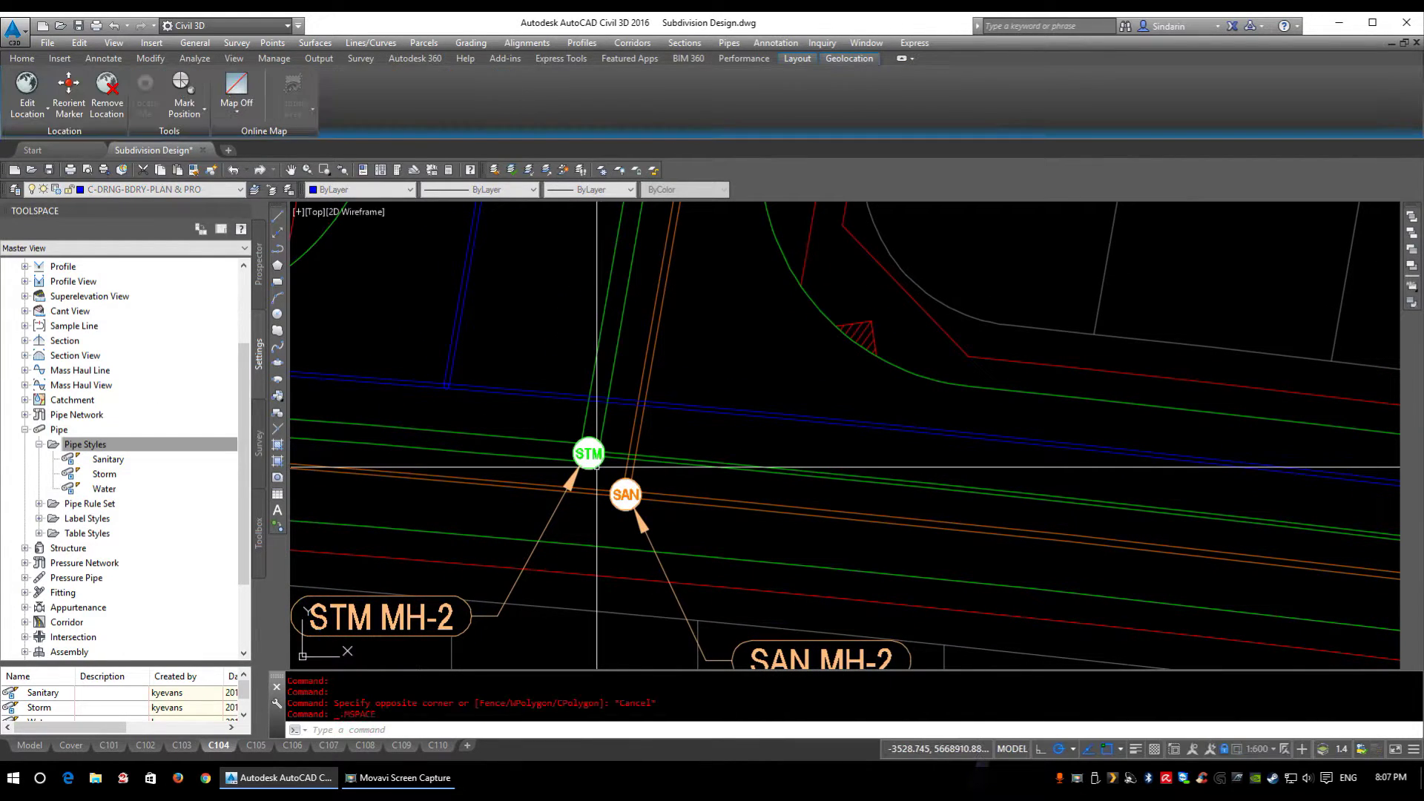
left_click(583, 448)
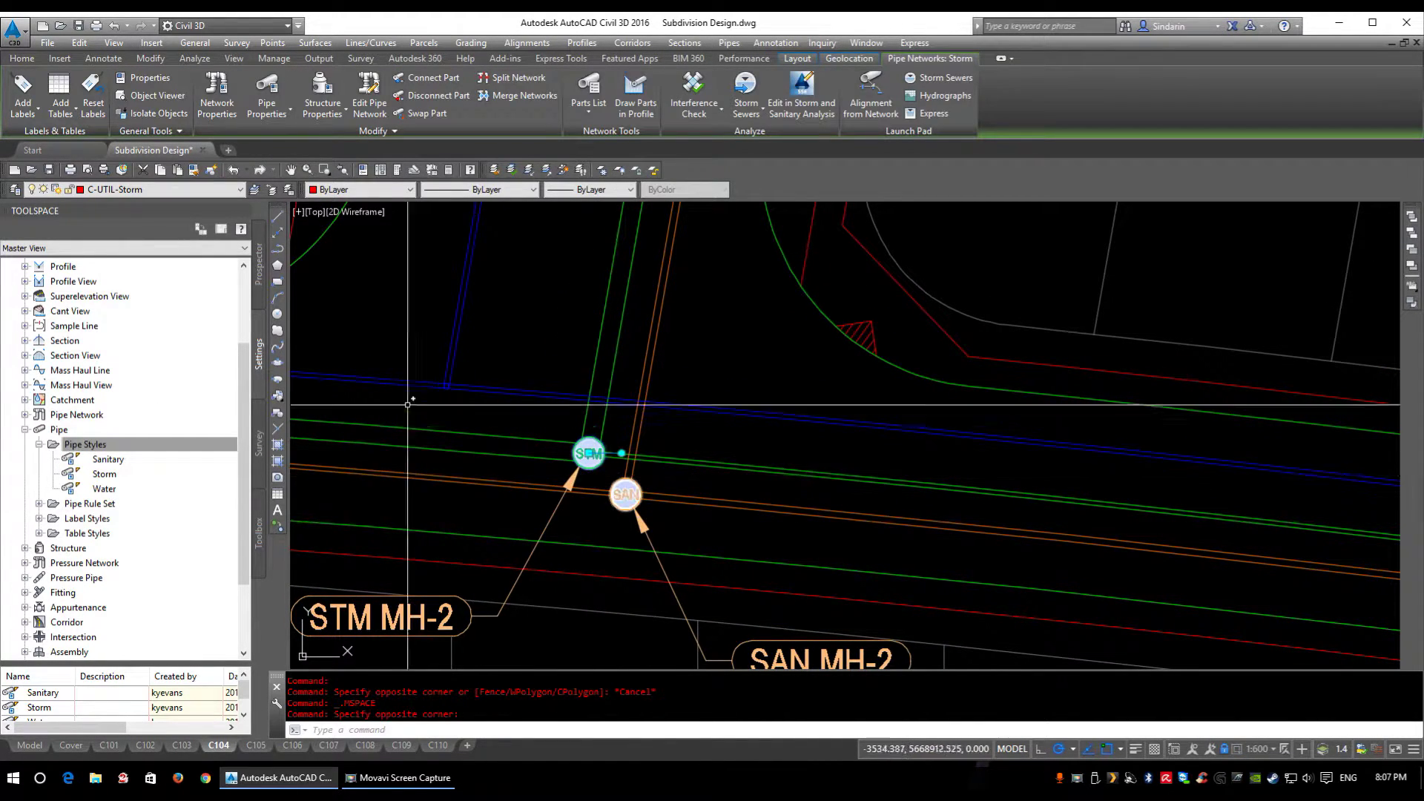
key("Escape")
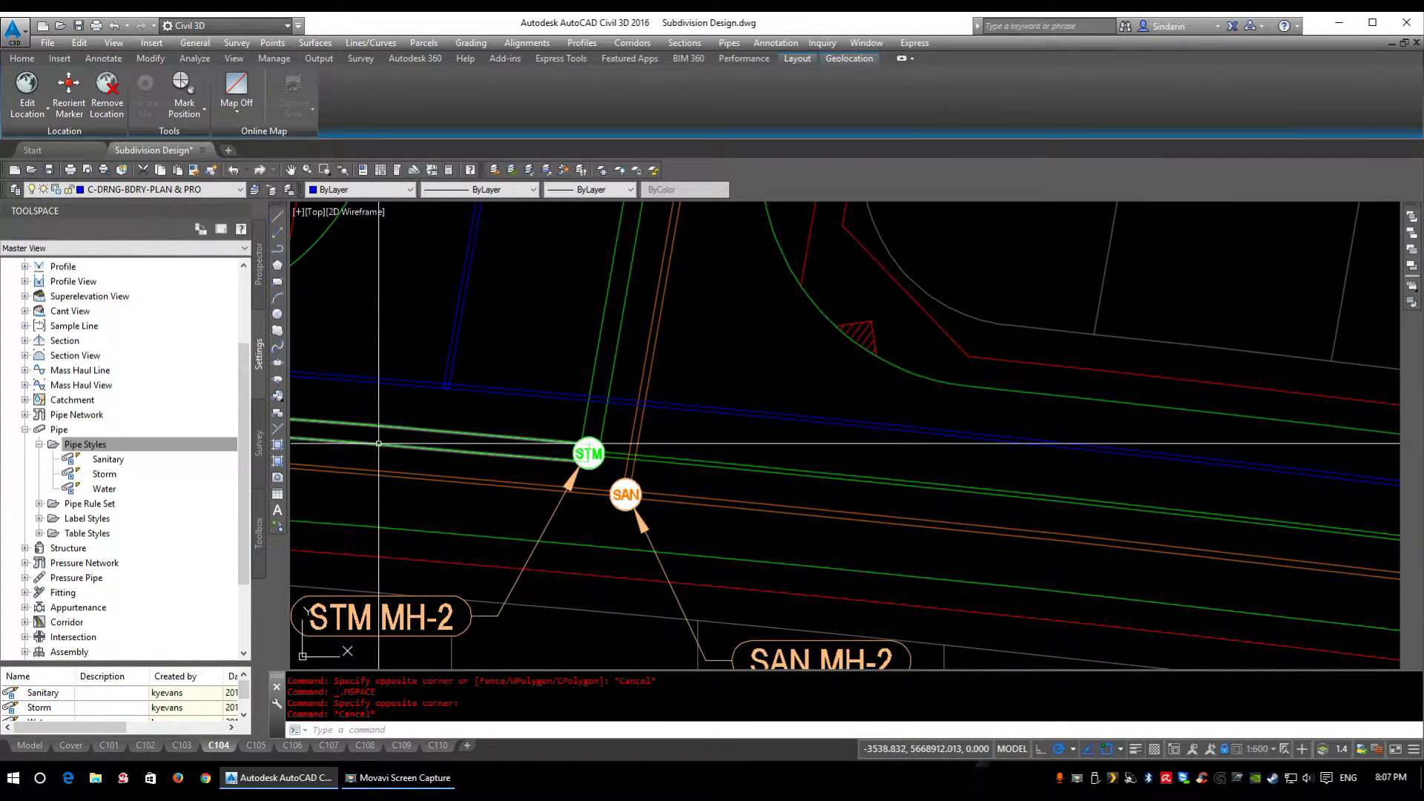
Create a new pipe style in the drawing's Pipe Styles collection and name it Sanitary 2
left_click(257, 281)
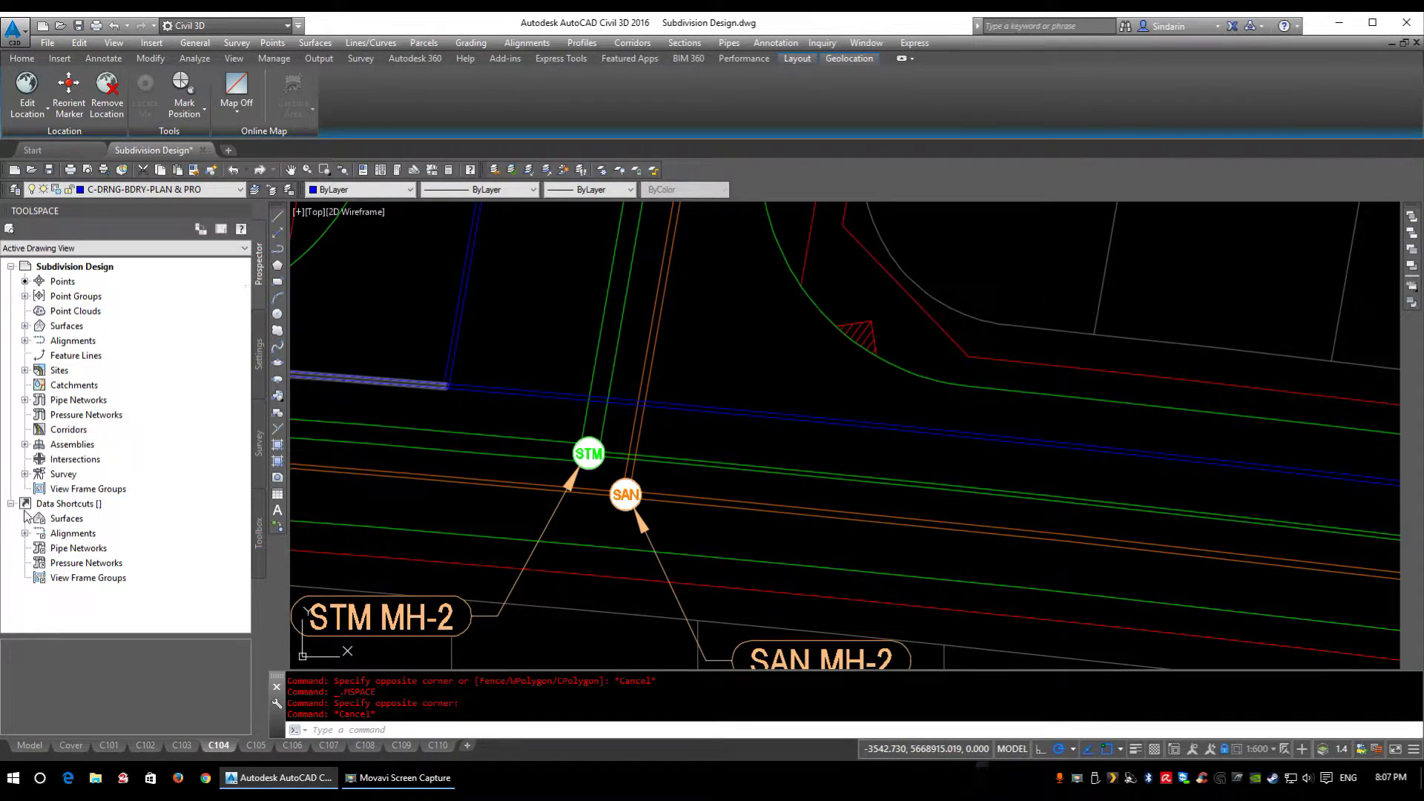
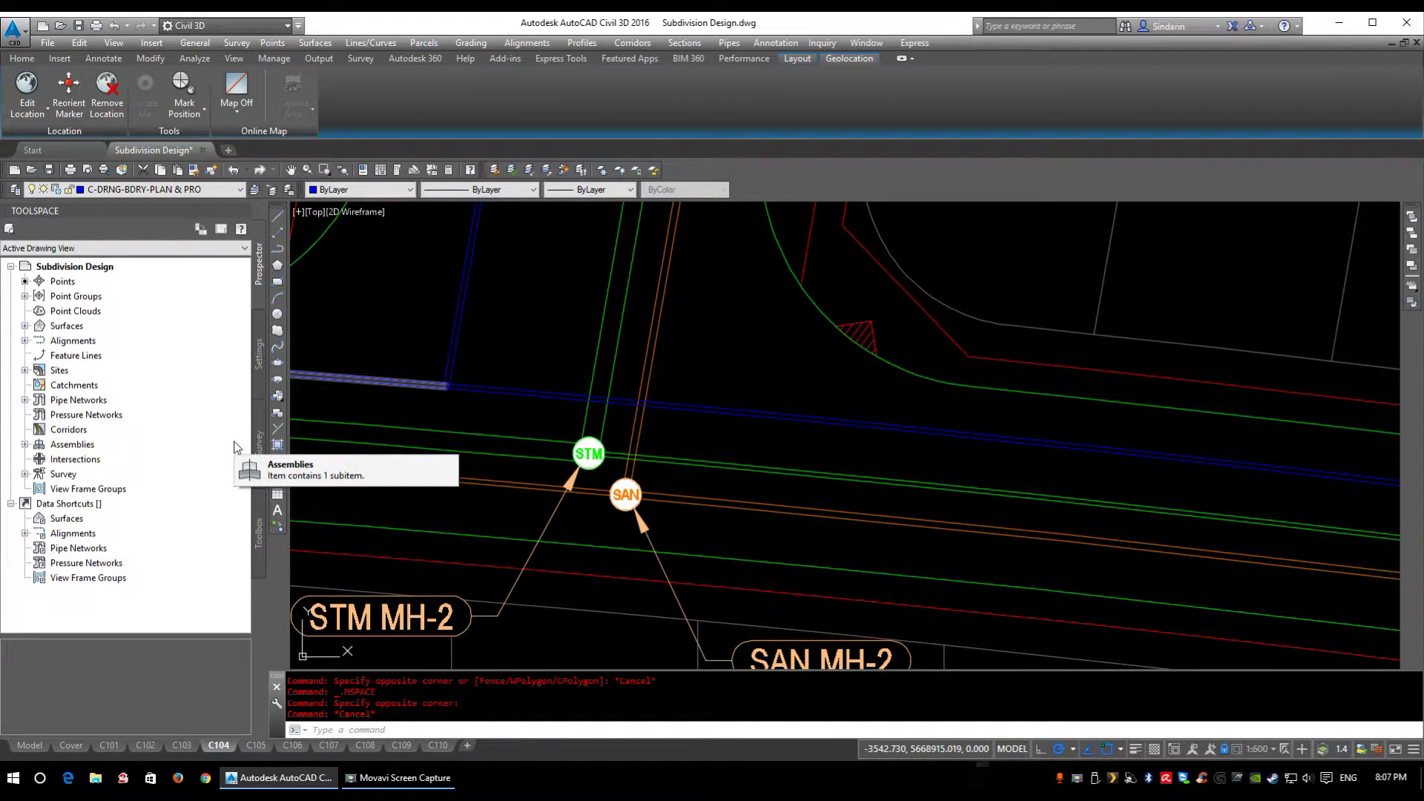
left_click(258, 362)
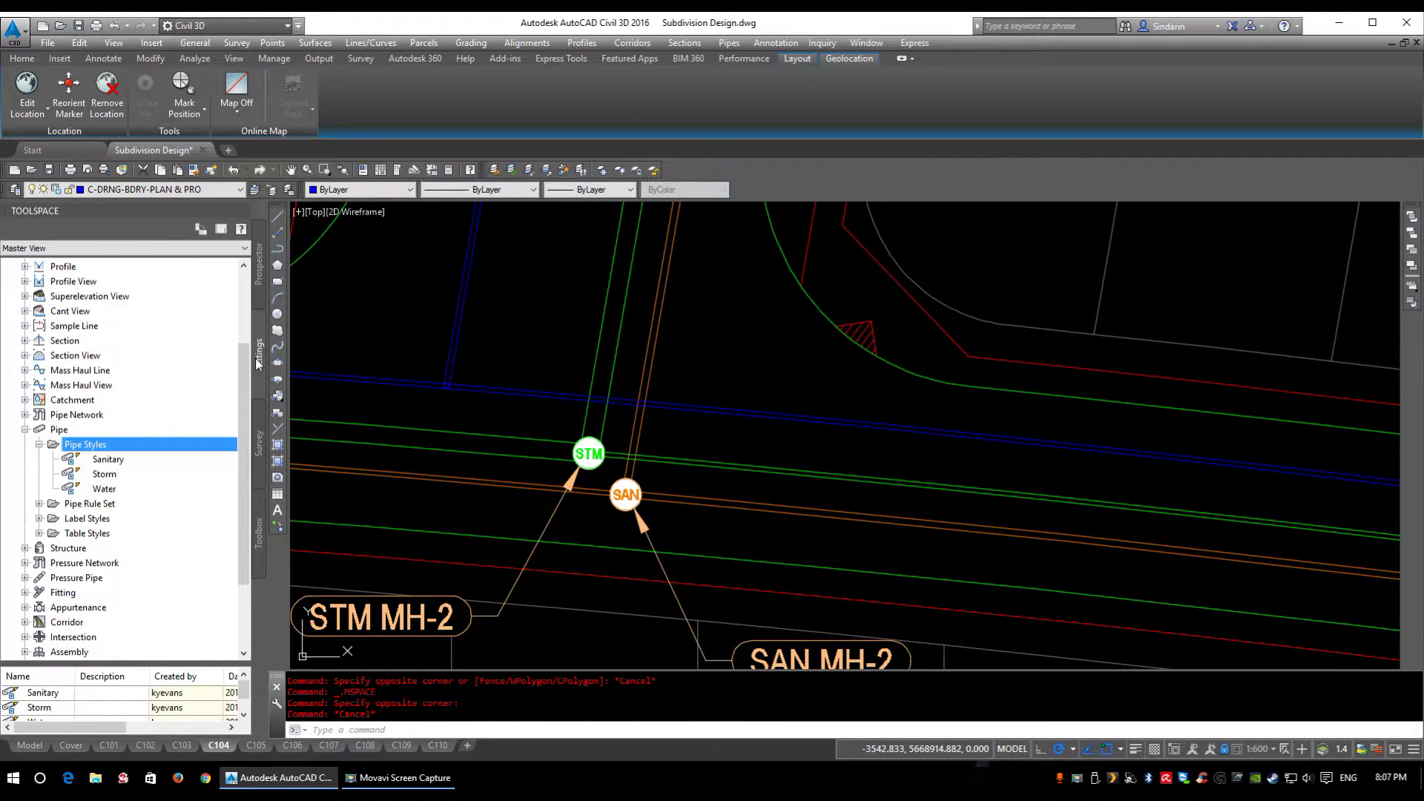
scroll(100, 396, "up", 3)
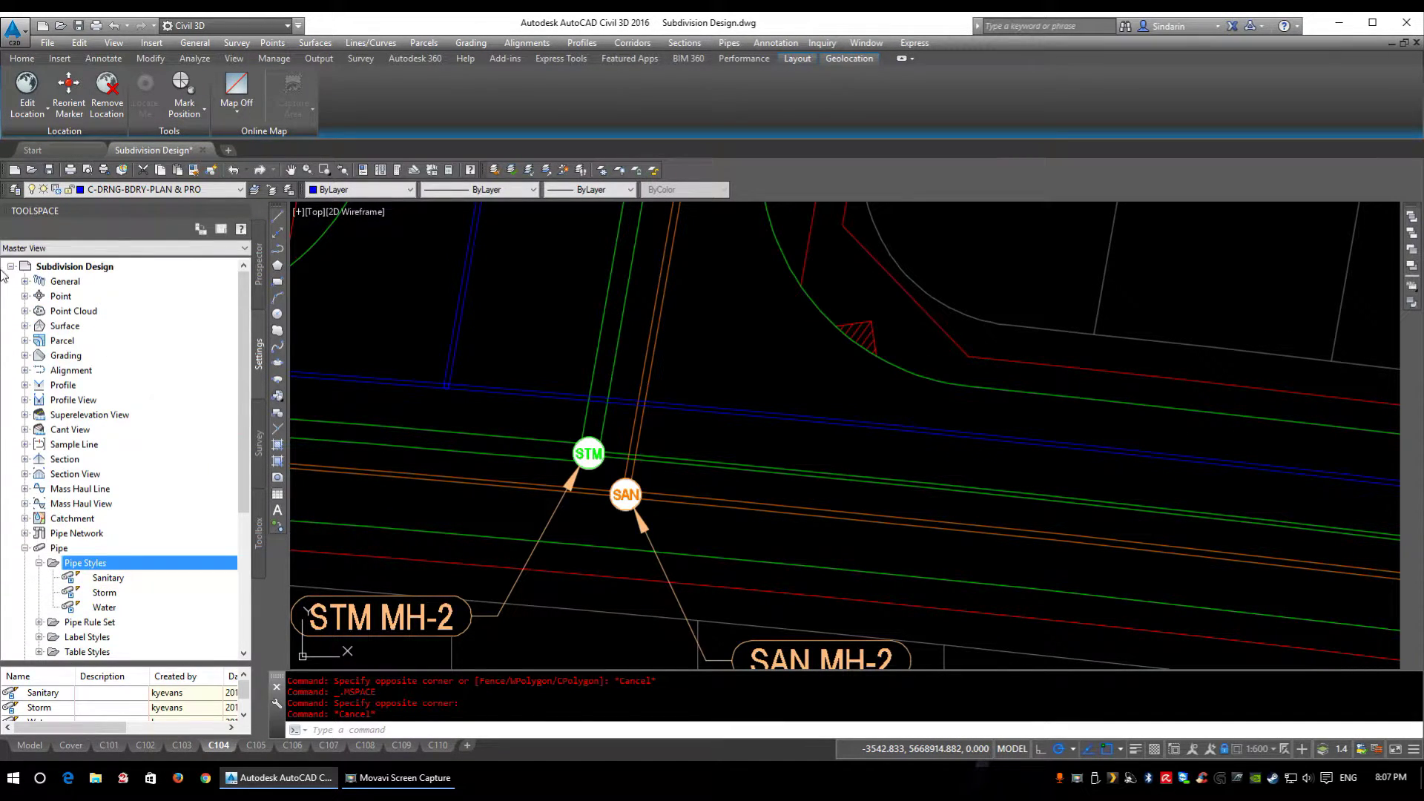
scroll(19, 383, "down", 4)
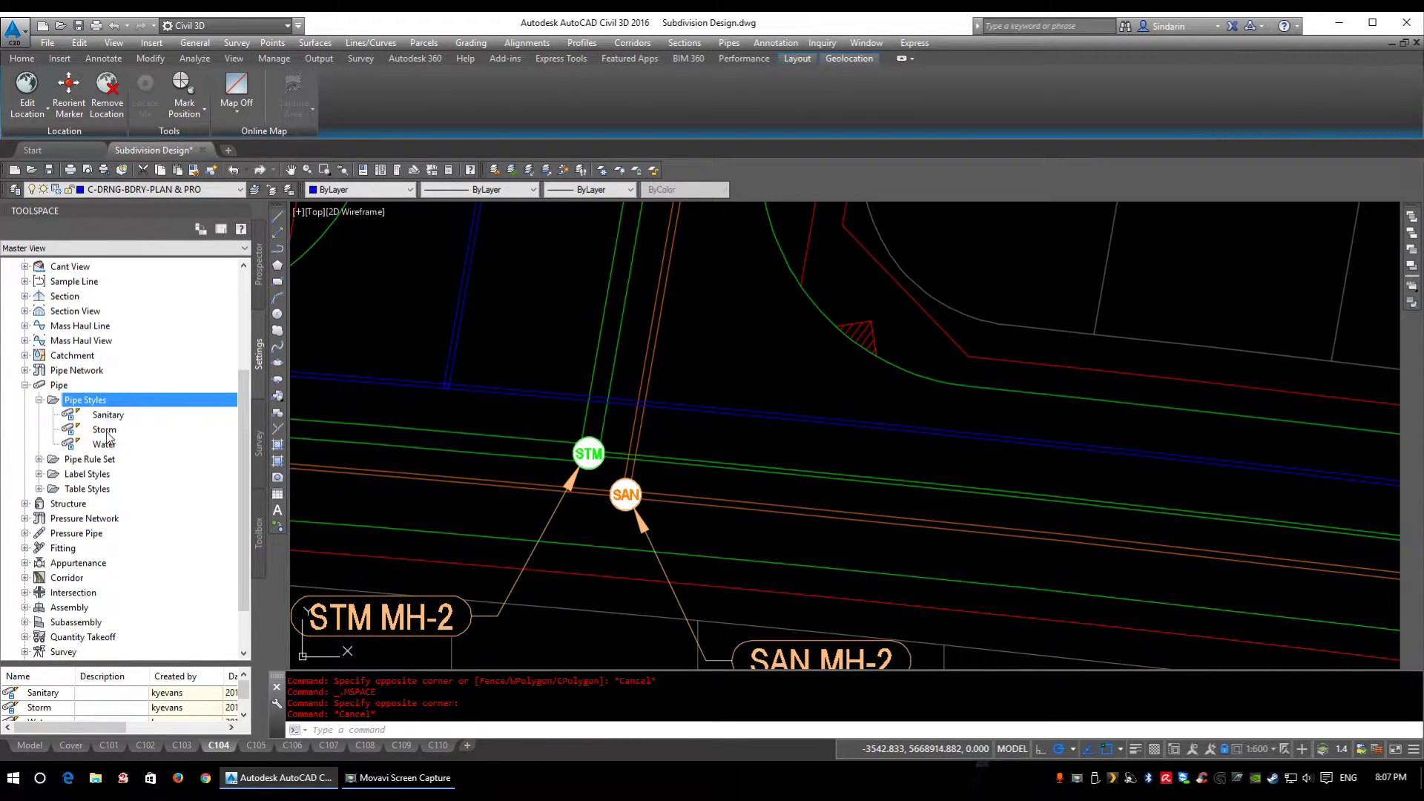
mouse_move(111, 451)
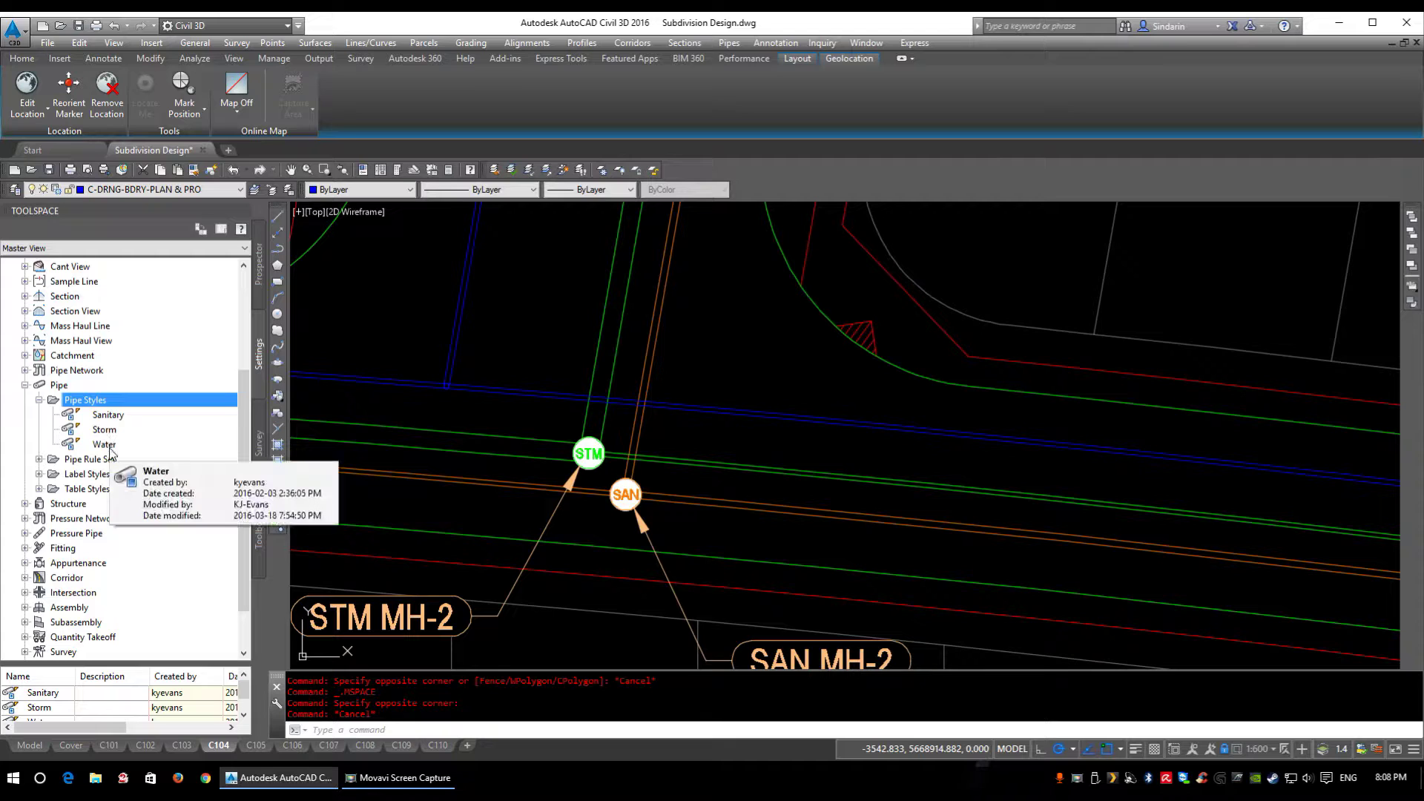
right_click(104, 404)
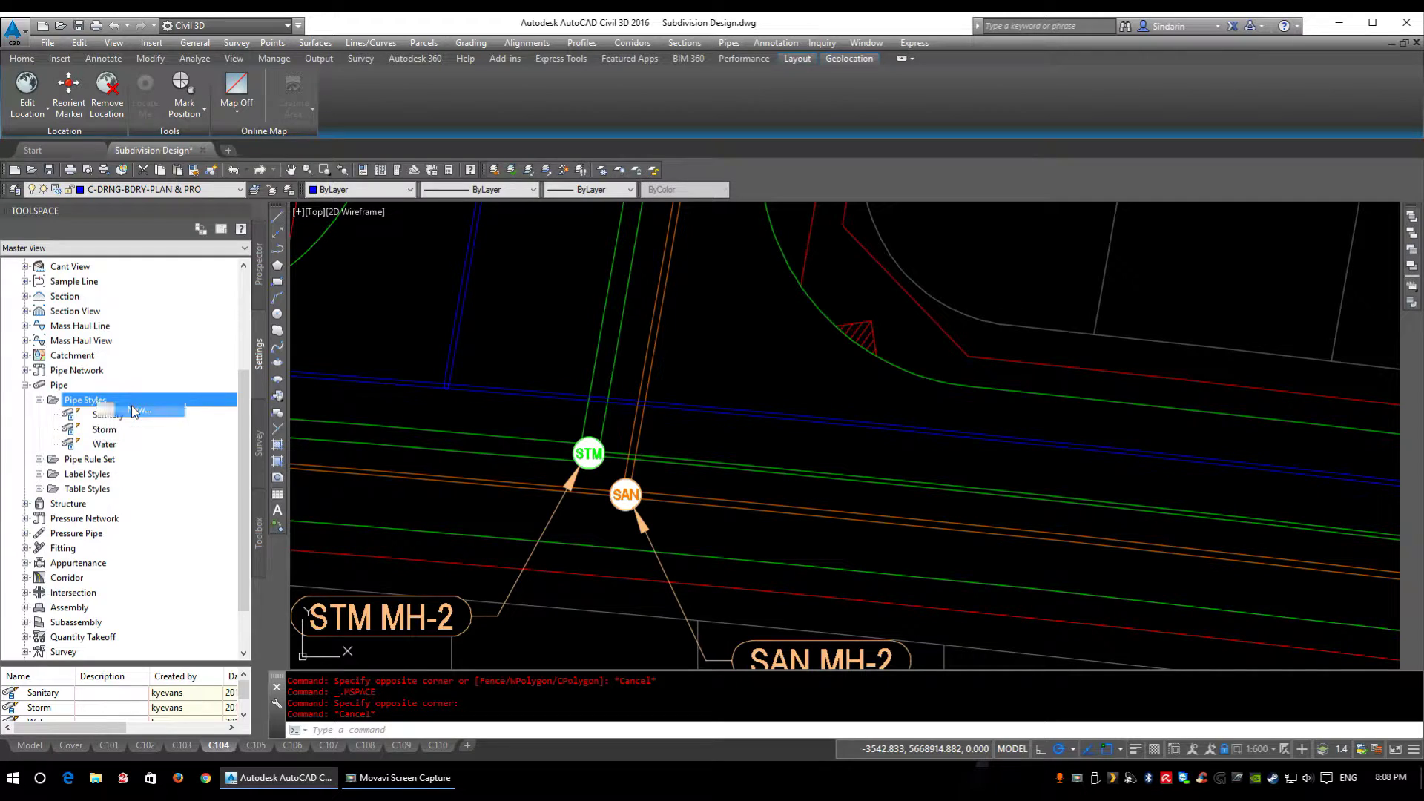
left_click(134, 410)
left_click(506, 310)
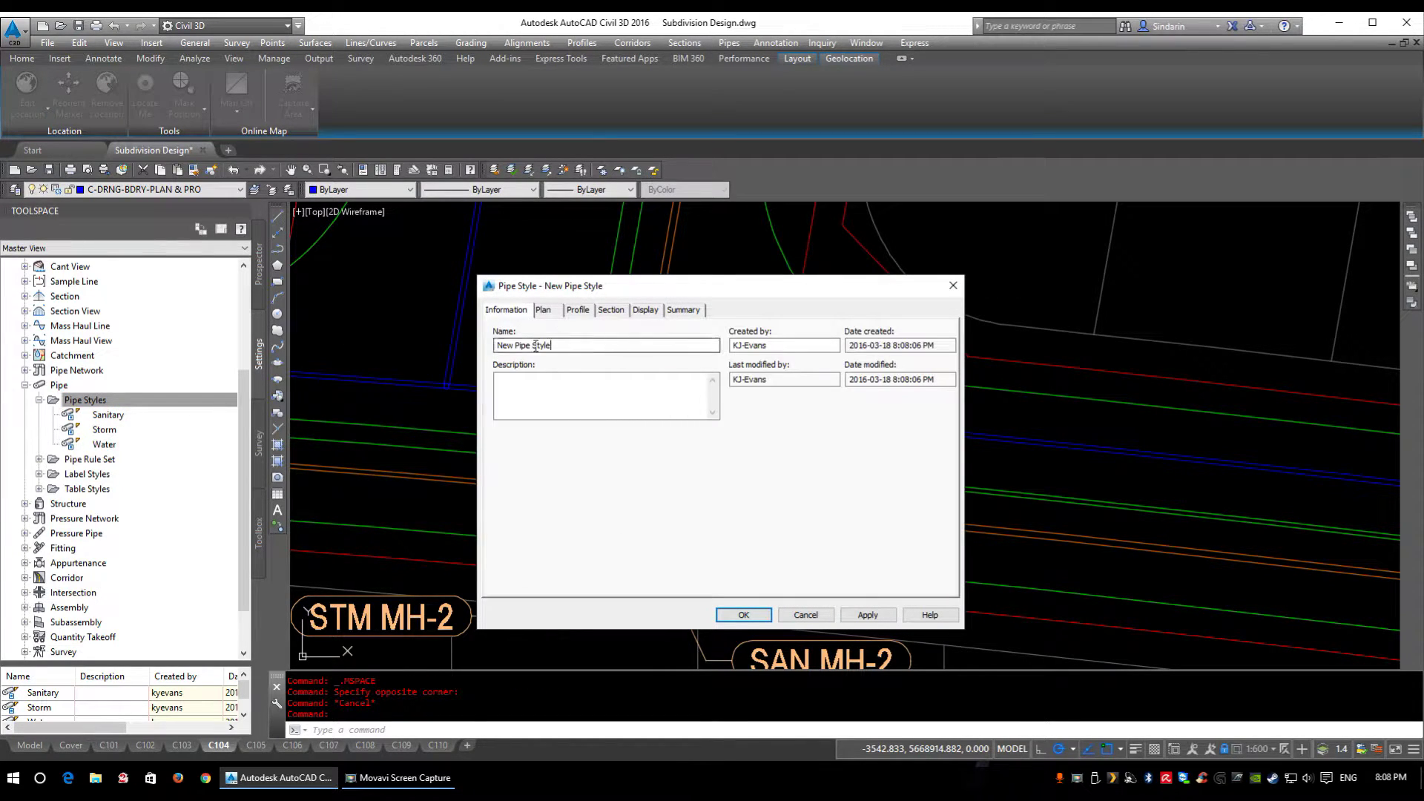
type("Sanitary 2")
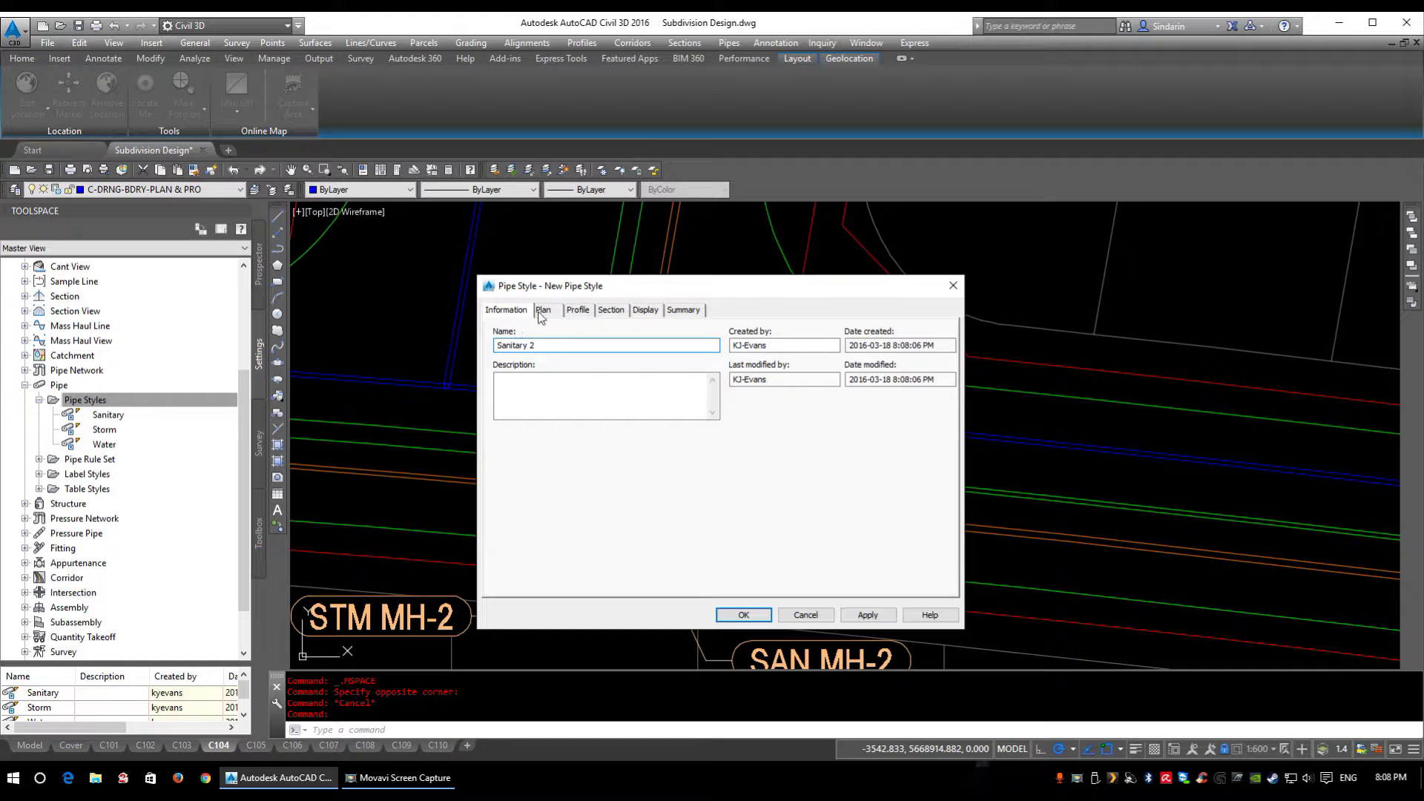
Review the plan, profile and section options for wall sizes, end lines and hatching in the Sanitary 2 style
left_click(543, 311)
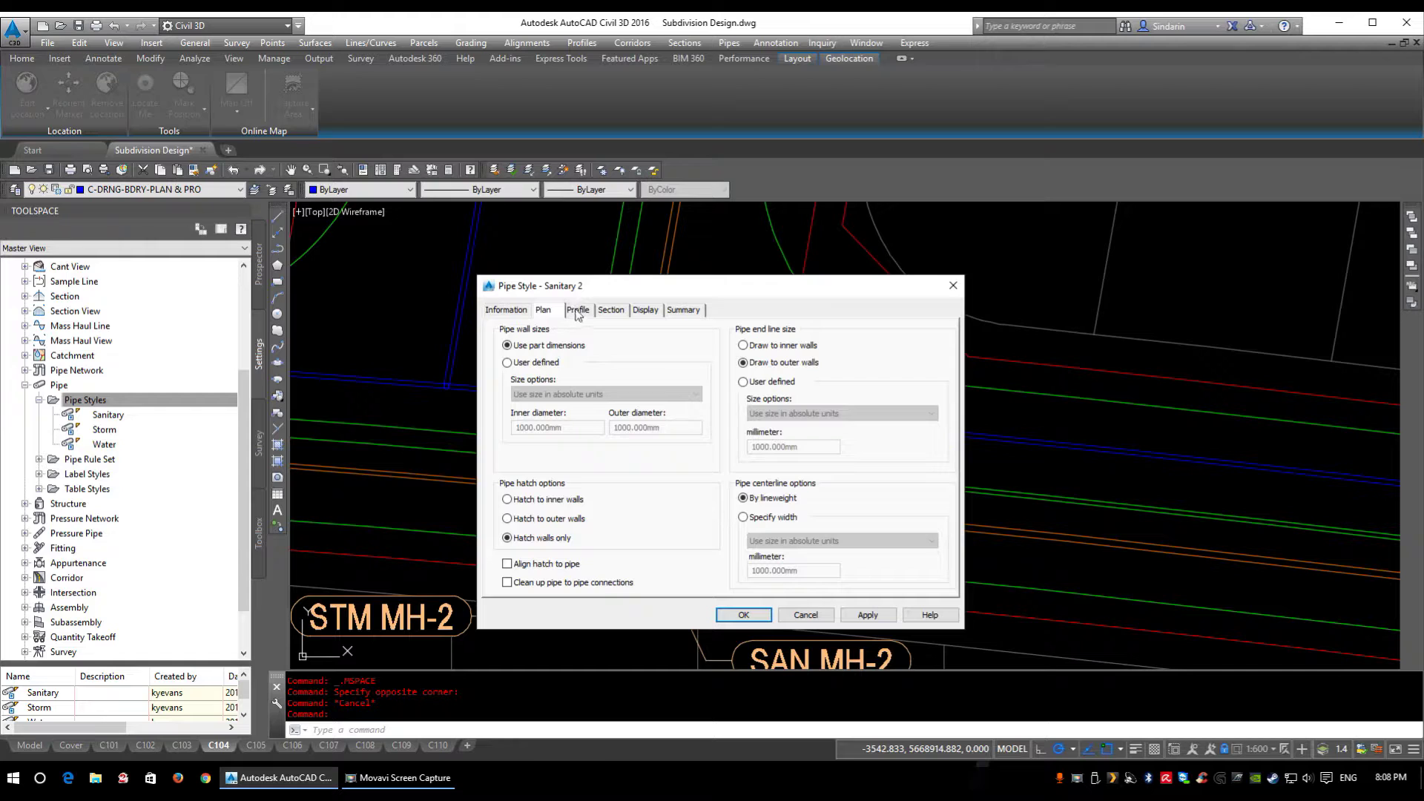
left_click(578, 311)
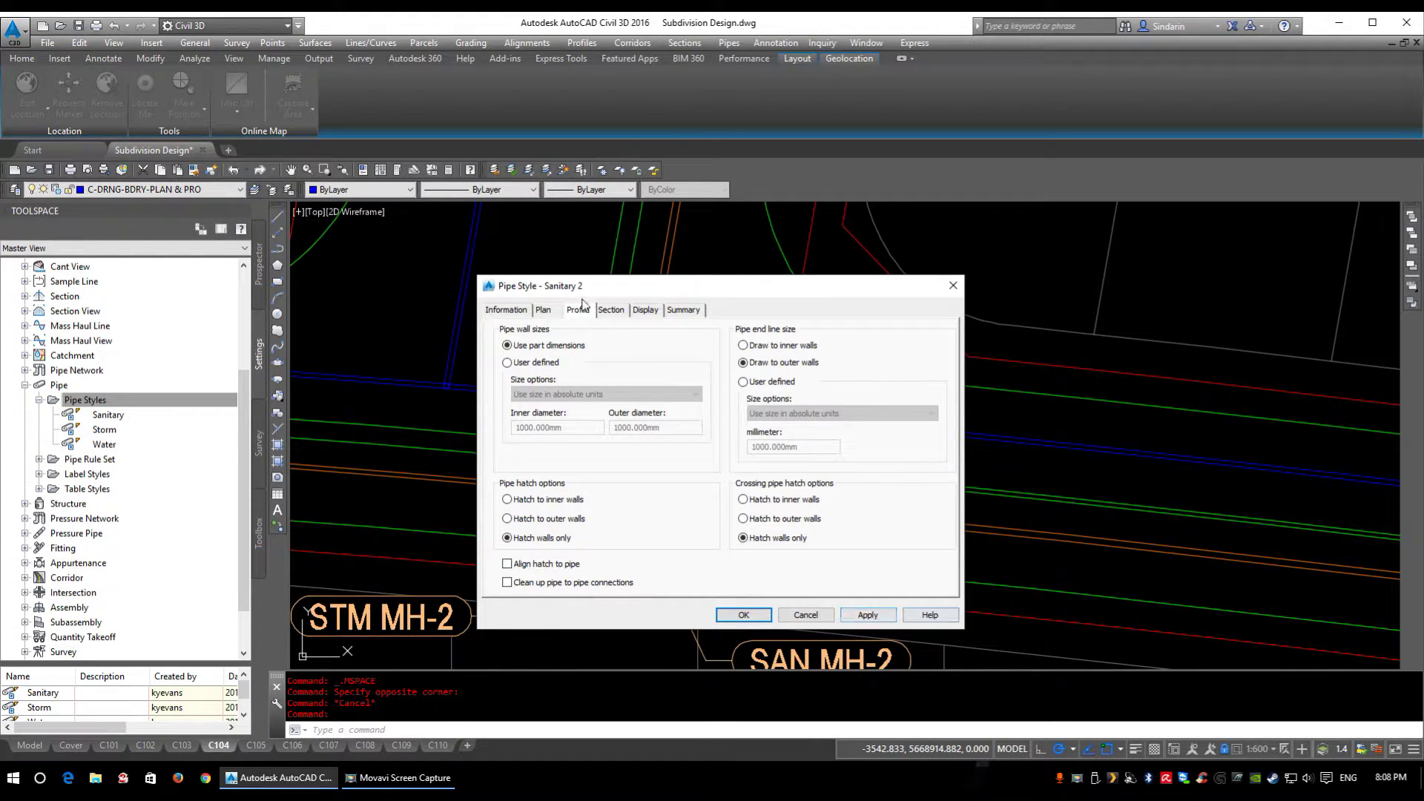
left_click(613, 311)
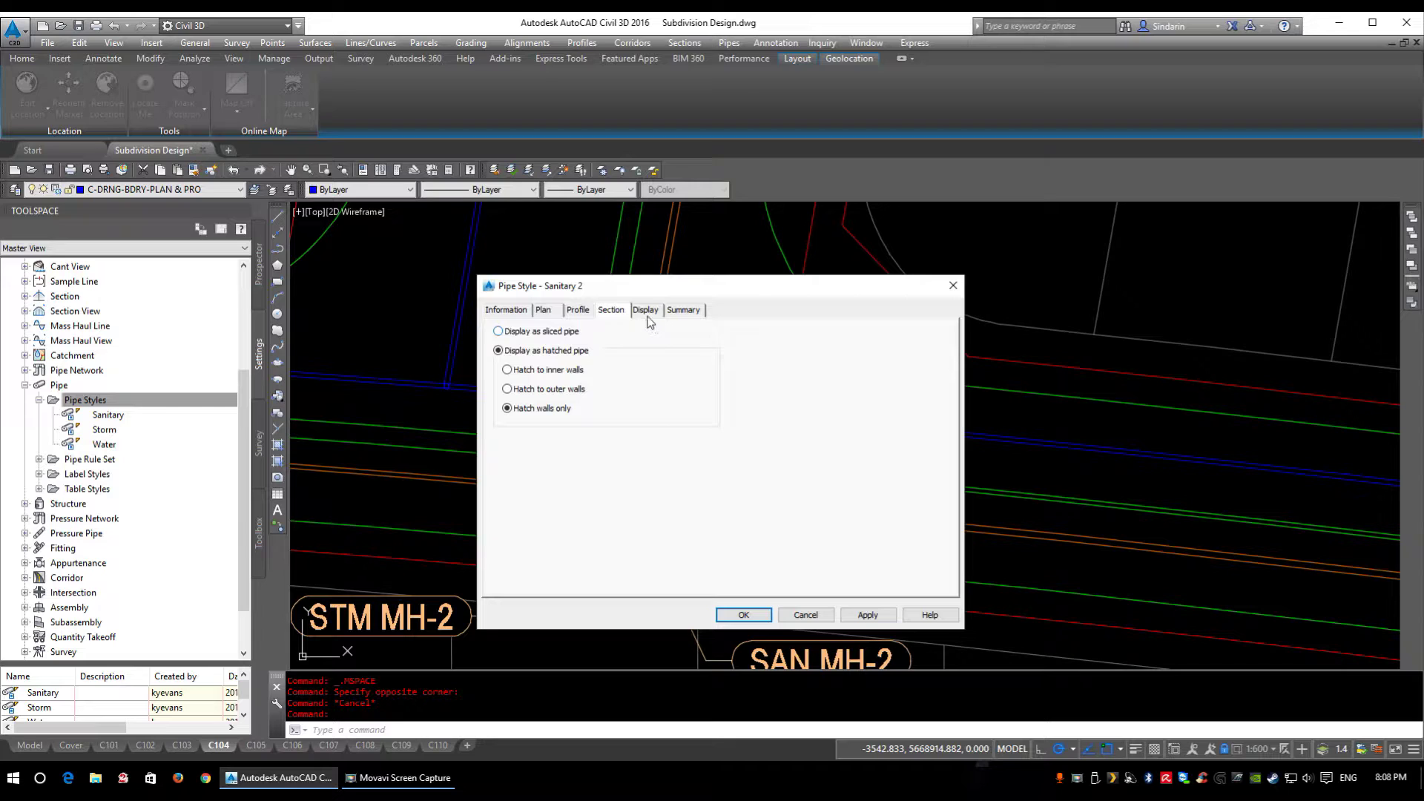
Assign all pipe components of the Sanitary 2 style to layer C-UTIL for the Plan view direction
left_click(646, 311)
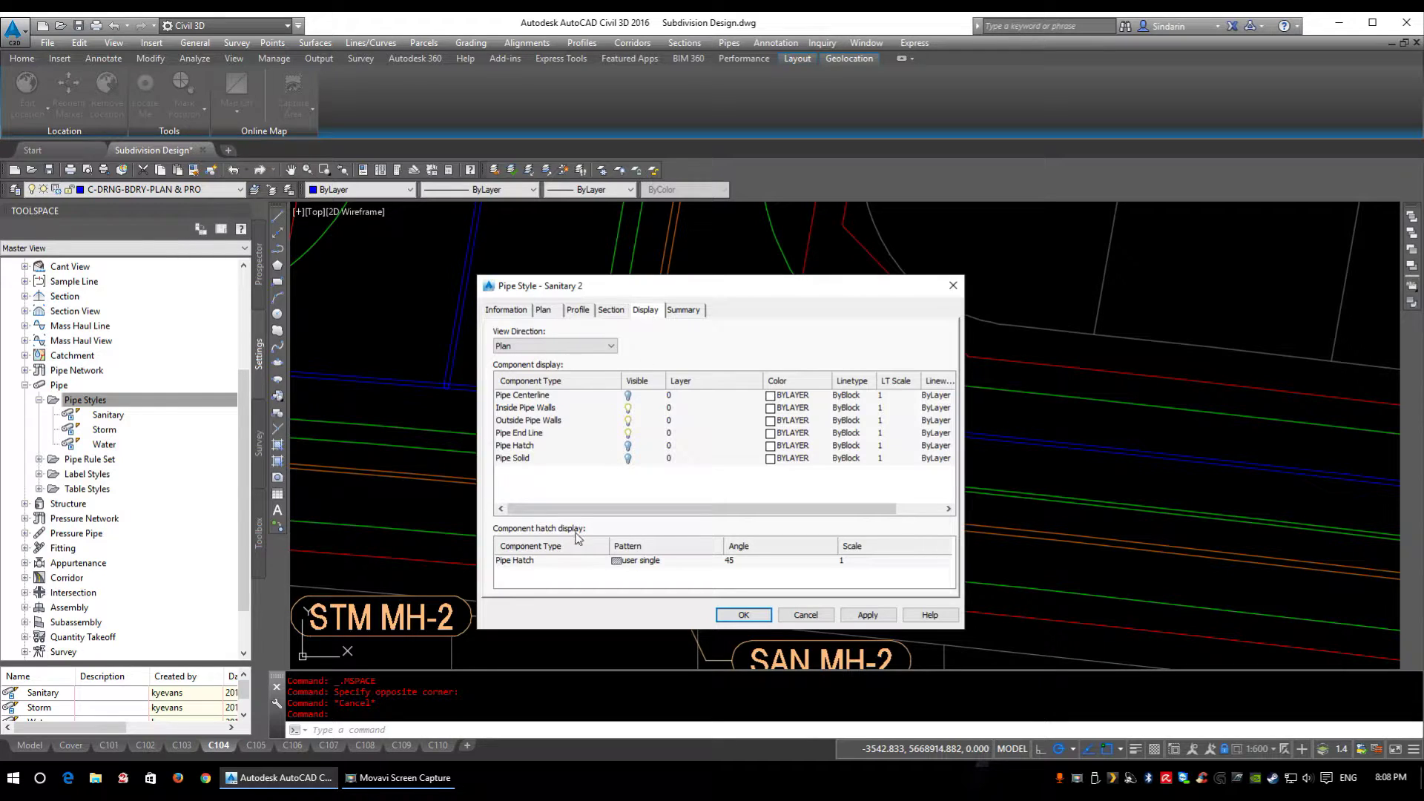
left_click(575, 347)
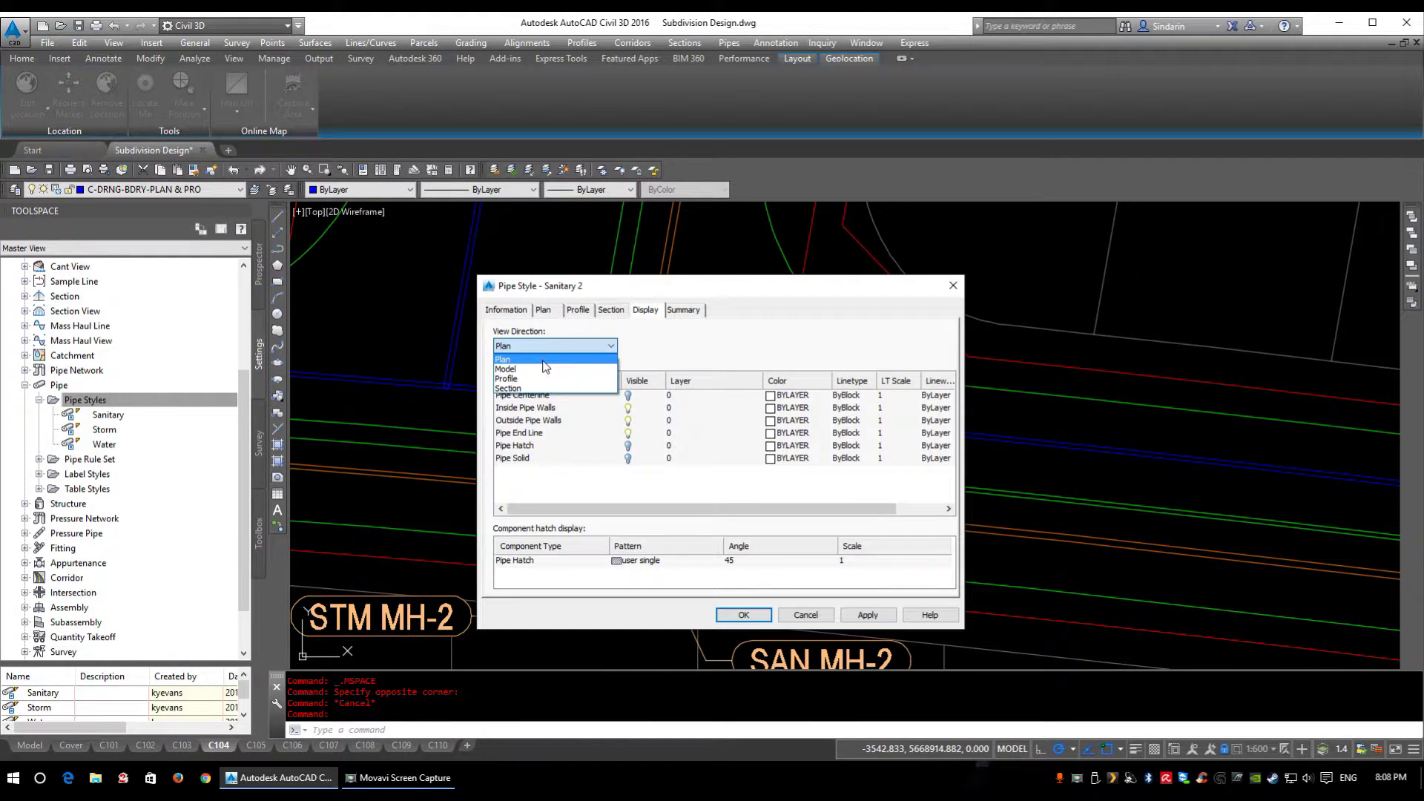
left_click(543, 361)
left_click_drag(676, 289, 228, 118)
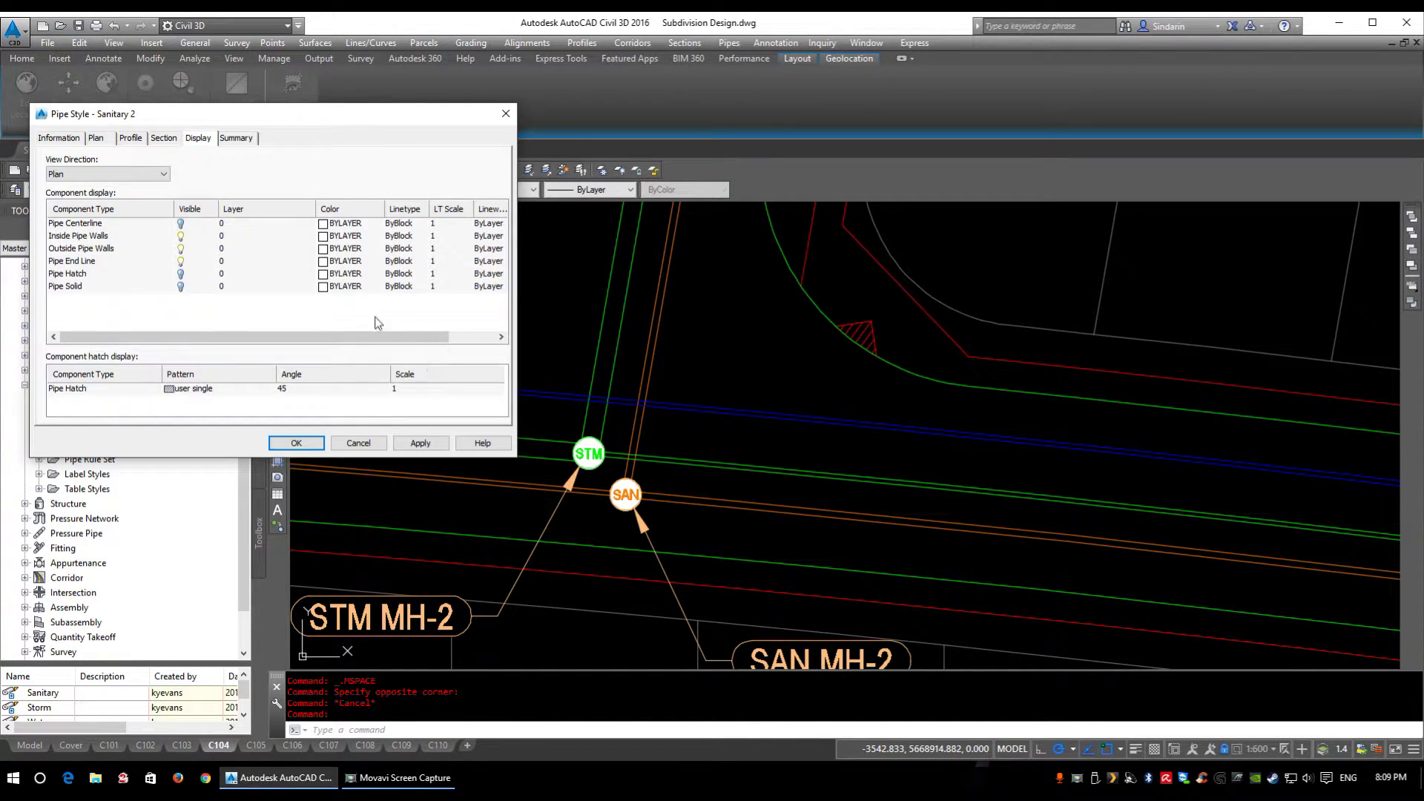
left_click_drag(301, 115, 840, 270)
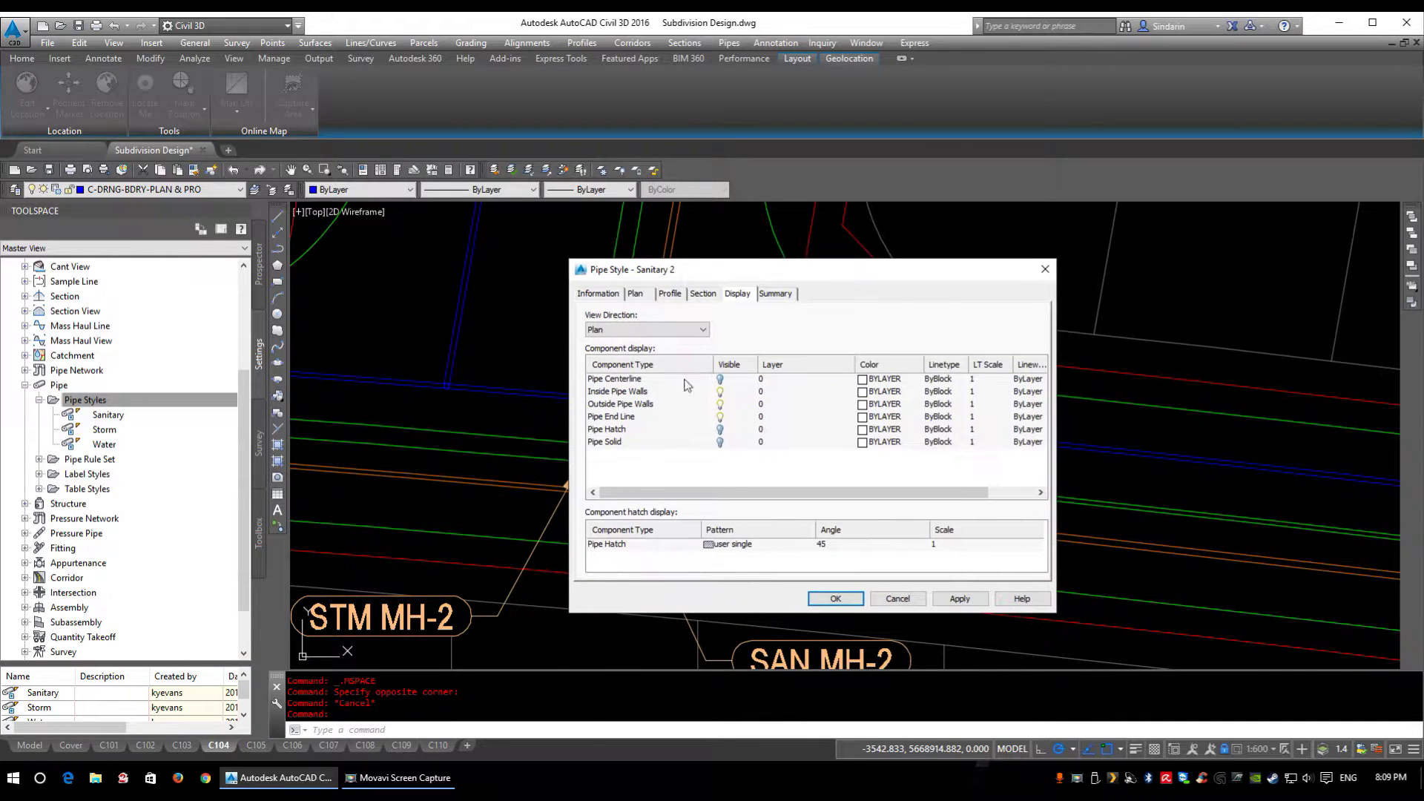
left_click_drag(662, 468, 589, 373)
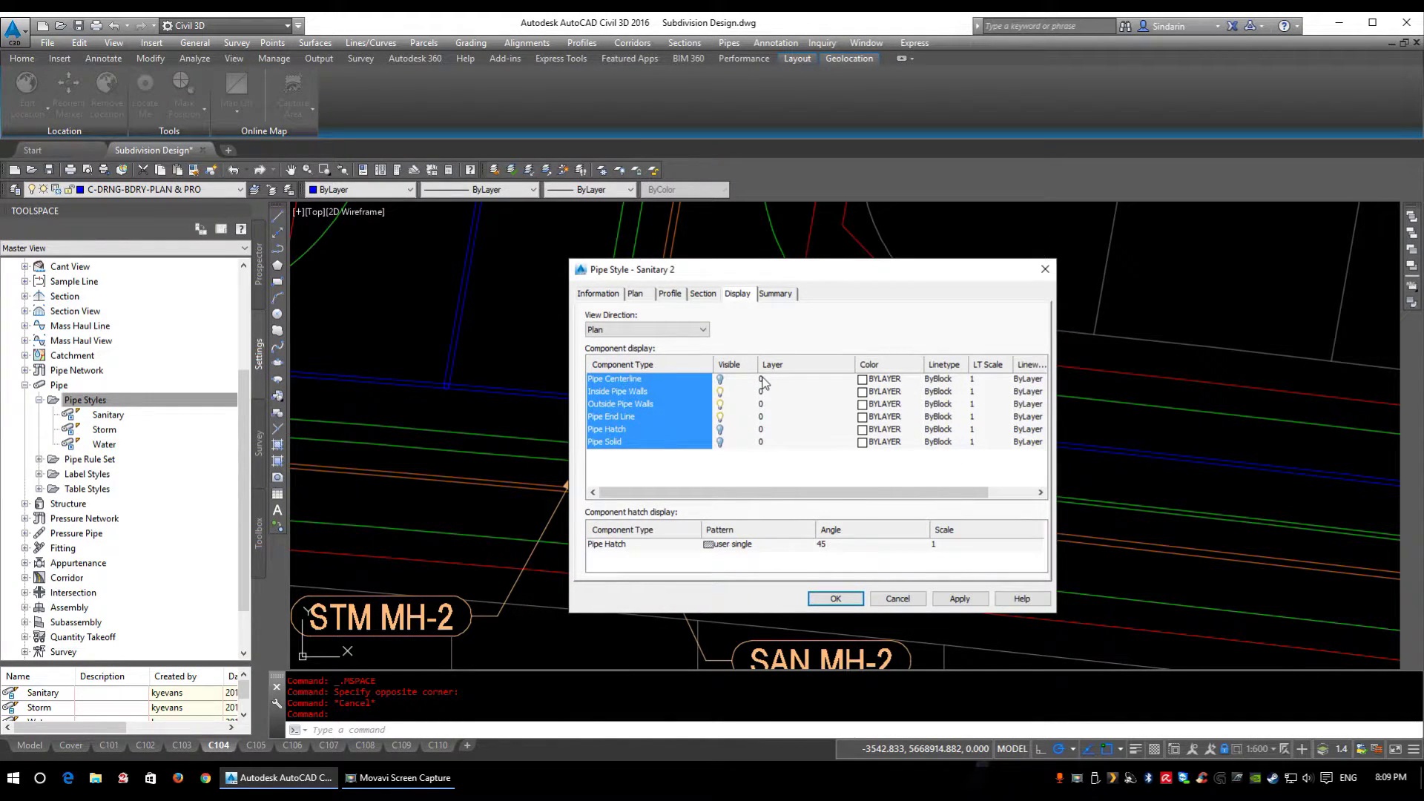
left_click(764, 382)
left_click_drag(938, 298, 942, 474)
left_click(508, 340)
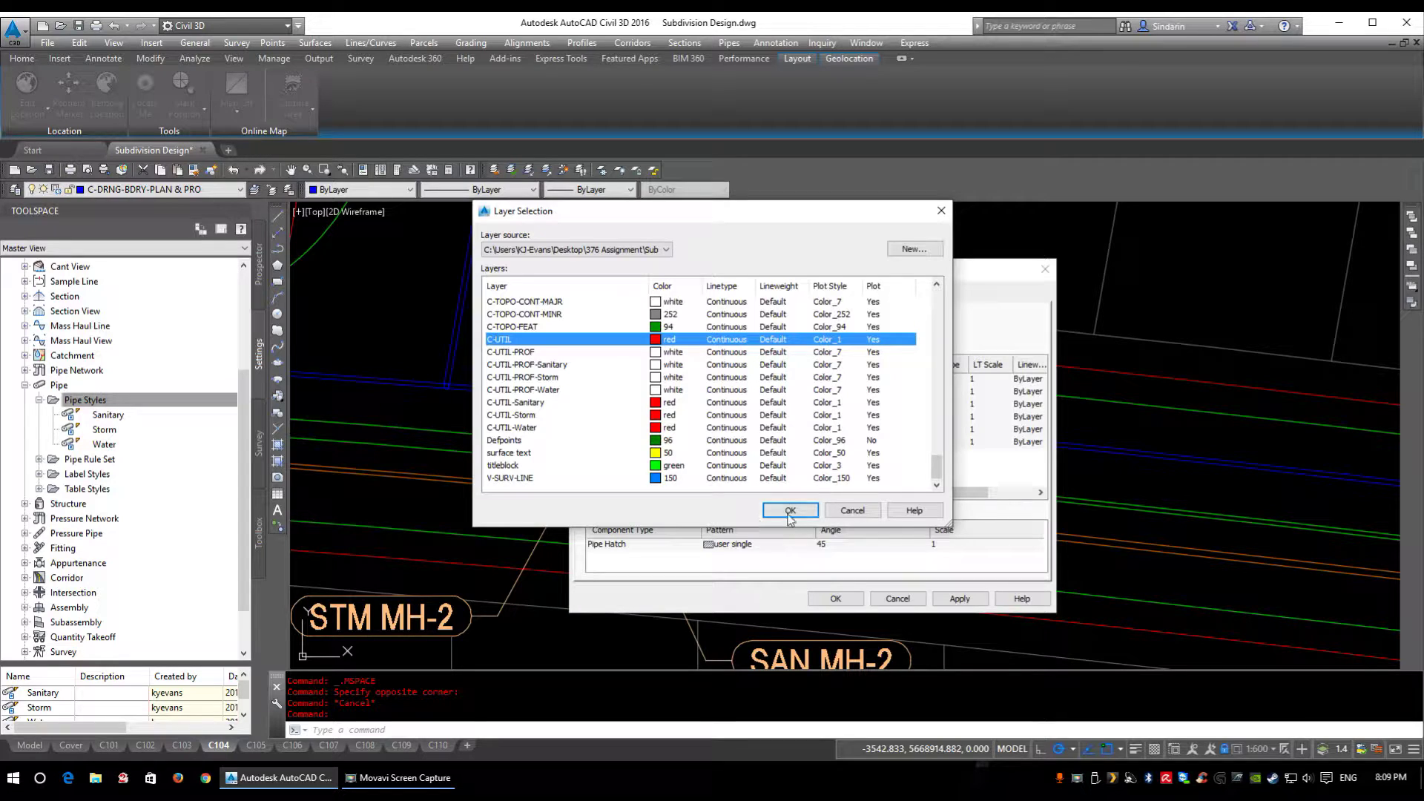
left_click(790, 511)
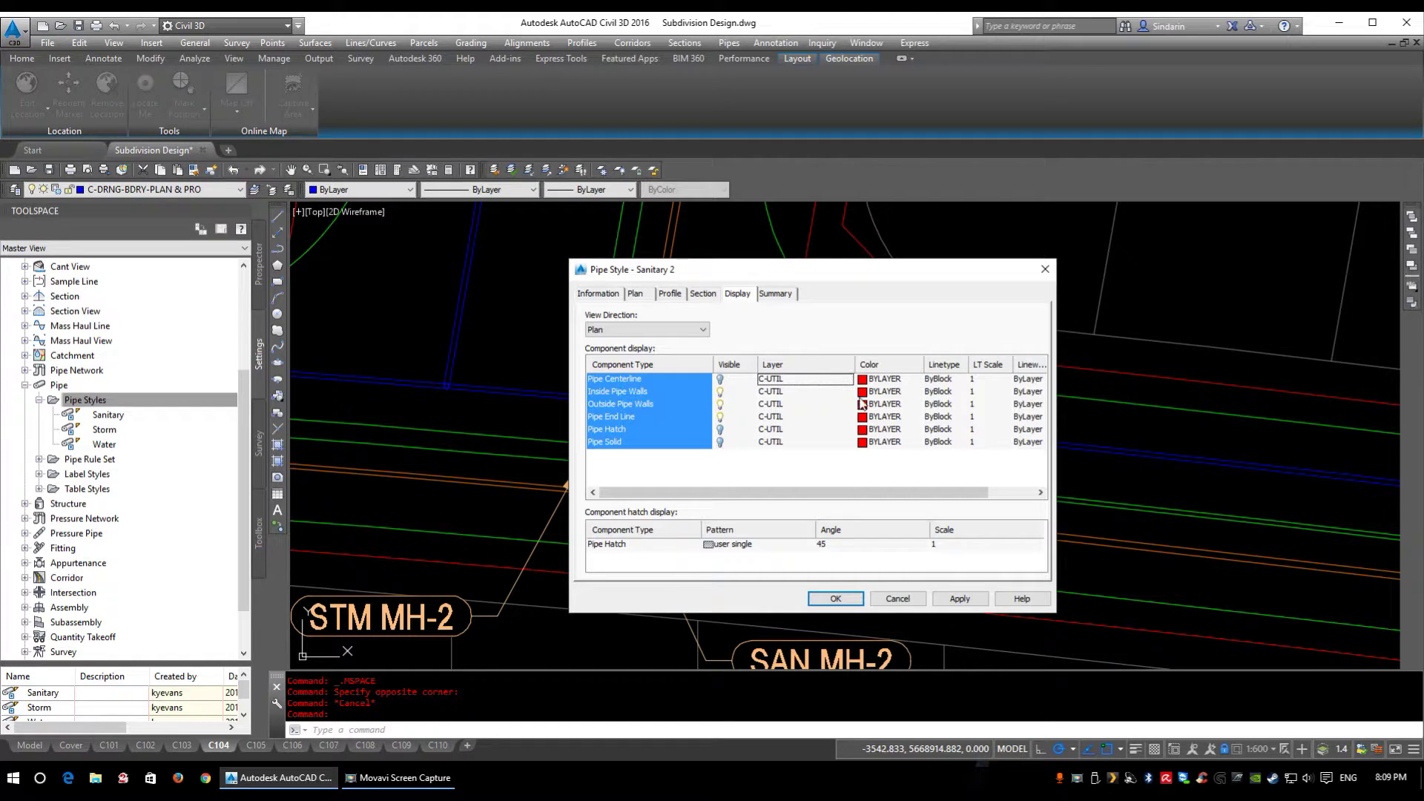
Set the color of all plan-view pipe components to index color 30
left_click(865, 381)
type("30")
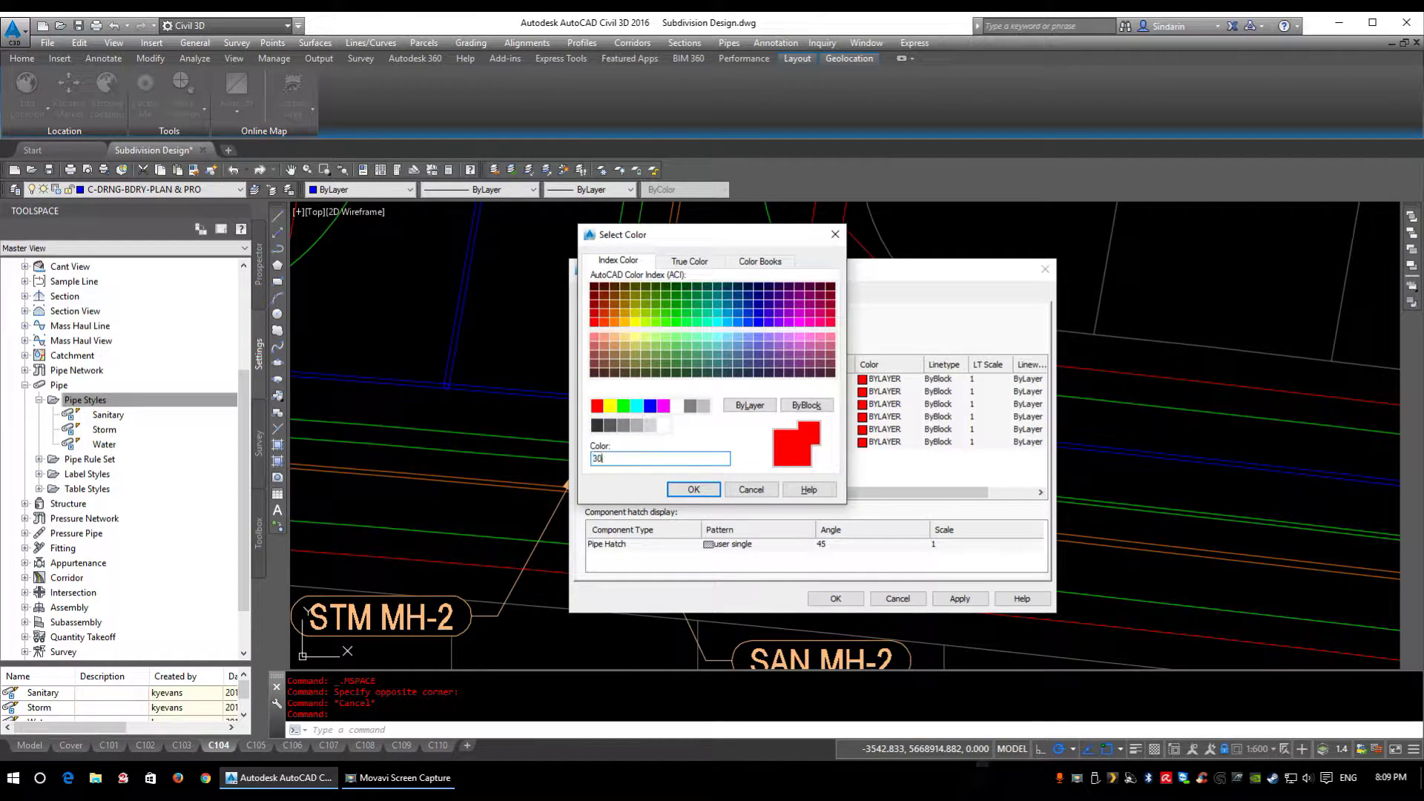
key("Return")
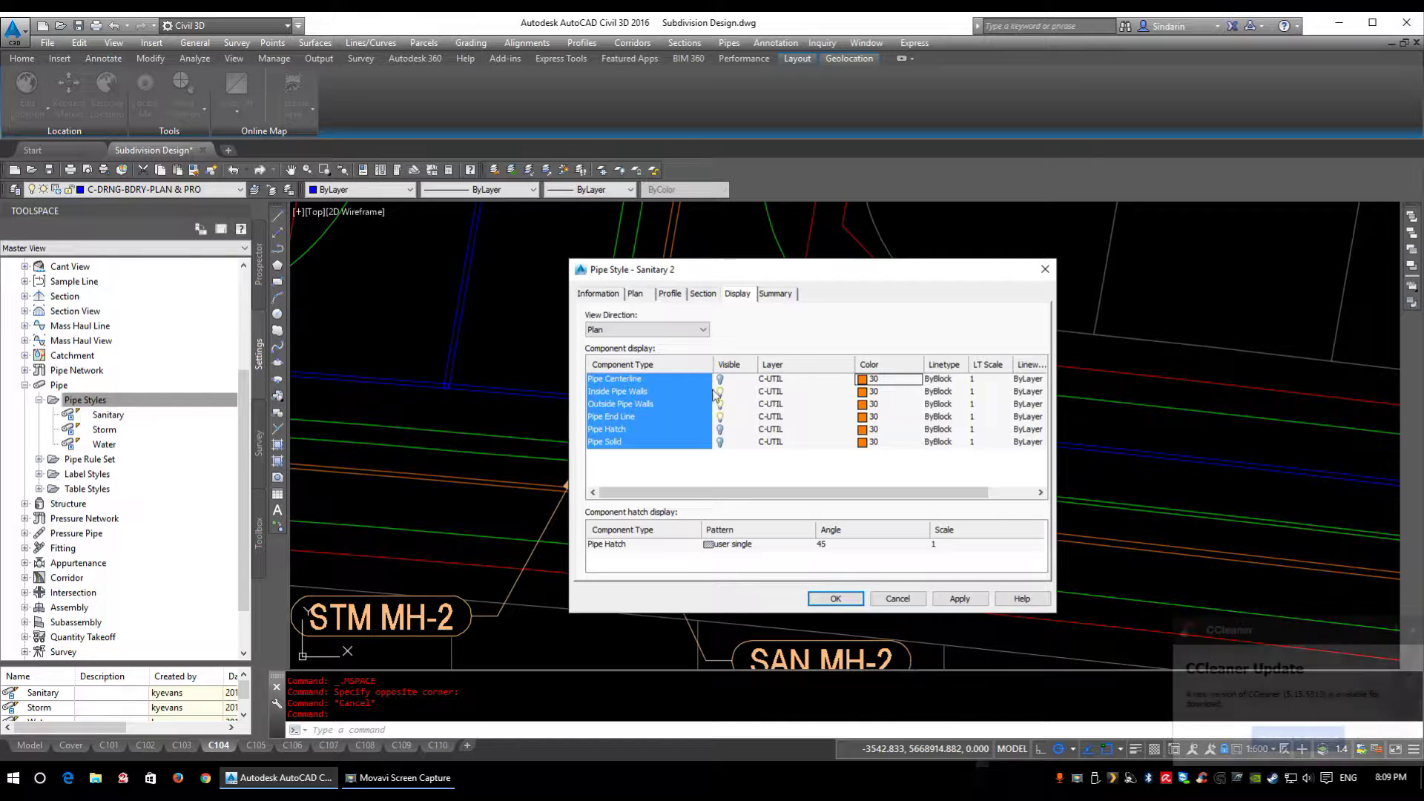
Turn off the visibility of Inside Pipe Walls in the plan view display and dismiss the CCleaner update notification
left_click(738, 379)
left_click(730, 393)
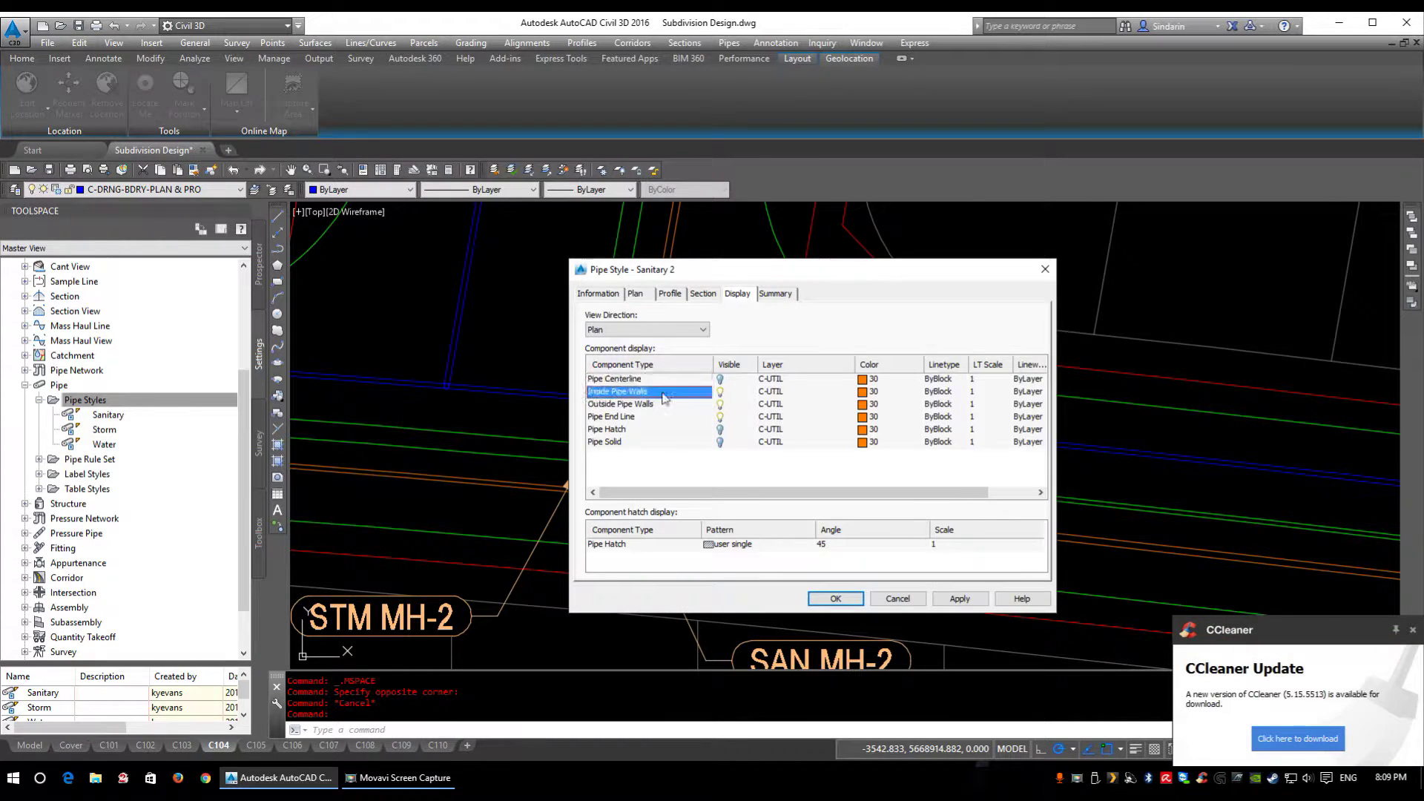
left_click(1413, 630)
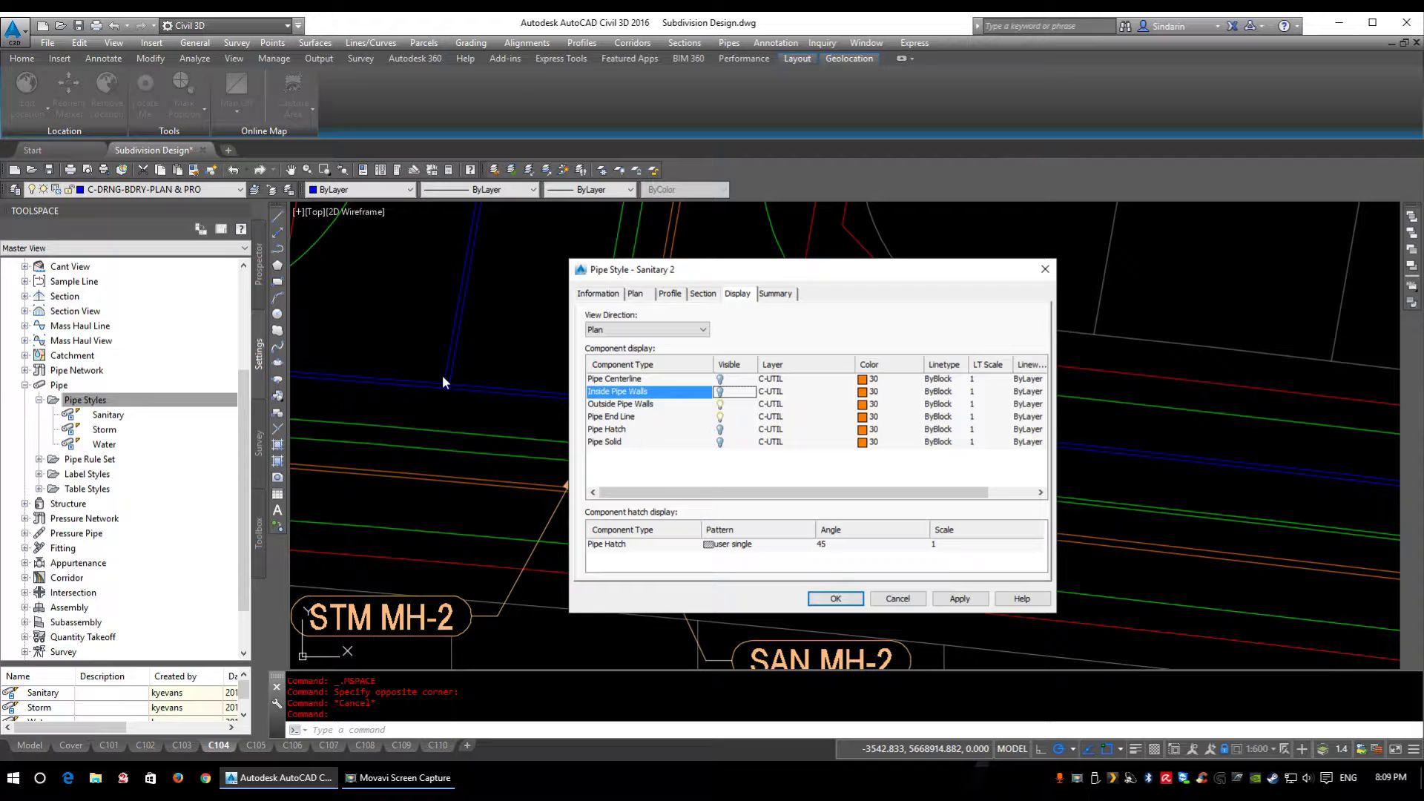
left_click(651, 404)
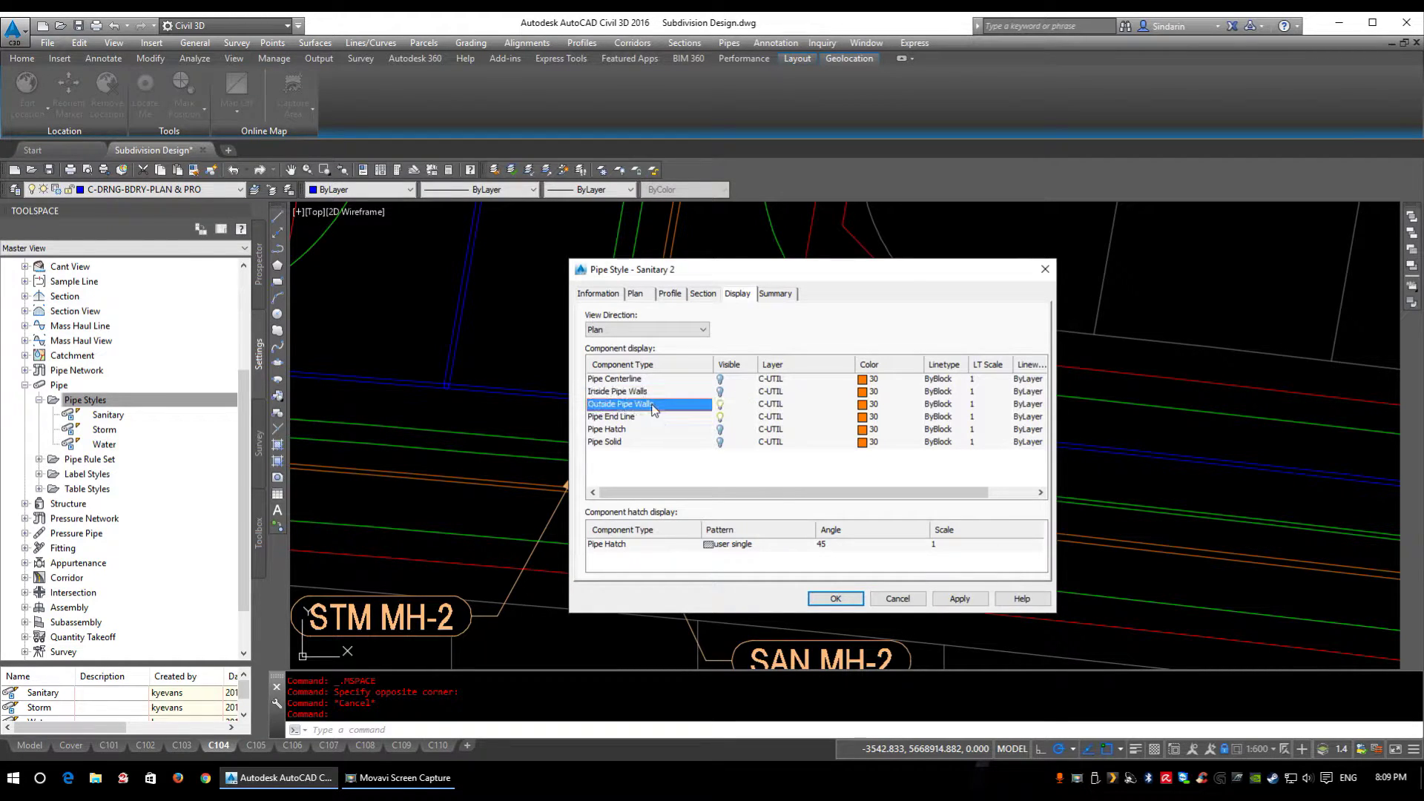
left_click(621, 418)
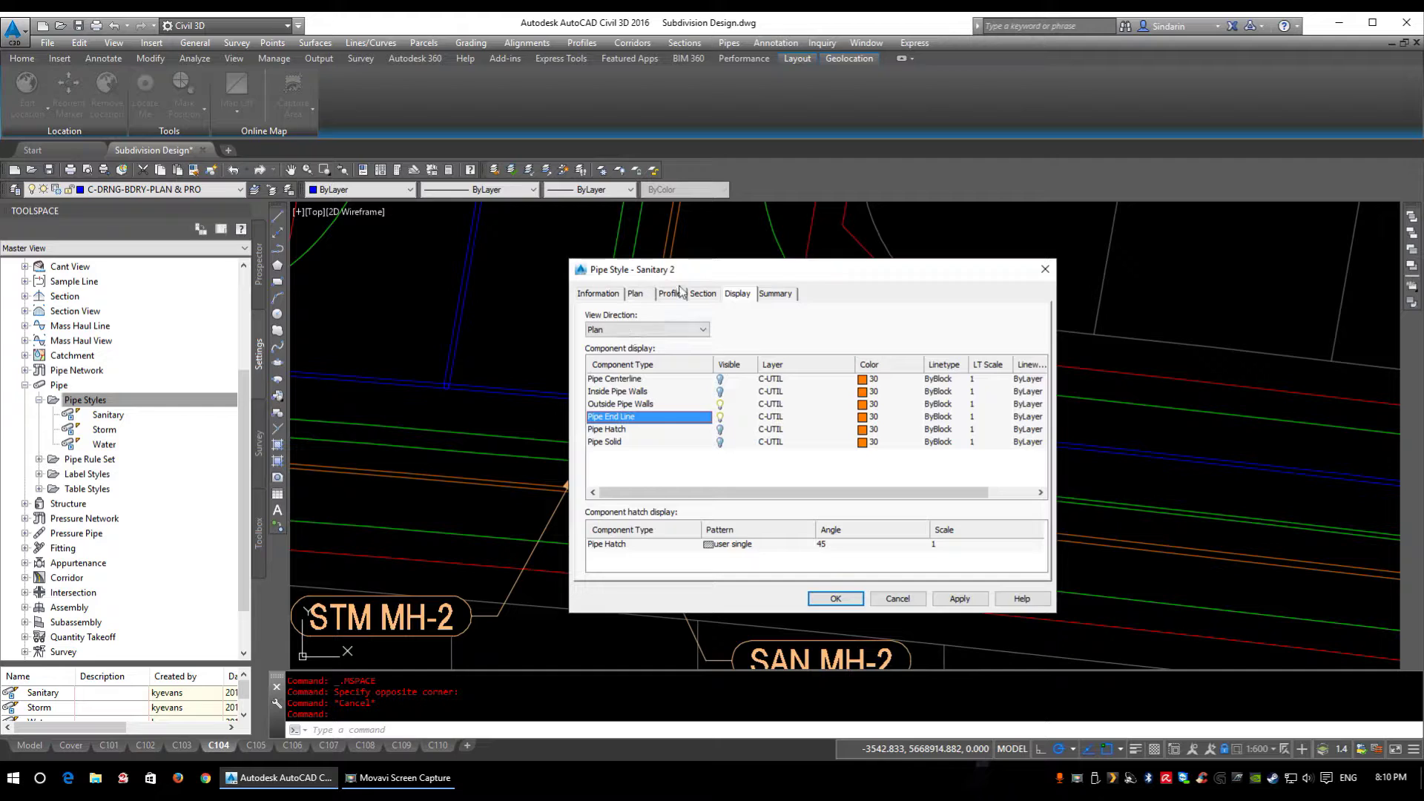
For the Model view direction of the Sanitary 2 style, assign Pipe Solid to layer C-UTIL with index color 30
left_click(649, 332)
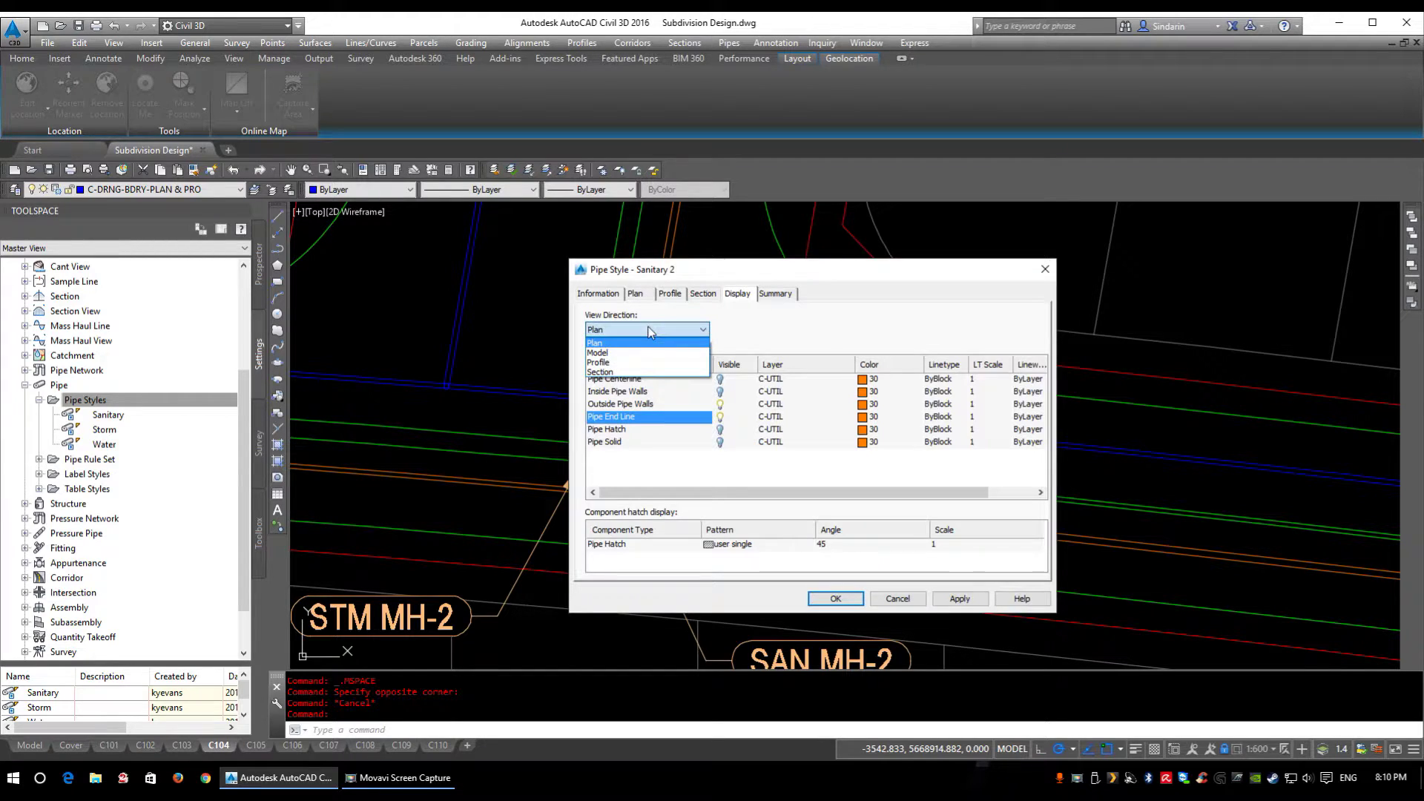
left_click(622, 353)
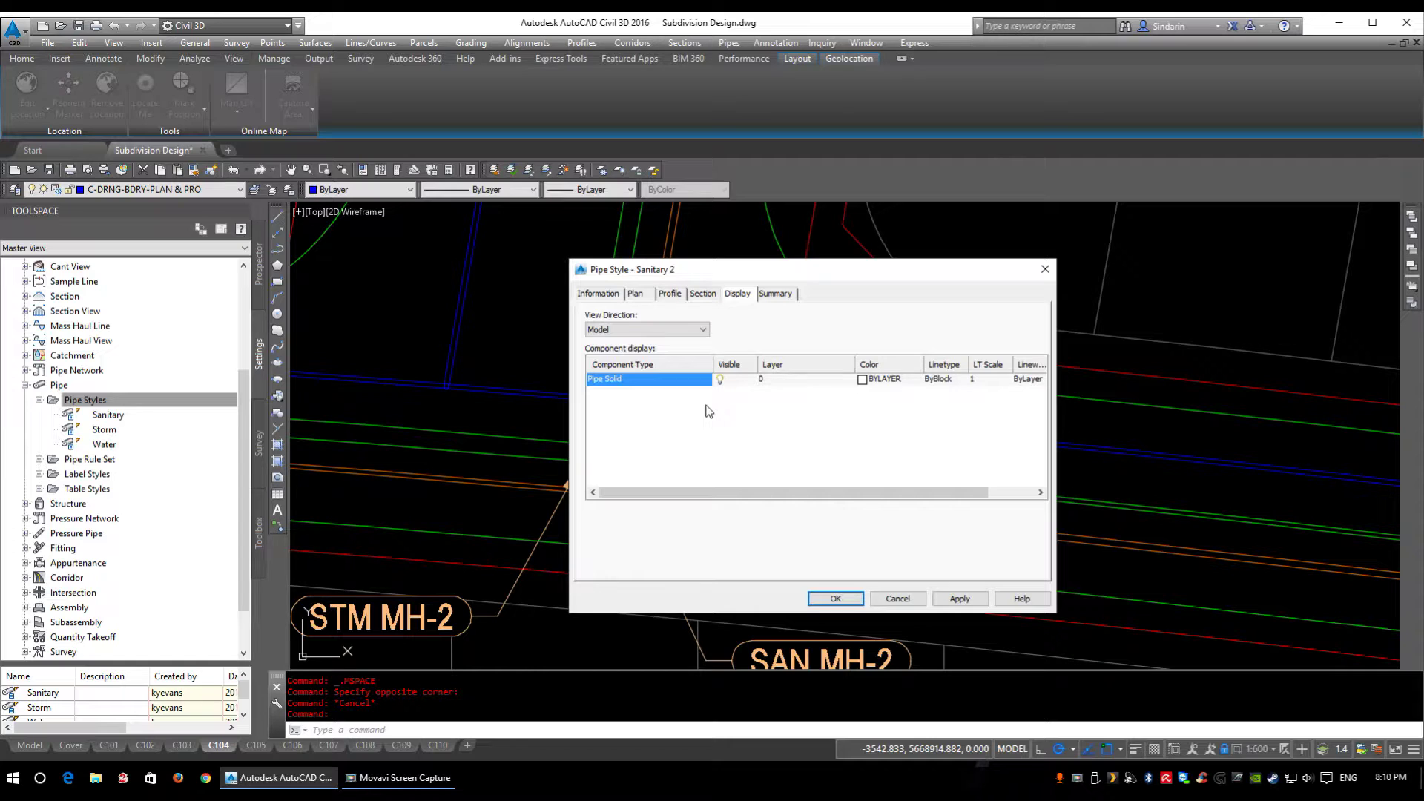
left_click(761, 380)
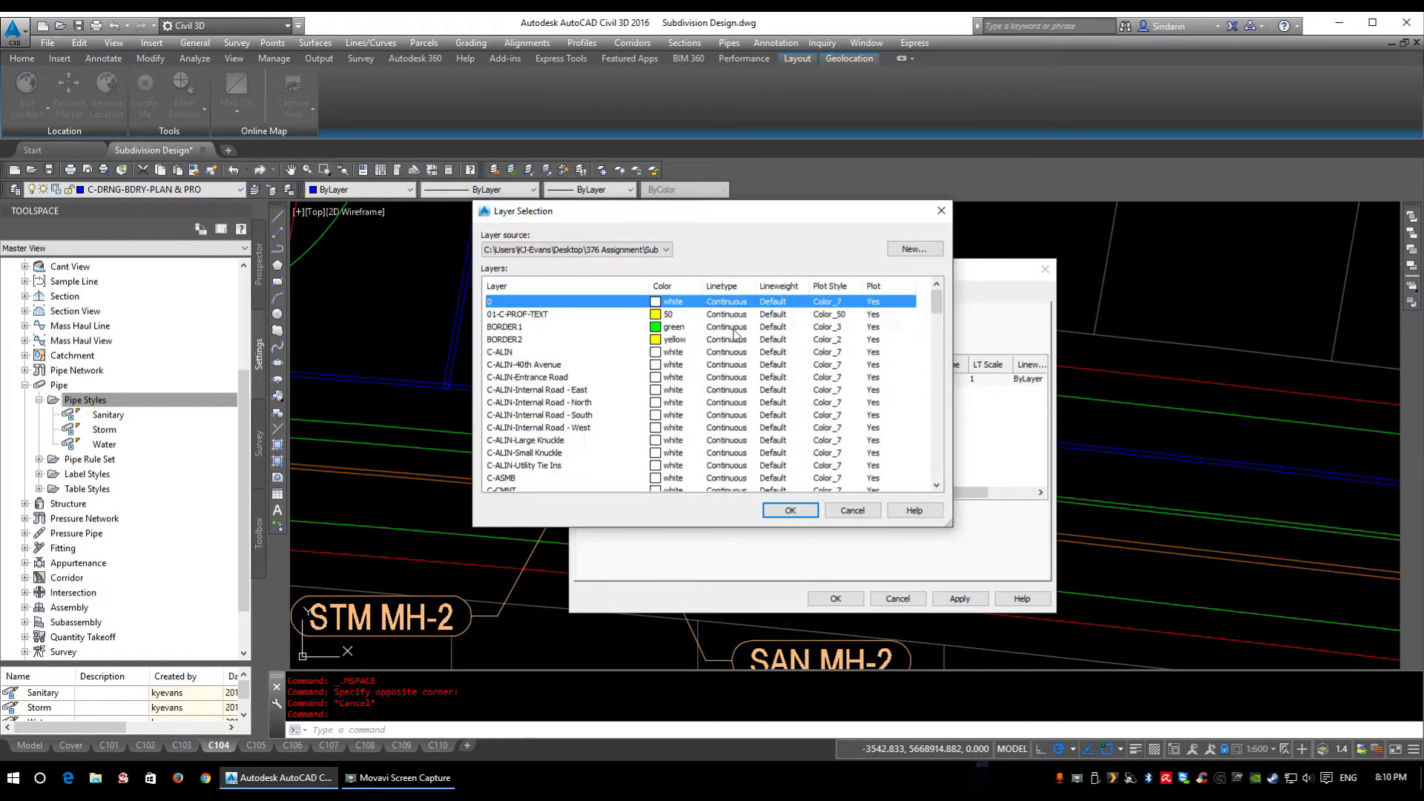
left_click_drag(937, 303, 933, 506)
left_click(508, 340)
left_click(790, 511)
left_click(864, 379)
type("30")
key("Return")
Show the Profile view direction components and accept the Sanitary 2 pipe style
left_click(646, 331)
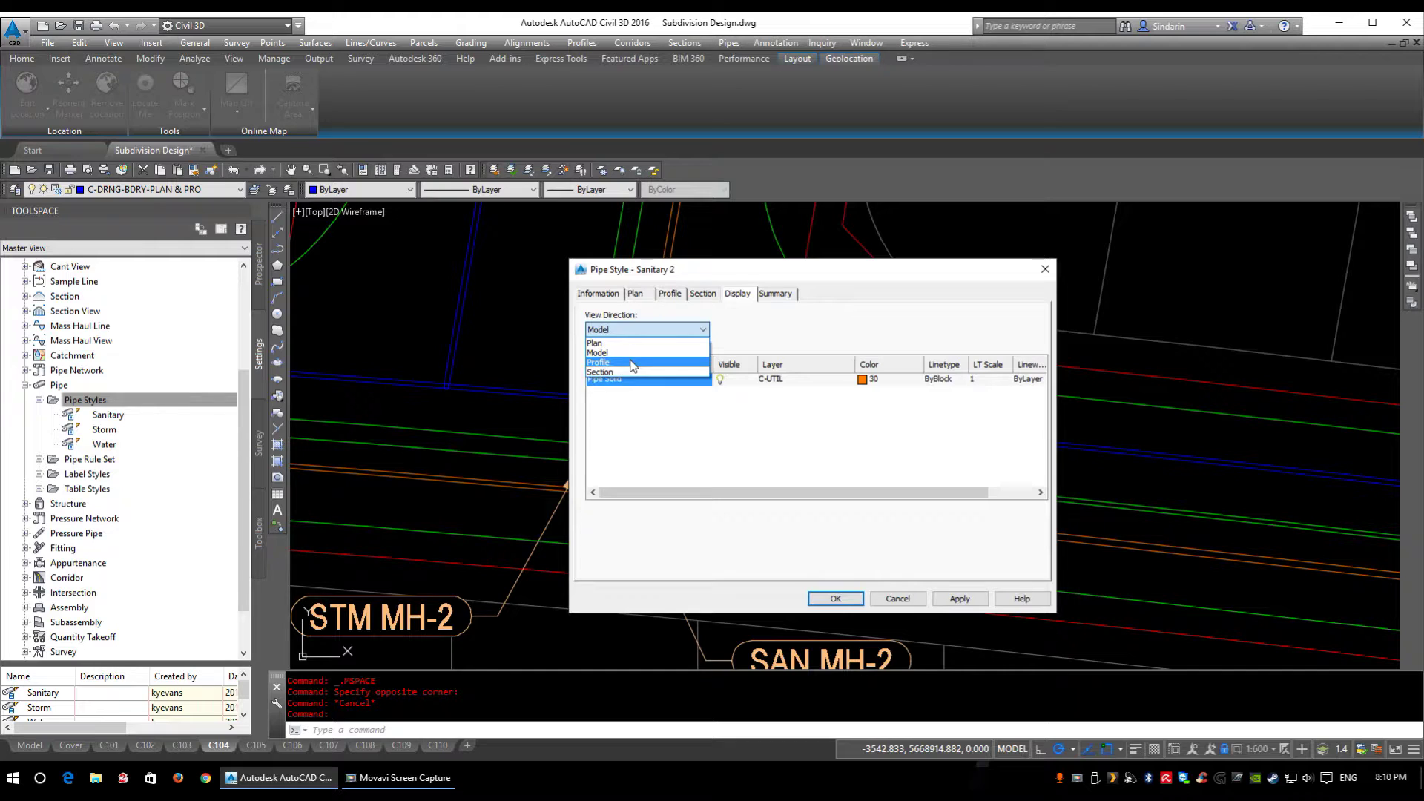
left_click(632, 363)
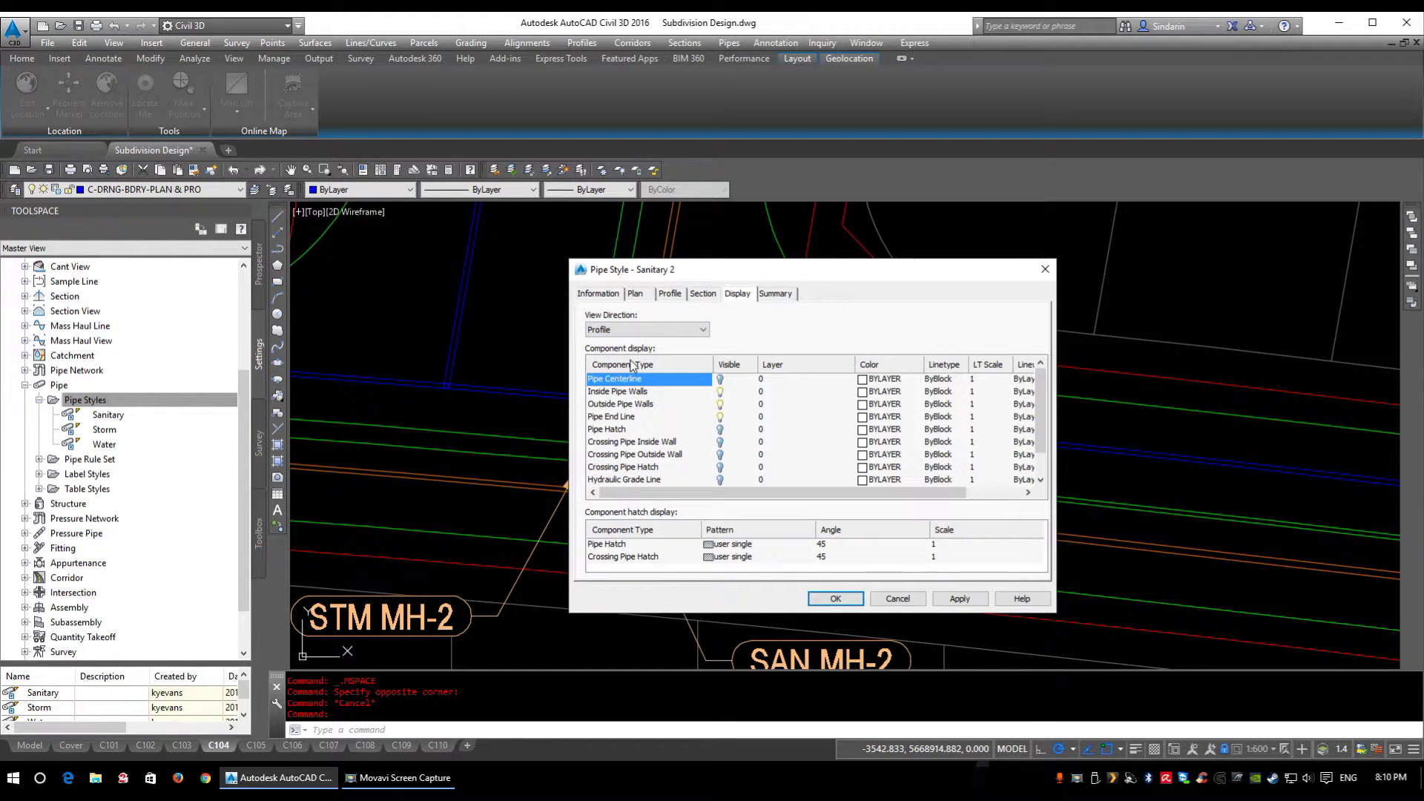
left_click(835, 599)
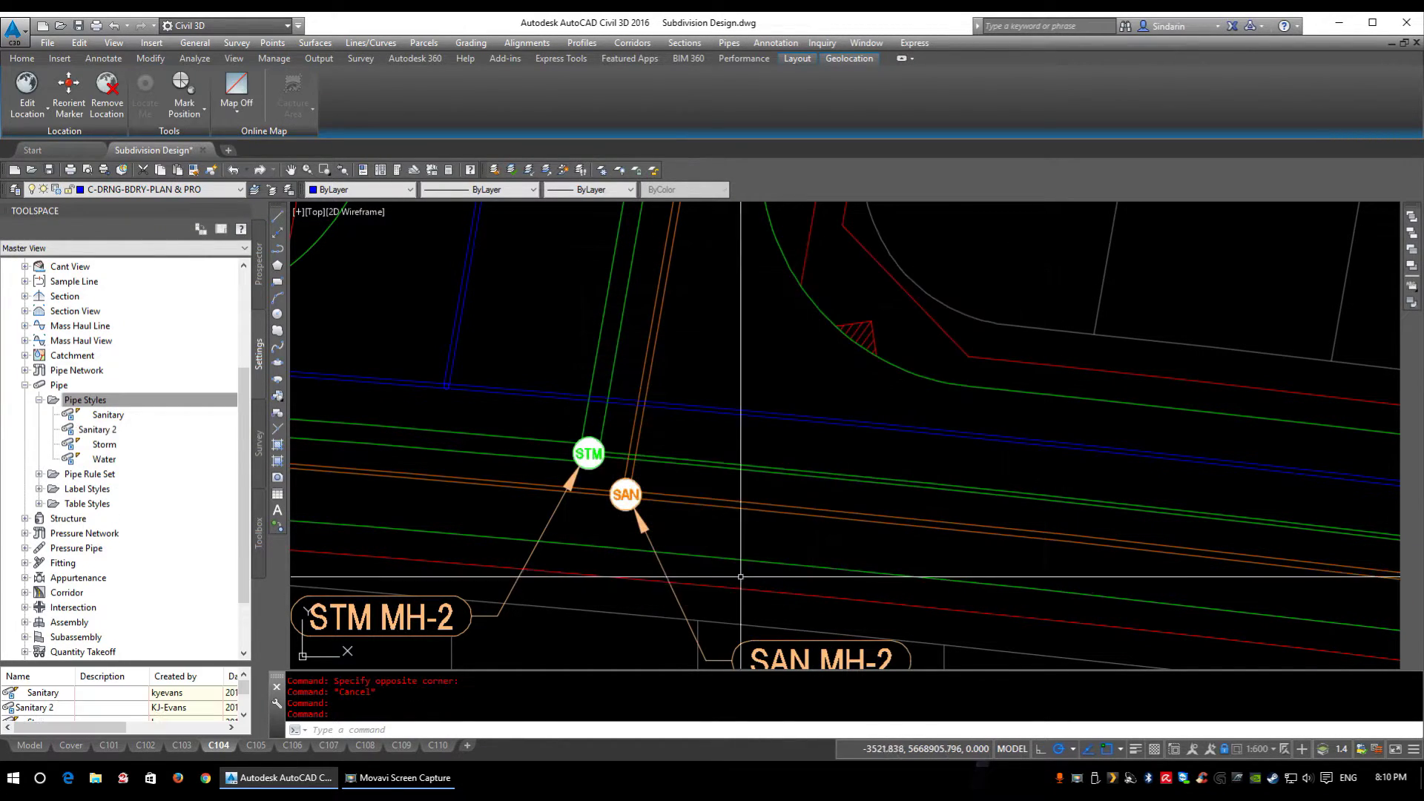
Switch from layout C104 to model space and locate the profile views above the subdivision plan
scroll(771, 483, "down", 3)
scroll(772, 483, "down", 5)
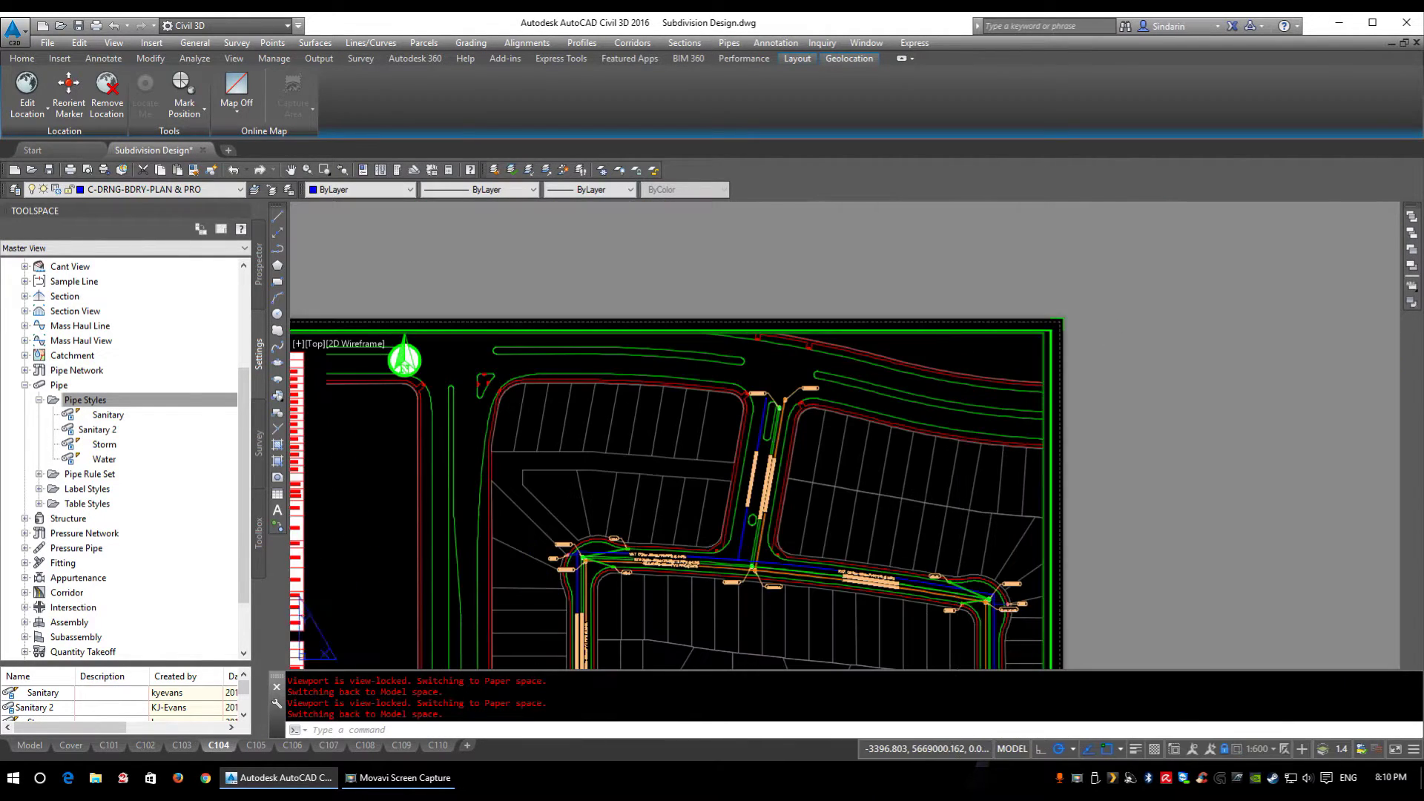
left_click(30, 746)
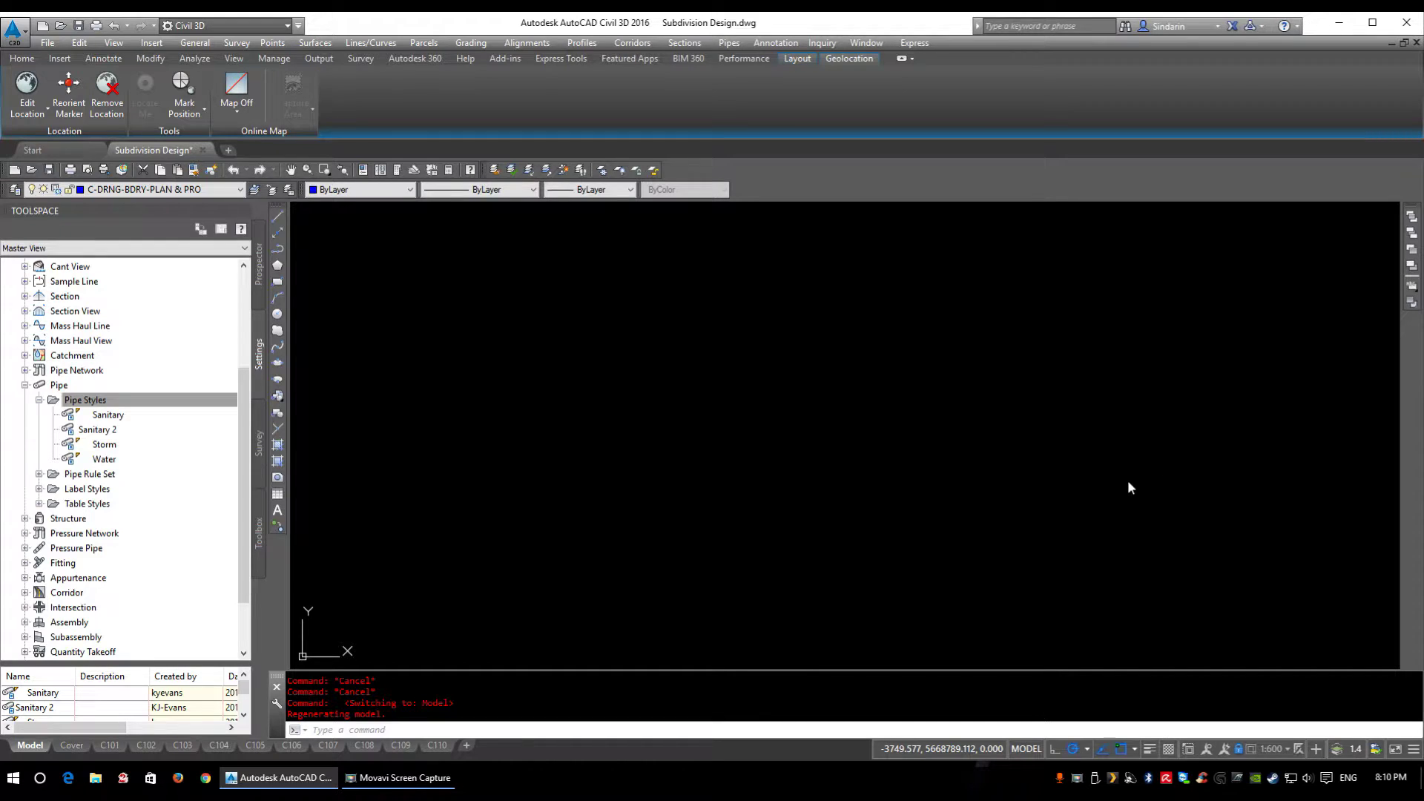
middle_click_drag(731, 363, 645, 598)
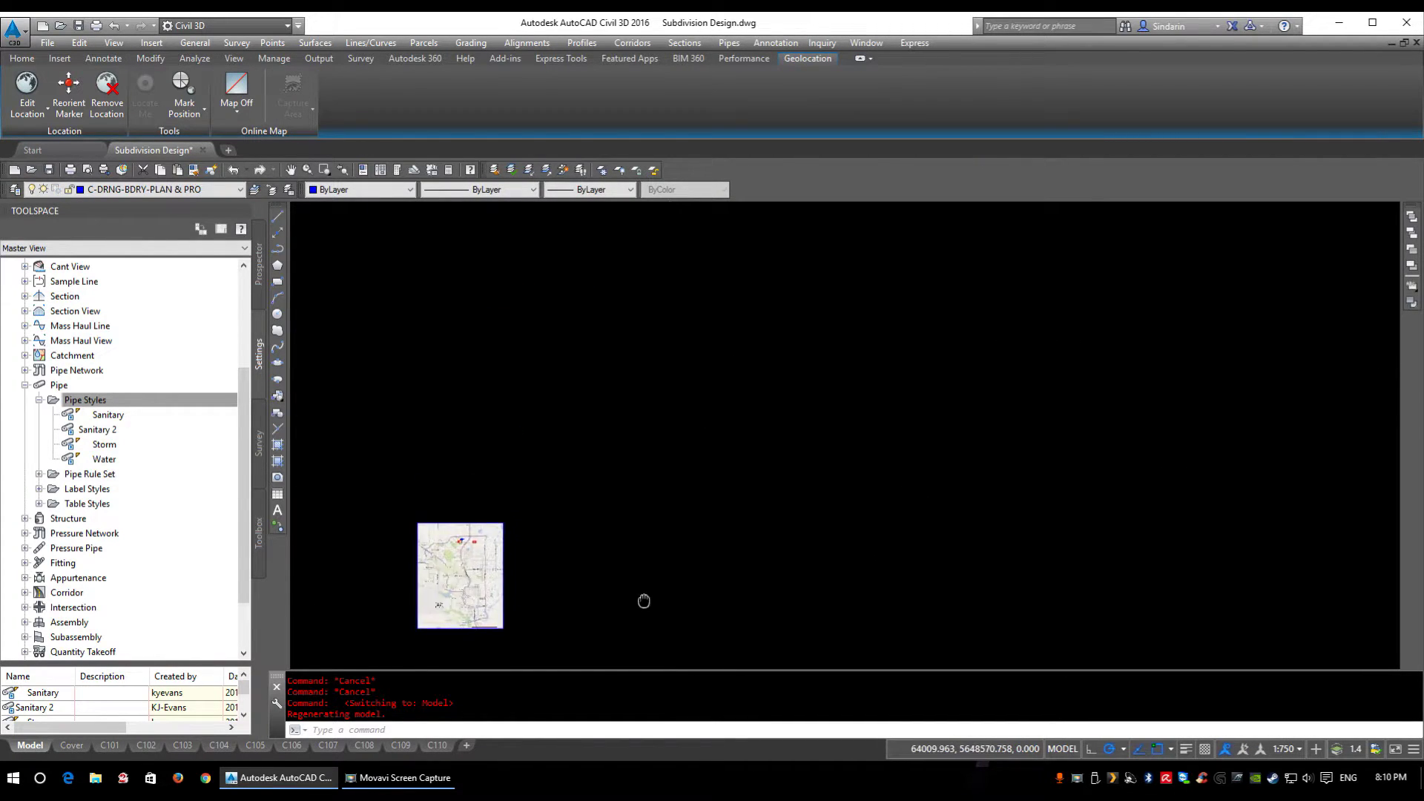
scroll(406, 579, "up", 2)
scroll(668, 534, "up", 10)
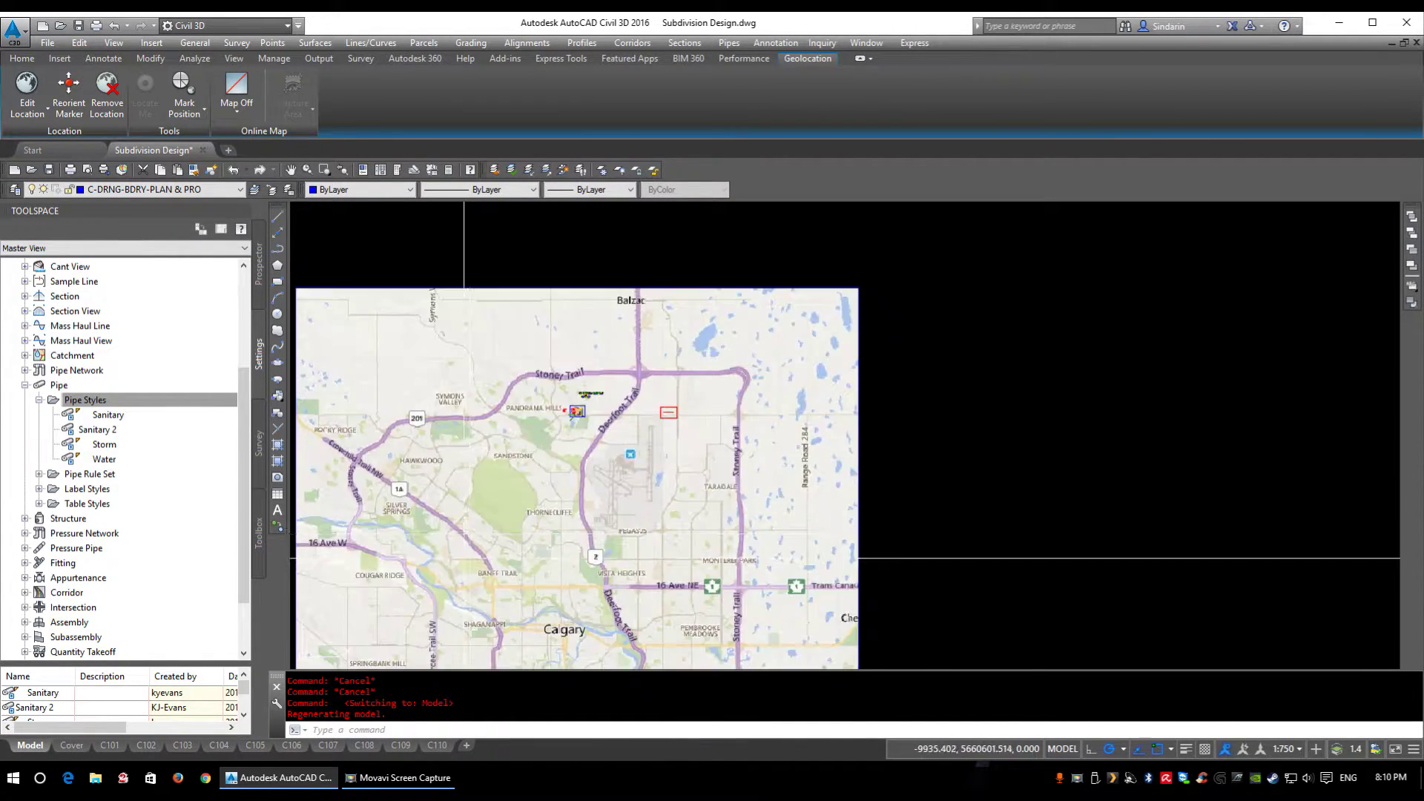
scroll(519, 348, "up", 6)
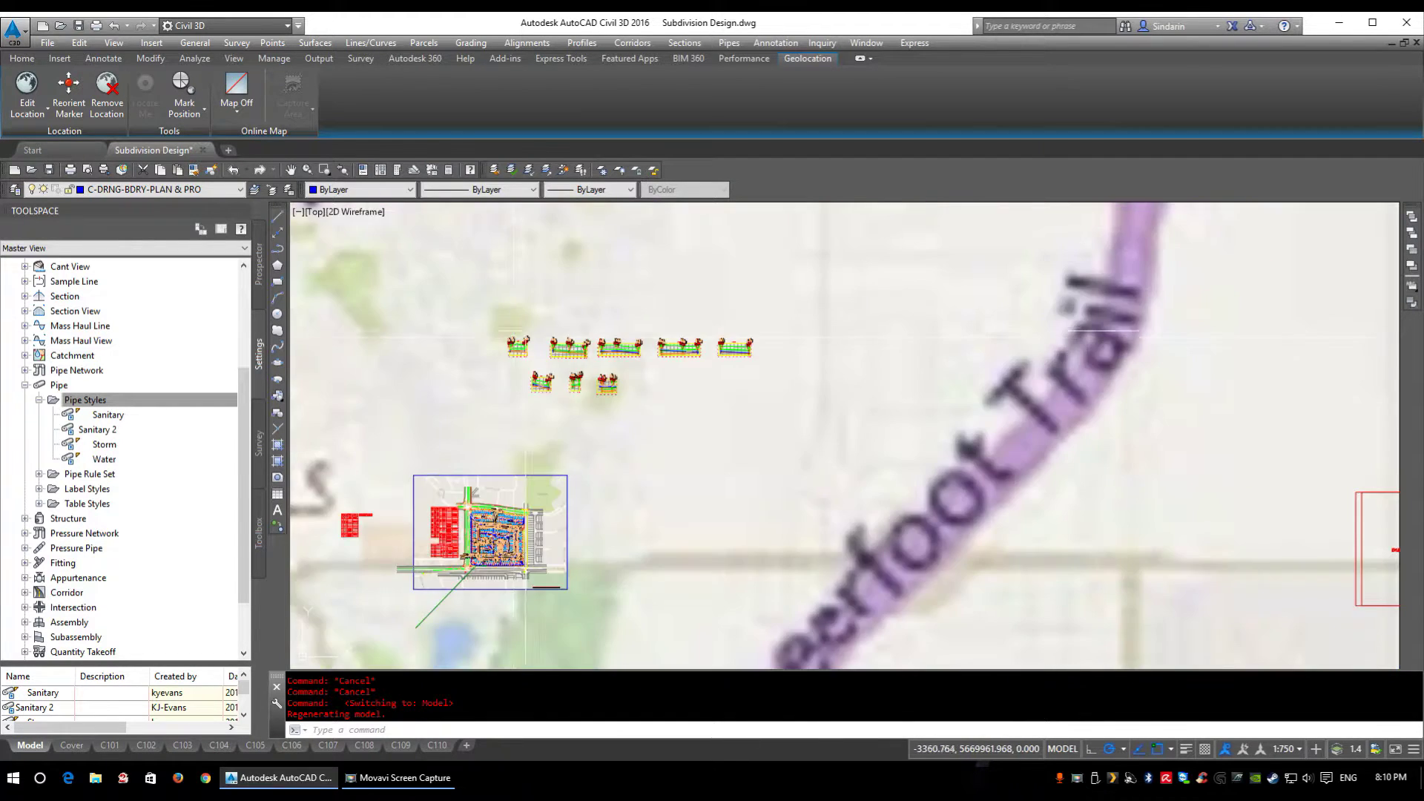
Freeze the layers C-IMAG-1 and C-IMAG-2
left_click(187, 190)
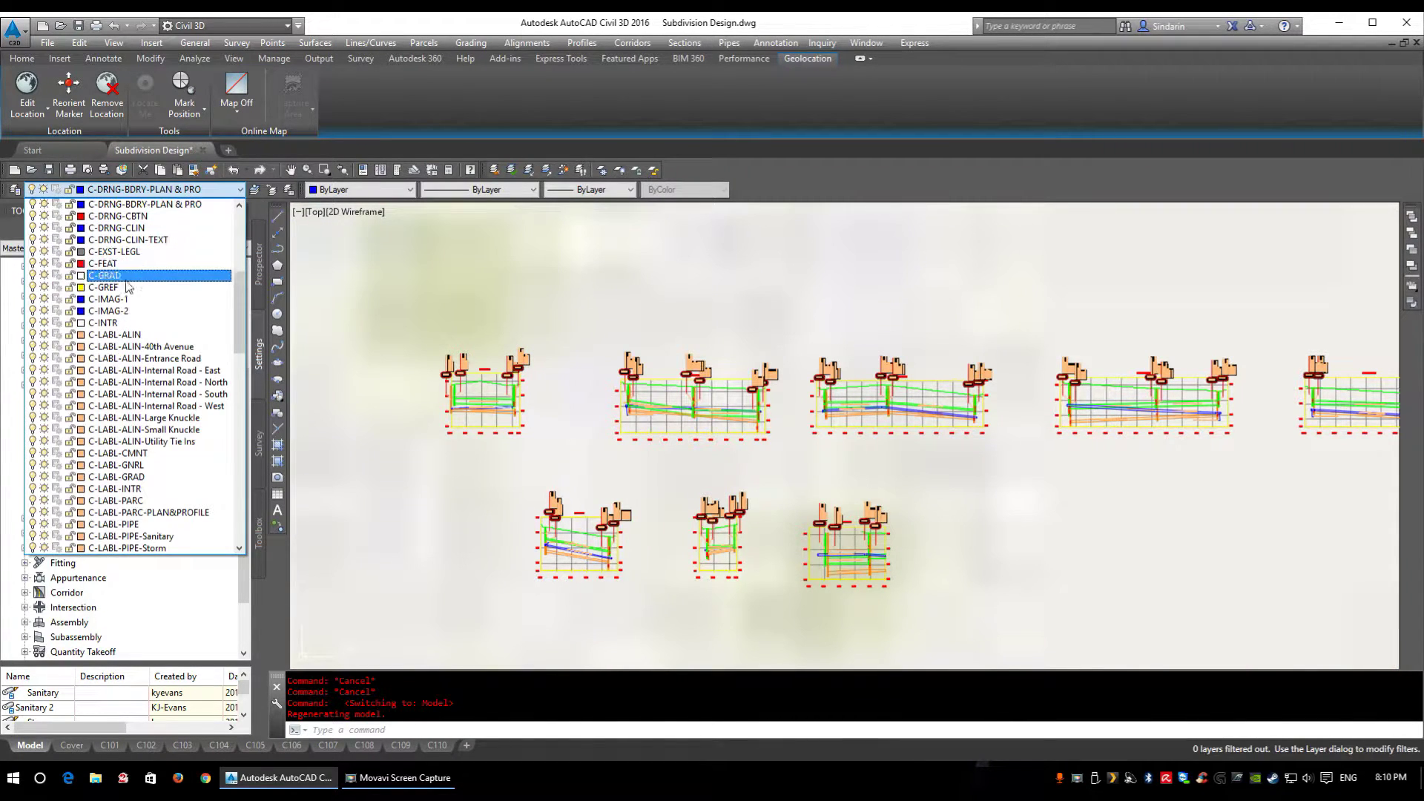
left_click(44, 299)
left_click(44, 311)
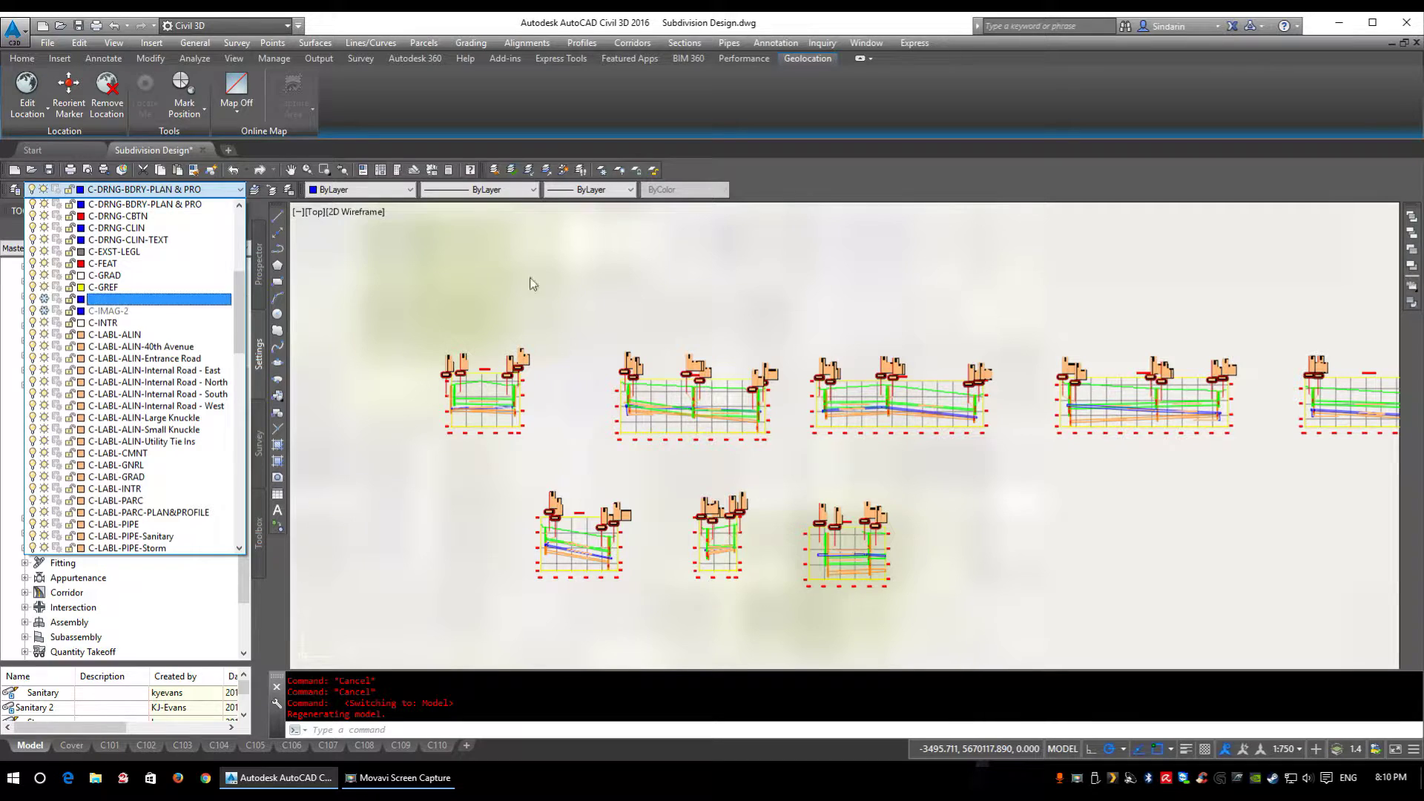
left_click(527, 286)
Examine how the sanitary, storm and water pipes are drawn in one of the profile views
scroll(725, 438, "up", 6)
middle_click_drag(725, 438, 730, 432)
mouse_move(729, 432)
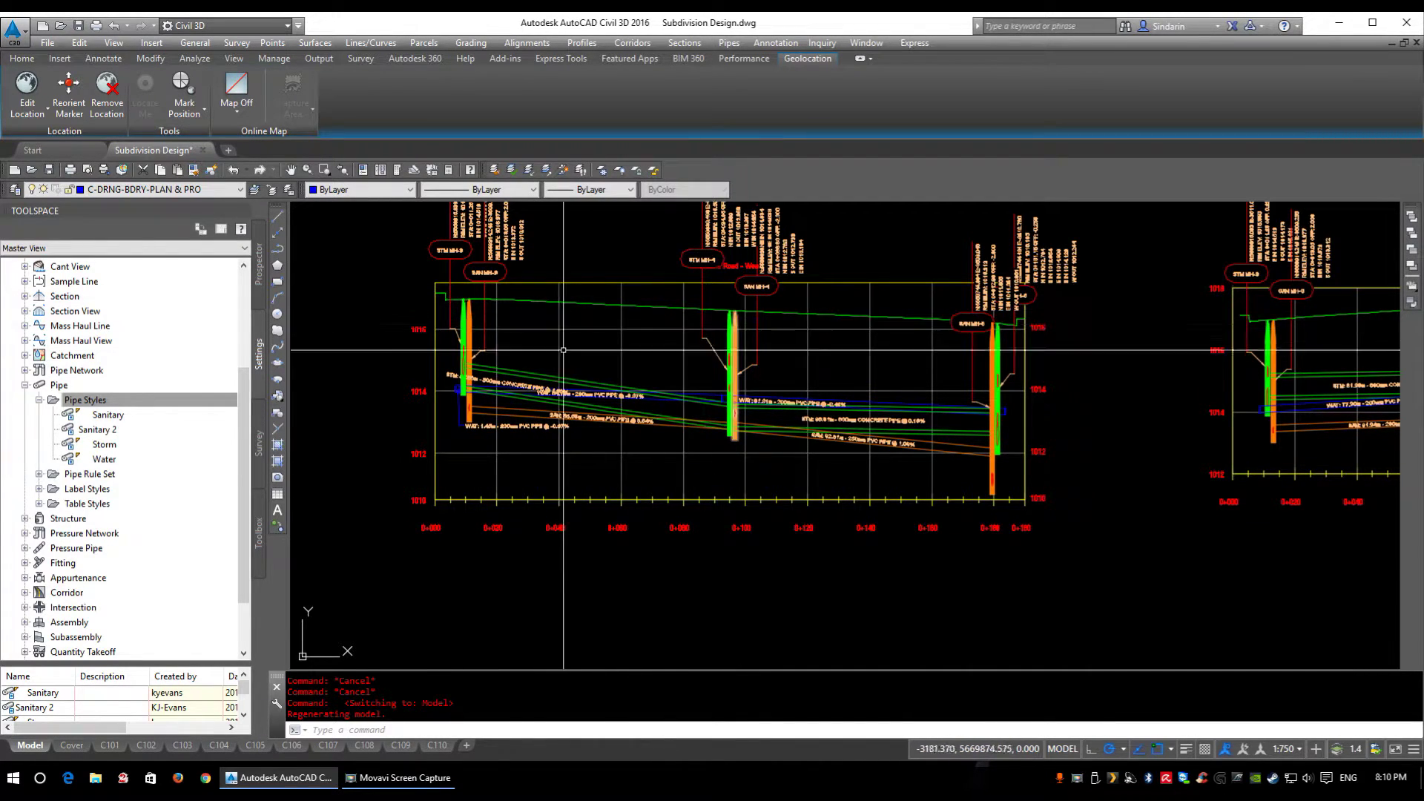
scroll(504, 384, "up", 4)
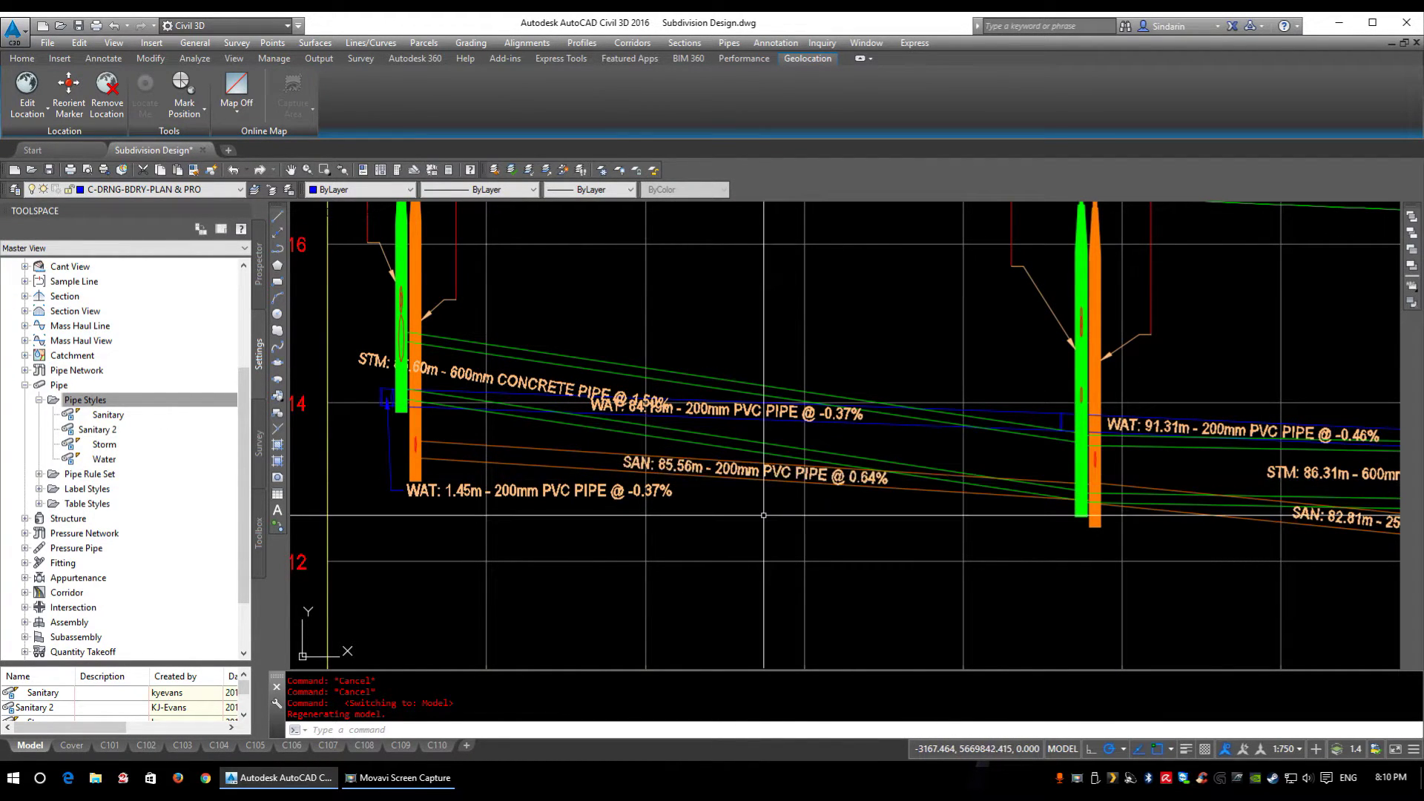
scroll(771, 472, "down", 4)
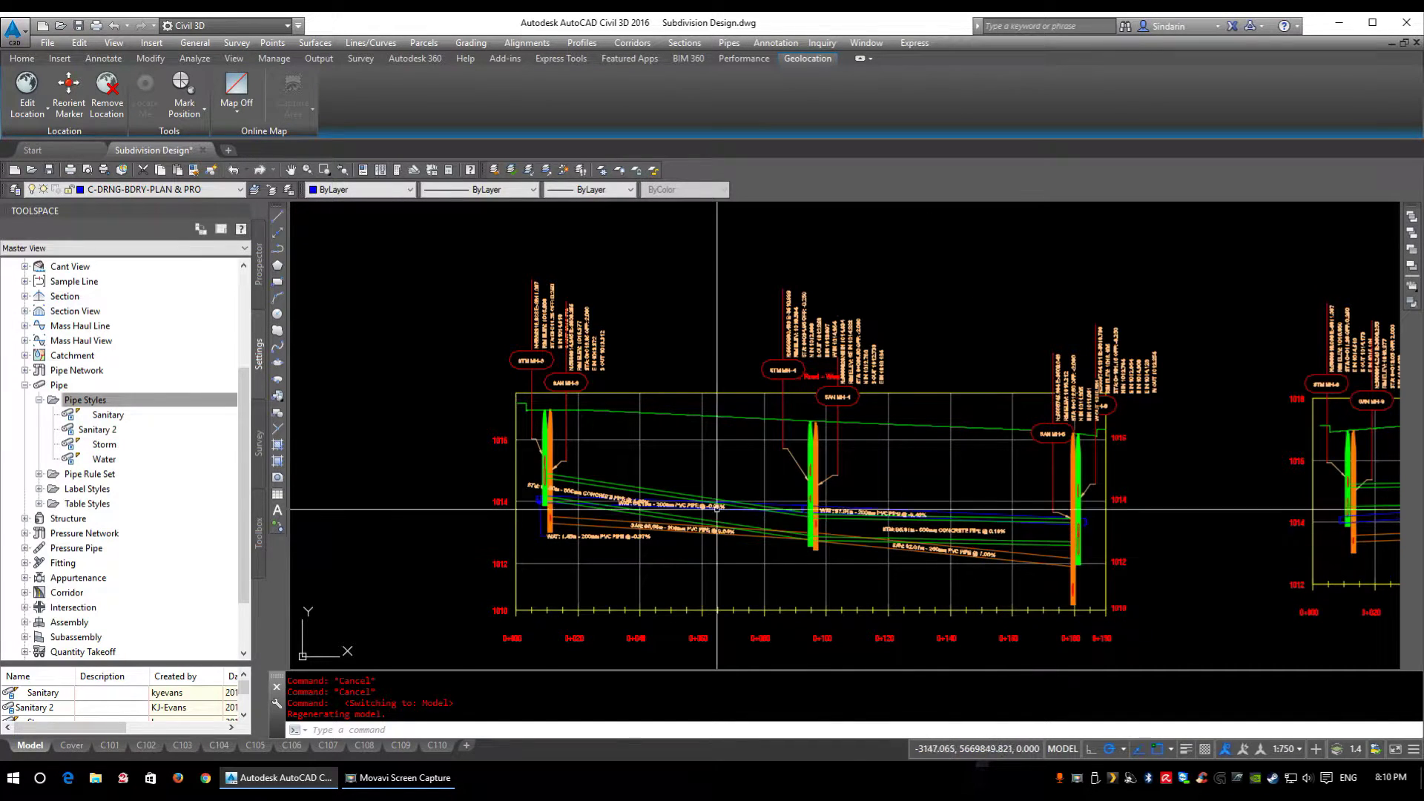
Reopen the Sanitary 2 pipe style and set all Profile view direction components to layer C-UTIL and index color 30
left_click(115, 400)
right_click(105, 429)
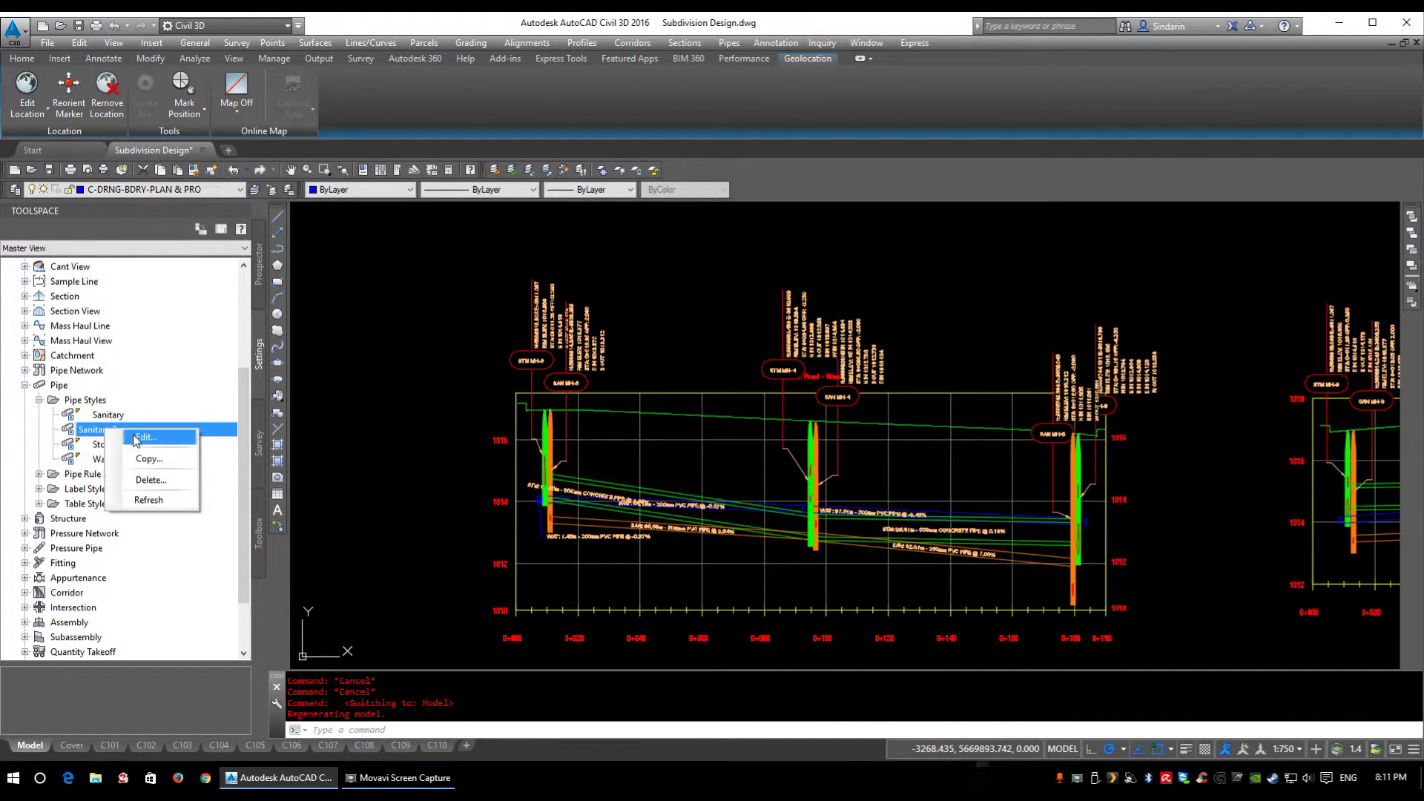
left_click(143, 438)
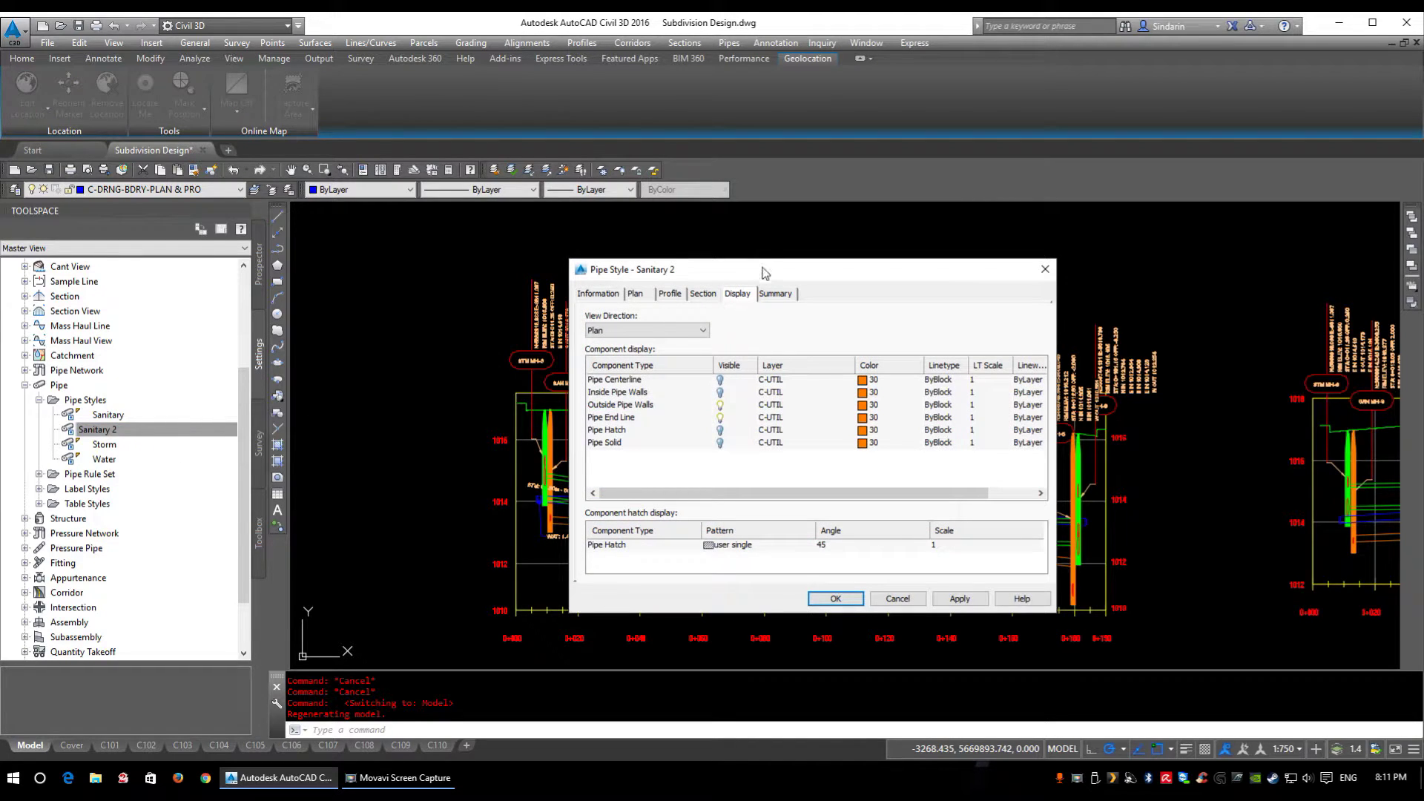
left_click_drag(764, 272, 695, 255)
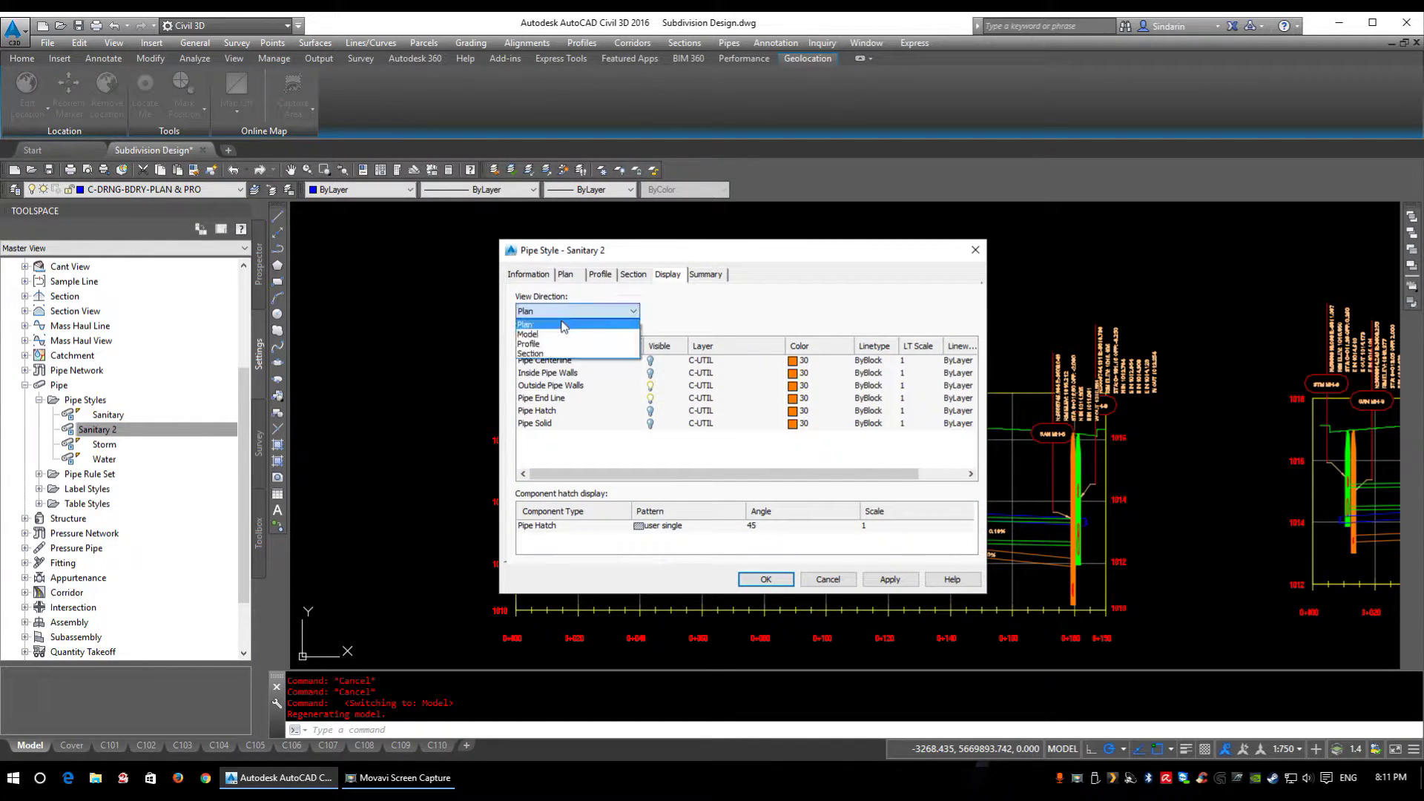
left_click(529, 343)
left_click(545, 361)
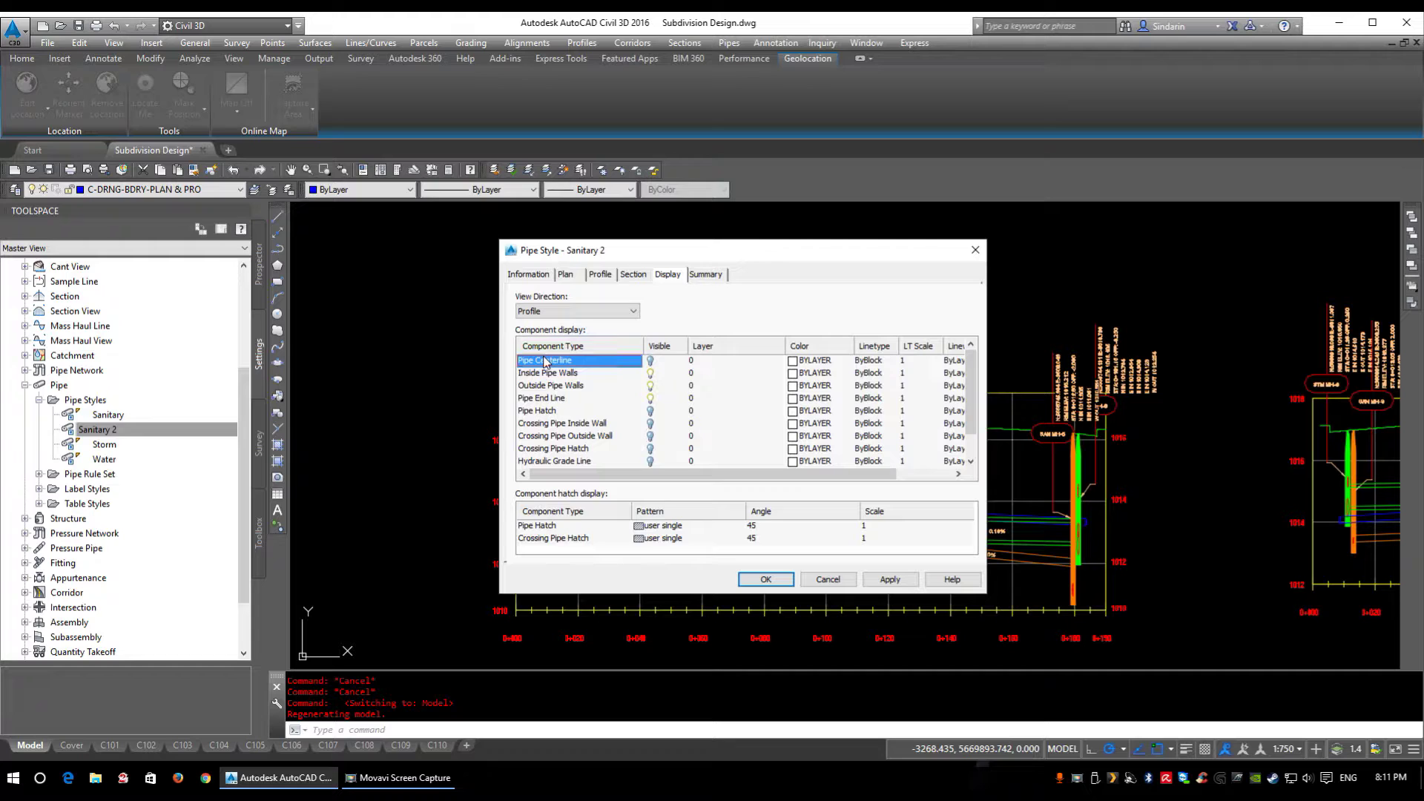
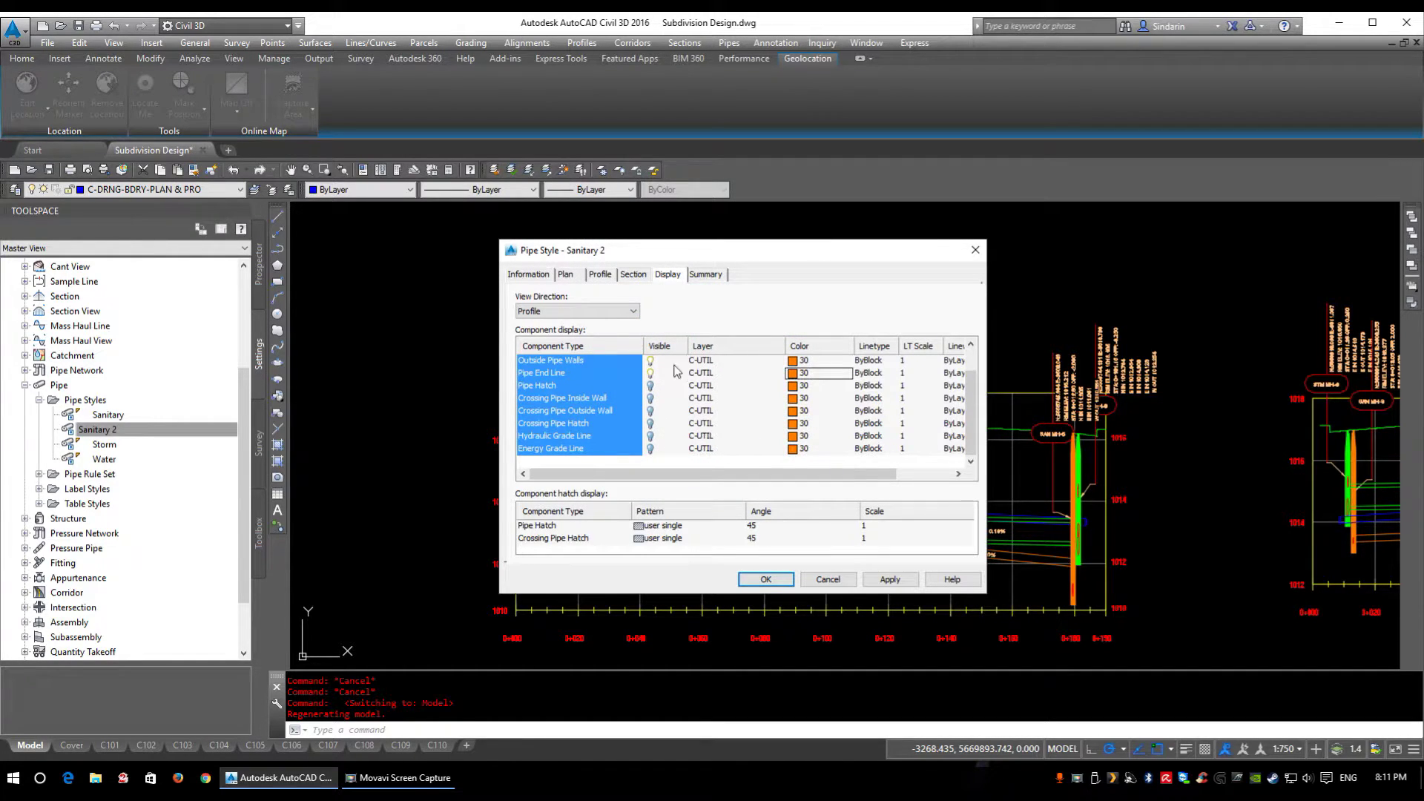
Turn off the visibility of Inside Pipe Walls in the profile display of the Sanitary 2 style
scroll(664, 390, "up", 1)
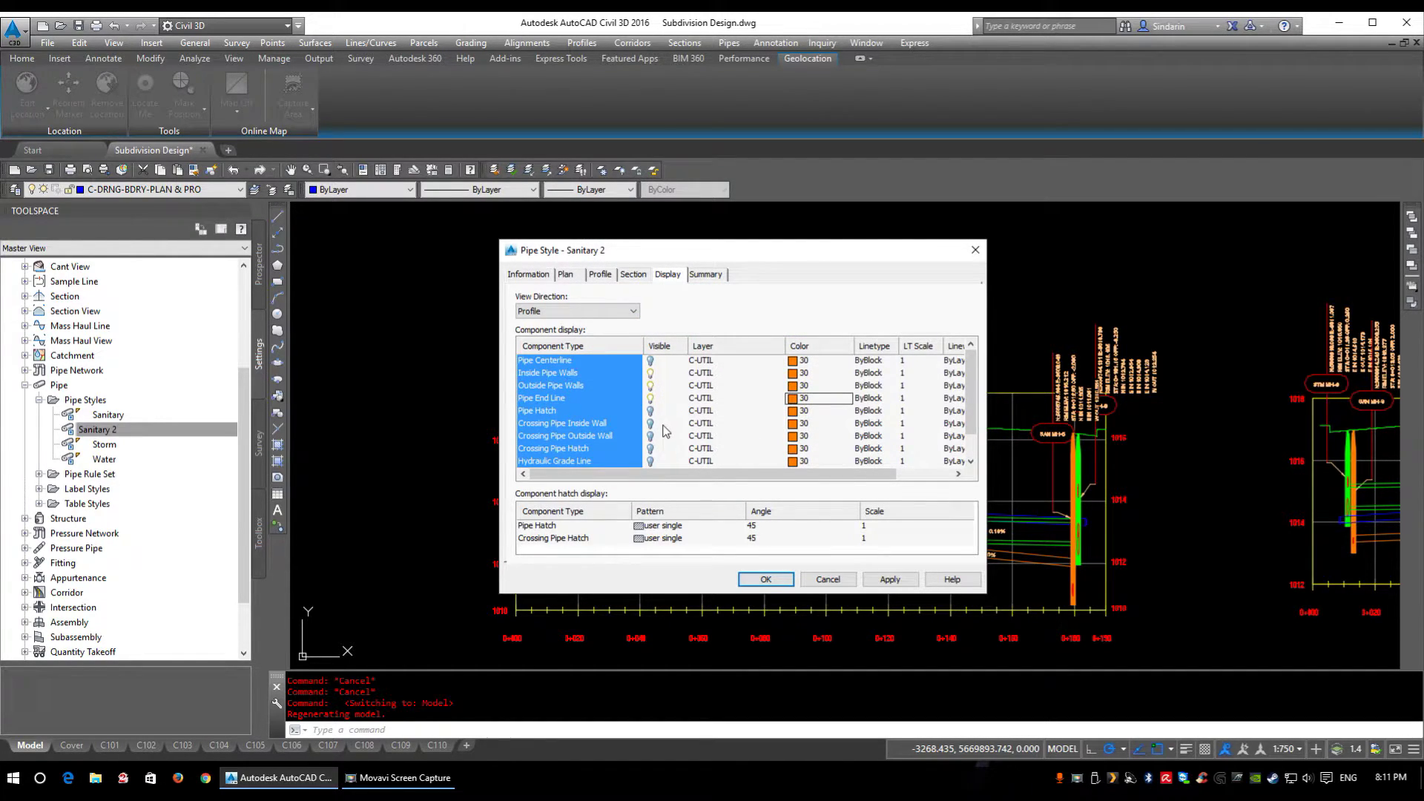
left_click(553, 387)
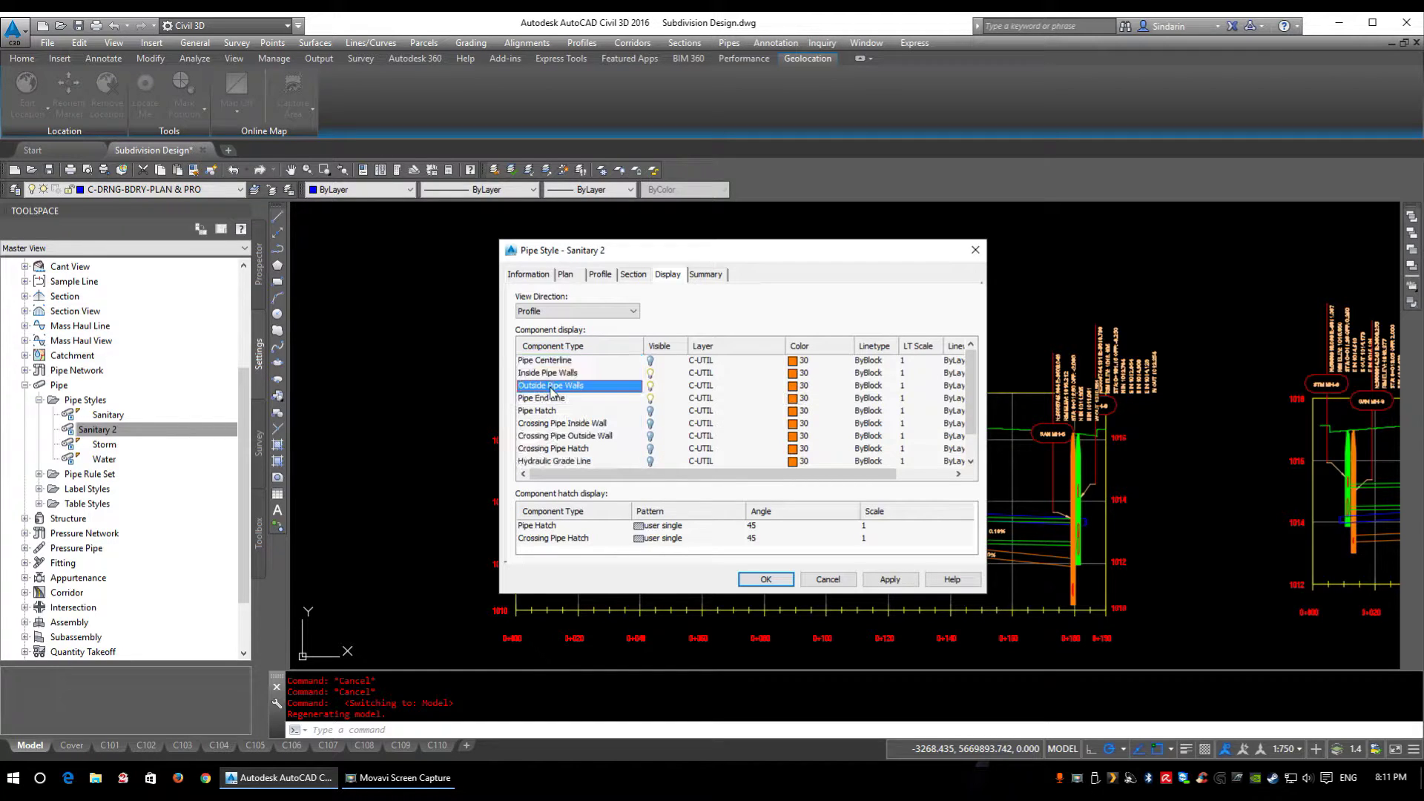
left_click(564, 374)
left_click(648, 373)
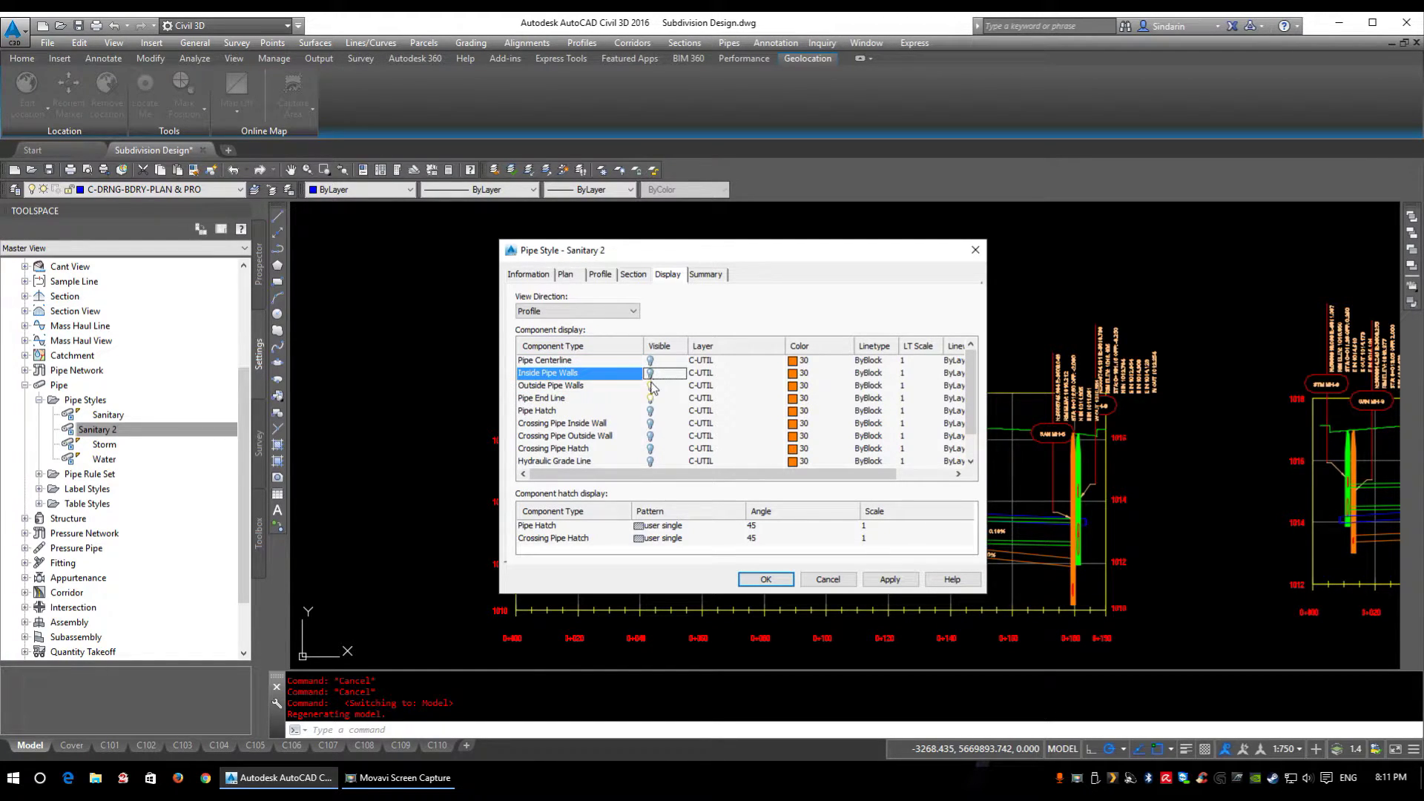
left_click(618, 399)
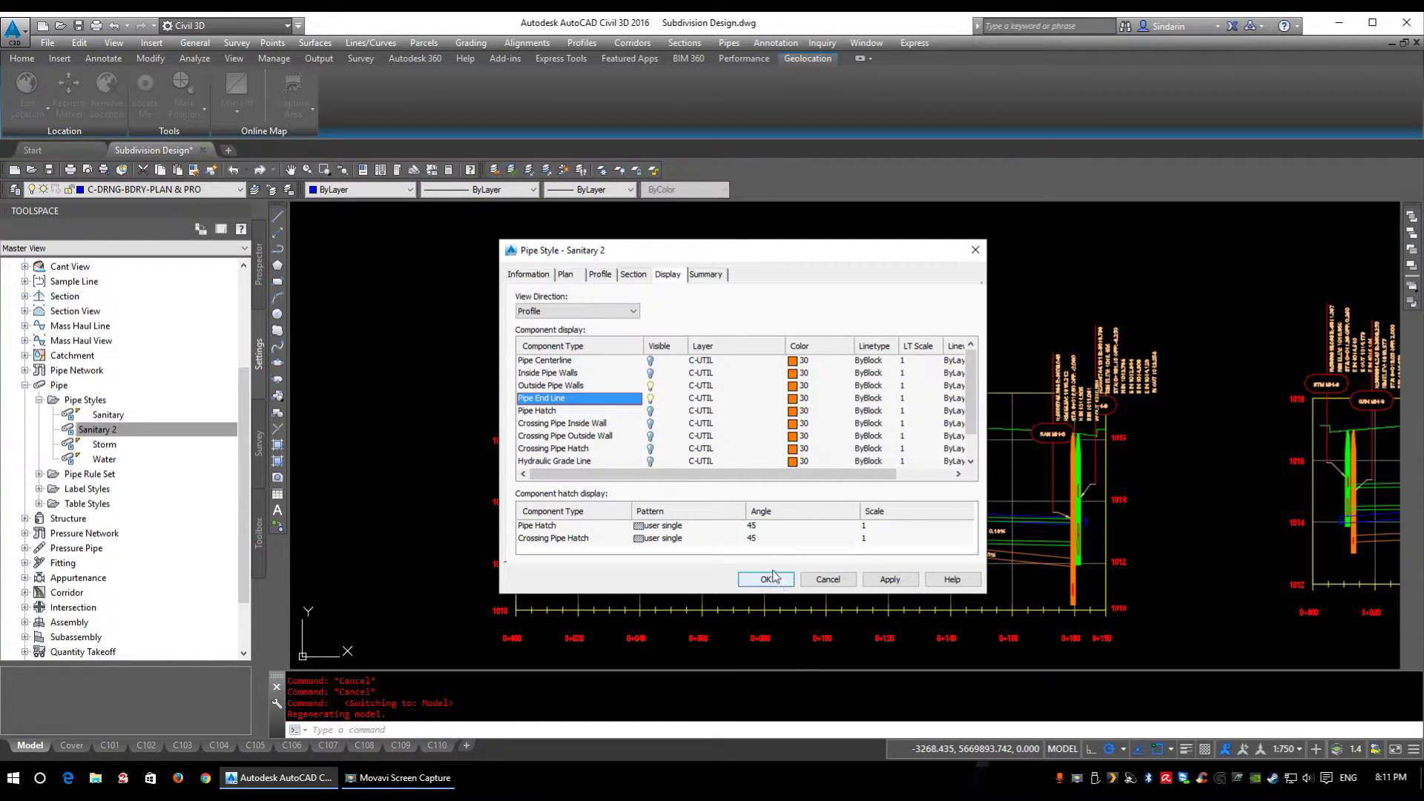
Review the summary of wall sizes, end line sizes and hatch options for Sanitary 2, and accept the style
left_click(713, 280)
left_click(526, 369)
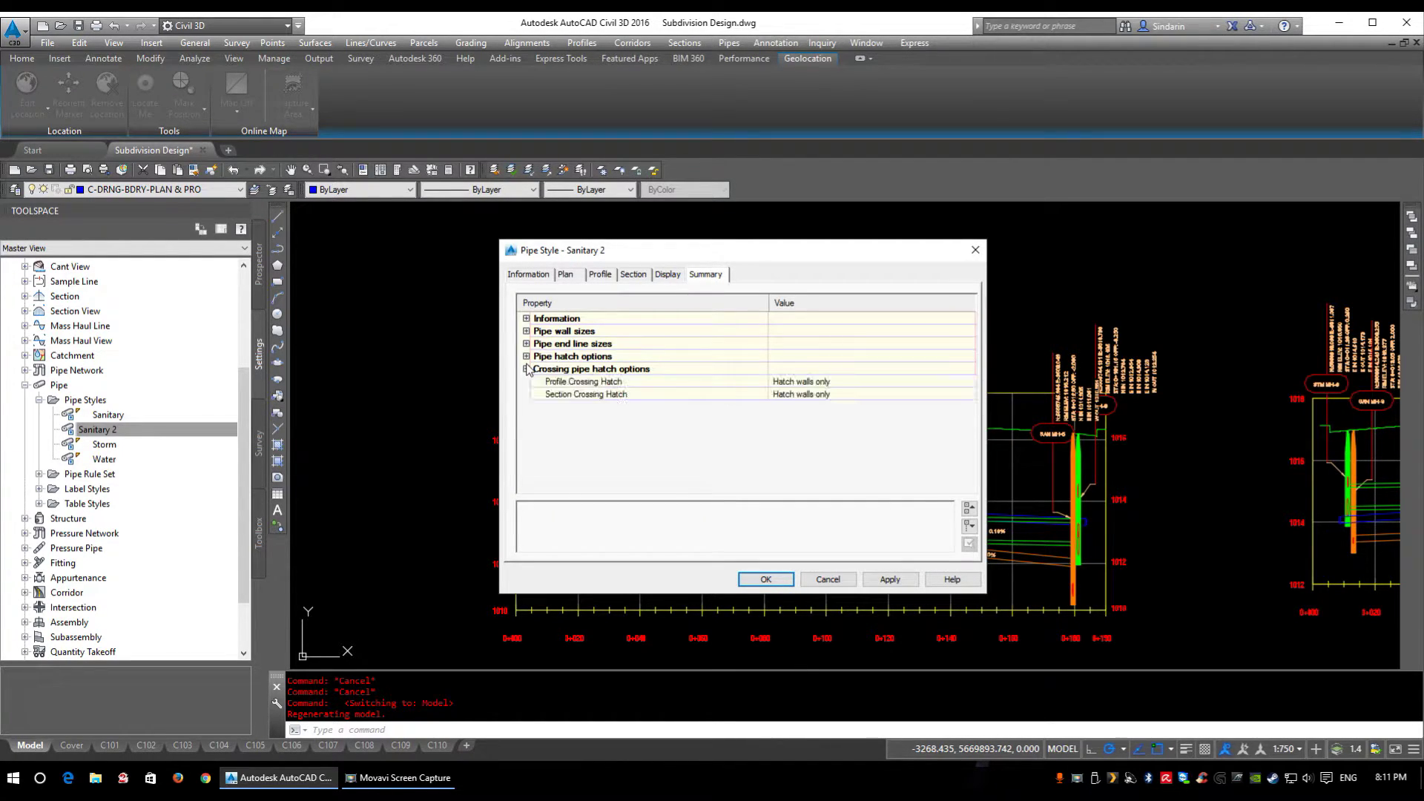
left_click(526, 356)
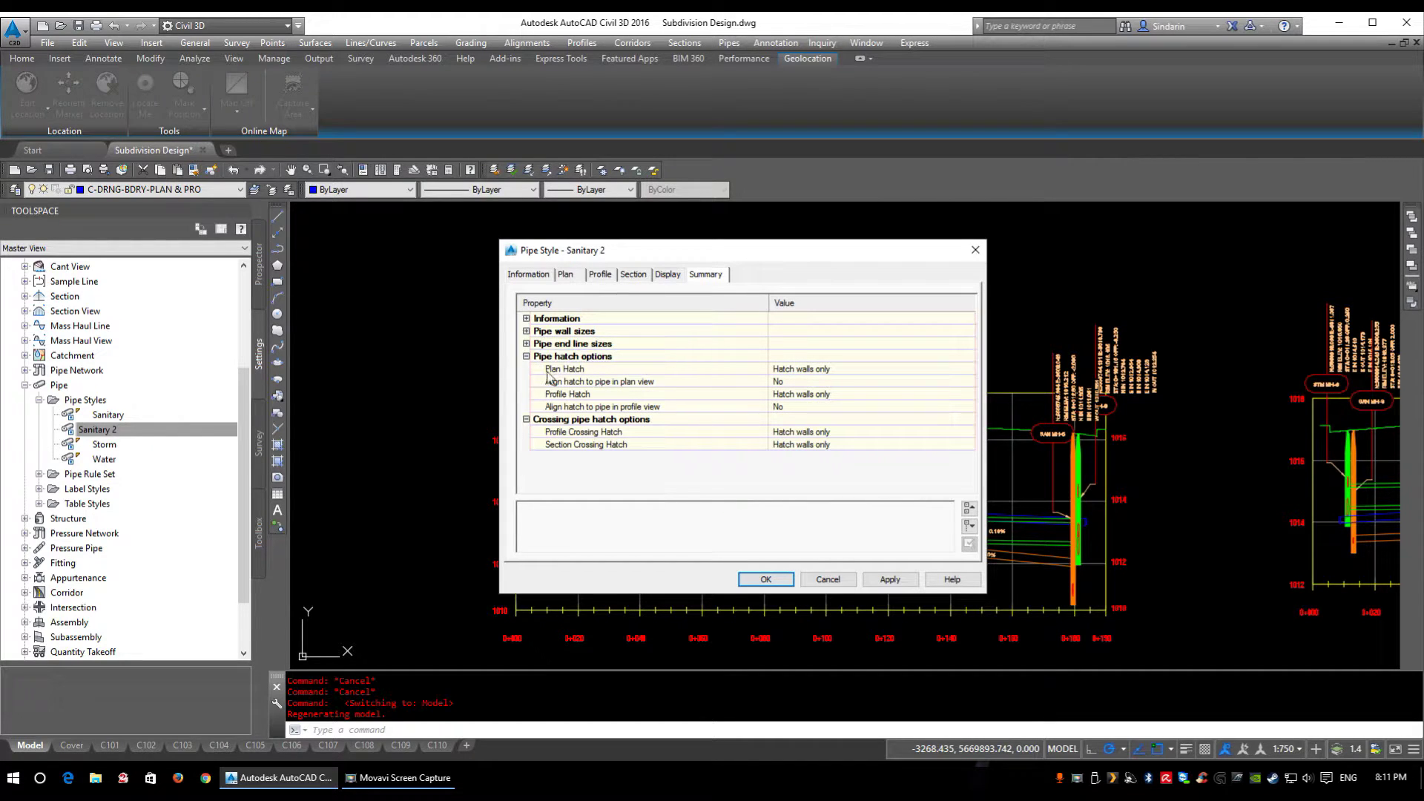
left_click(527, 344)
left_click(527, 332)
left_click(527, 318)
scroll(927, 402, "down", 3)
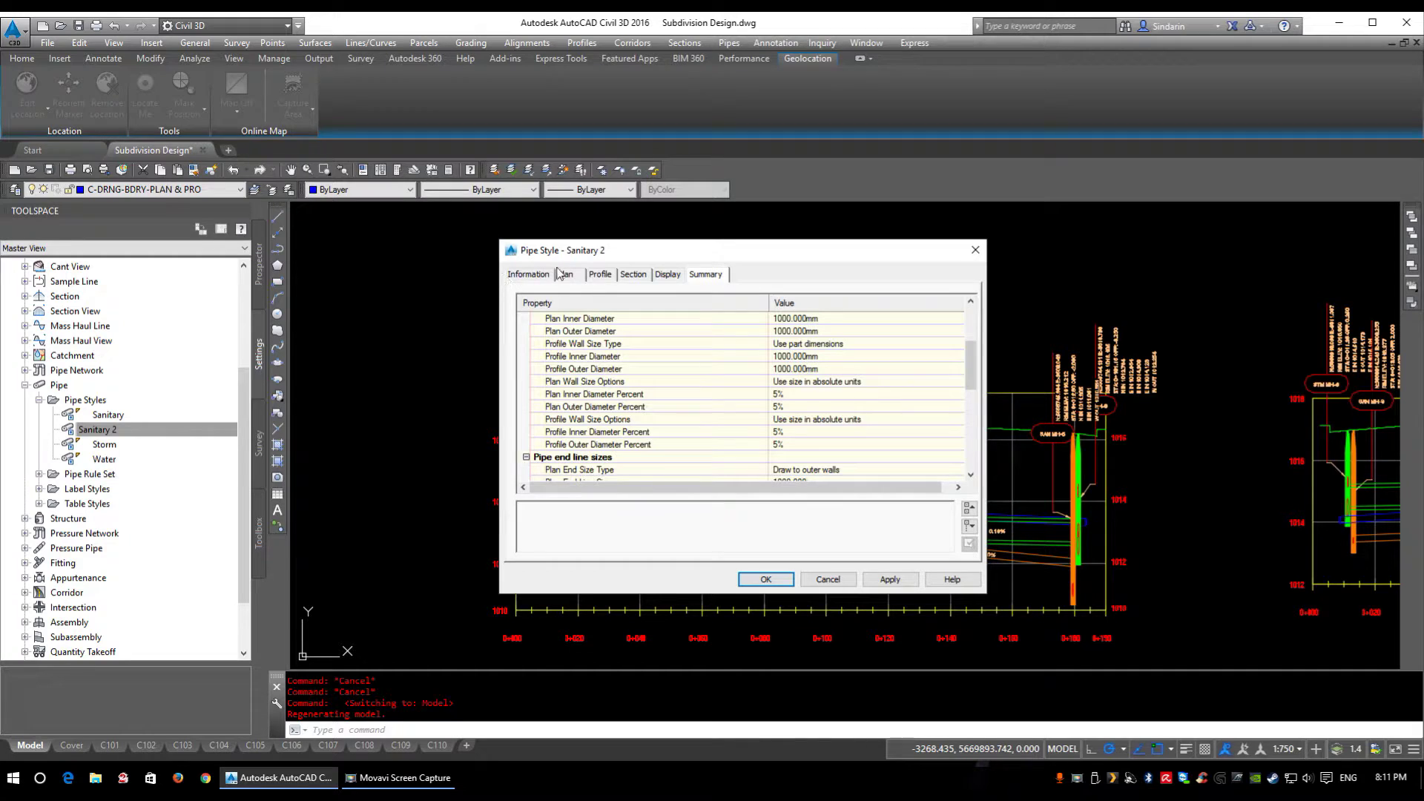
scroll(931, 332, "down", 5)
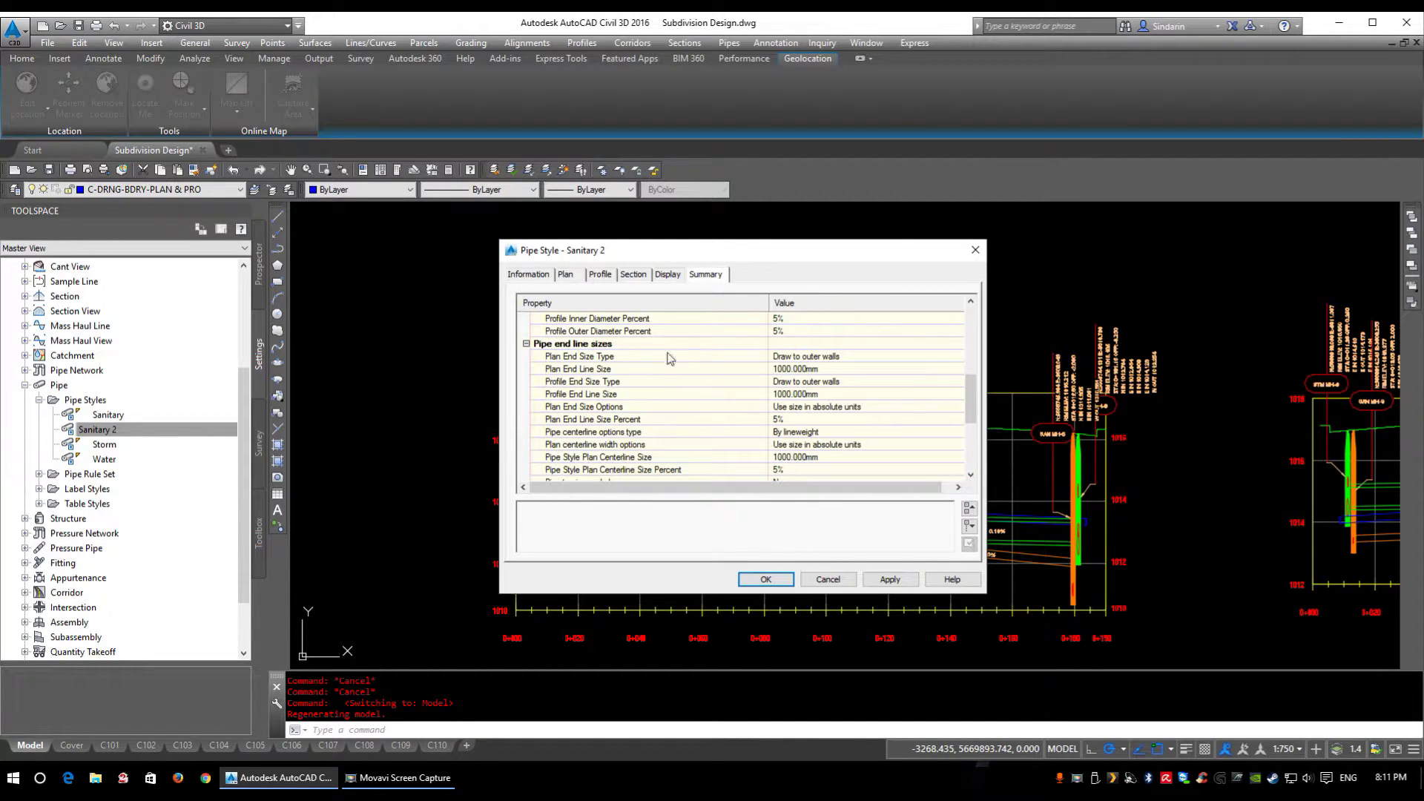
scroll(964, 436, "down", 2)
scroll(927, 408, "up", 10)
left_click(827, 432)
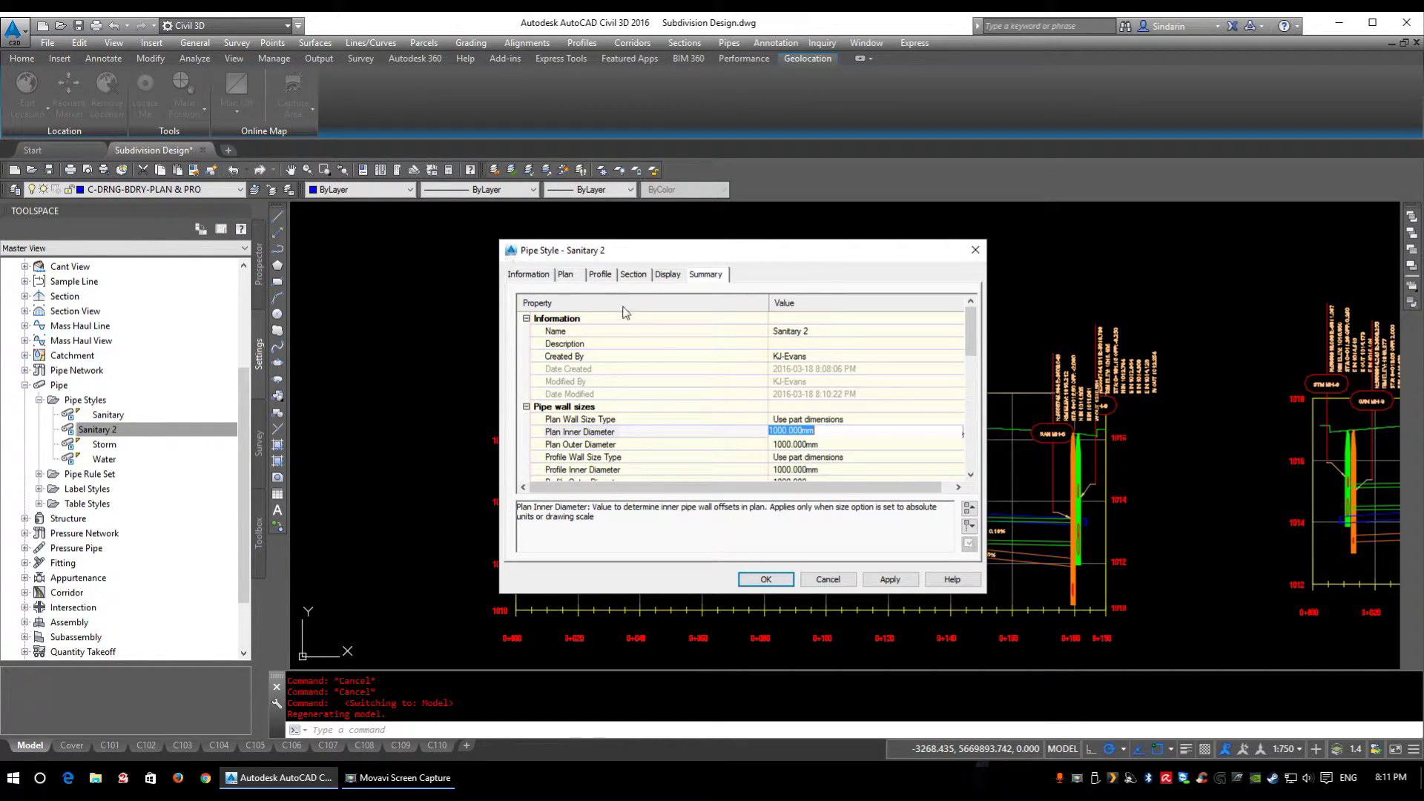
left_click(765, 580)
Select the 200 mm sanitary pipe at its first manhole in the profile view, inspect its walls up close and deselect it
scroll(585, 531, "up", 6)
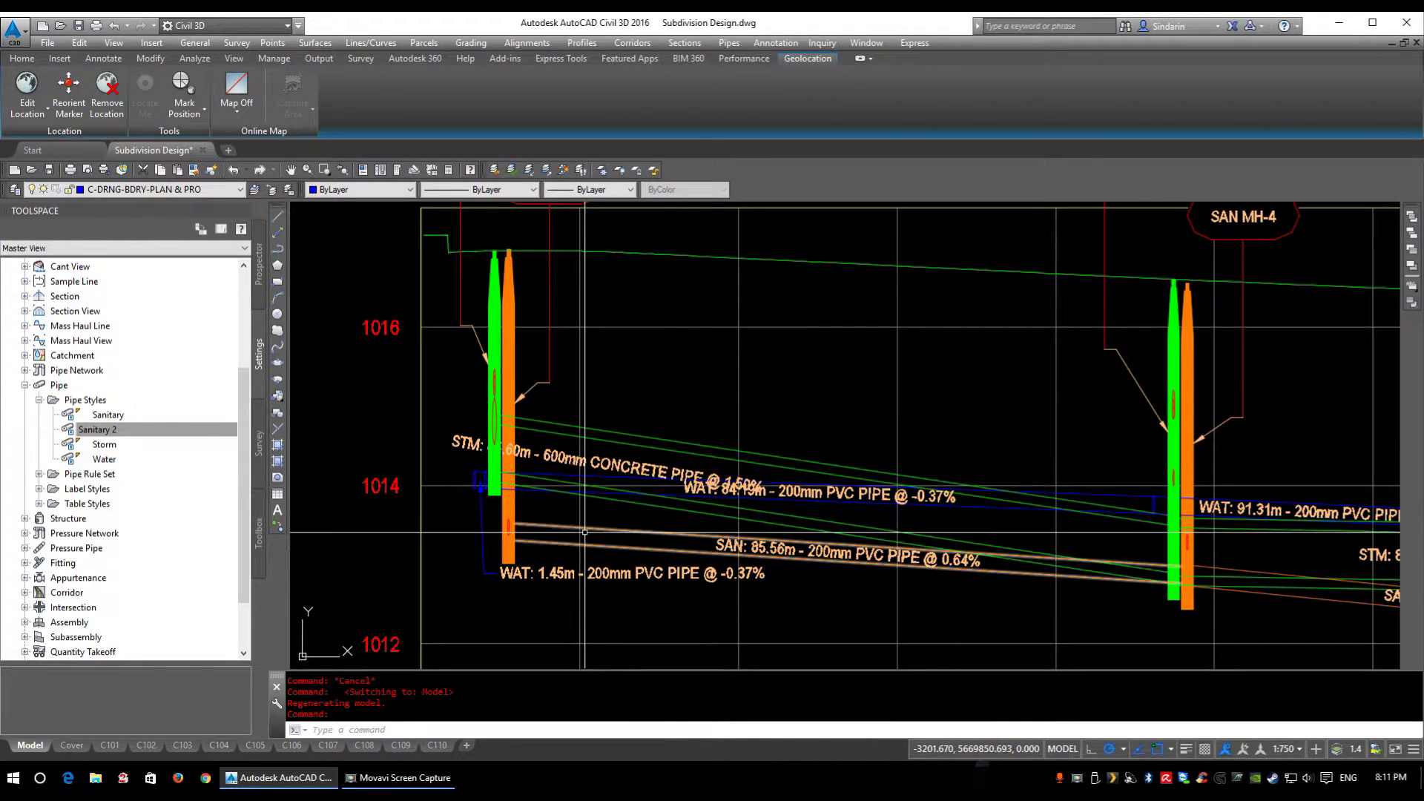
scroll(739, 461, "up", 5)
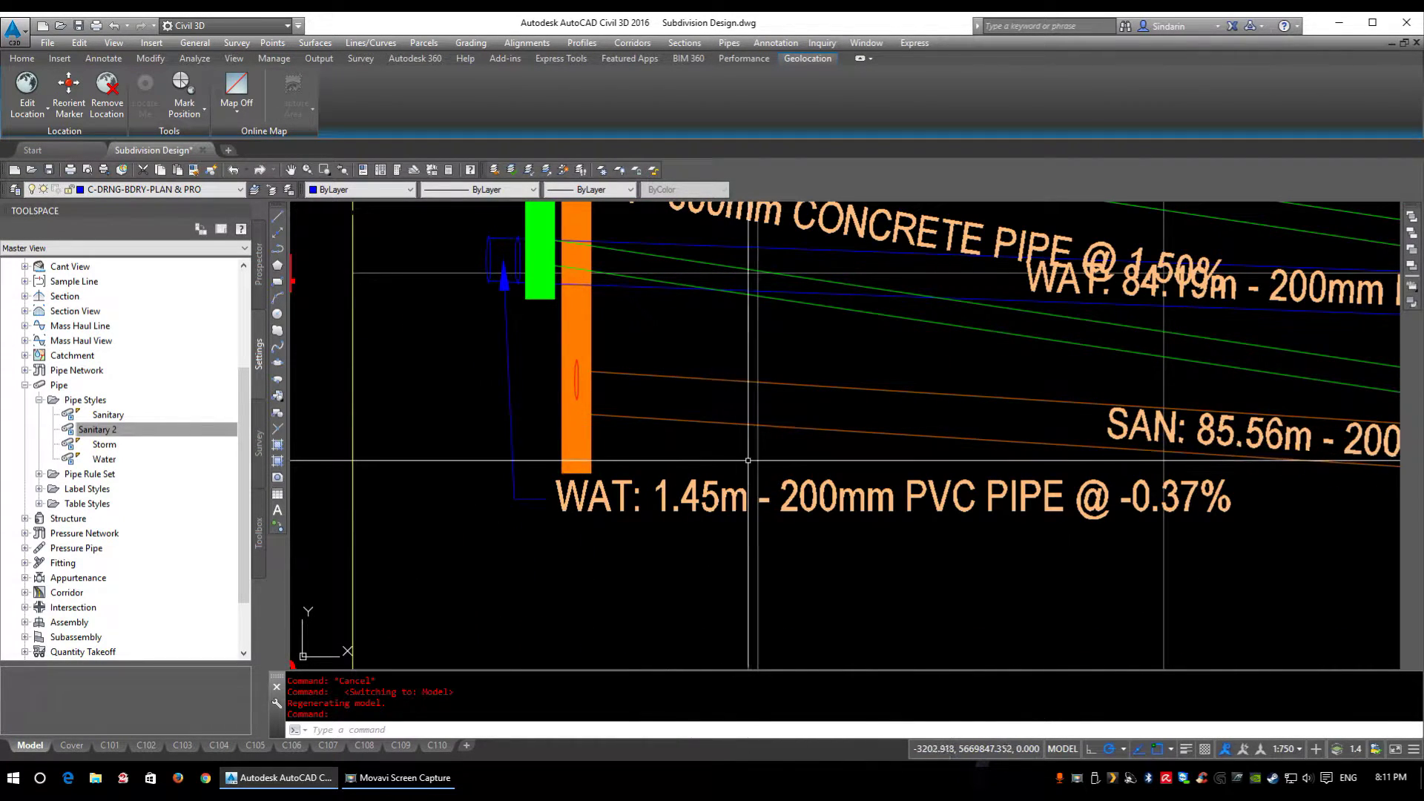
left_click(676, 438)
left_click(654, 366)
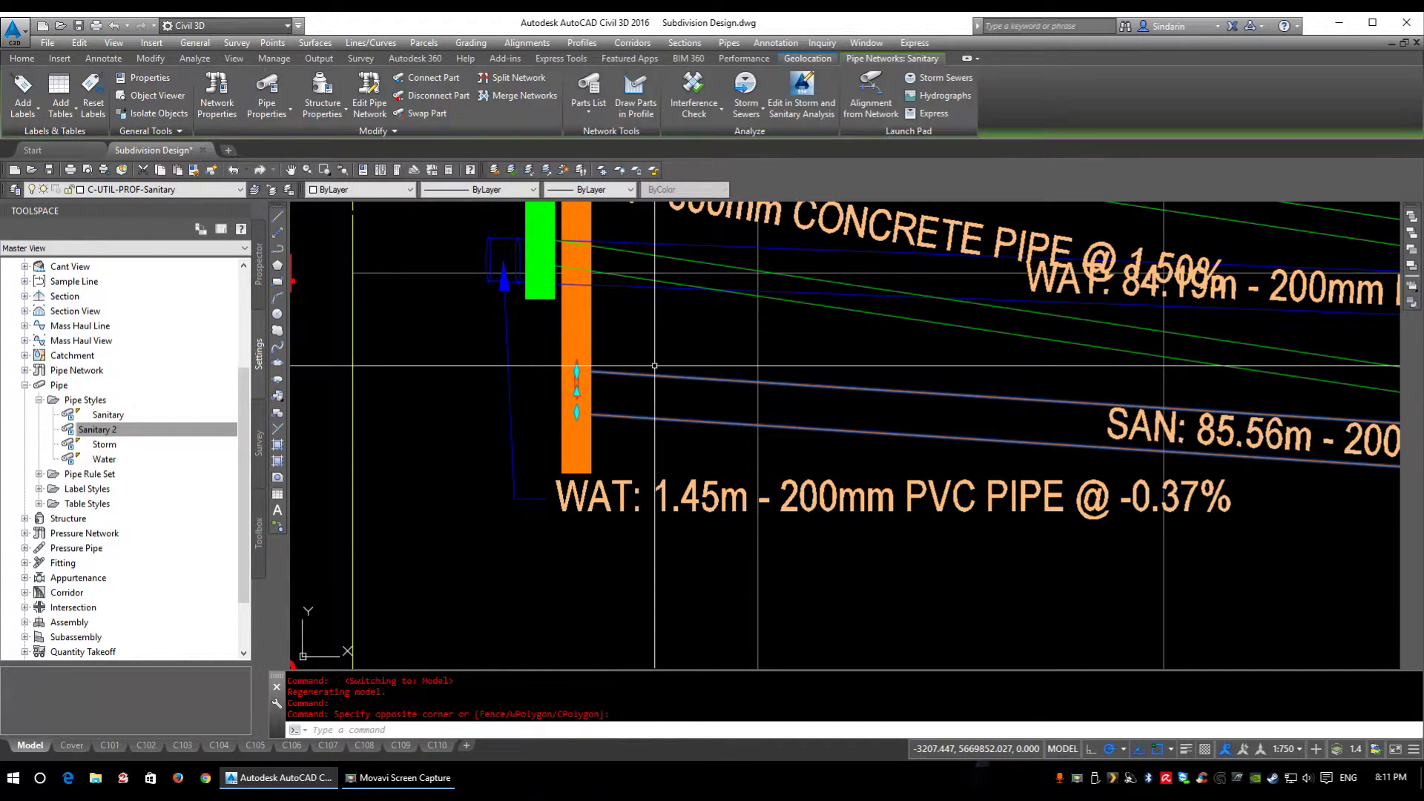
scroll(591, 391, "up", 2)
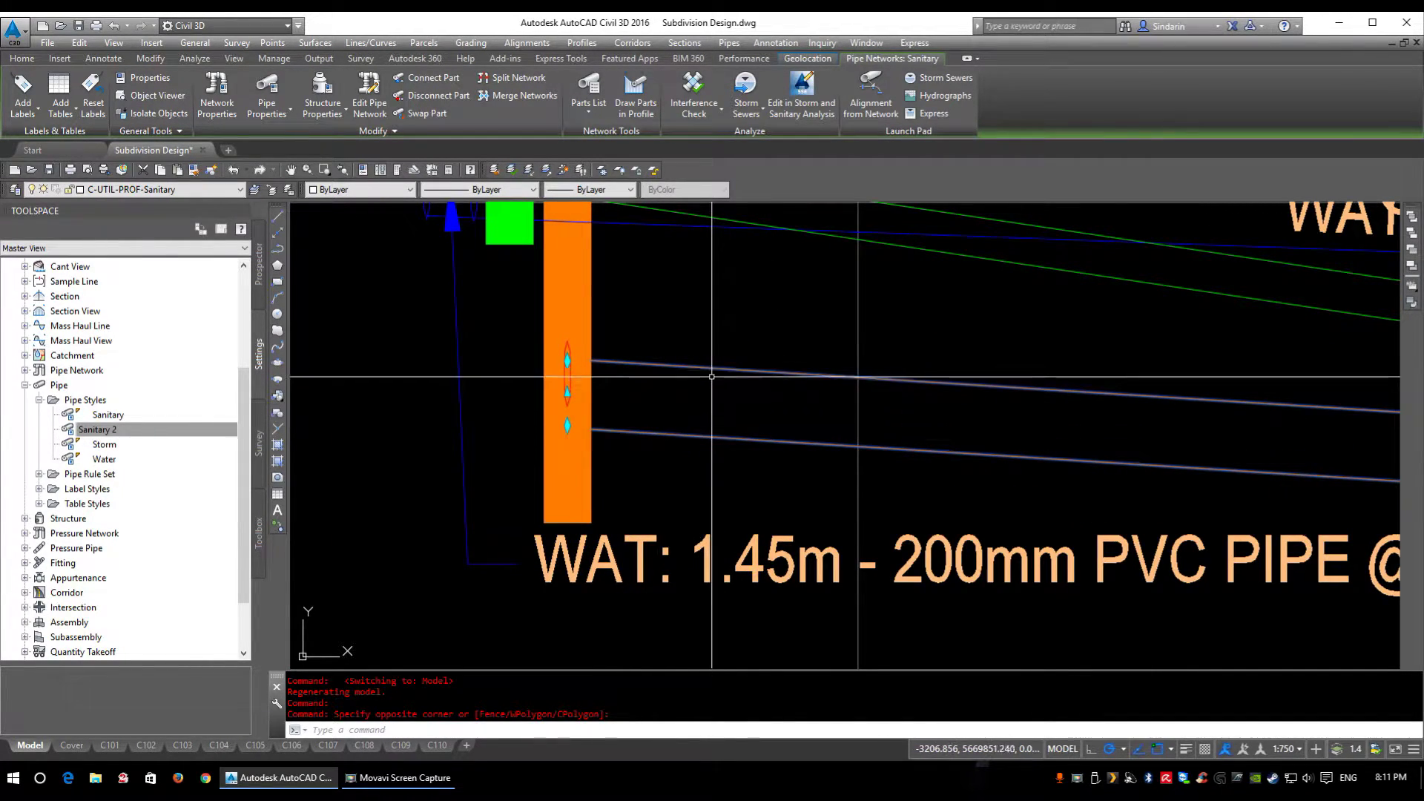
middle_click_drag(648, 317, 692, 412)
key("Escape")
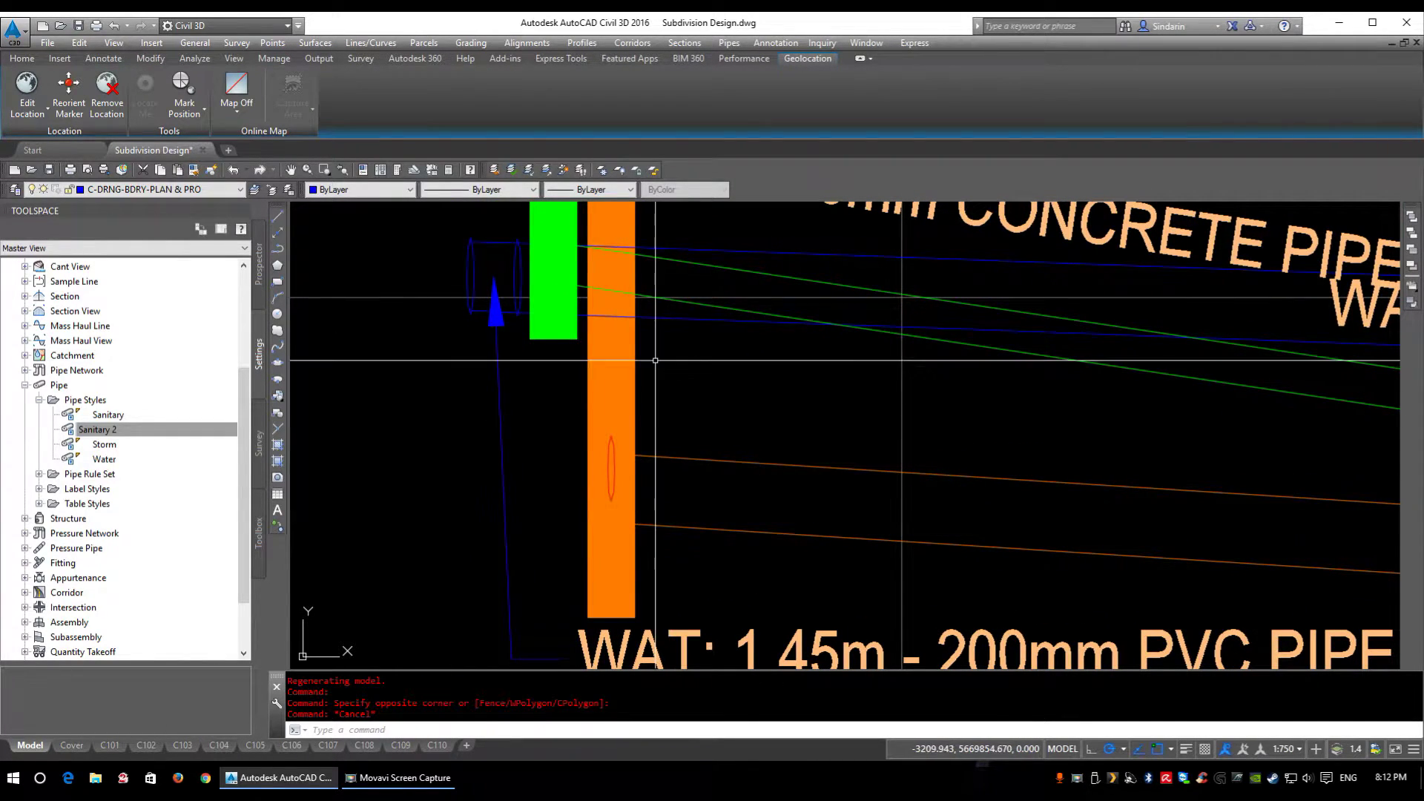
Leave the profile view, switch to layout C104 and examine the pipes around the STM and SAN manholes up close
mouse_move(637, 388)
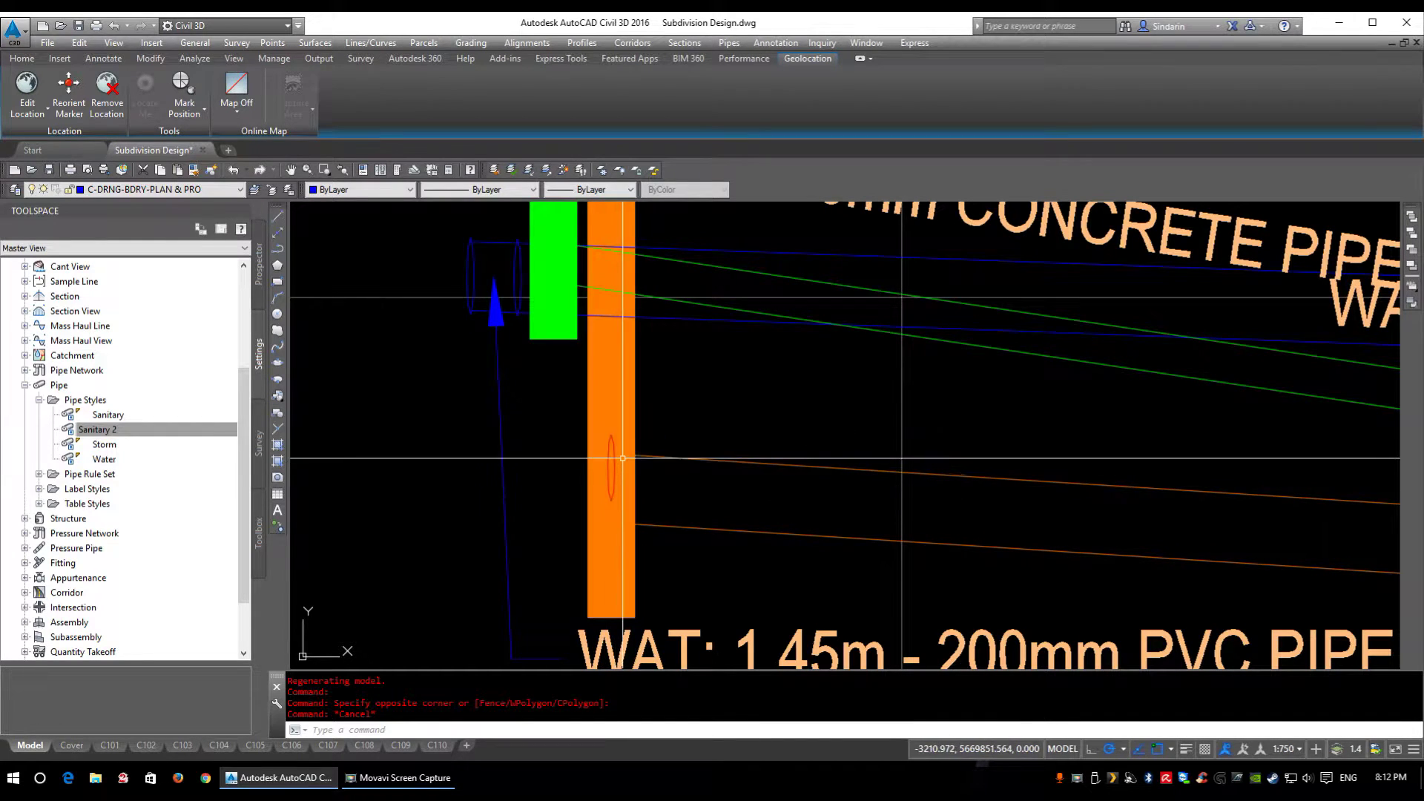
scroll(622, 460, "down", 5)
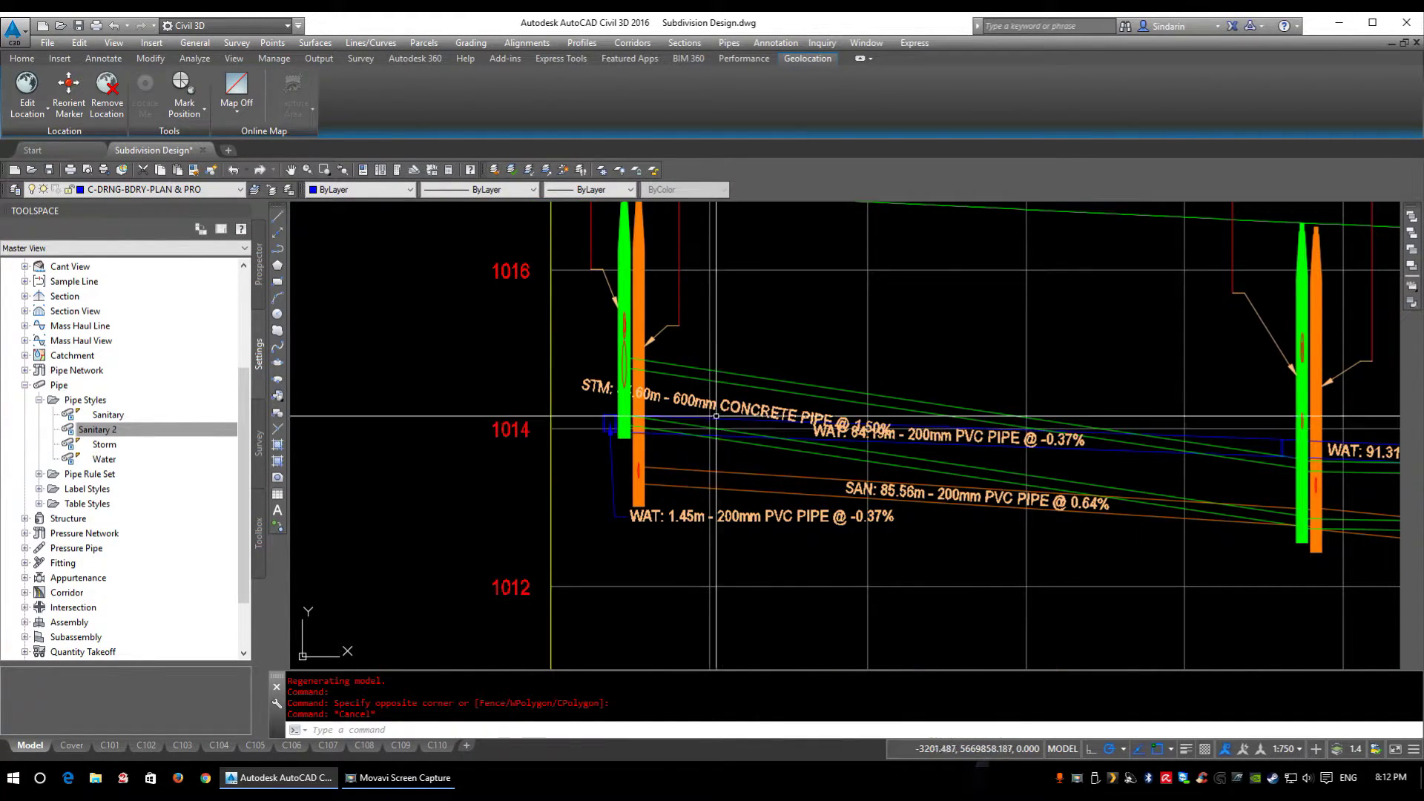
scroll(865, 460, "down", 3)
scroll(849, 509, "up", 1)
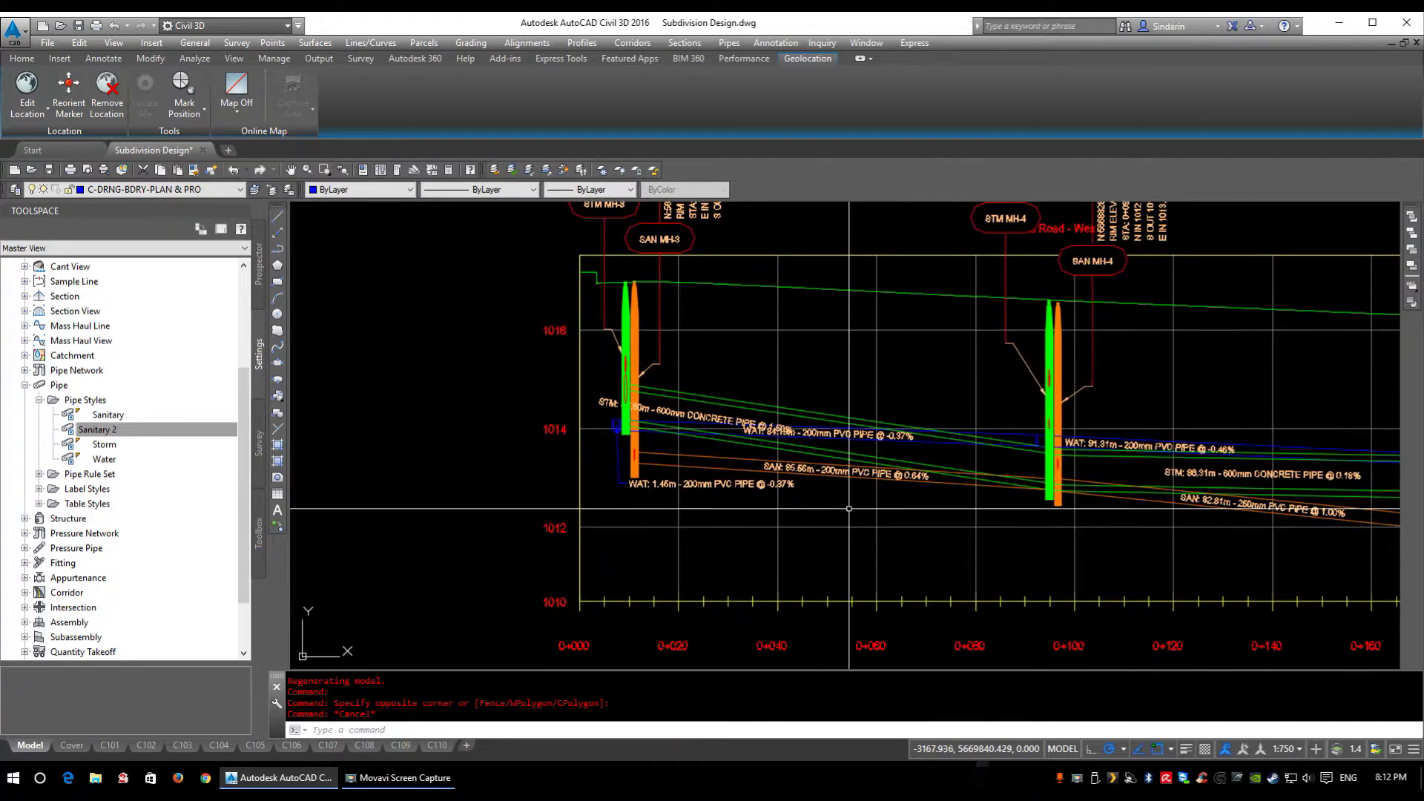
scroll(849, 509, "down", 8)
middle_click_drag(750, 319, 758, 381)
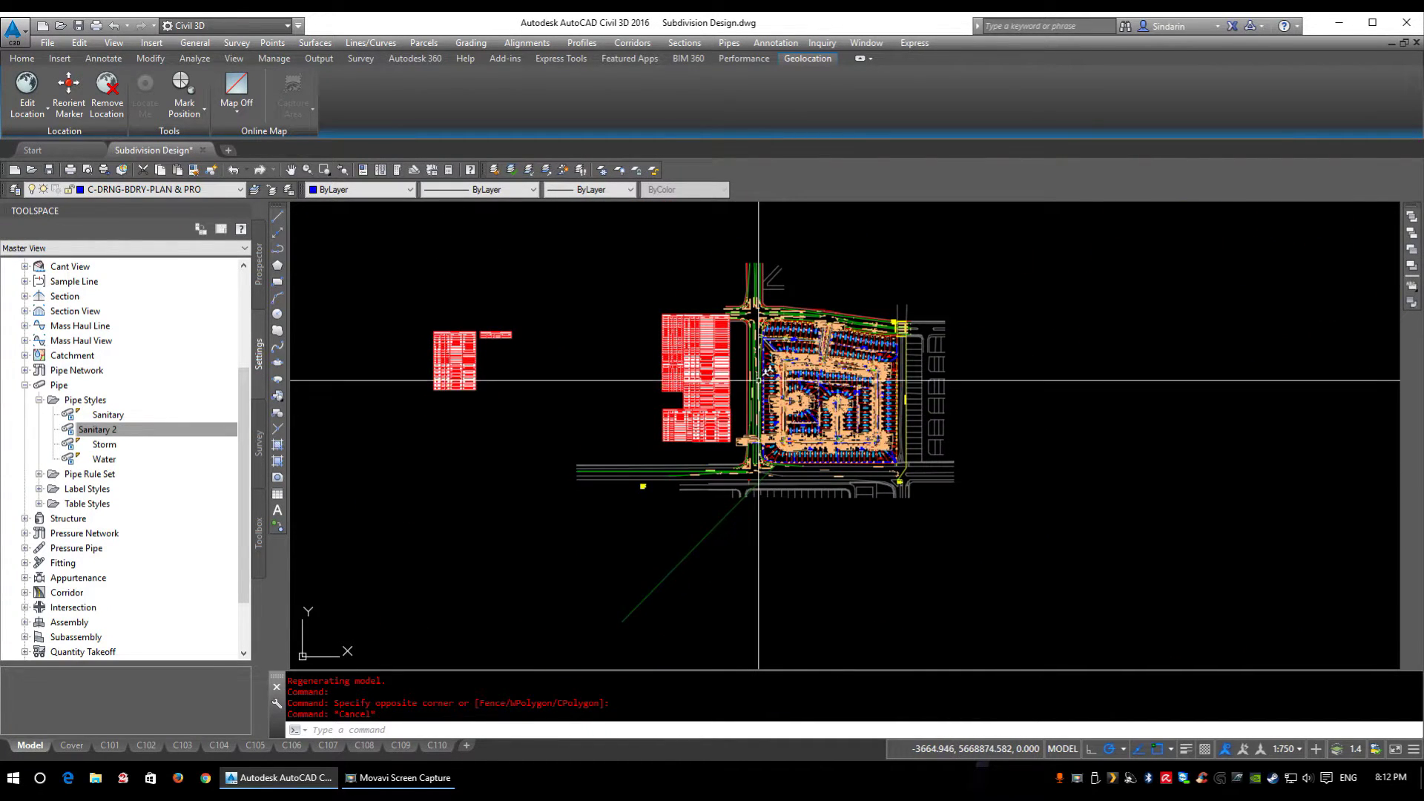
scroll(758, 381, "up", 2)
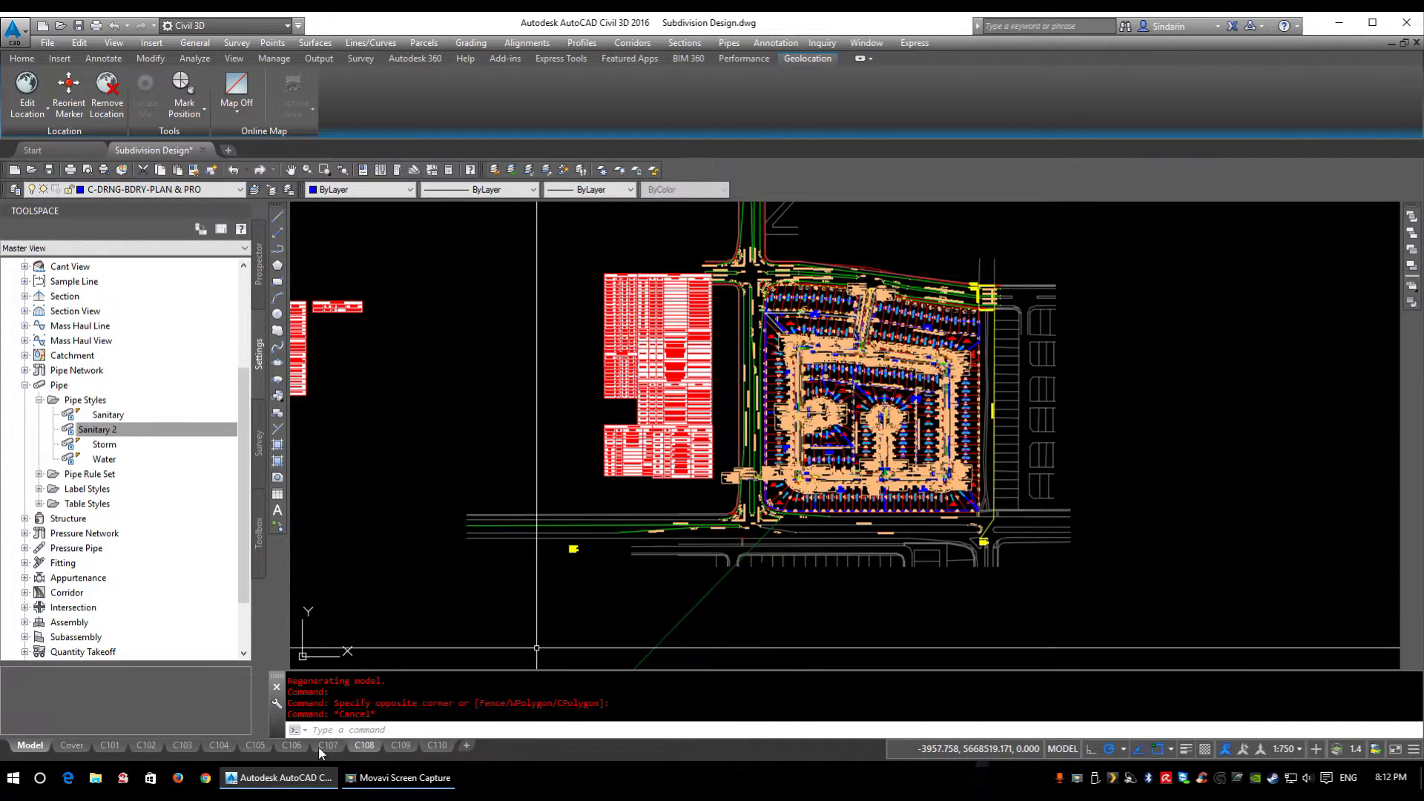
left_click(222, 745)
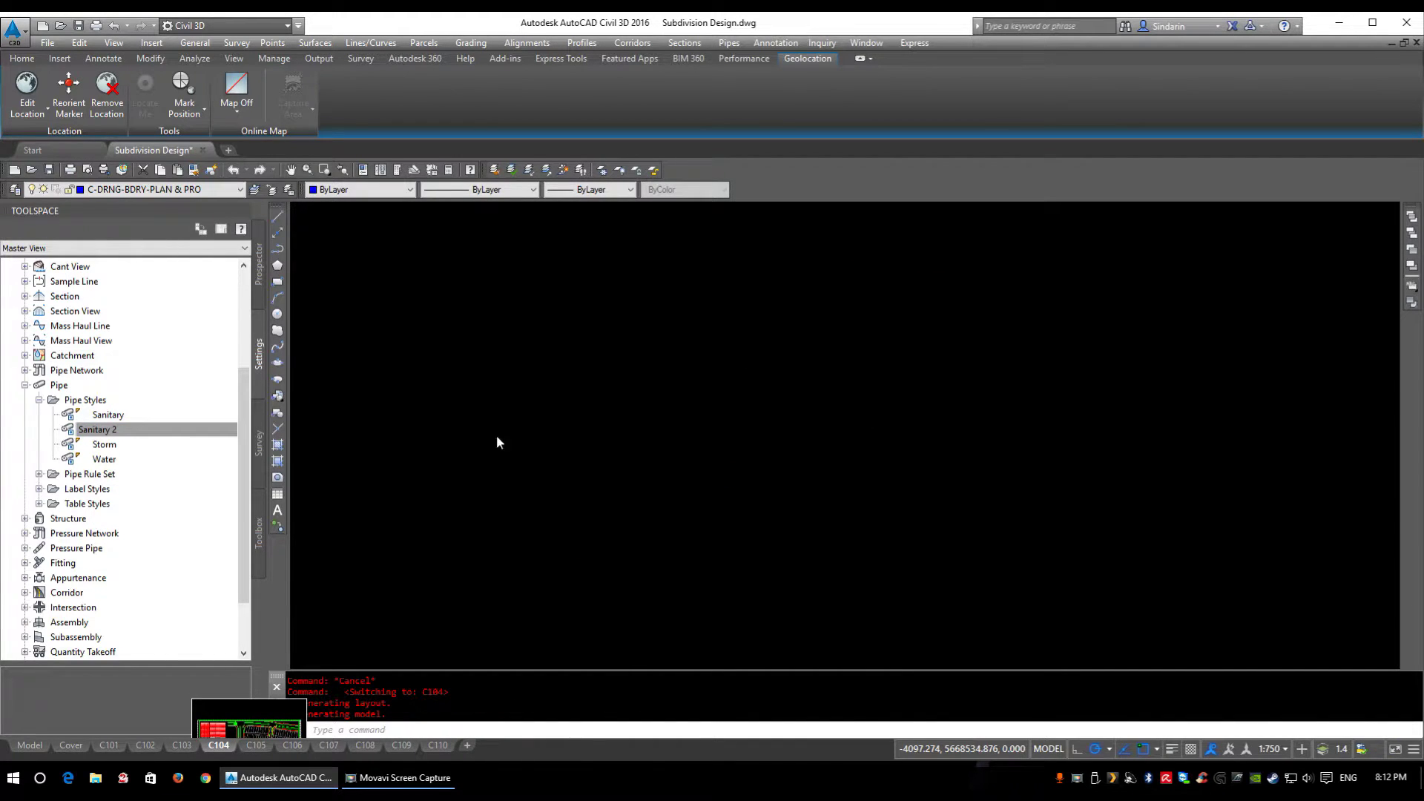
scroll(903, 420, "up", 2)
scroll(803, 341, "up", 8)
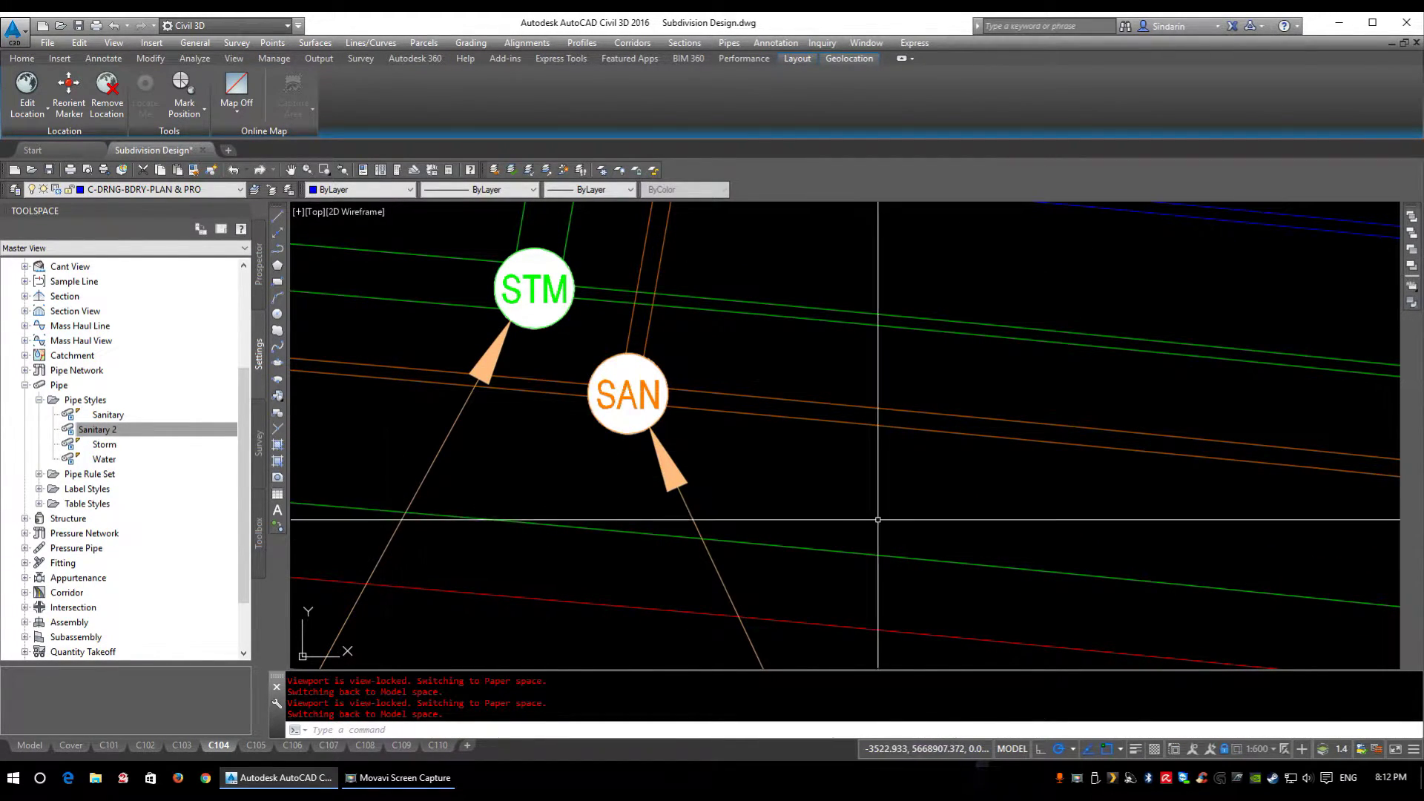
Open the Storm pipe style for editing and set all its Plan view components to layer C-UTIL
right_click(104, 443)
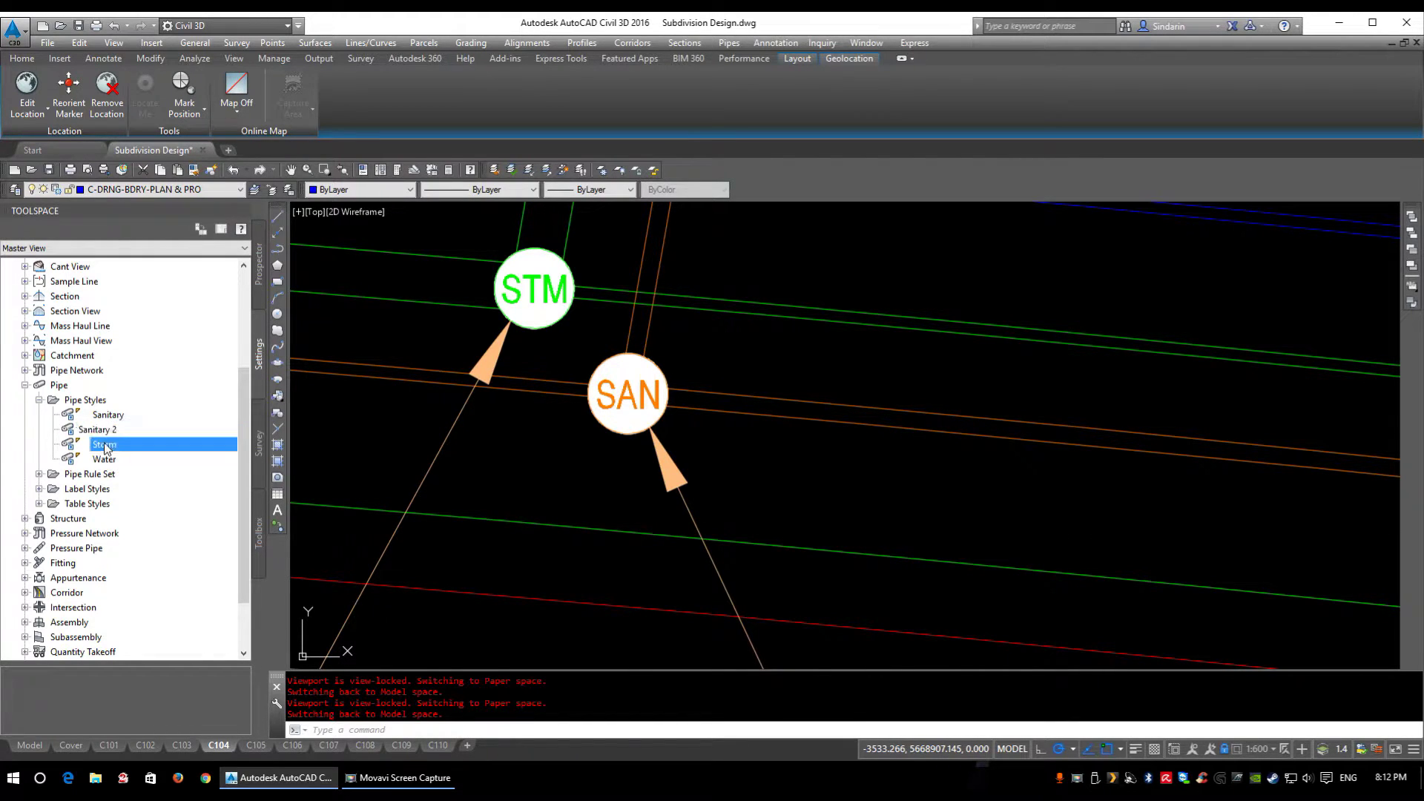
left_click(156, 453)
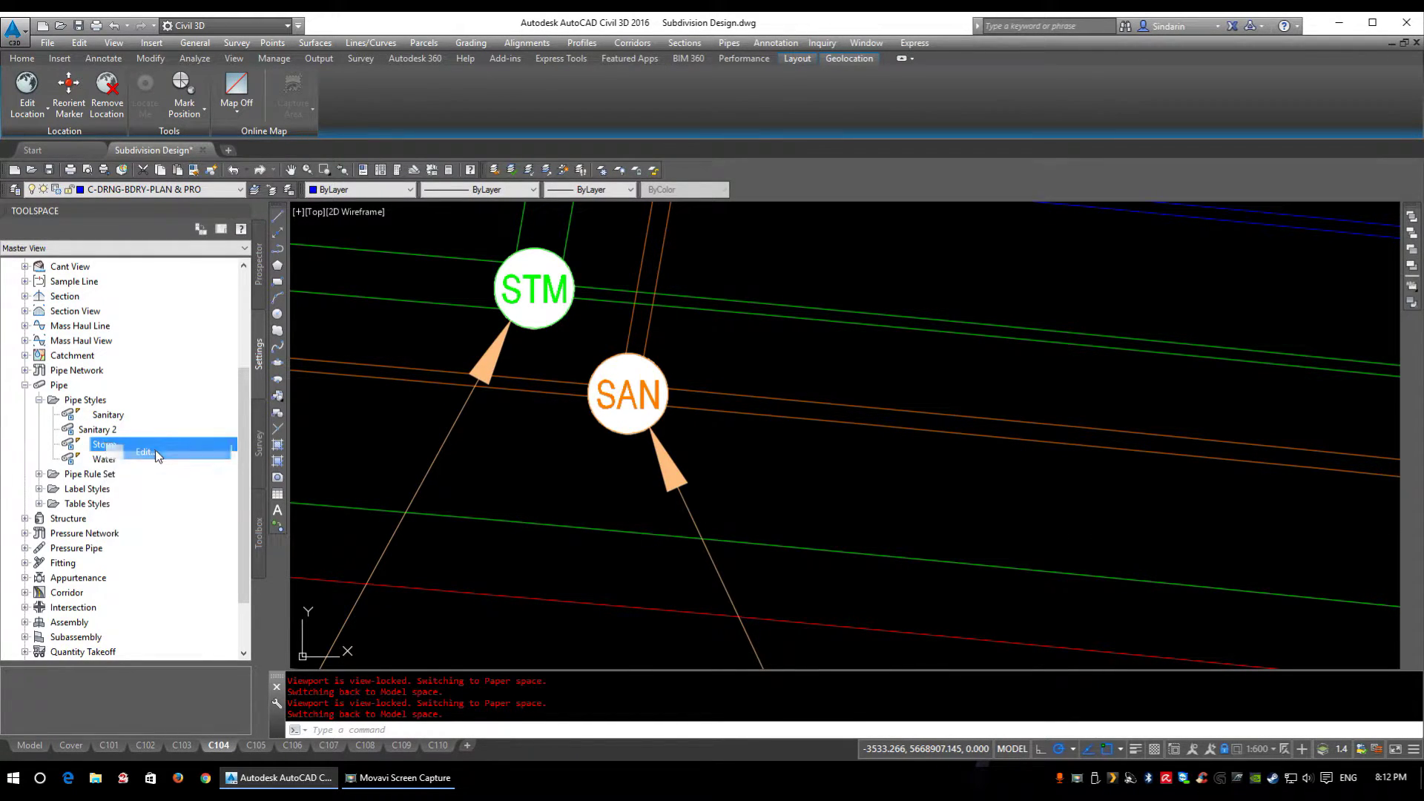
left_click(669, 276)
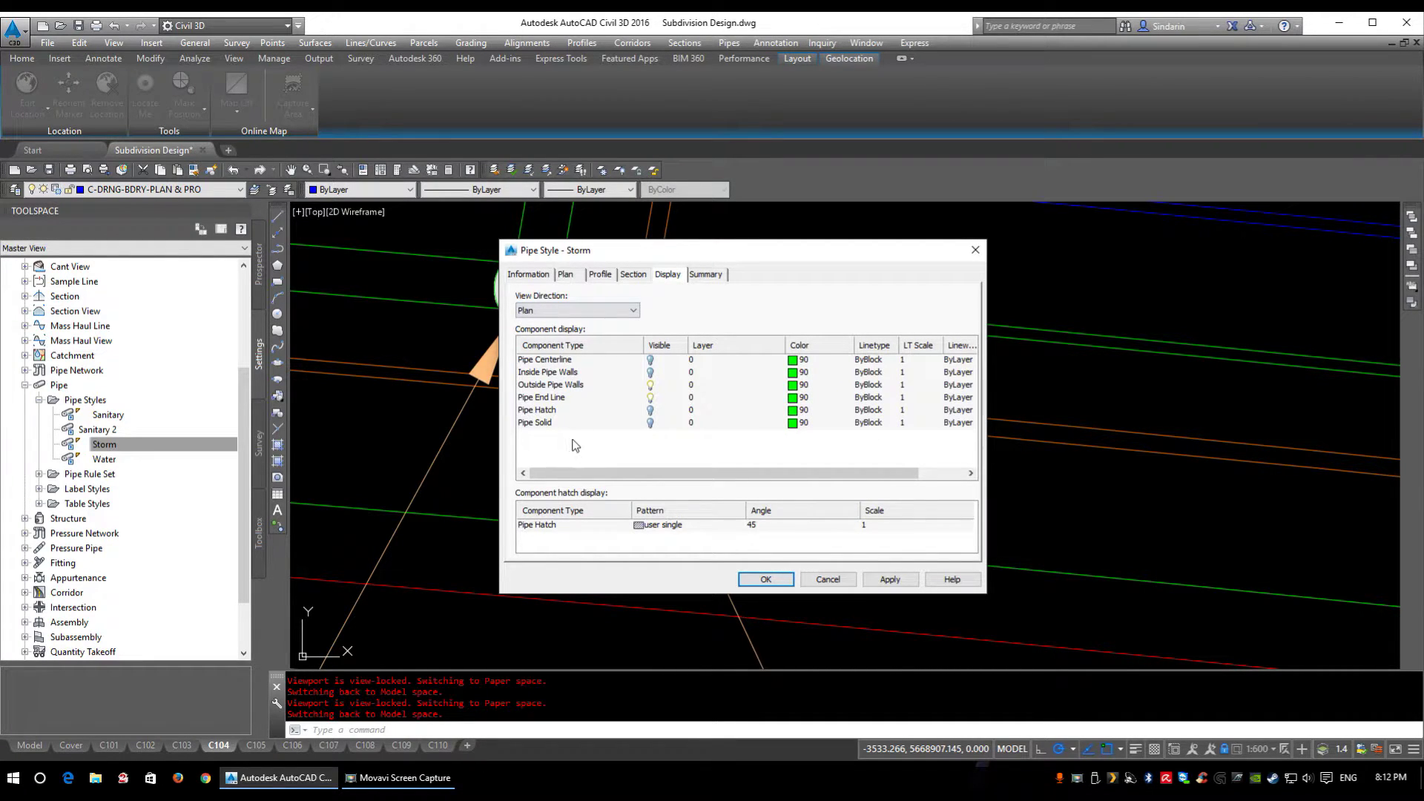
left_click_drag(572, 445, 520, 339)
left_click(697, 363)
scroll(700, 444, "down", 15)
left_click(503, 341)
left_click(789, 511)
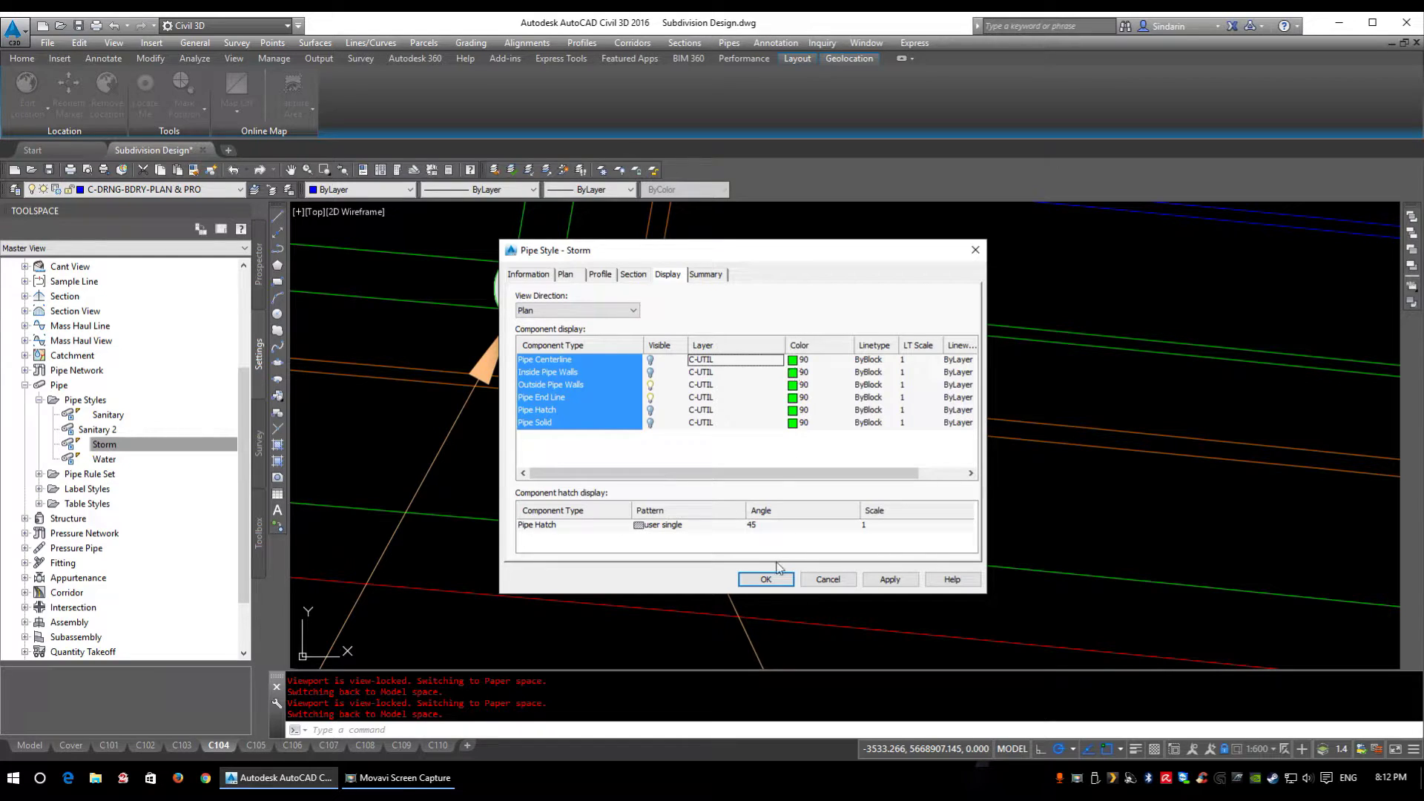
Review the Storm style's Profile view components, including Inside Pipe Walls, and accept the style
left_click(577, 310)
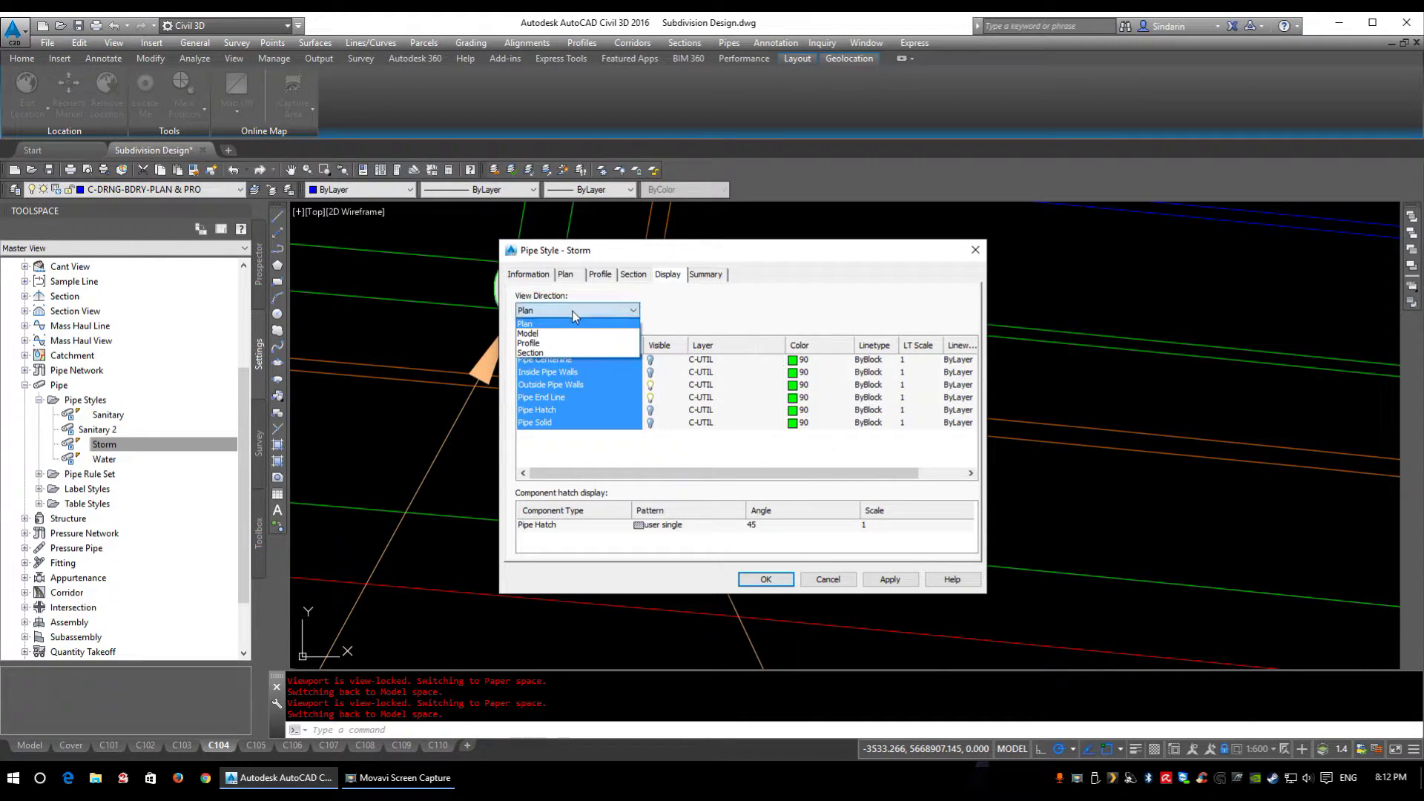
left_click(542, 343)
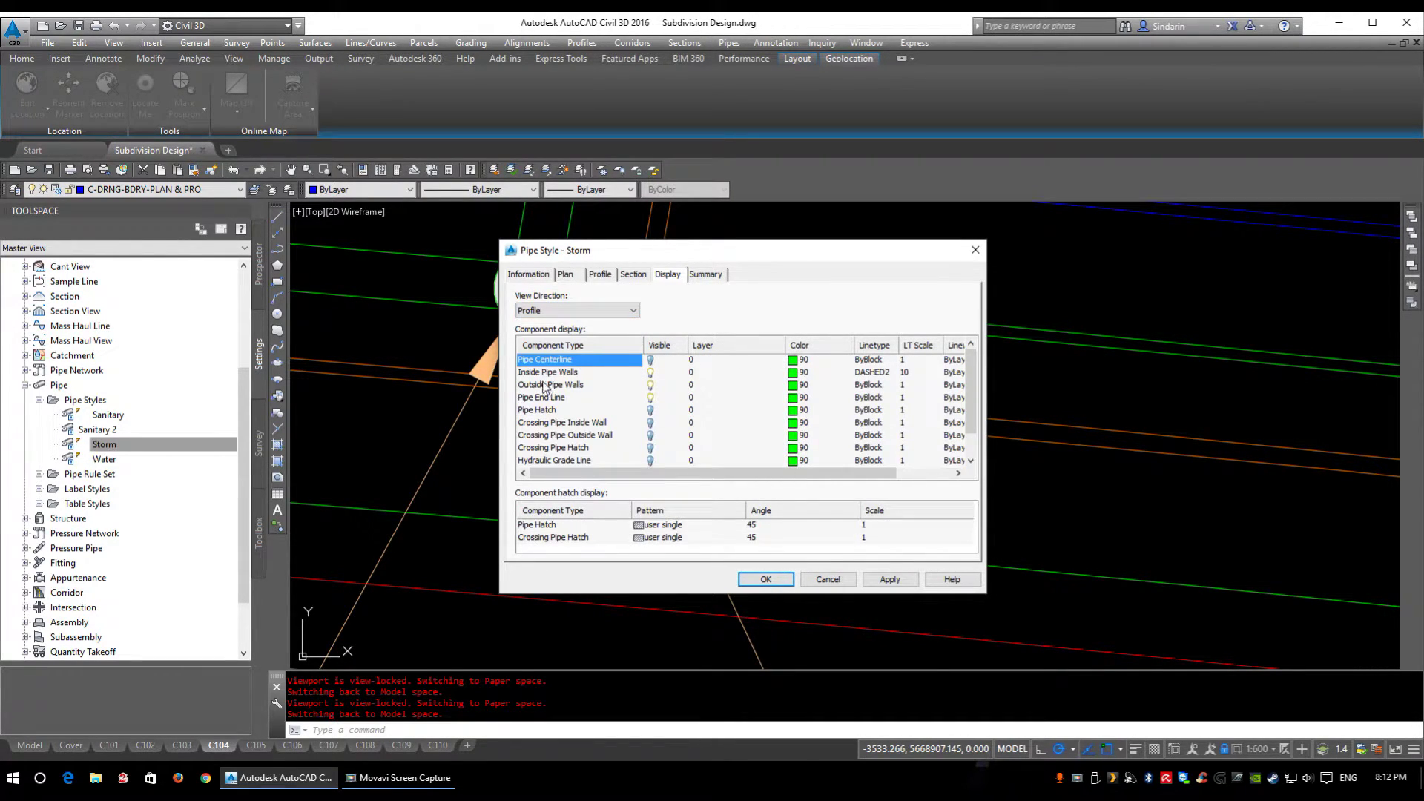
left_click(546, 373)
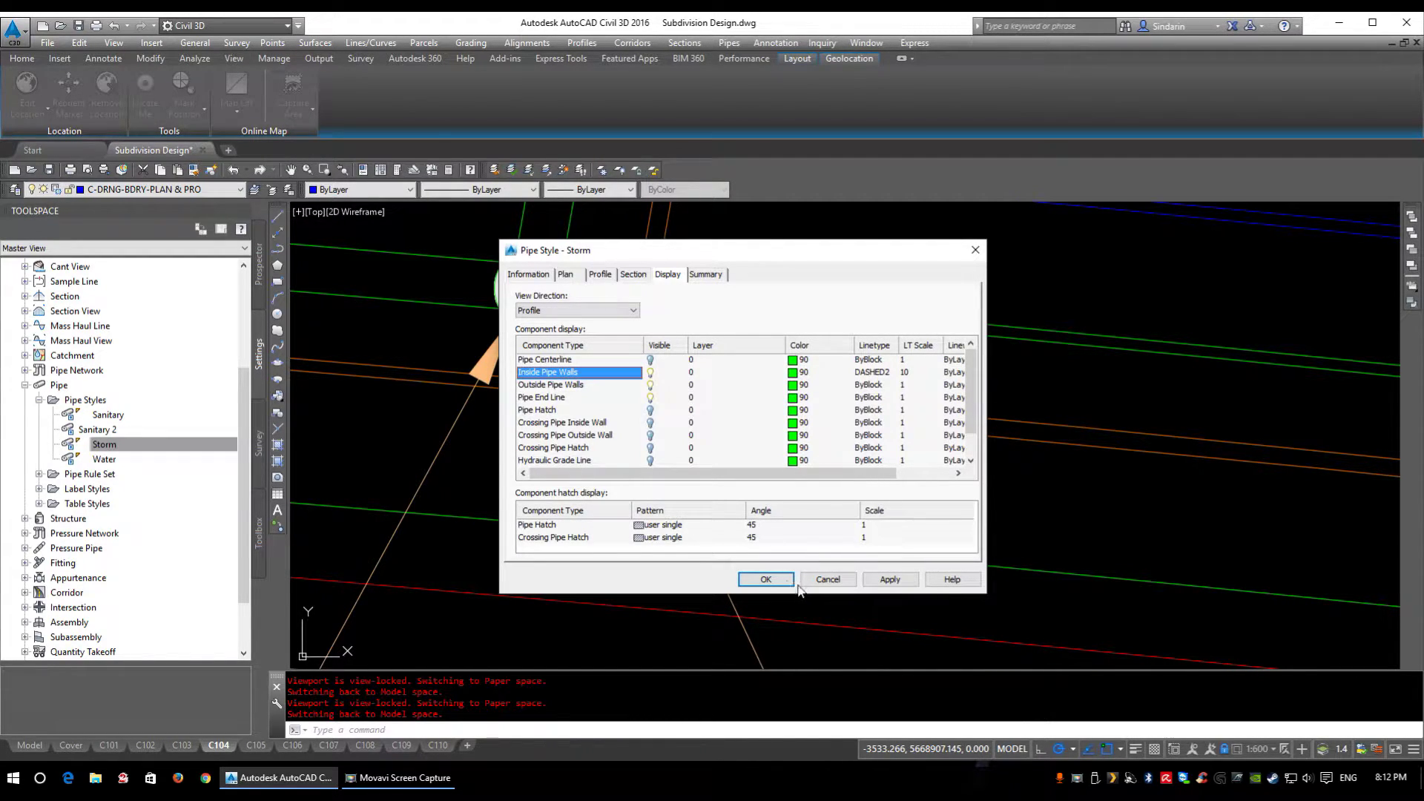
left_click(766, 580)
Open the Water pipe style for editing, set all its Plan view components to layer C-UTIL and accept the style
right_click(111, 458)
left_click(135, 468)
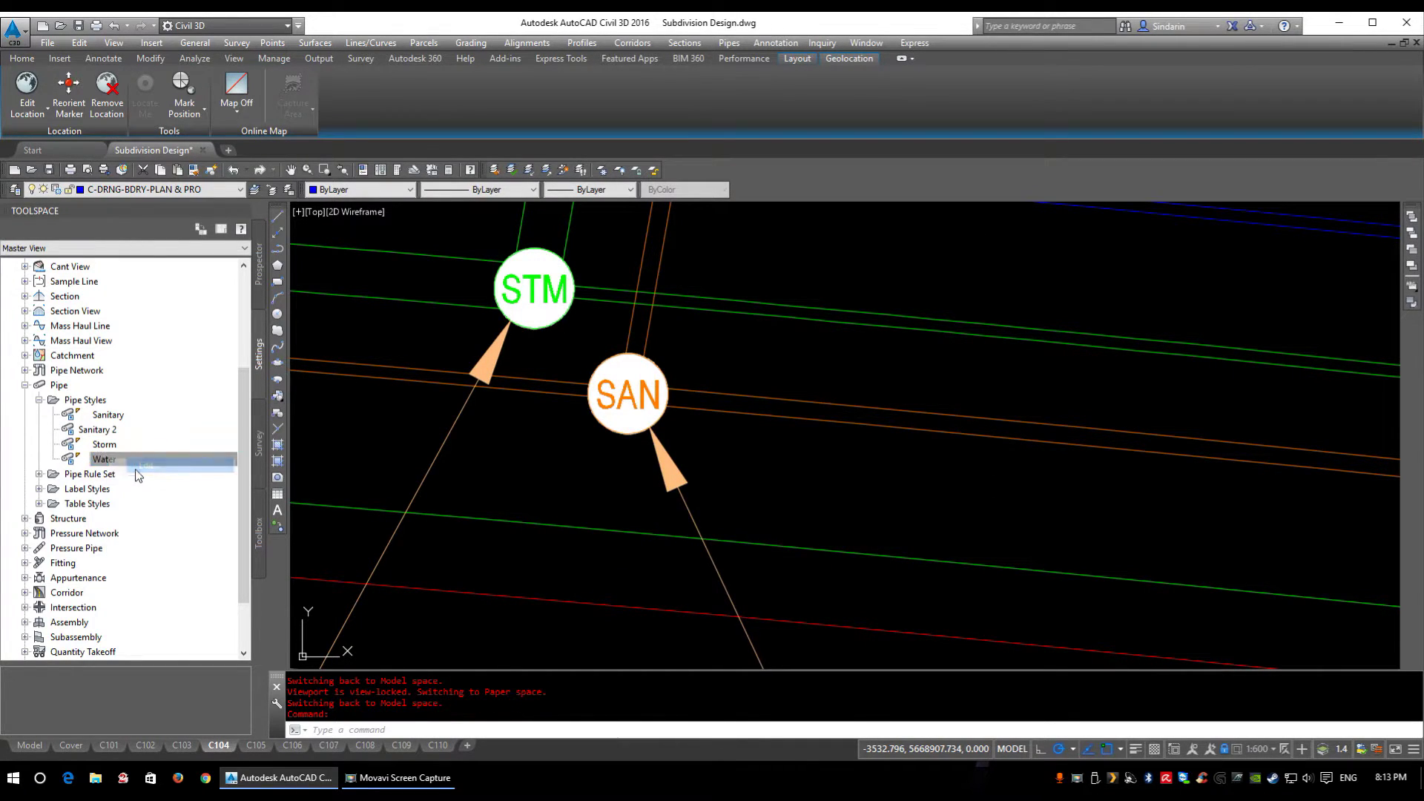
left_click_drag(551, 433, 507, 333)
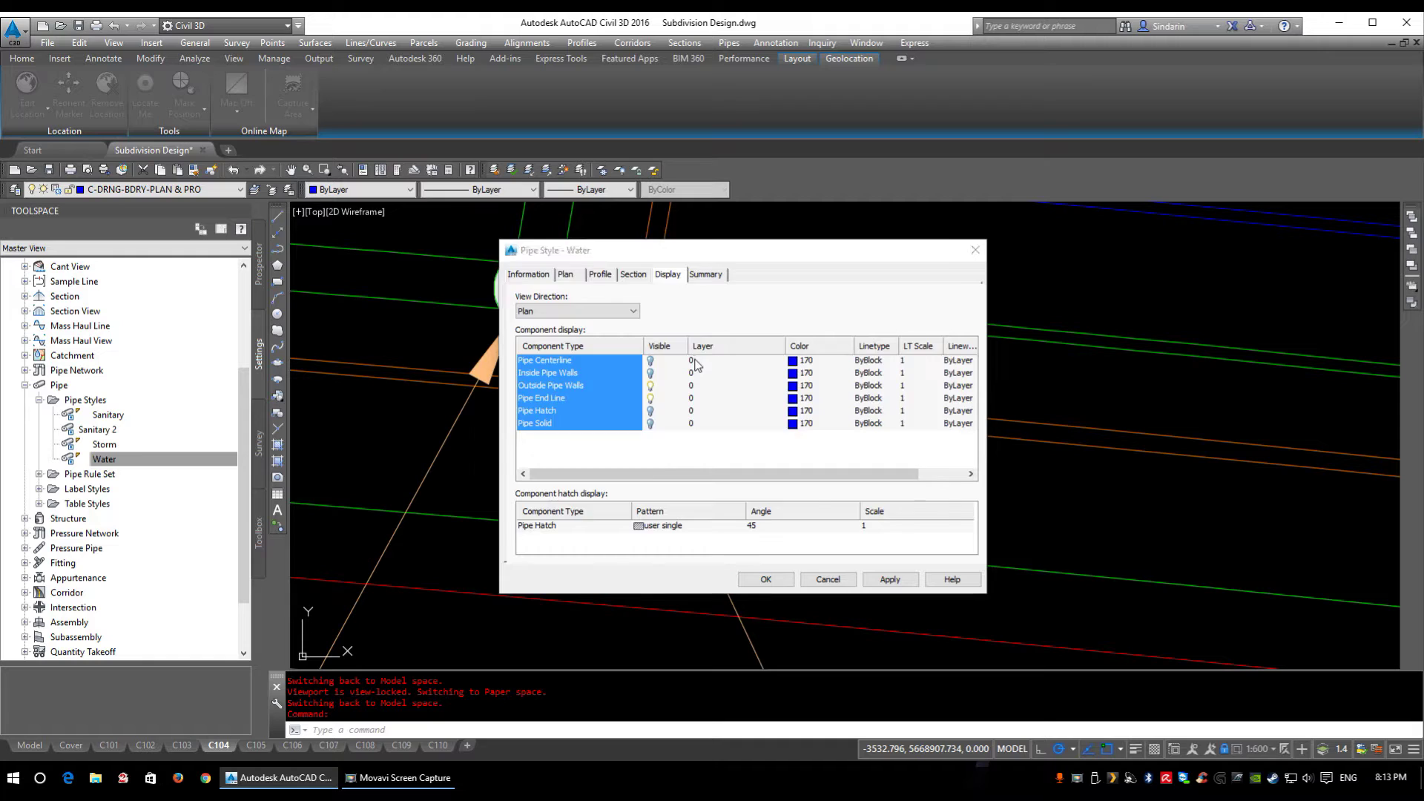
left_click(696, 362)
scroll(512, 444, "down", 12)
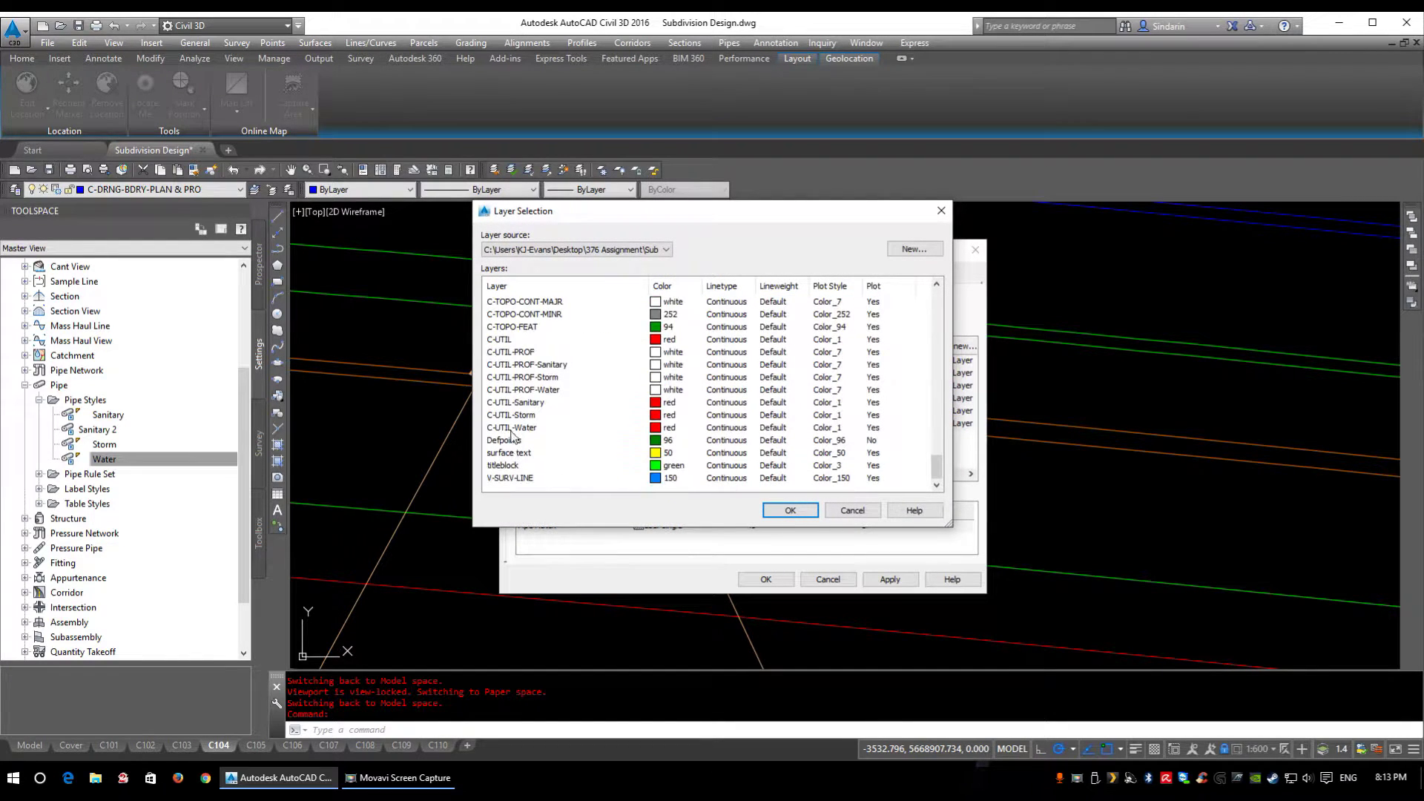
left_click(499, 340)
left_click(790, 510)
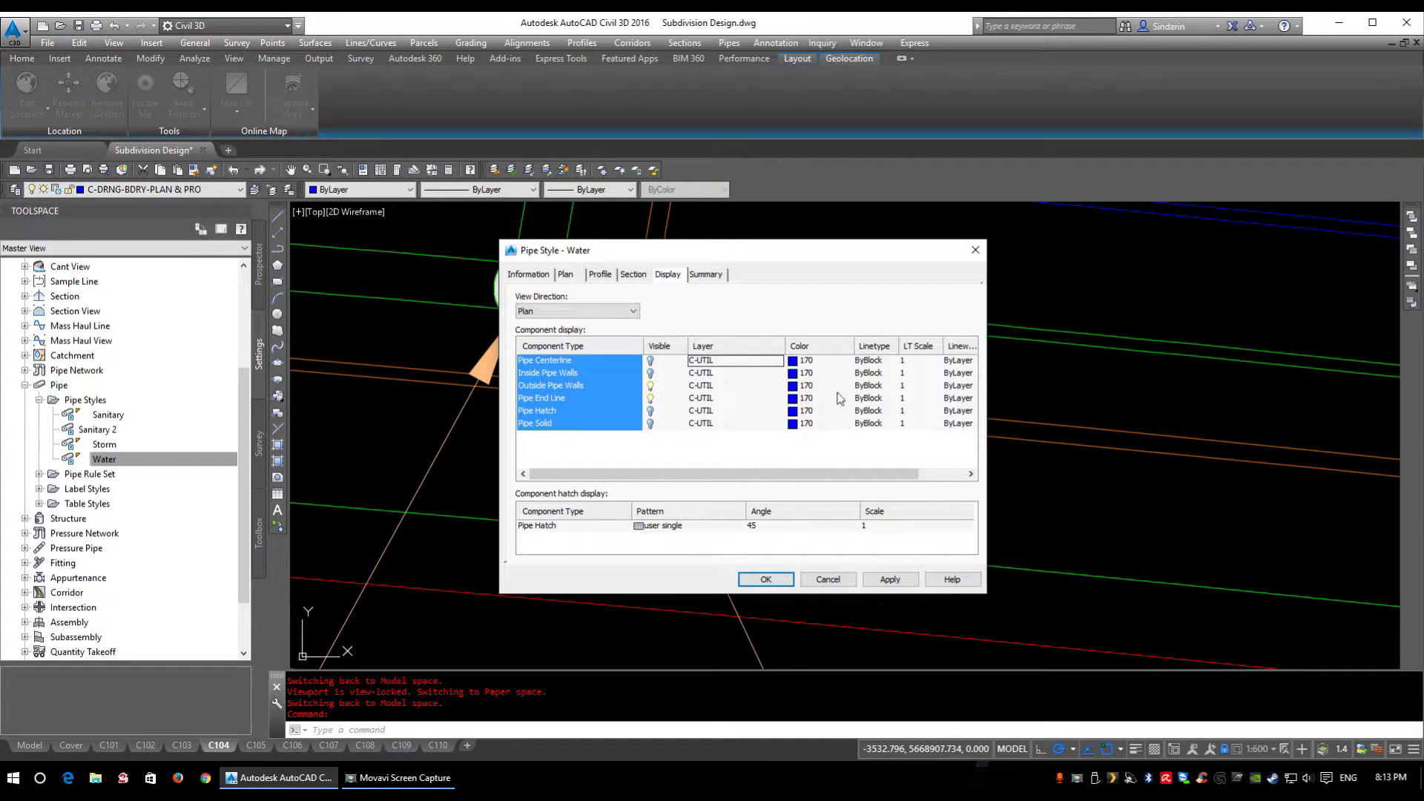
left_click(766, 579)
Expand the structure styles in the drawing settings and go through Catchbasin, Fire Hydrant and Null
scroll(765, 265, "down", 2)
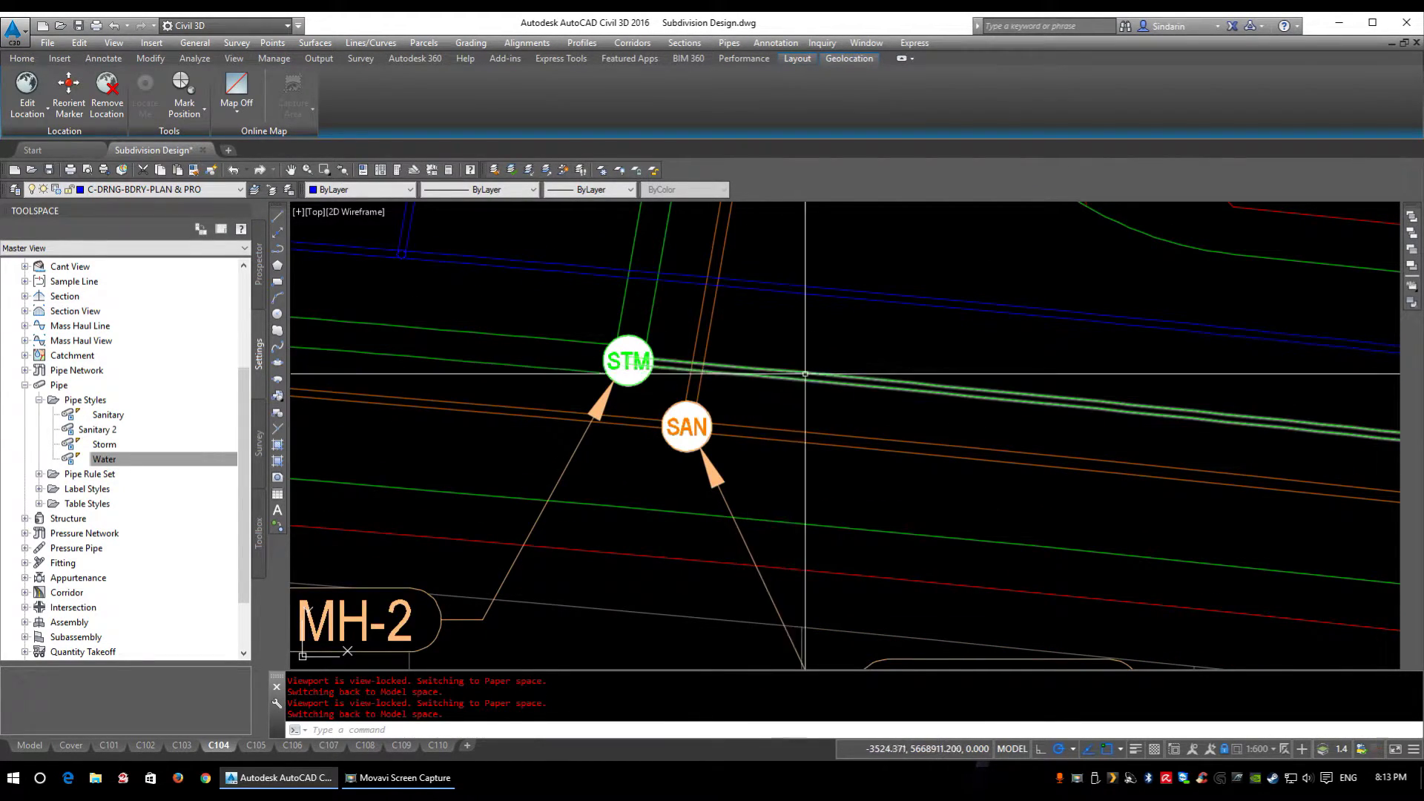
middle_click_drag(765, 265, 728, 428)
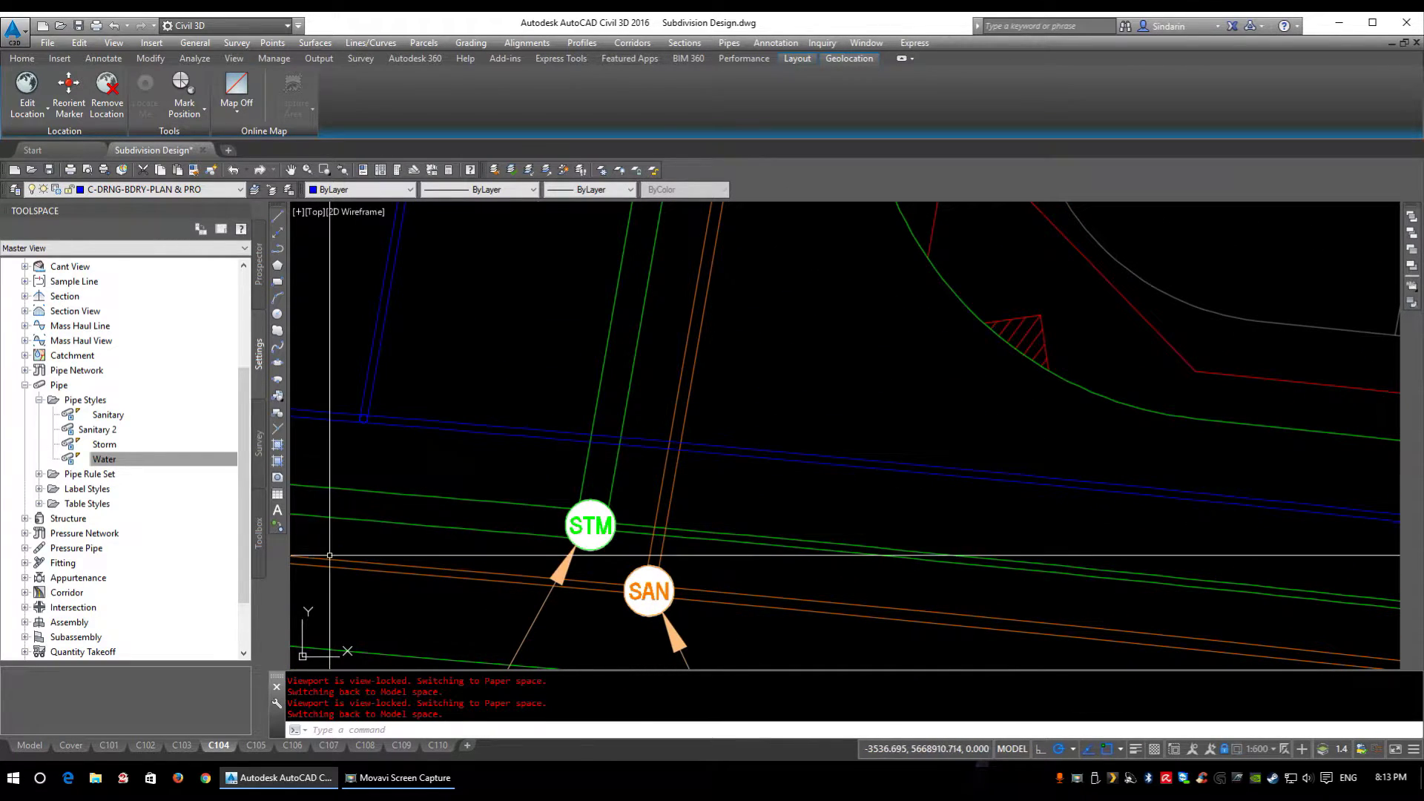
left_click(116, 460)
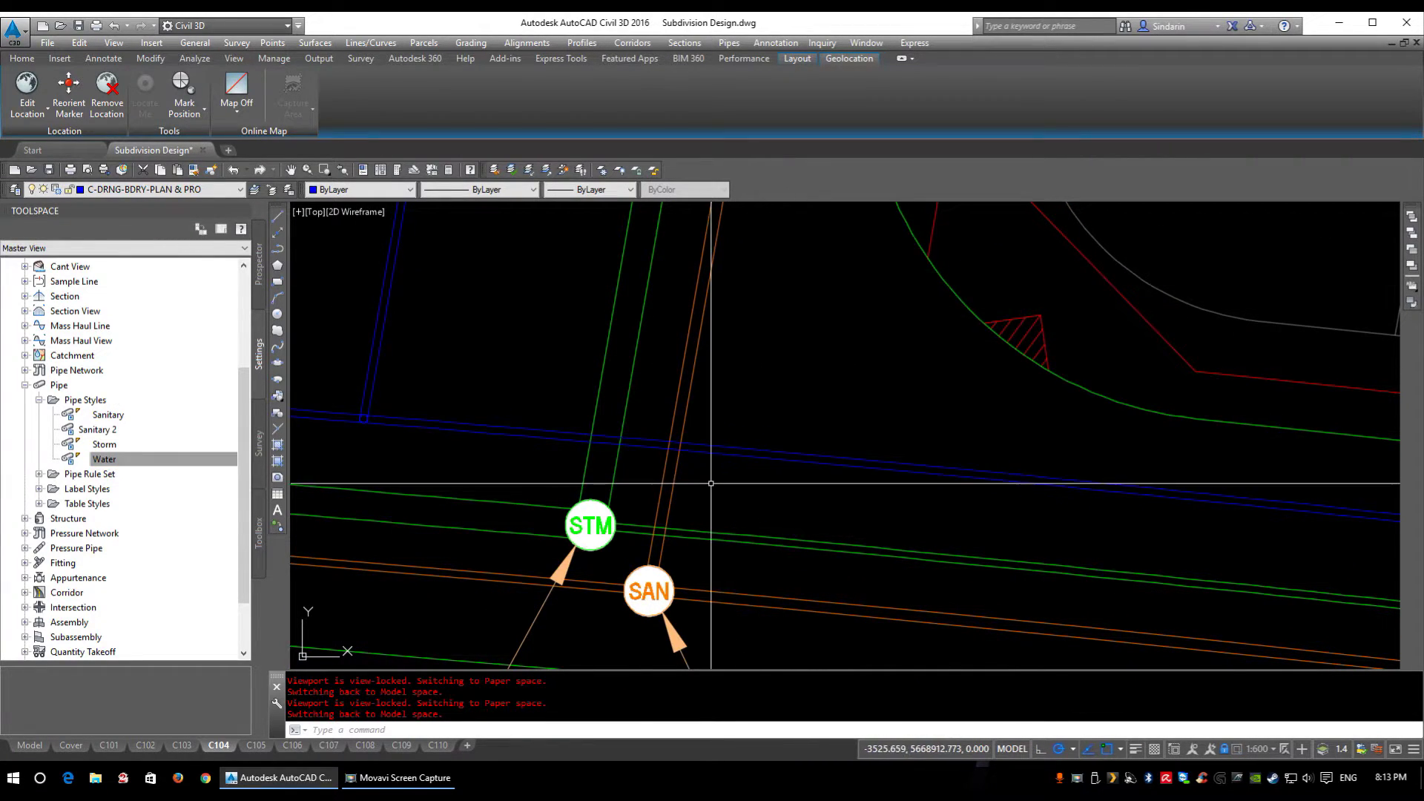
middle_click_drag(717, 477, 768, 432)
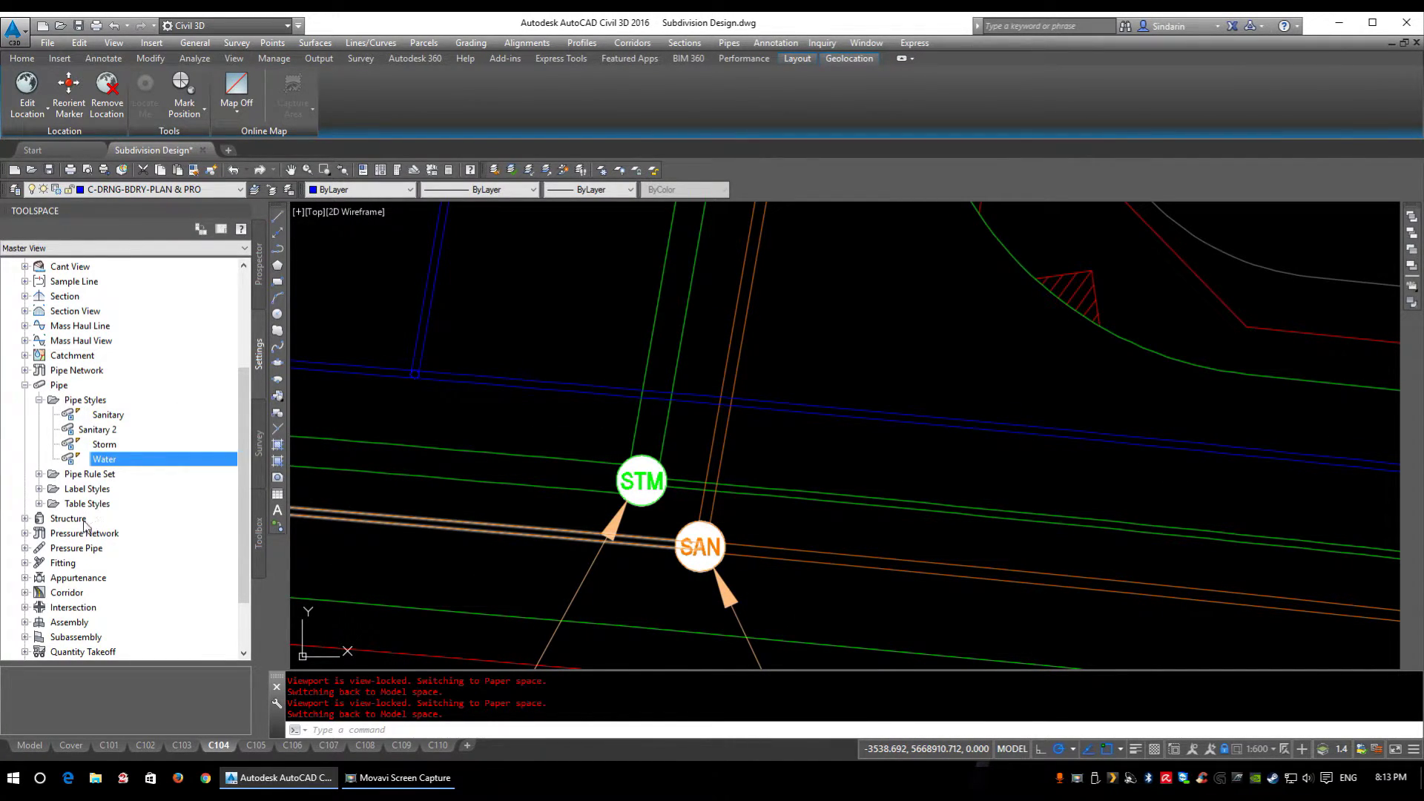
left_click(24, 519)
scroll(33, 474, "down", 2)
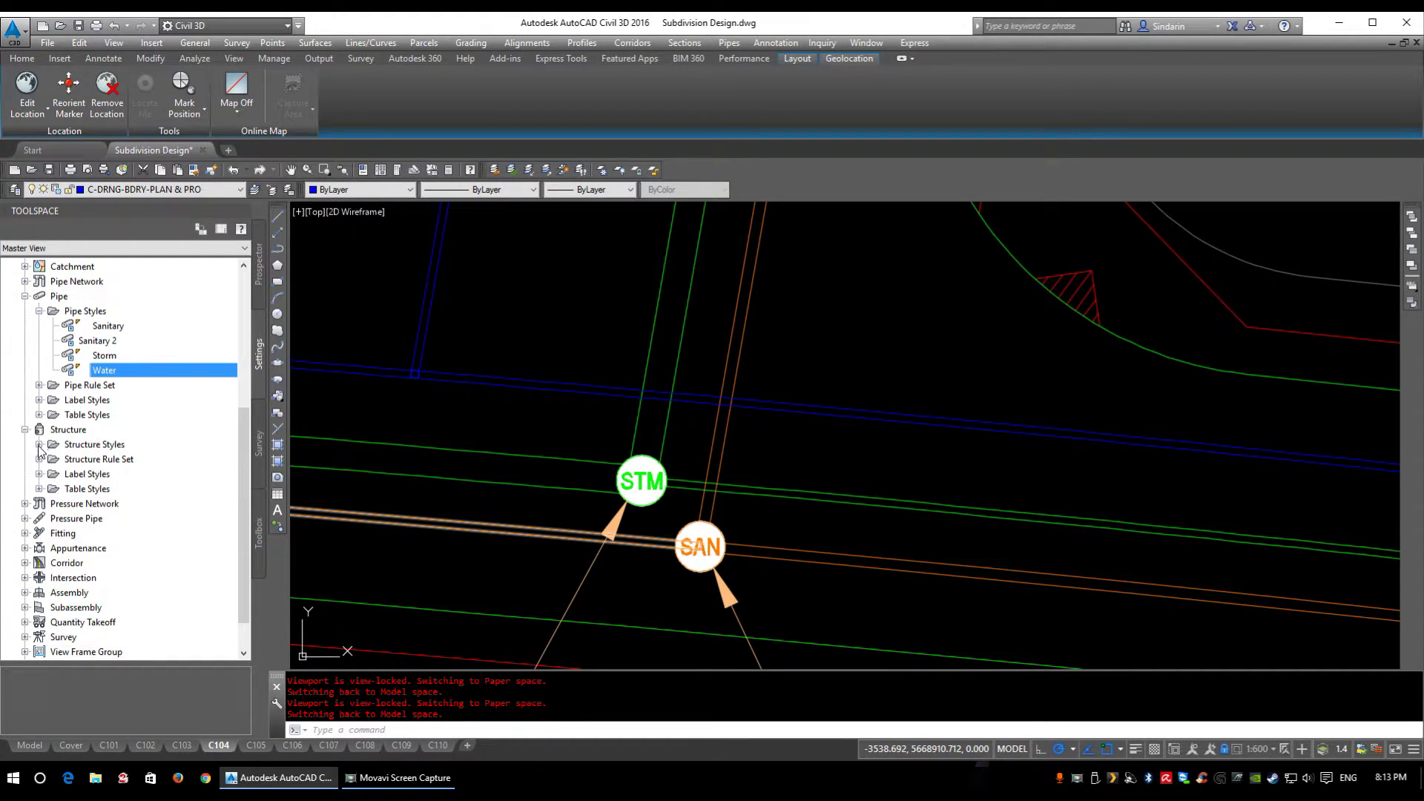
left_click(40, 445)
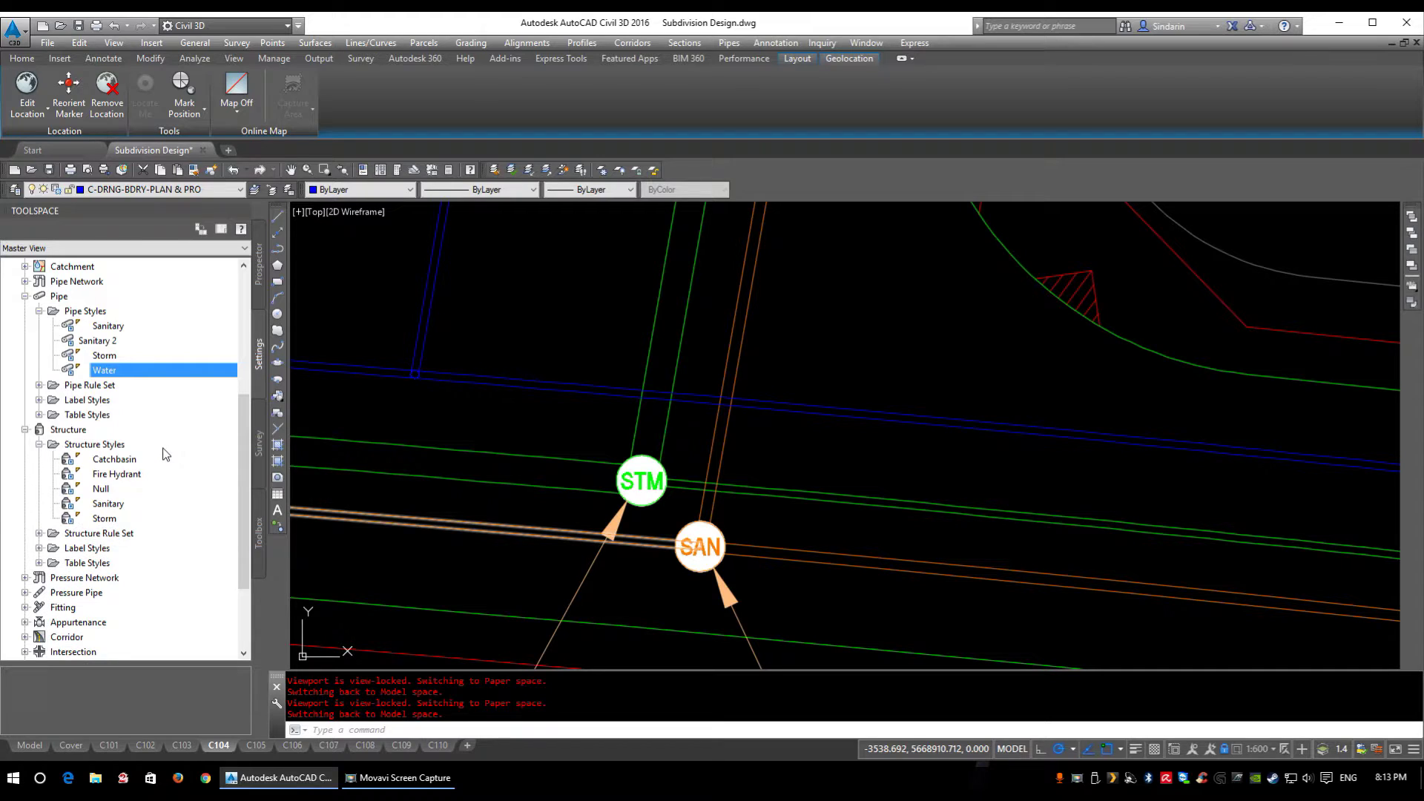
scroll(164, 454, "down", 1)
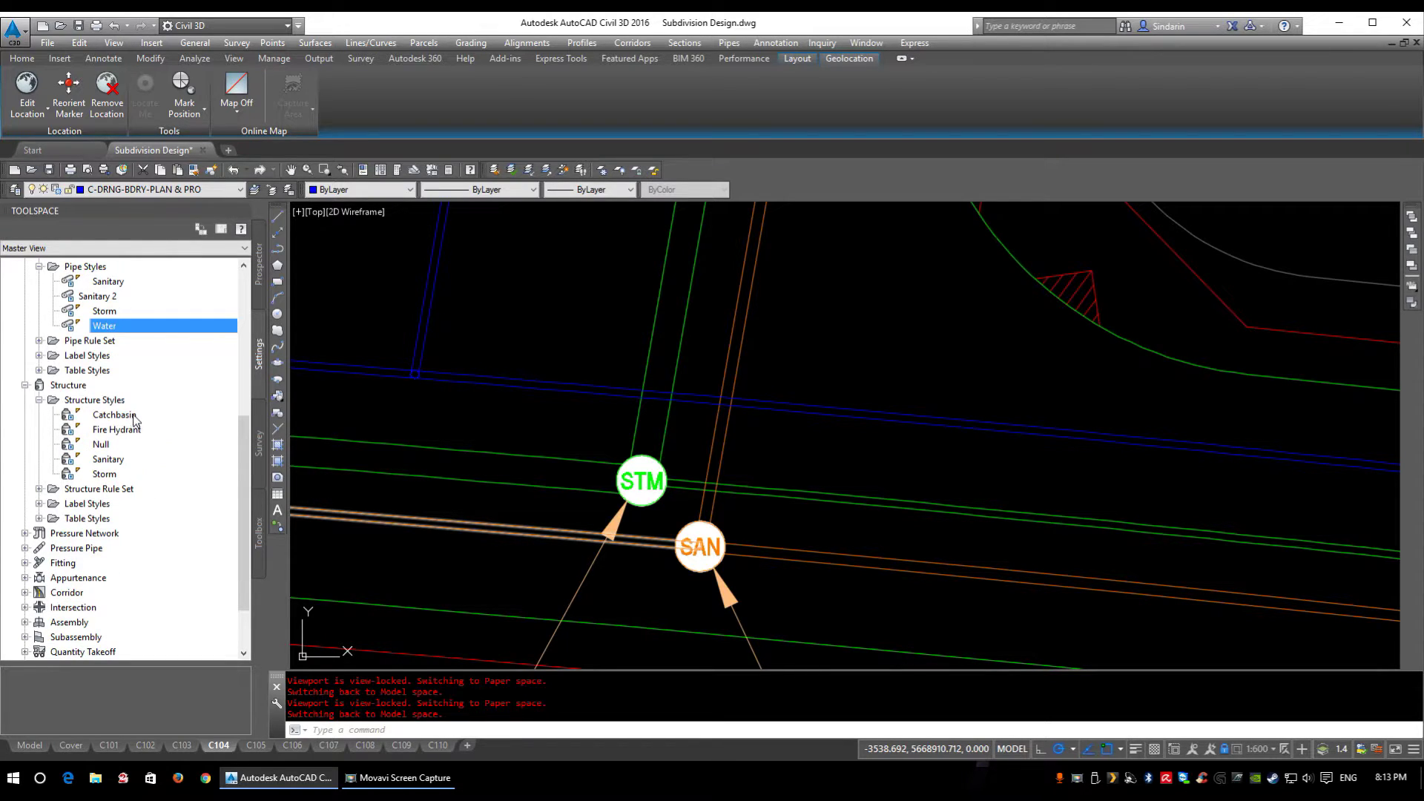
left_click(126, 416)
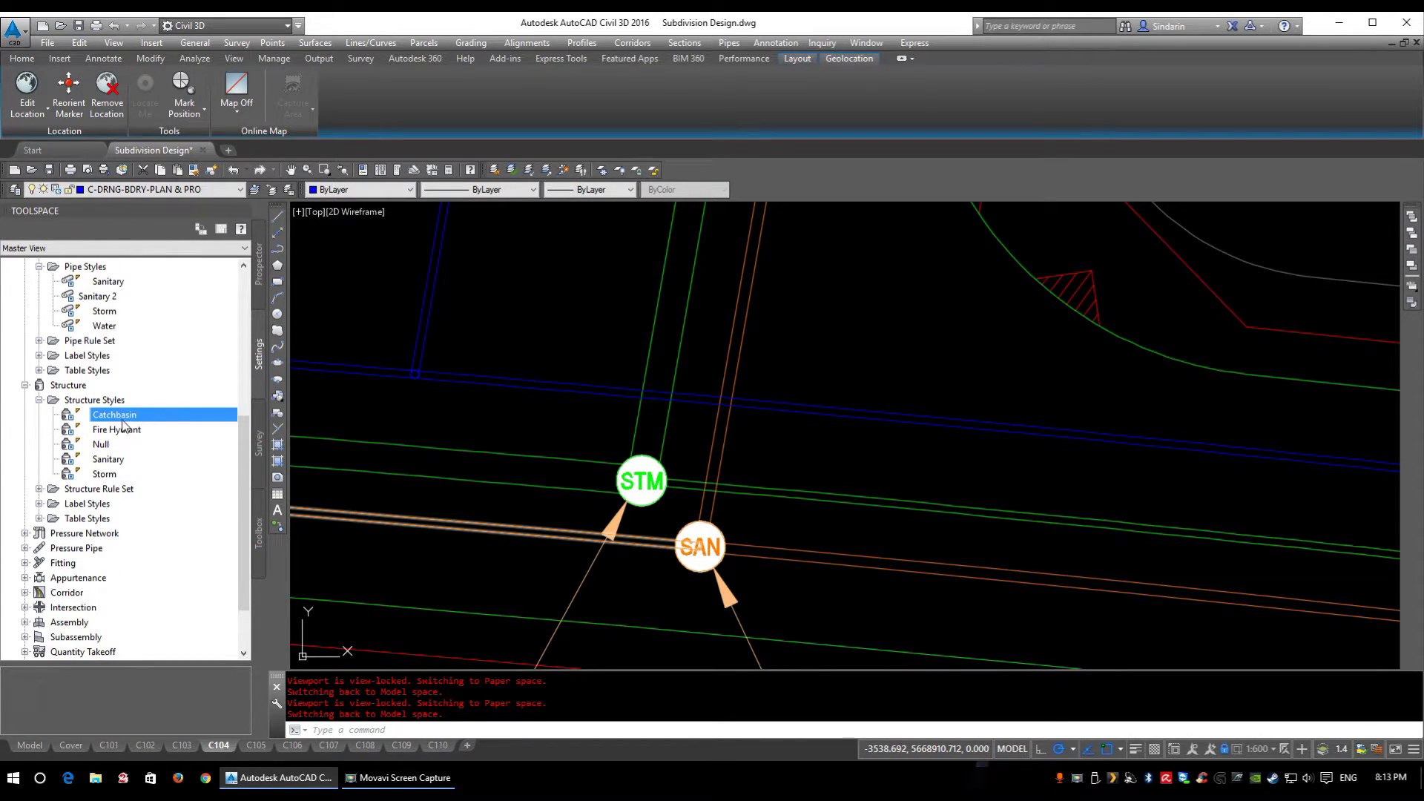
left_click(116, 431)
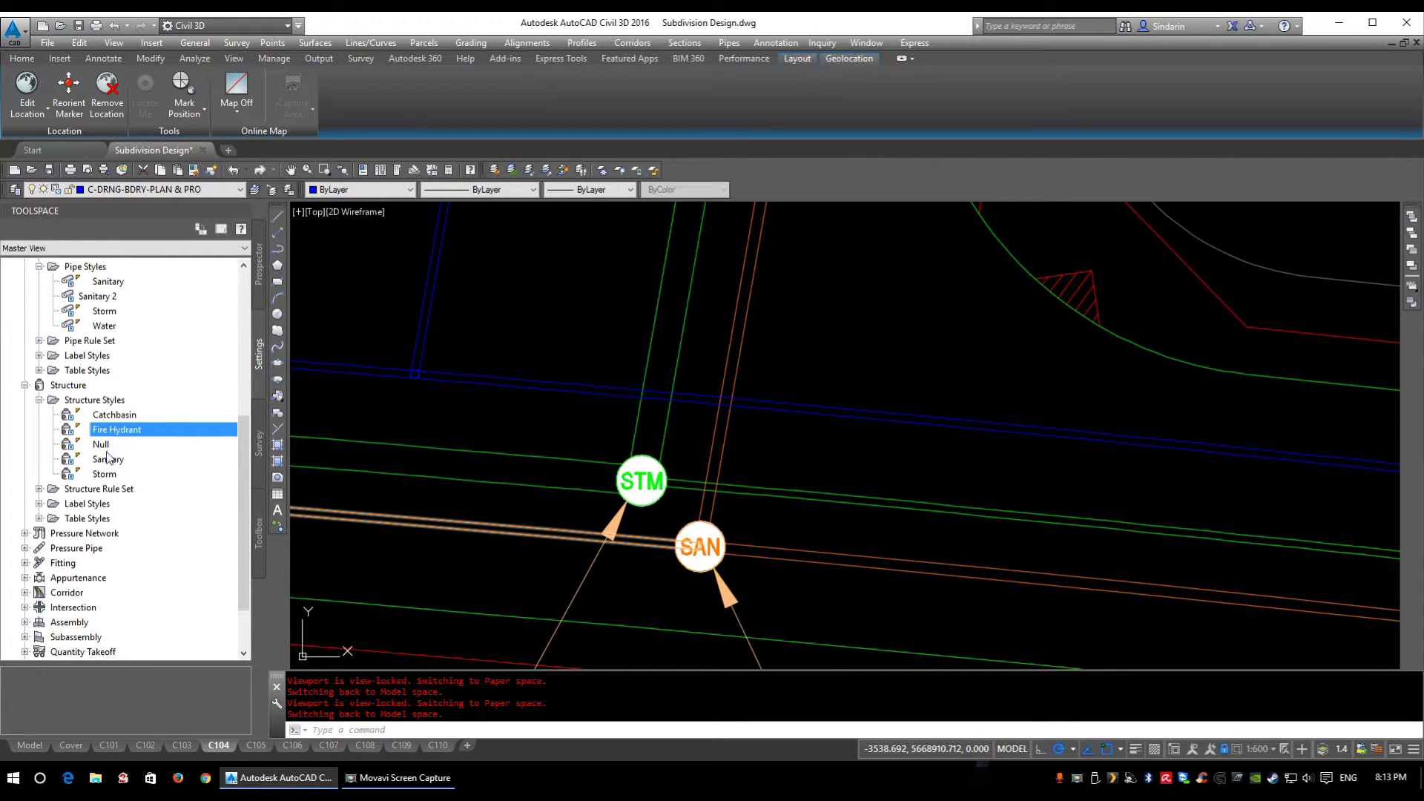
left_click(101, 444)
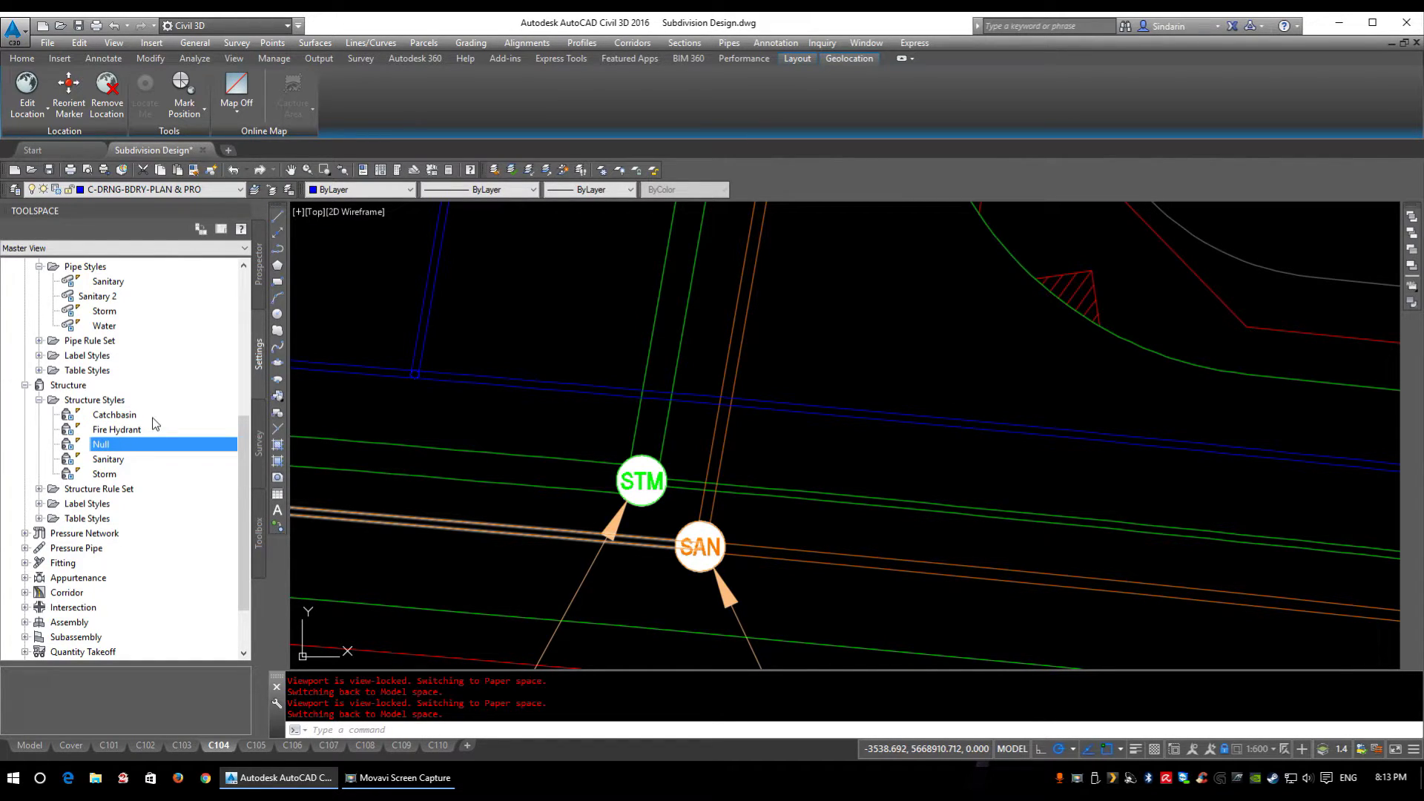
Inspect the circular structure at the water pipe junction in the Object Viewer from different angles and close the viewer
scroll(415, 364, "up", 5)
left_click(512, 398)
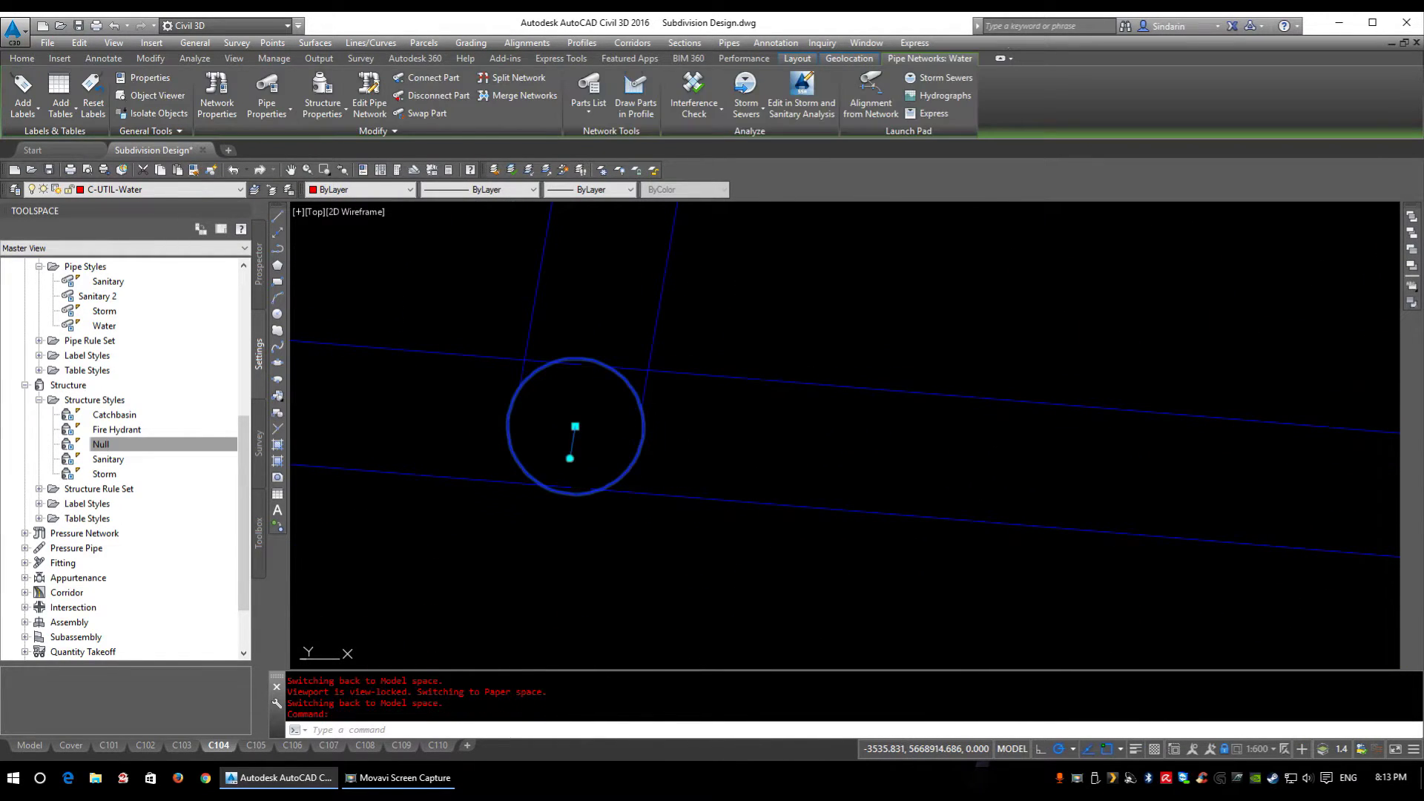
right_click(677, 475)
left_click(728, 444)
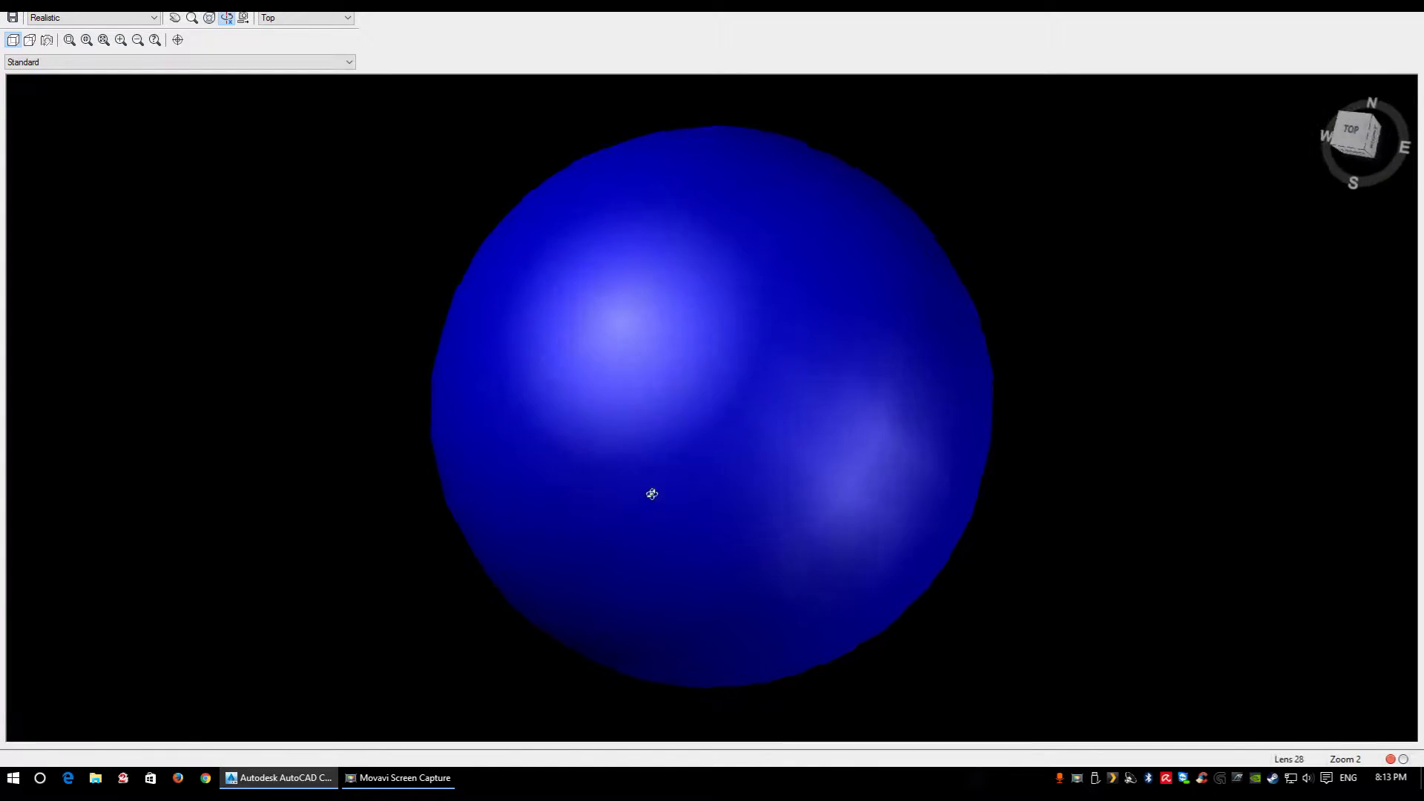
left_click_drag(652, 494, 775, 512)
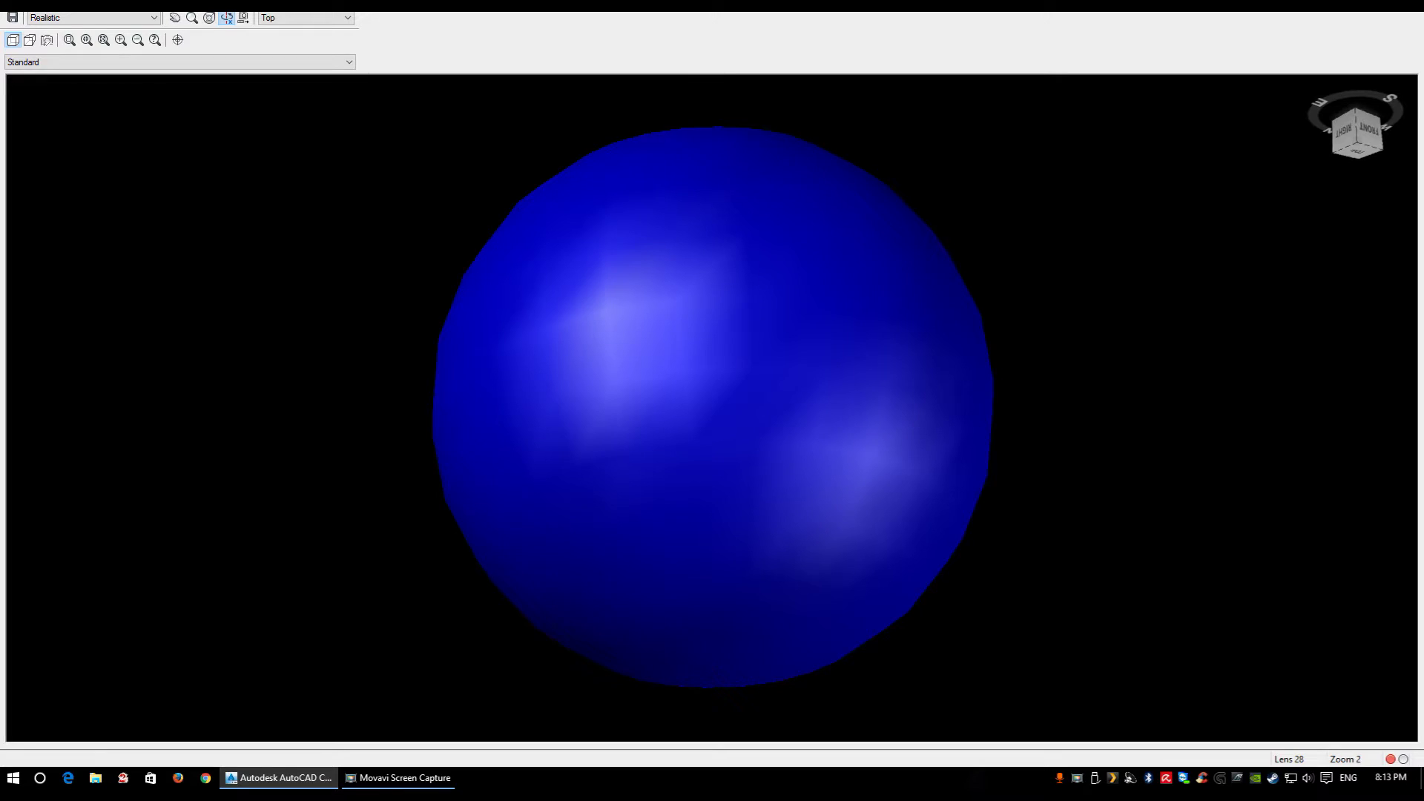
key("alt+F4")
Go through the Sanitary and Storm structure styles and examine the STM and SAN manhole symbols in the layout
left_click(107, 461)
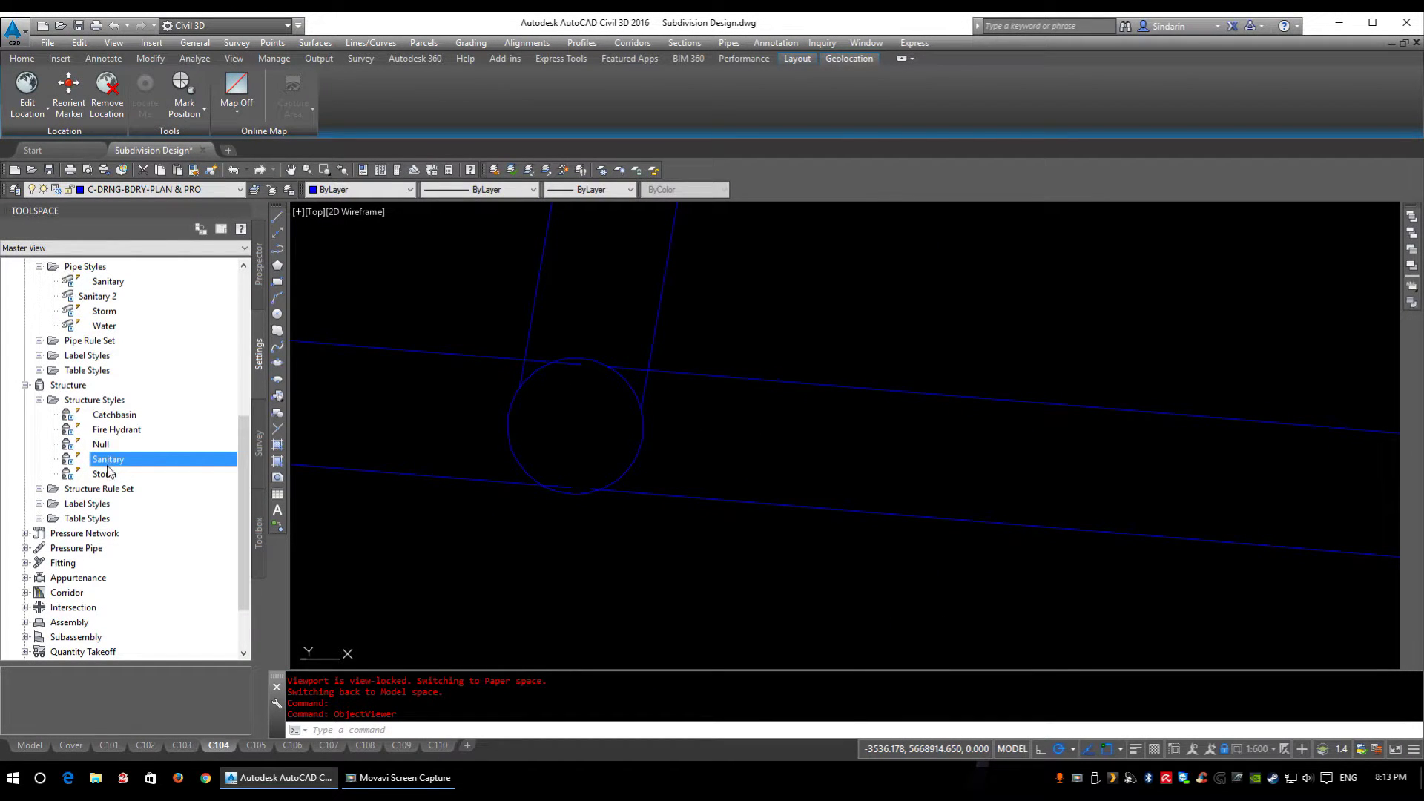
scroll(852, 297, "down", 3)
scroll(979, 508, "up", 5)
middle_click_drag(979, 508, 584, 422)
key("Down")
scroll(744, 541, "up", 2)
middle_click_drag(744, 541, 739, 501)
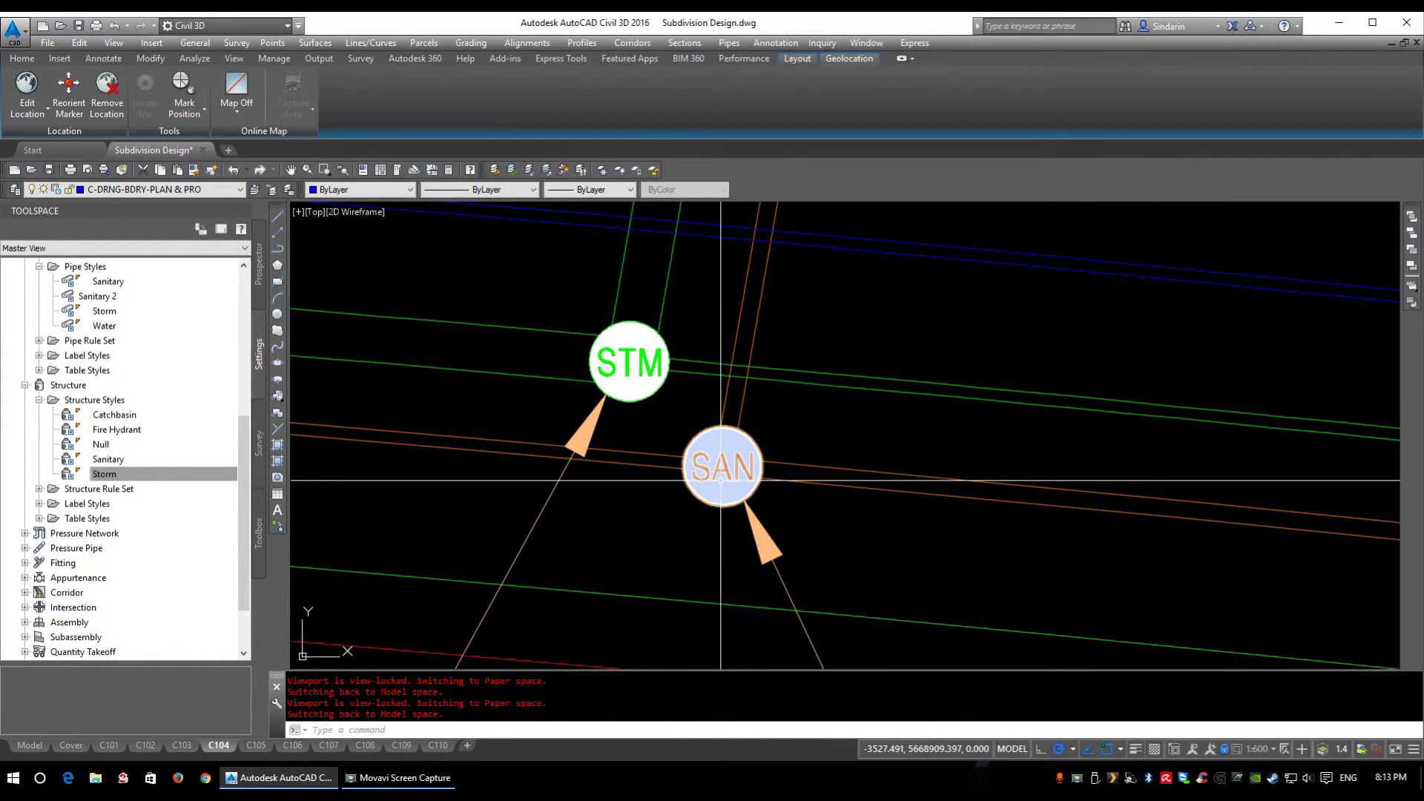
Open the Sanitary structure style for editing and check its Model settings, keeping the STM and SAN manhole symbols in sight
right_click(107, 456)
left_click(148, 465)
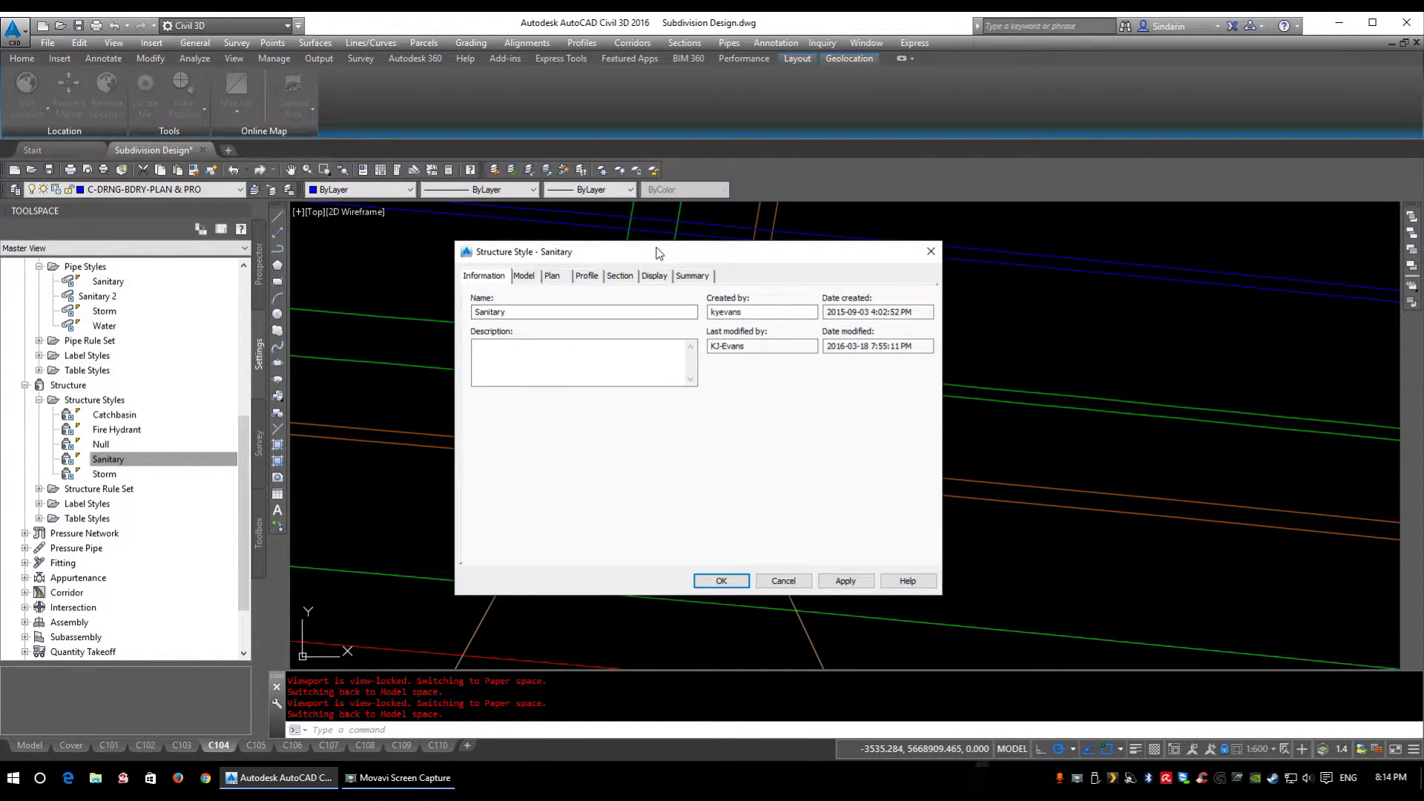
left_click_drag(658, 253, 605, 276)
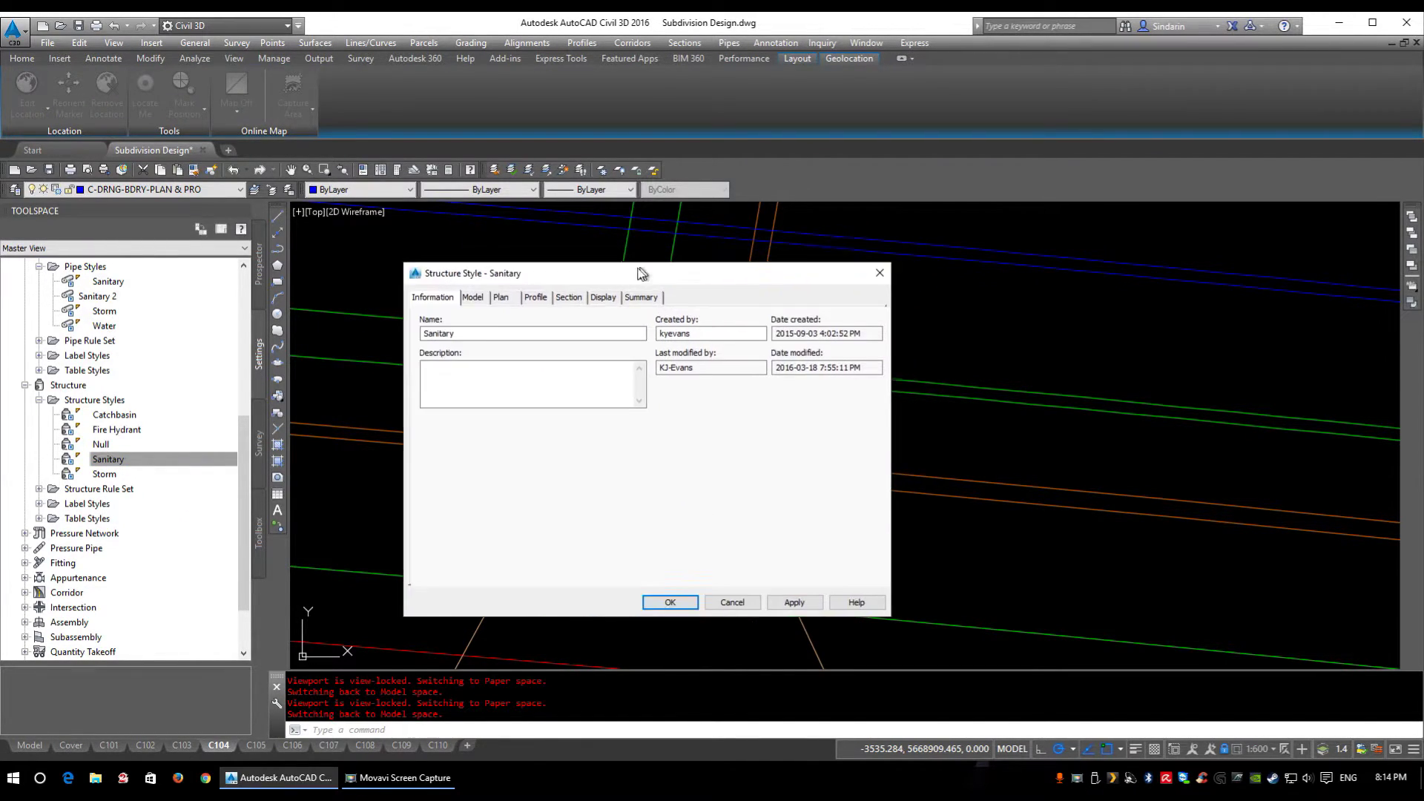
left_click(472, 299)
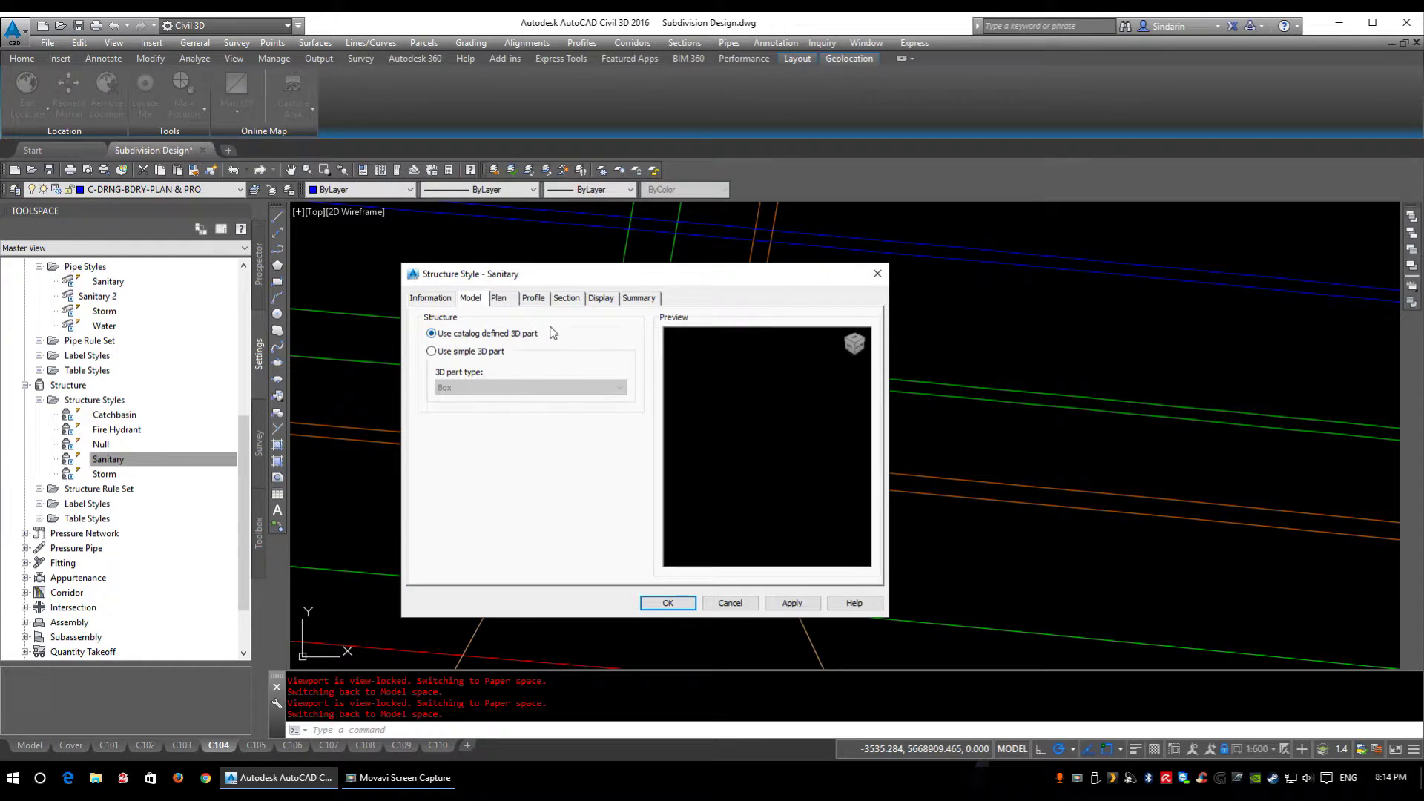
left_click_drag(614, 274, 920, 271)
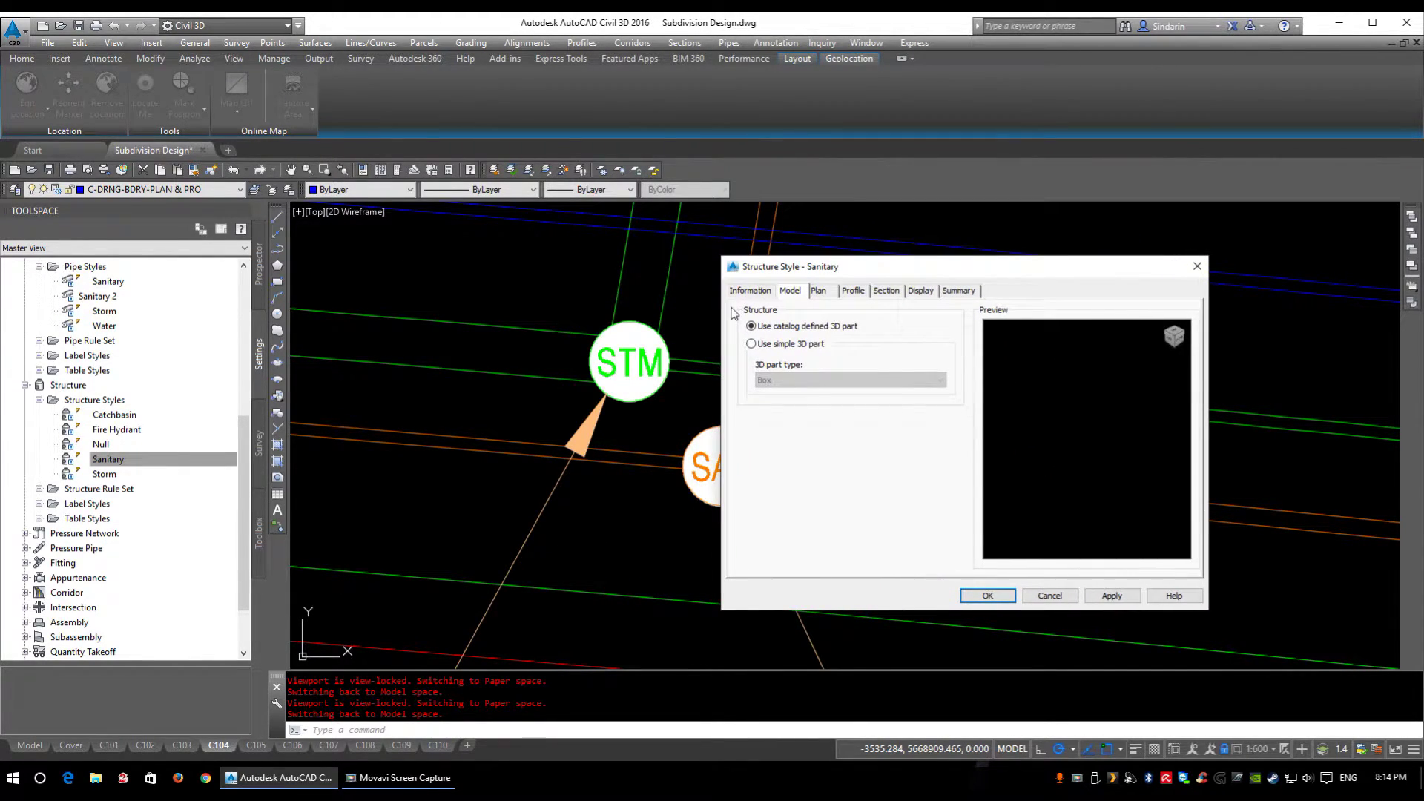
left_click_drag(872, 274, 807, 252)
Review how the Sanitary structure style represents the manhole in plan, profile and section
left_click(772, 290)
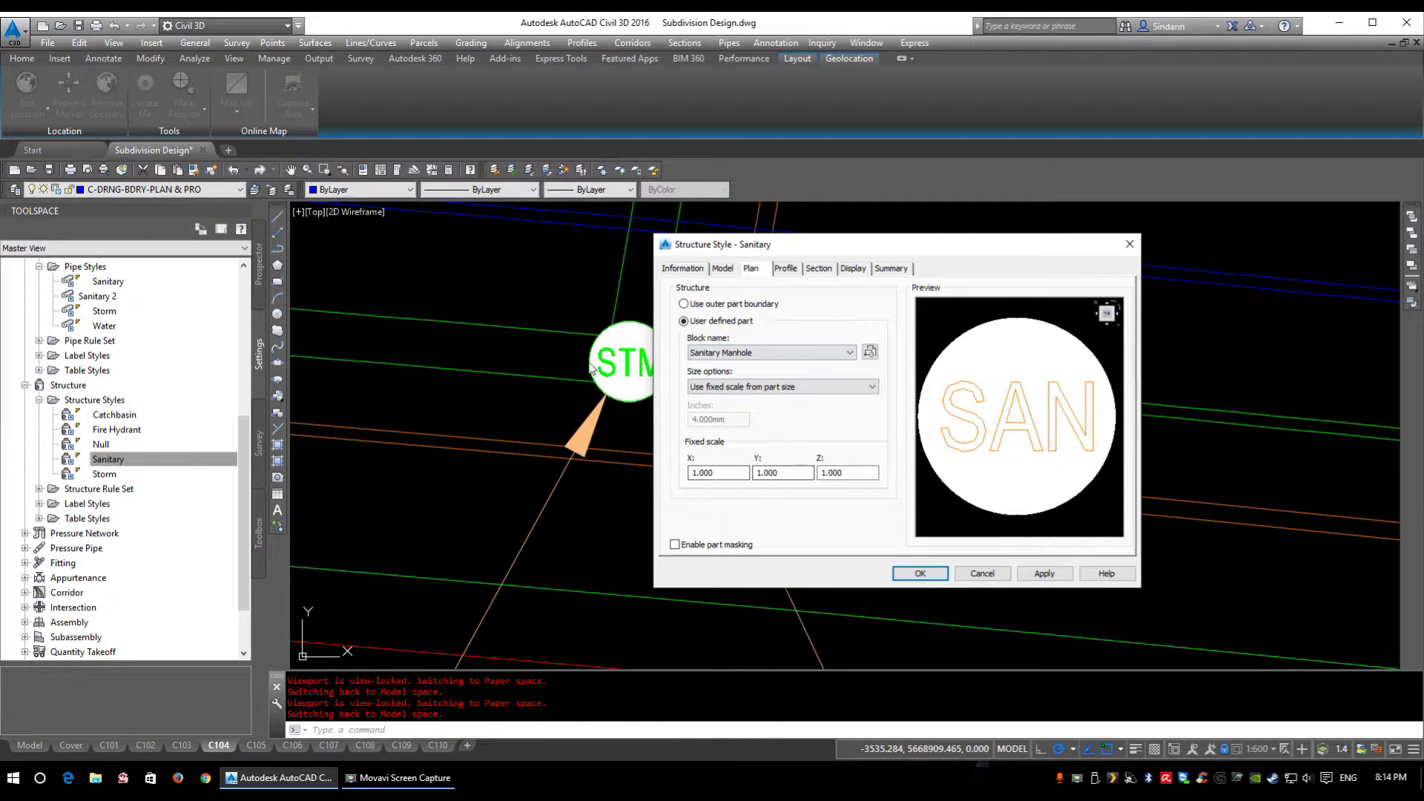
left_click_drag(717, 245, 848, 257)
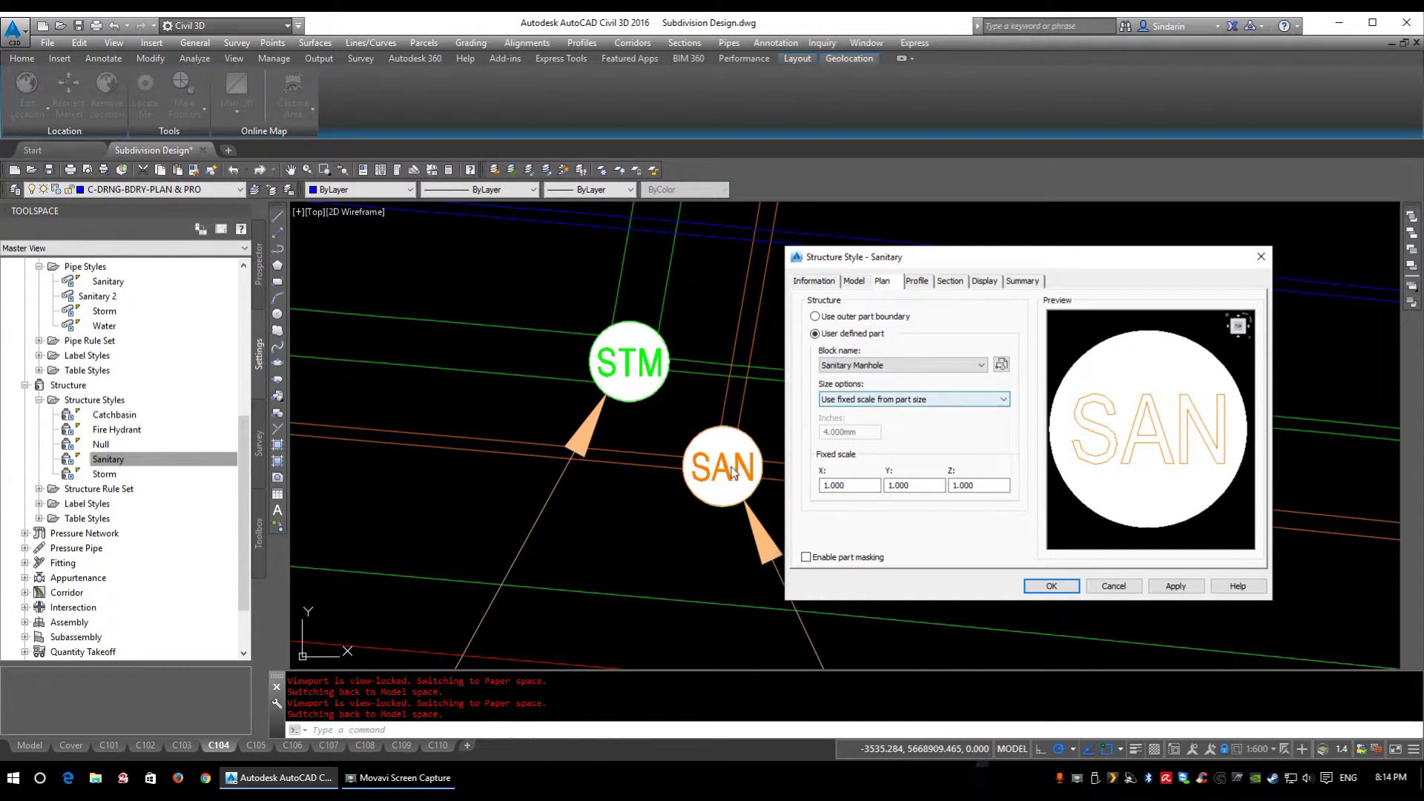
left_click(917, 282)
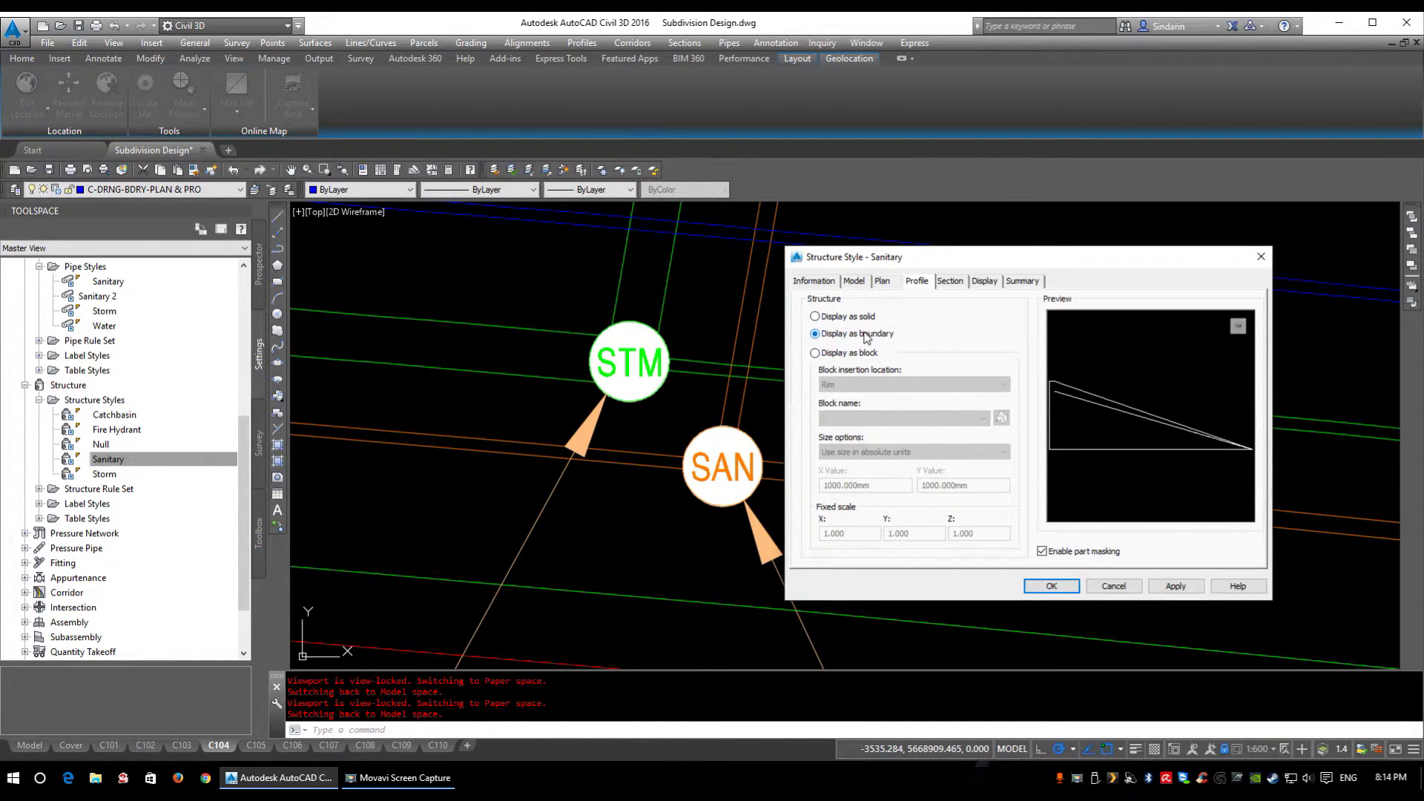
left_click(951, 282)
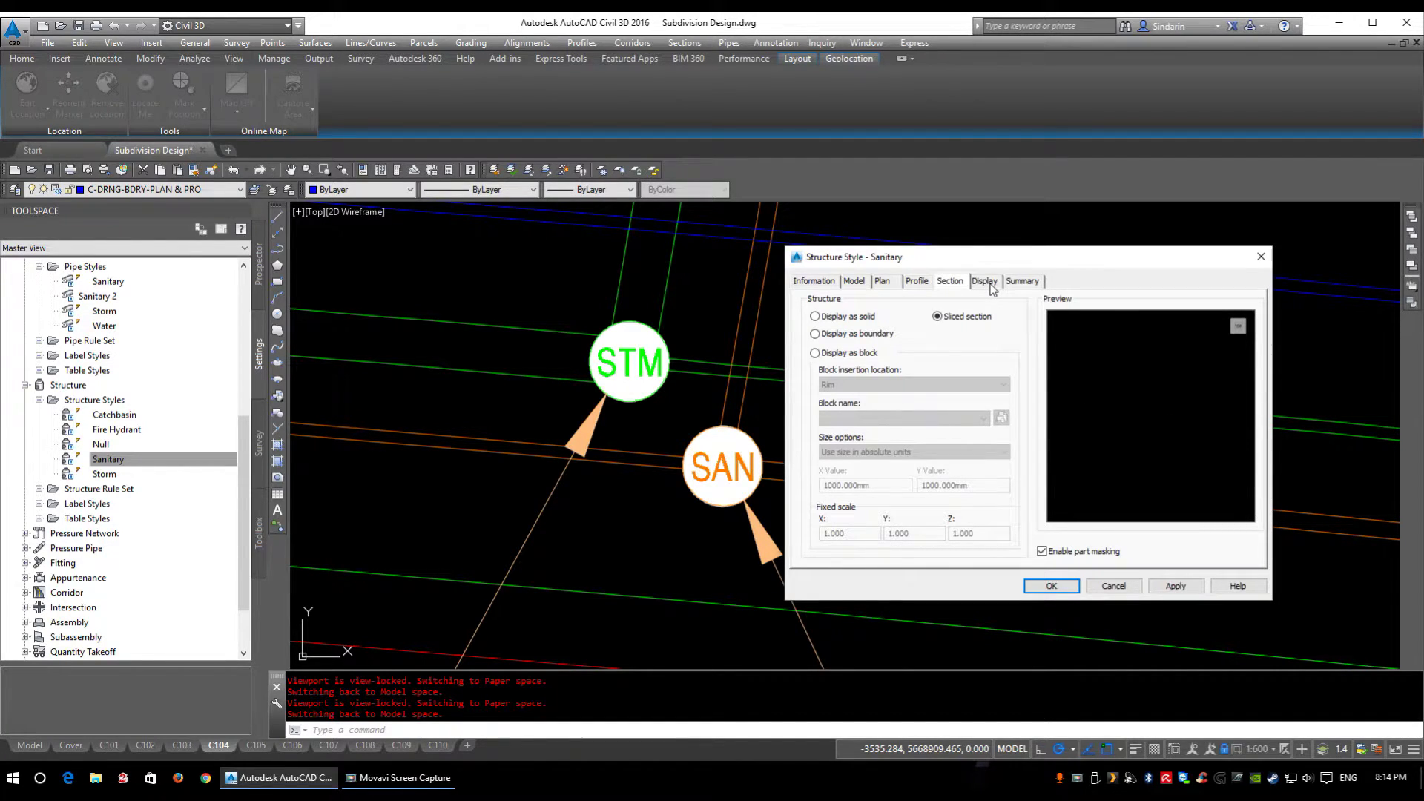
Set the Sanitary style's Plan view components Structure, Structure Hatch and 3D Solid to layer C-UTIL
left_click(986, 284)
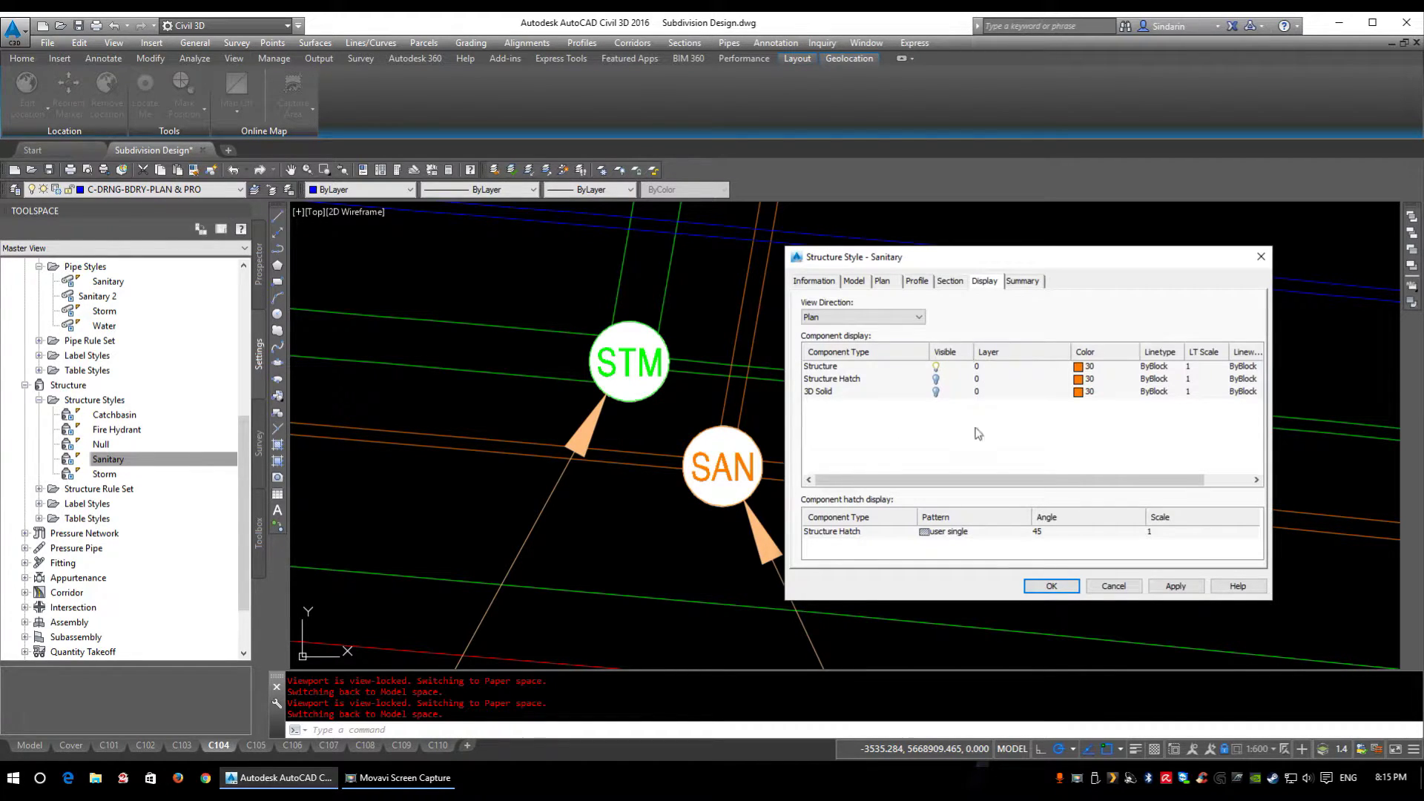
left_click_drag(857, 431, 792, 354)
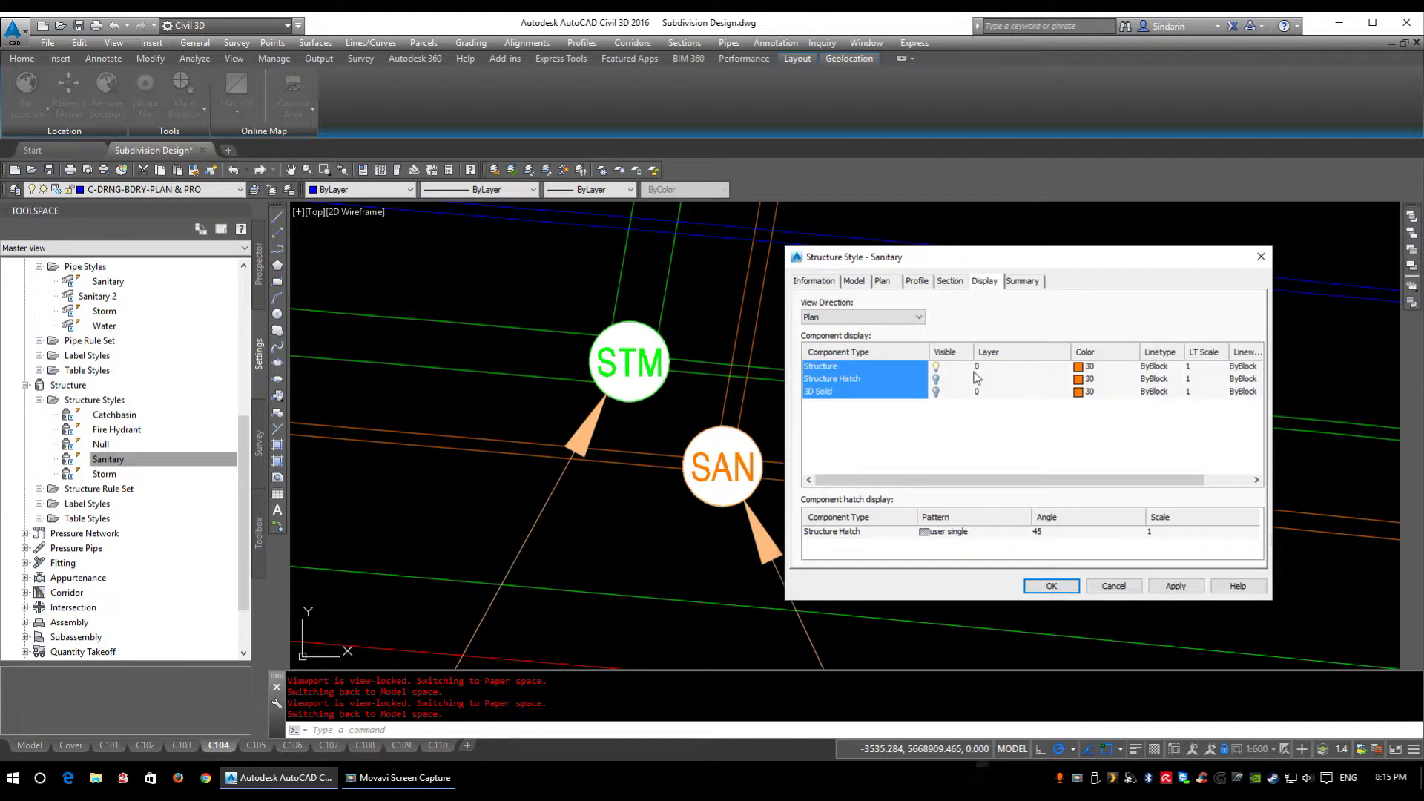
left_click(974, 369)
scroll(527, 455, "down", 15)
scroll(527, 455, "down", 5)
left_click(501, 389)
left_click(799, 518)
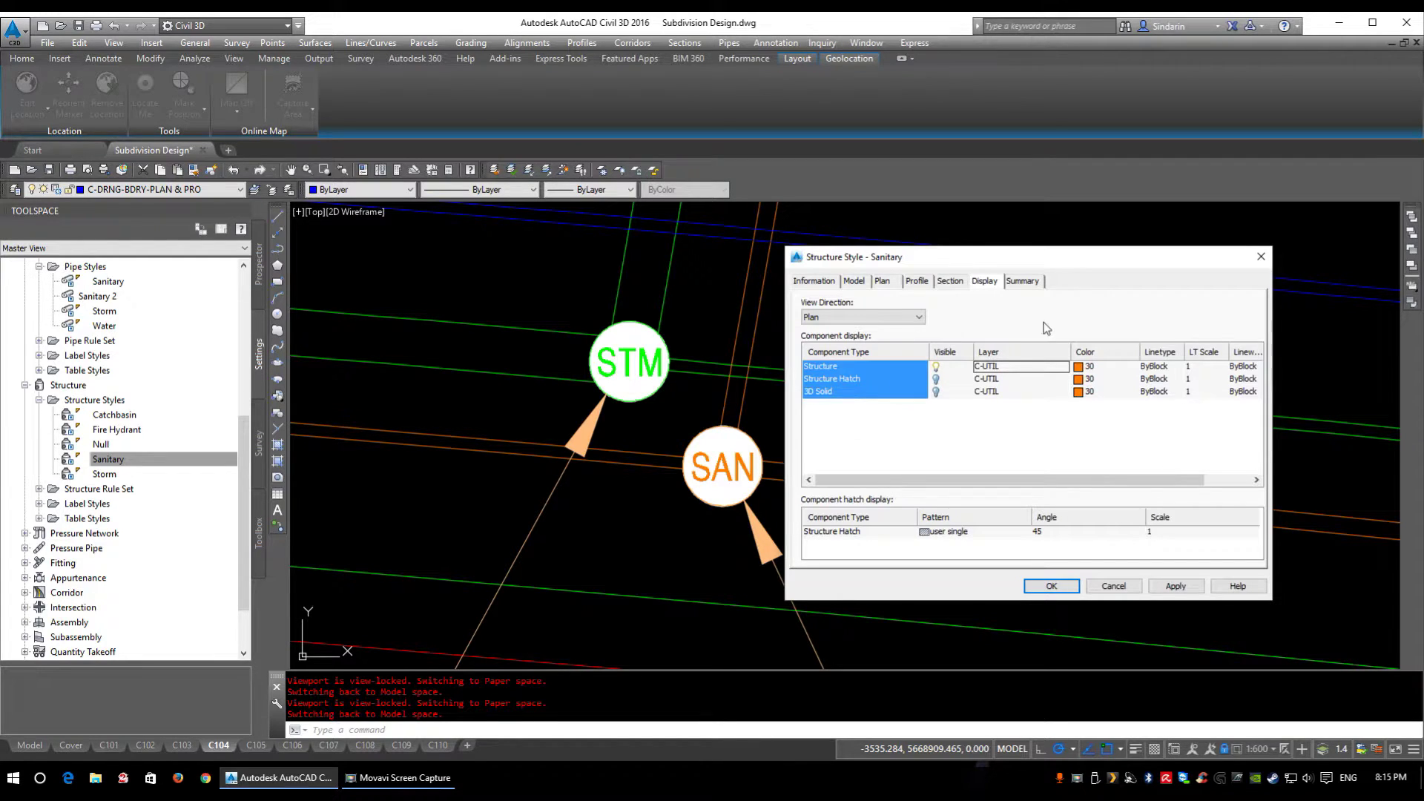
left_click(819, 371)
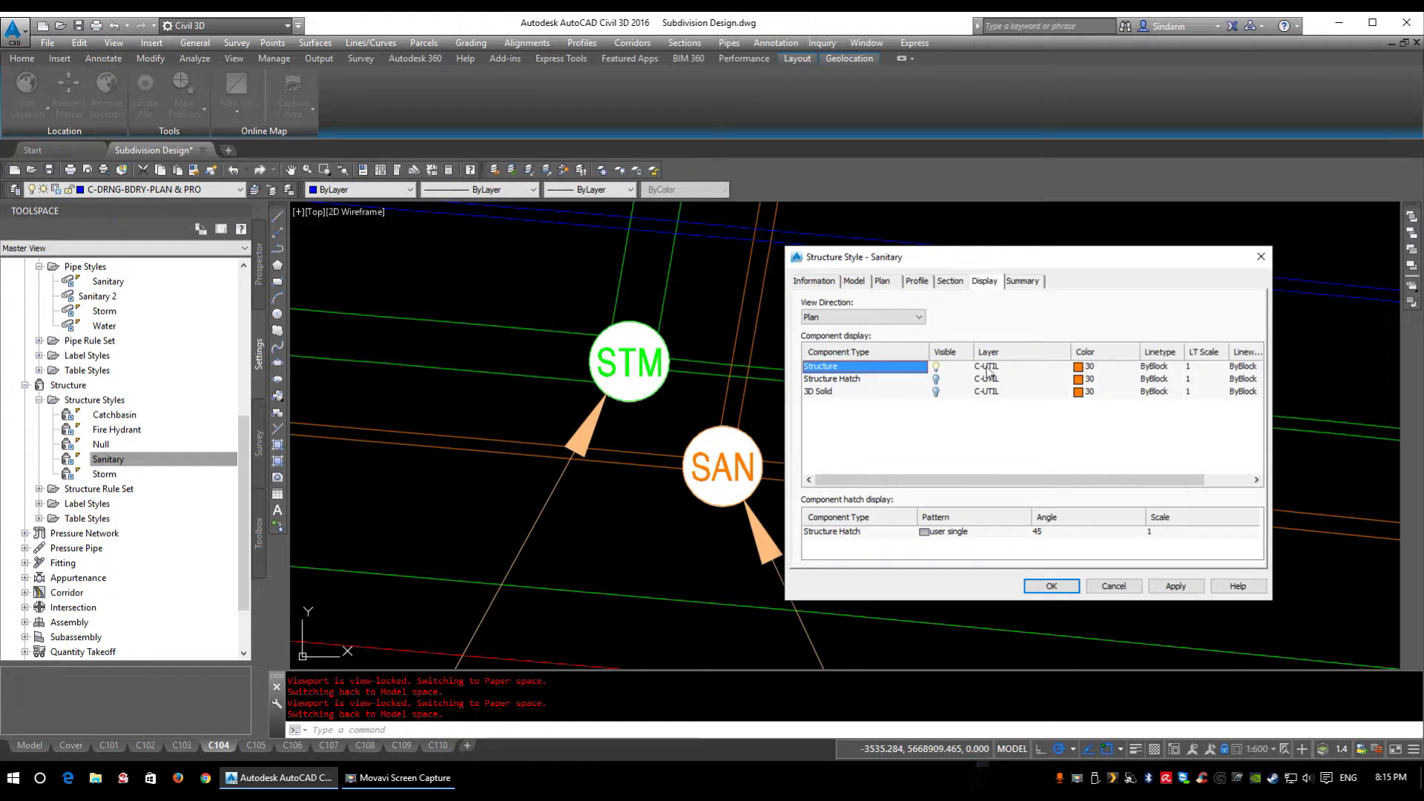
Review the Sanitary style's display components for the Model, Profile and Section view directions and accept the style
left_click(886, 317)
left_click(845, 343)
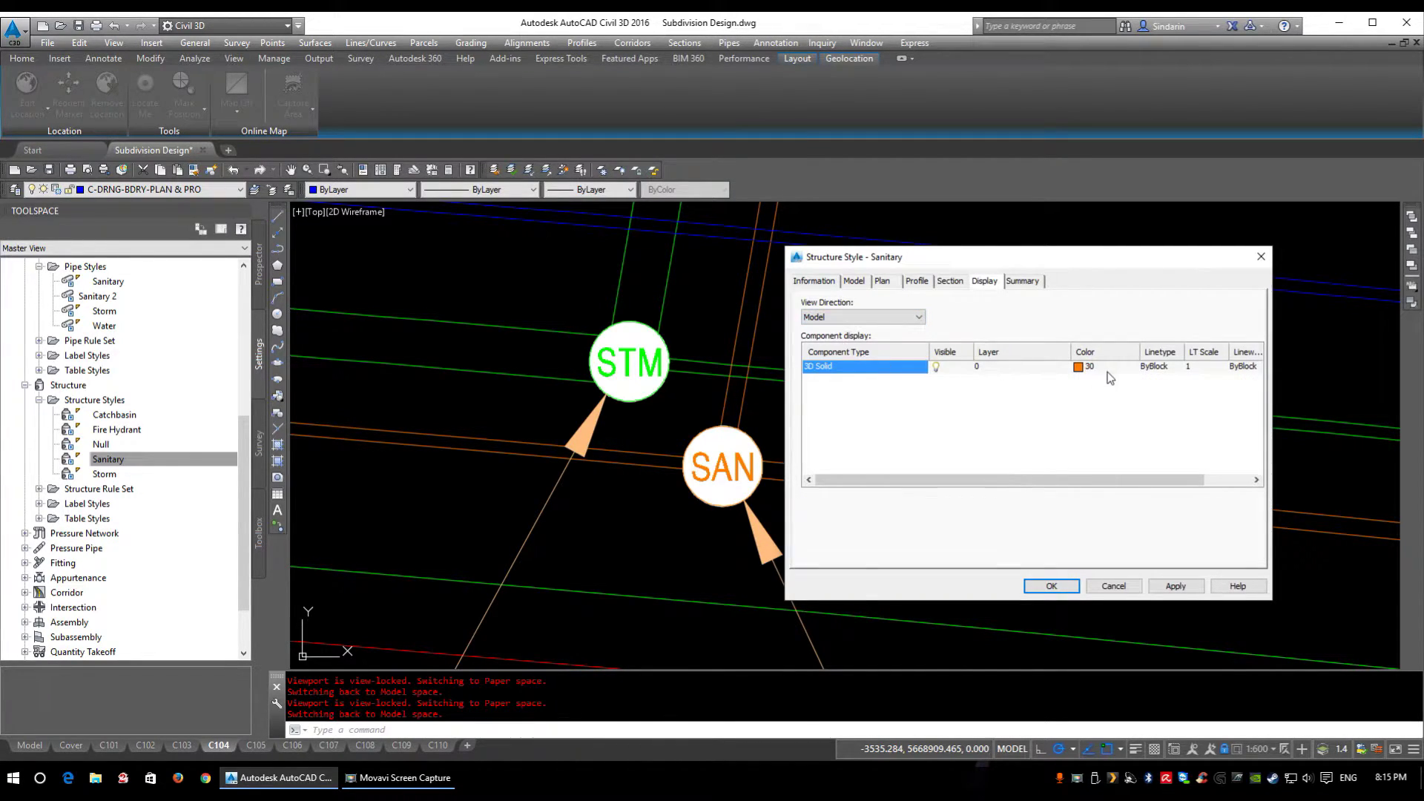
left_click(860, 317)
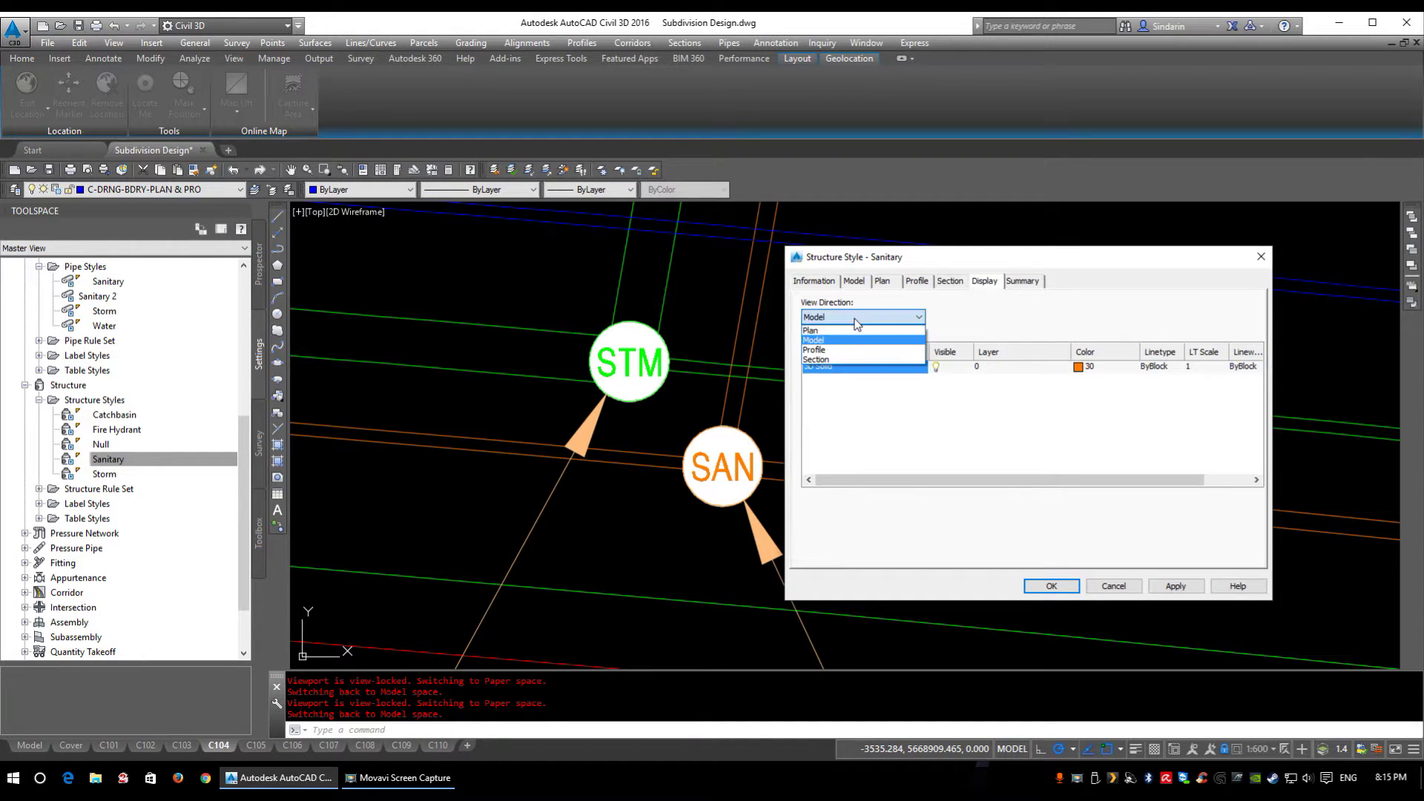
left_click(836, 350)
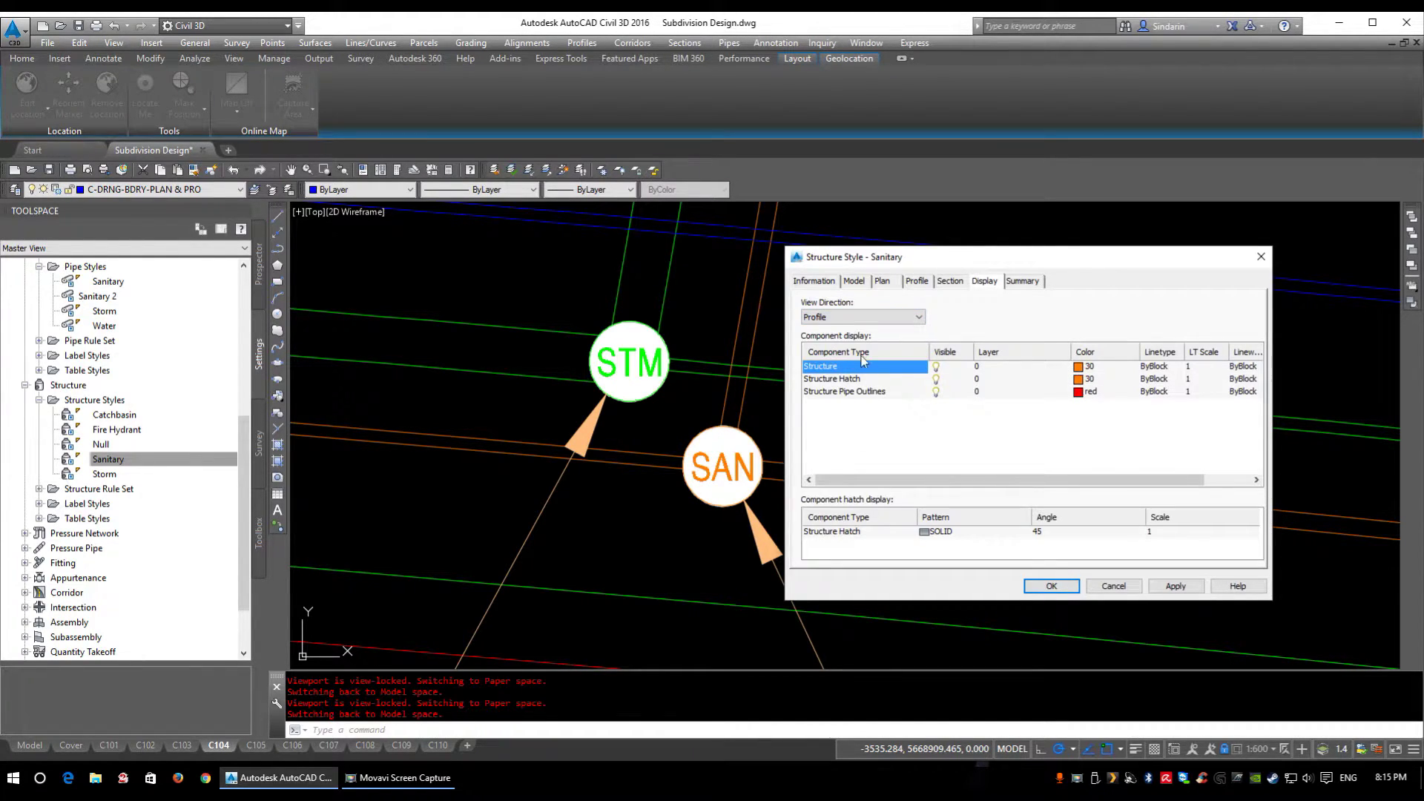
left_click(828, 379)
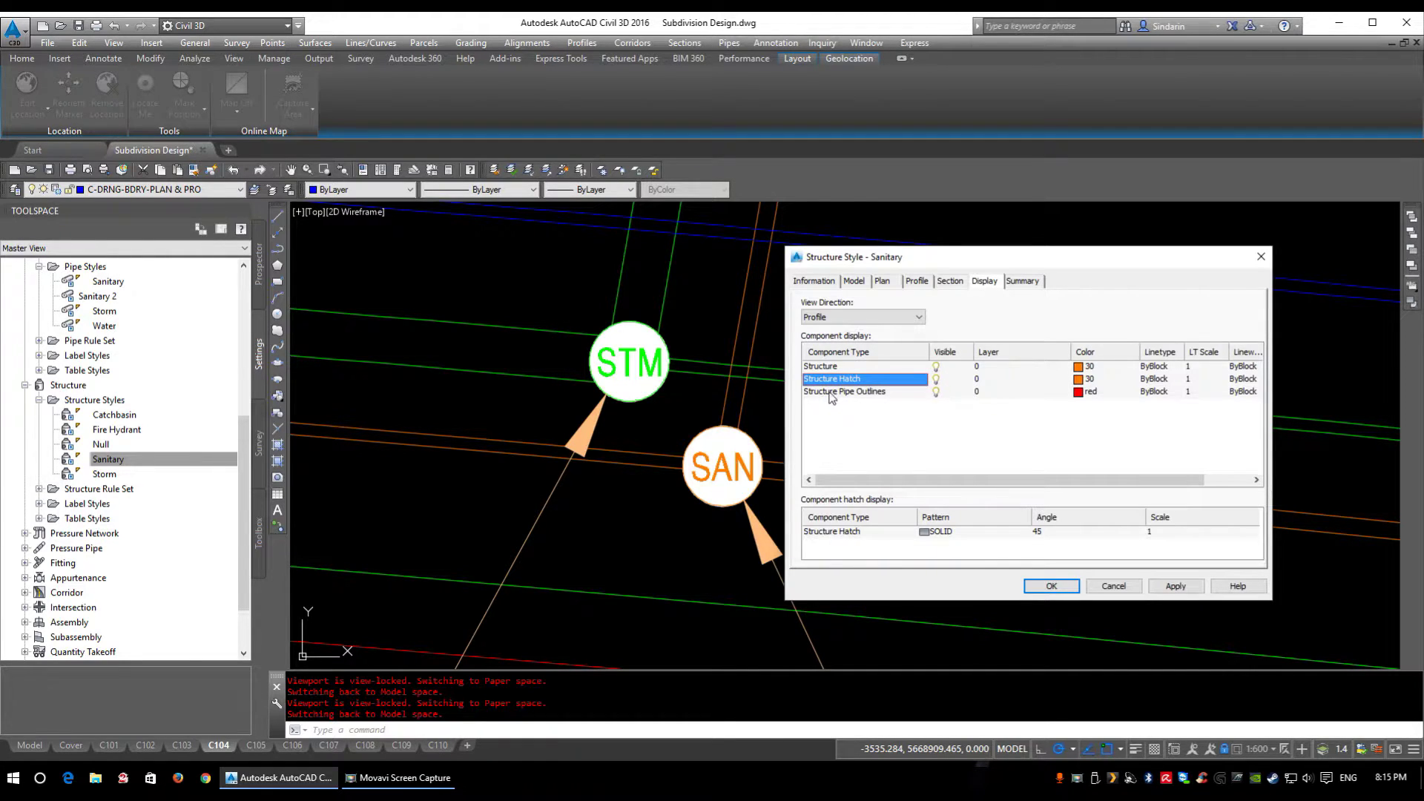
left_click(830, 393)
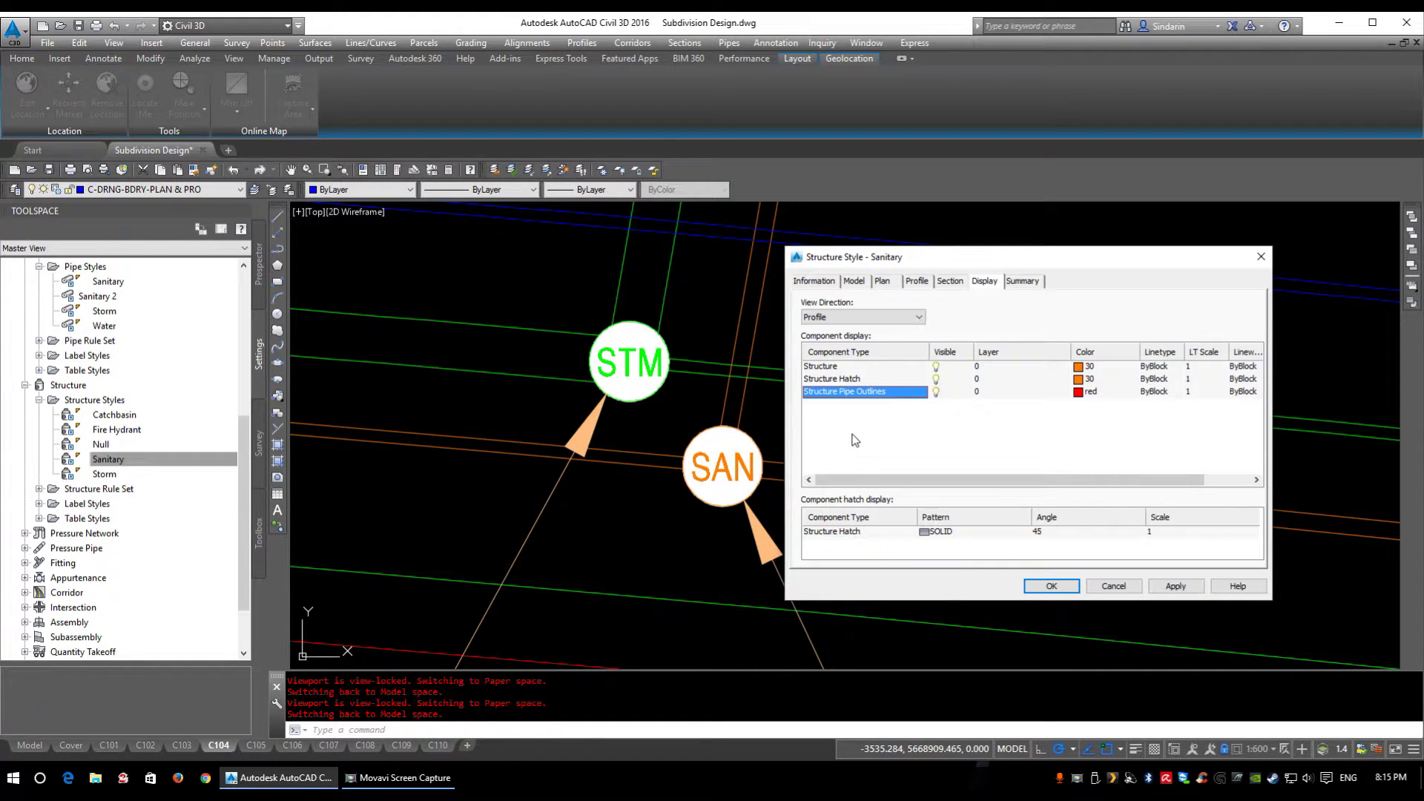
left_click(864, 318)
left_click(825, 360)
left_click(824, 319)
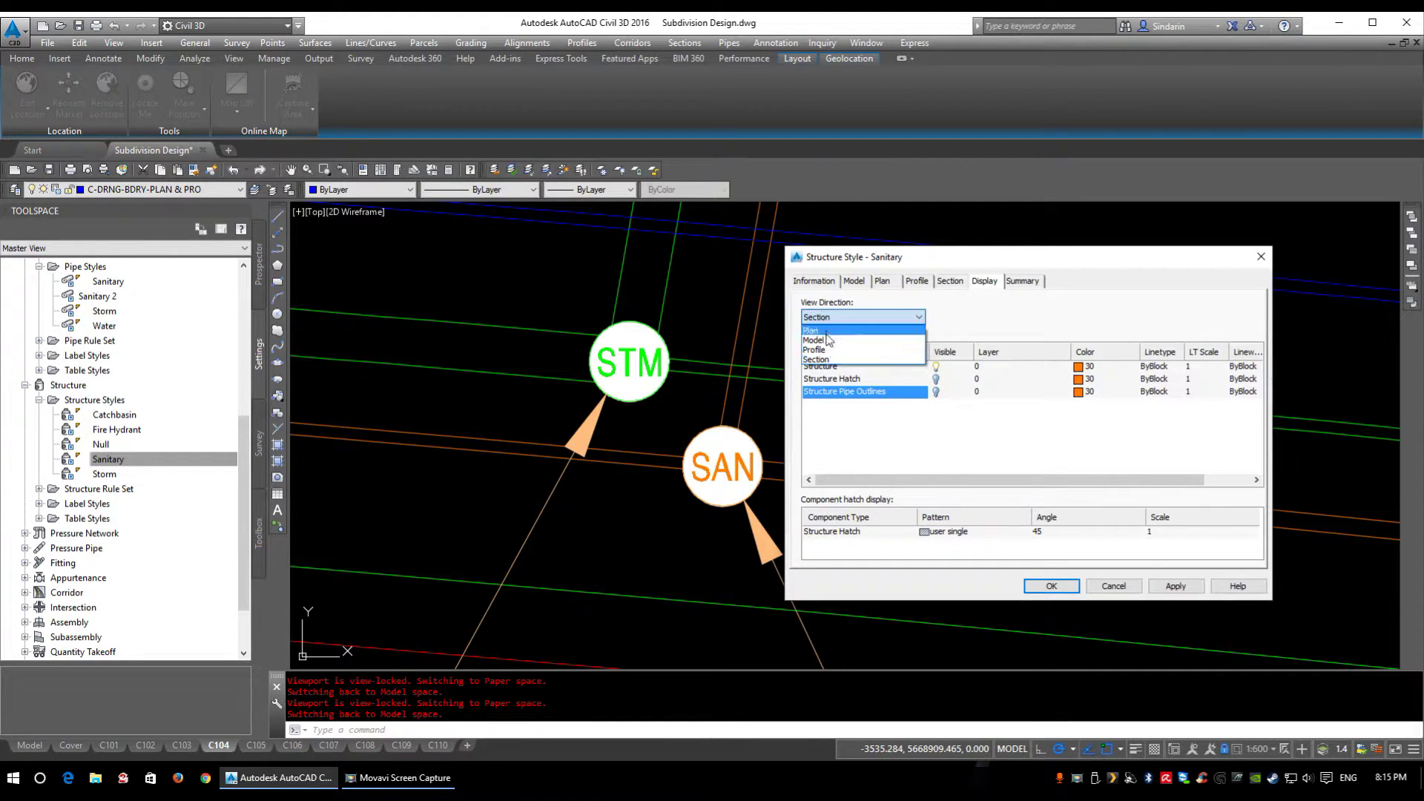
left_click(815, 349)
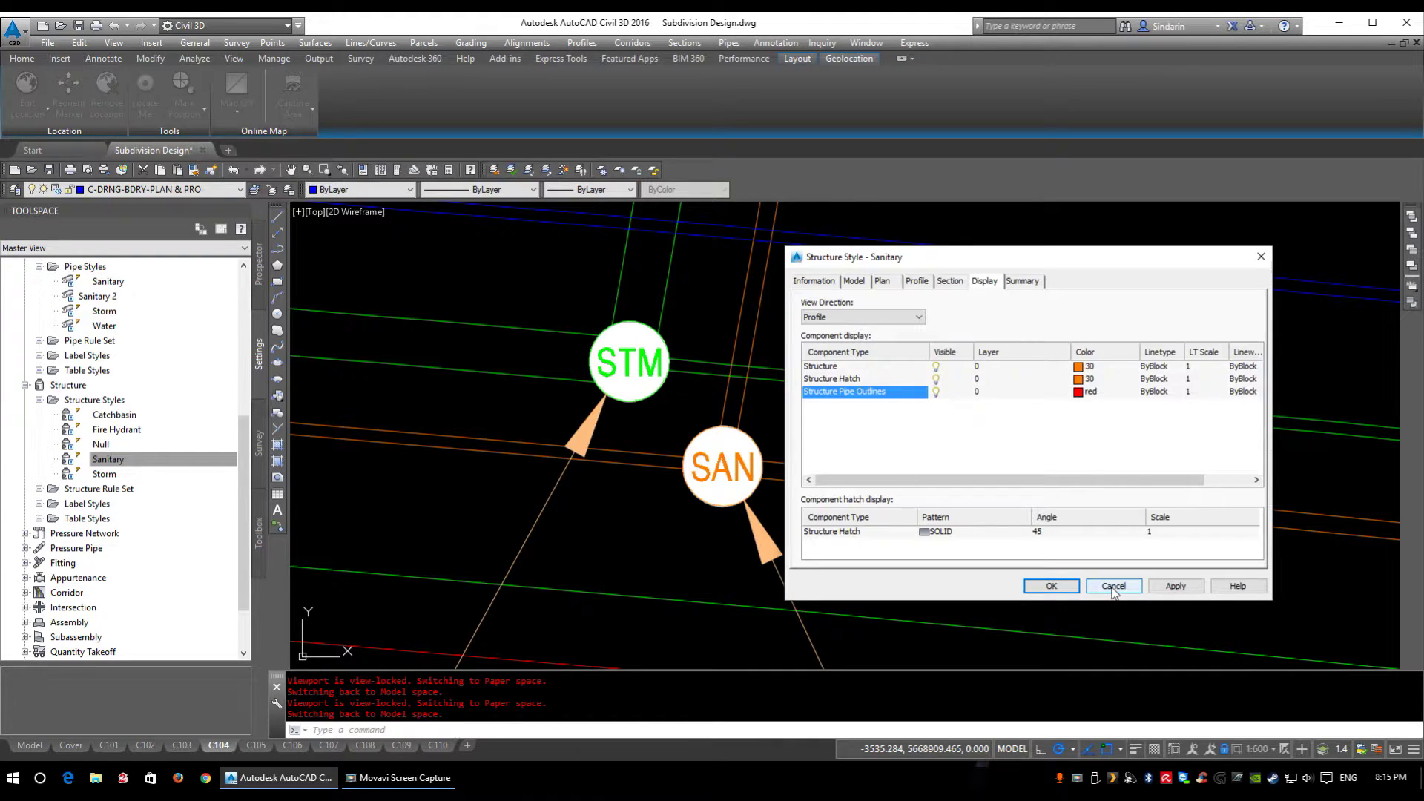
left_click(1052, 586)
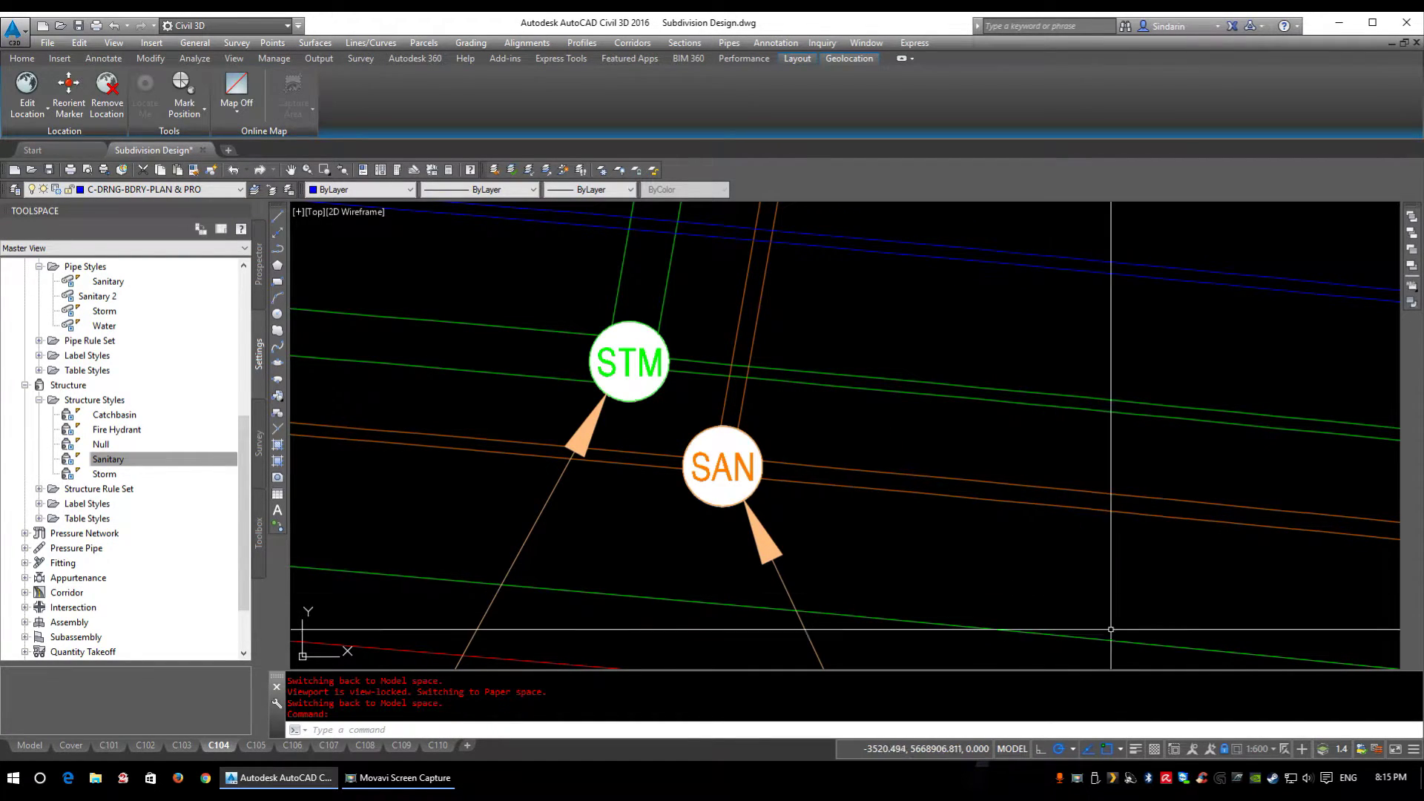
middle_click_drag(1096, 612, 1128, 608)
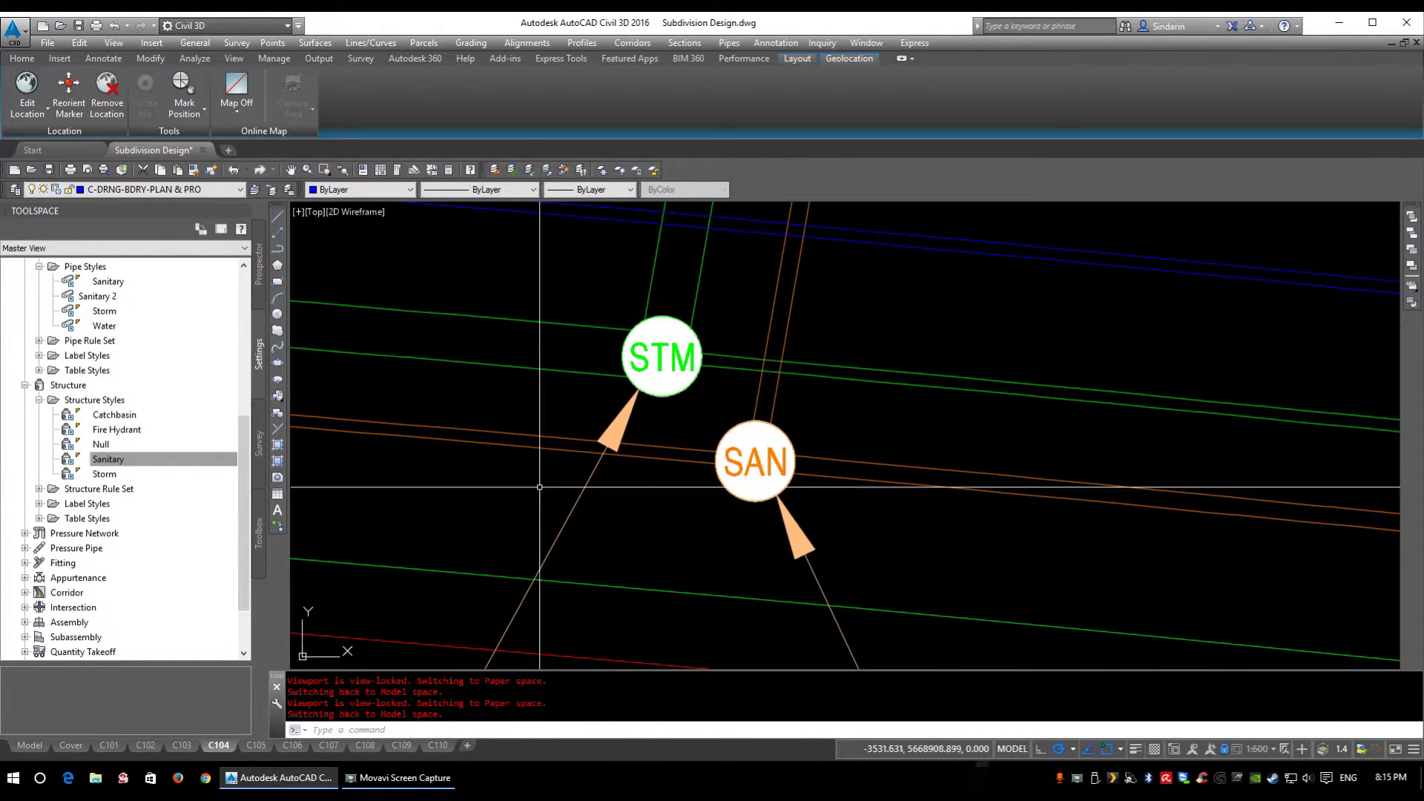
Open the Fire Hydrant structure style and review its Model, Plan, Profile and Section settings, including the plan block's size options
right_click(124, 431)
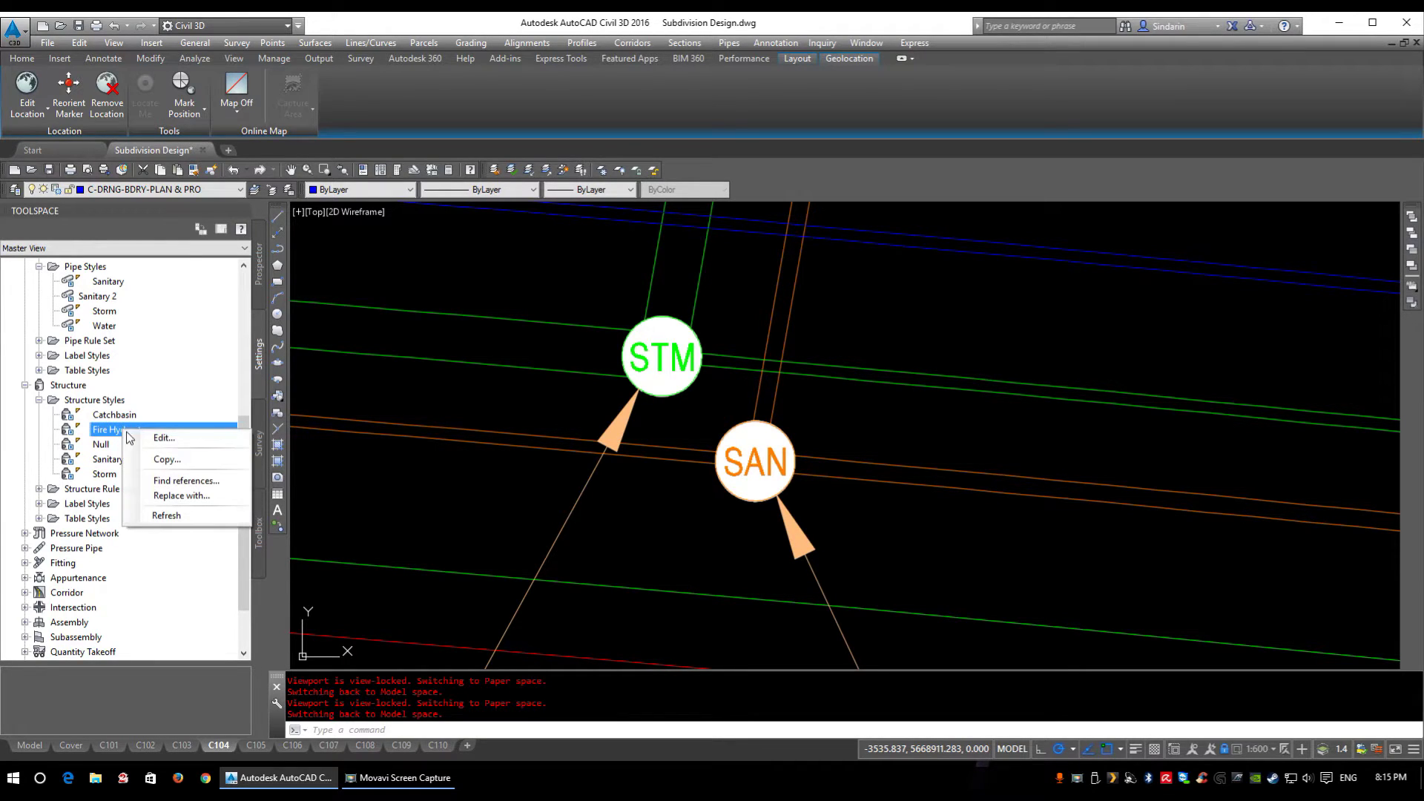
left_click(172, 437)
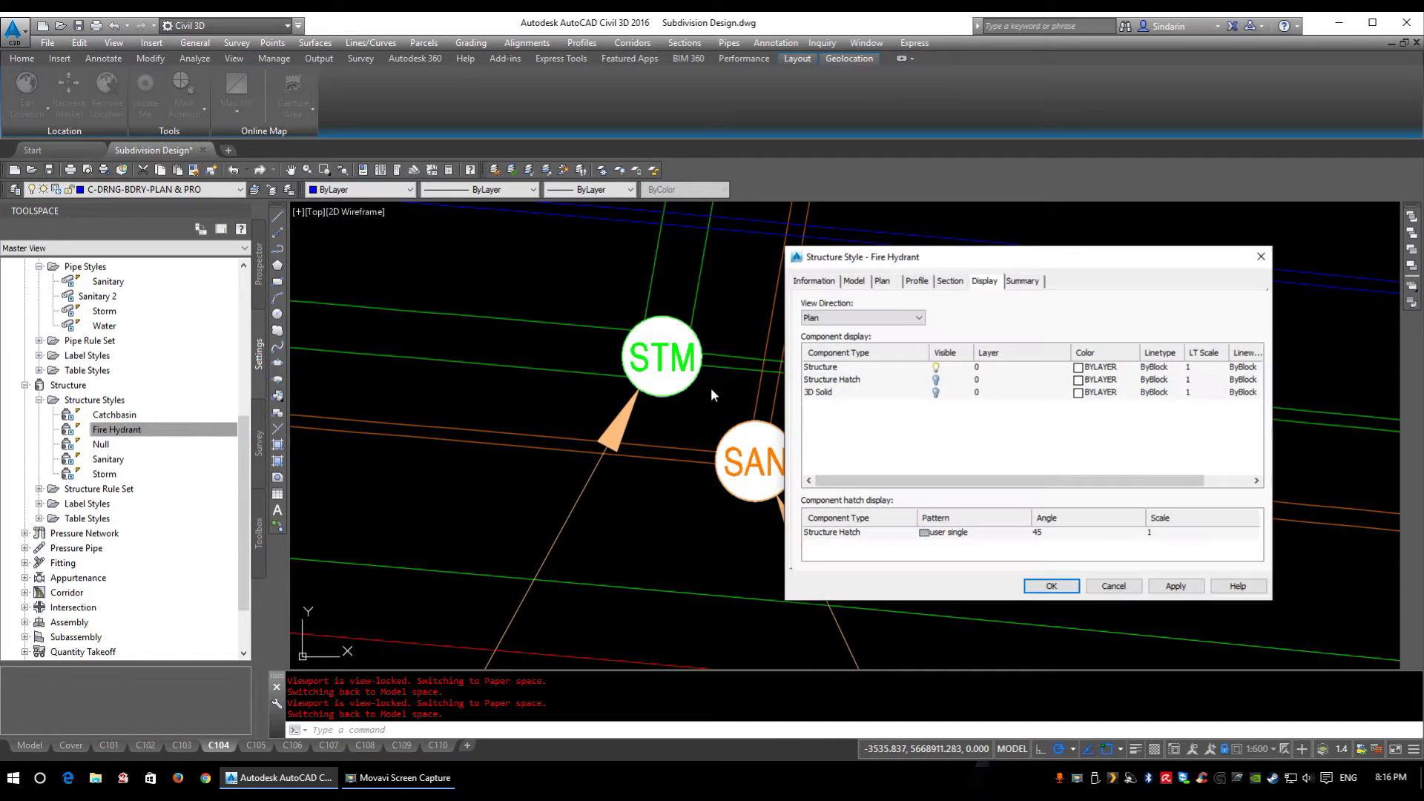
left_click_drag(930, 256, 767, 266)
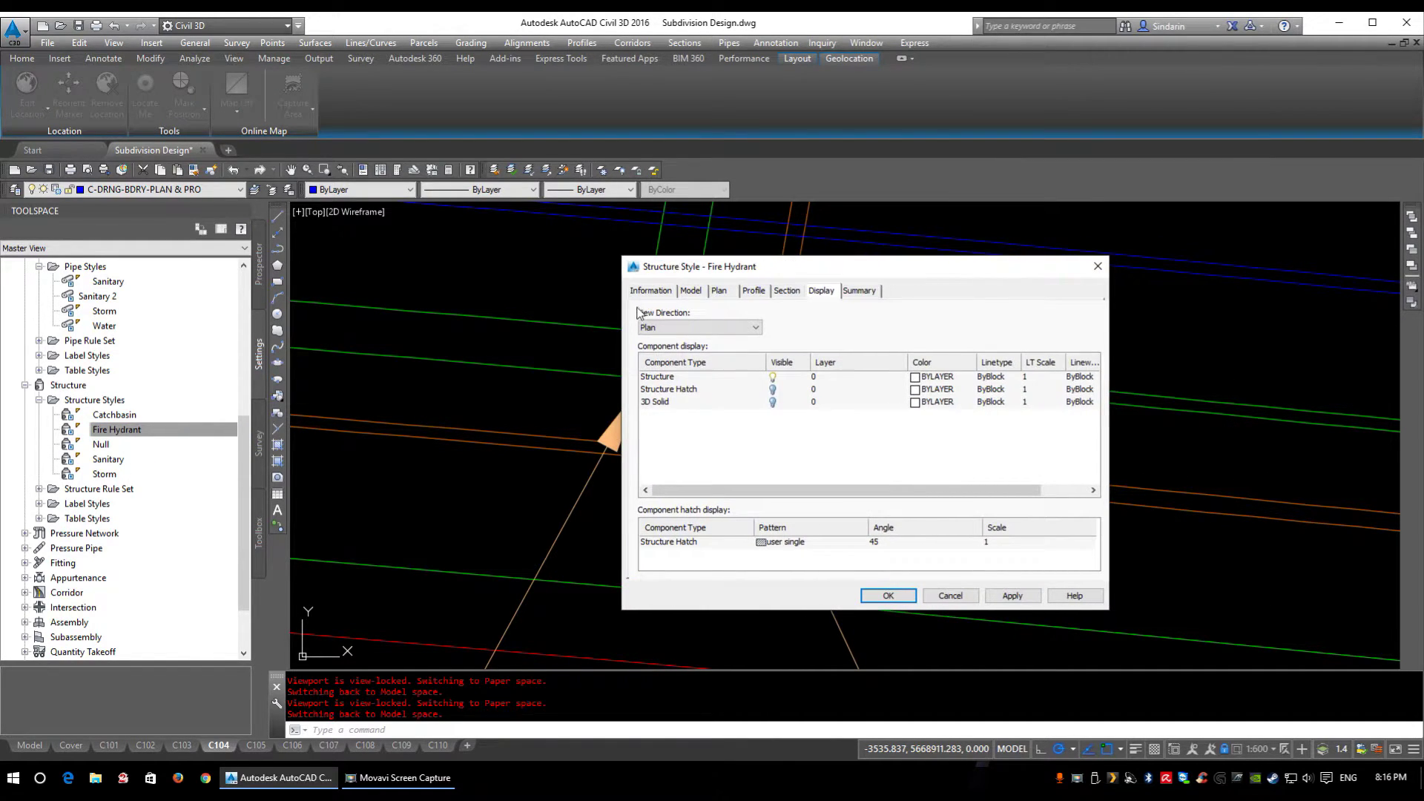
left_click(692, 292)
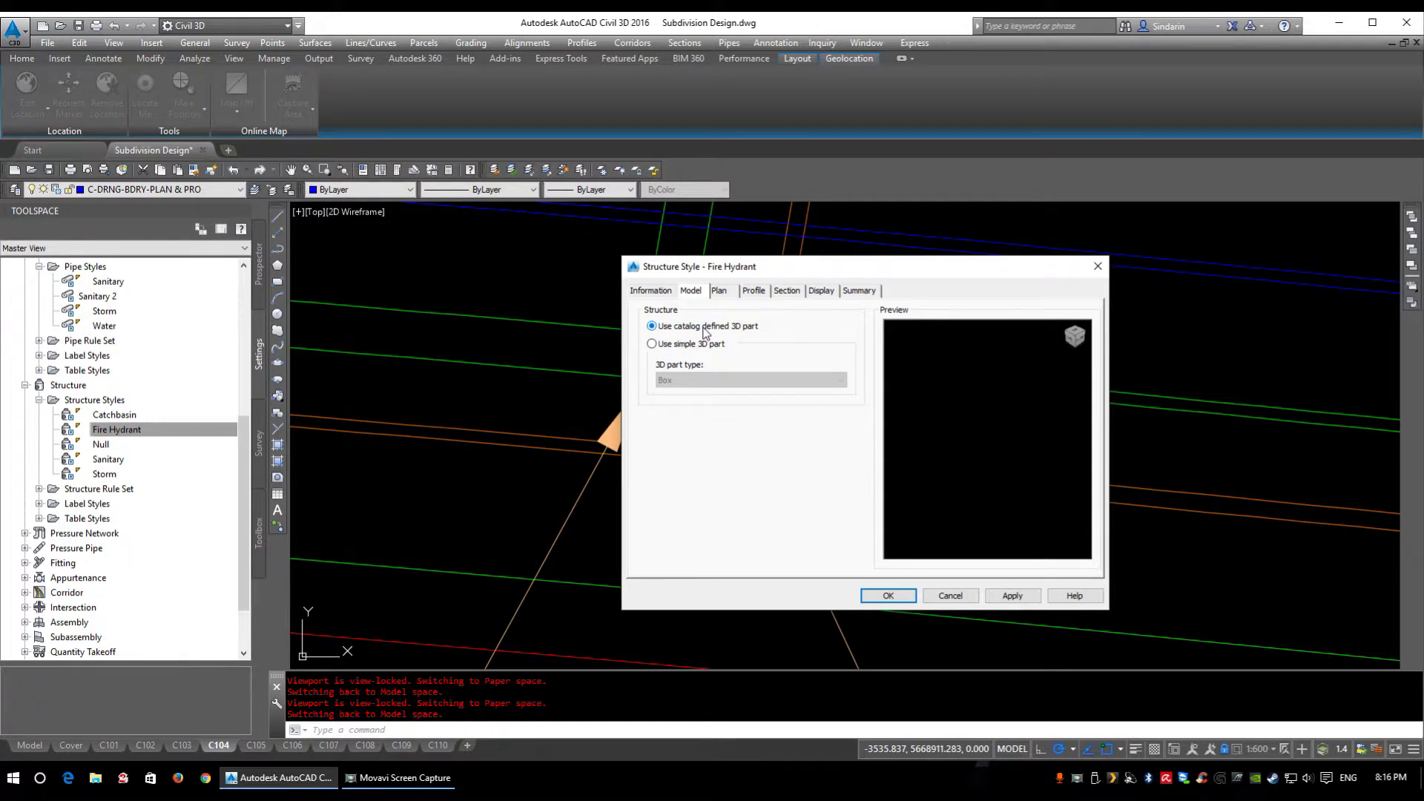
left_click(724, 291)
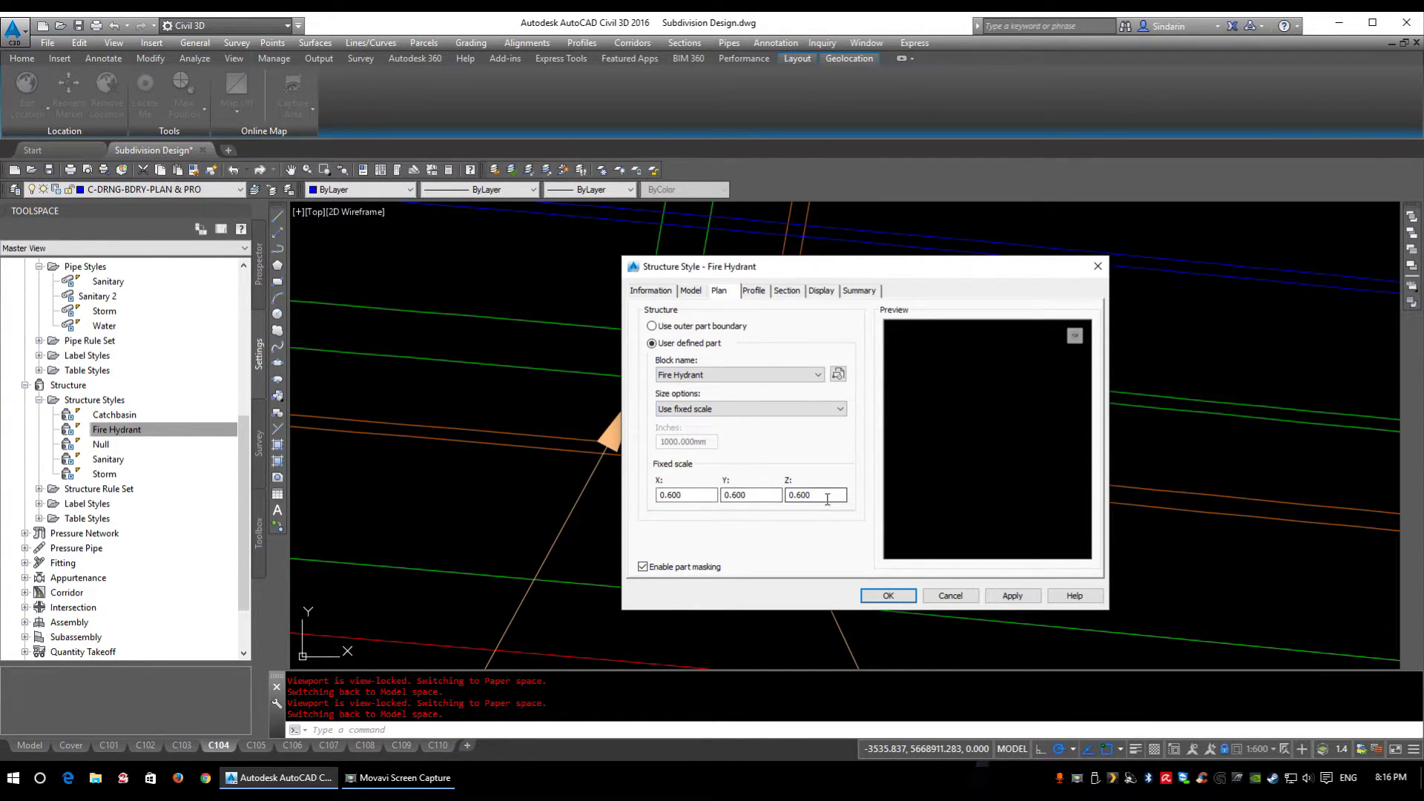
left_click(742, 410)
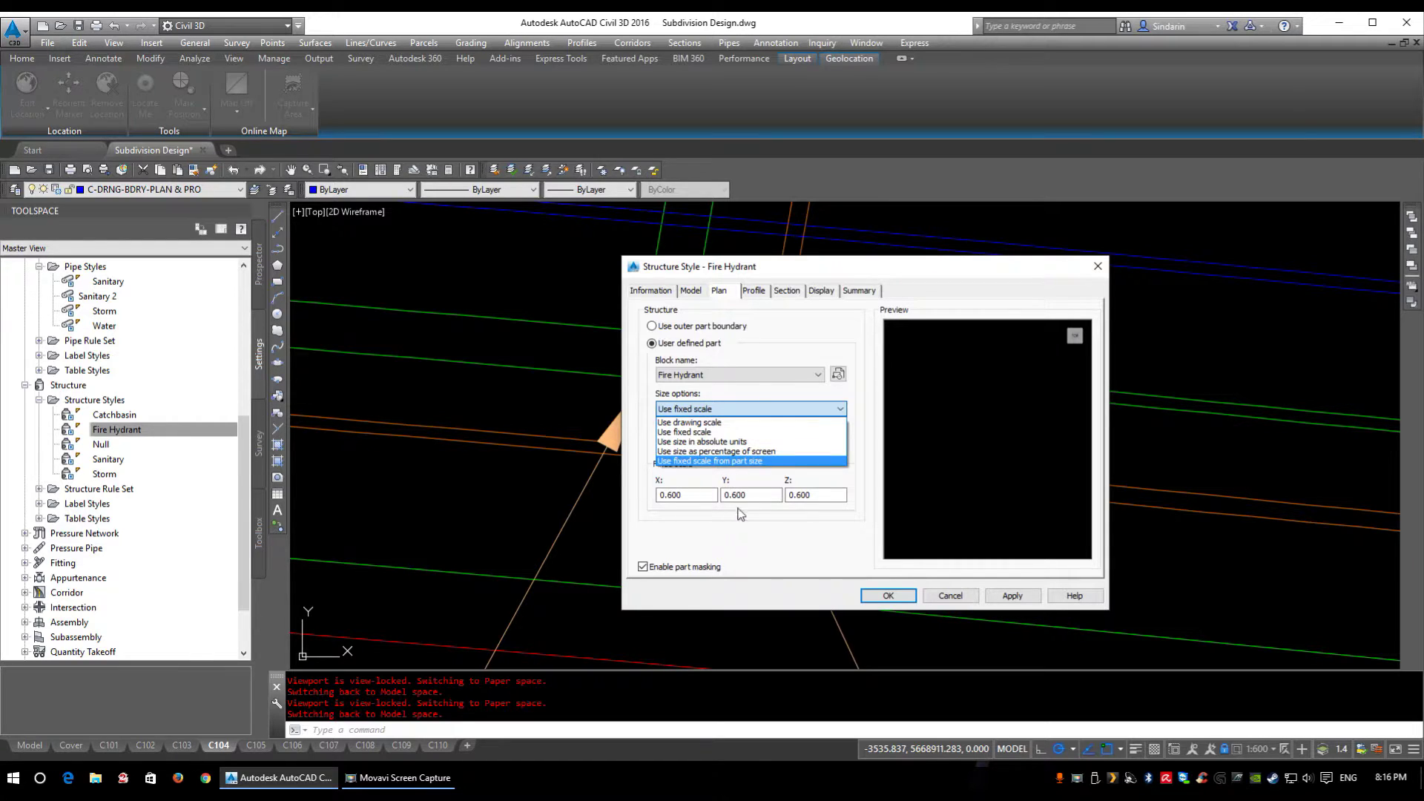
left_click(701, 566)
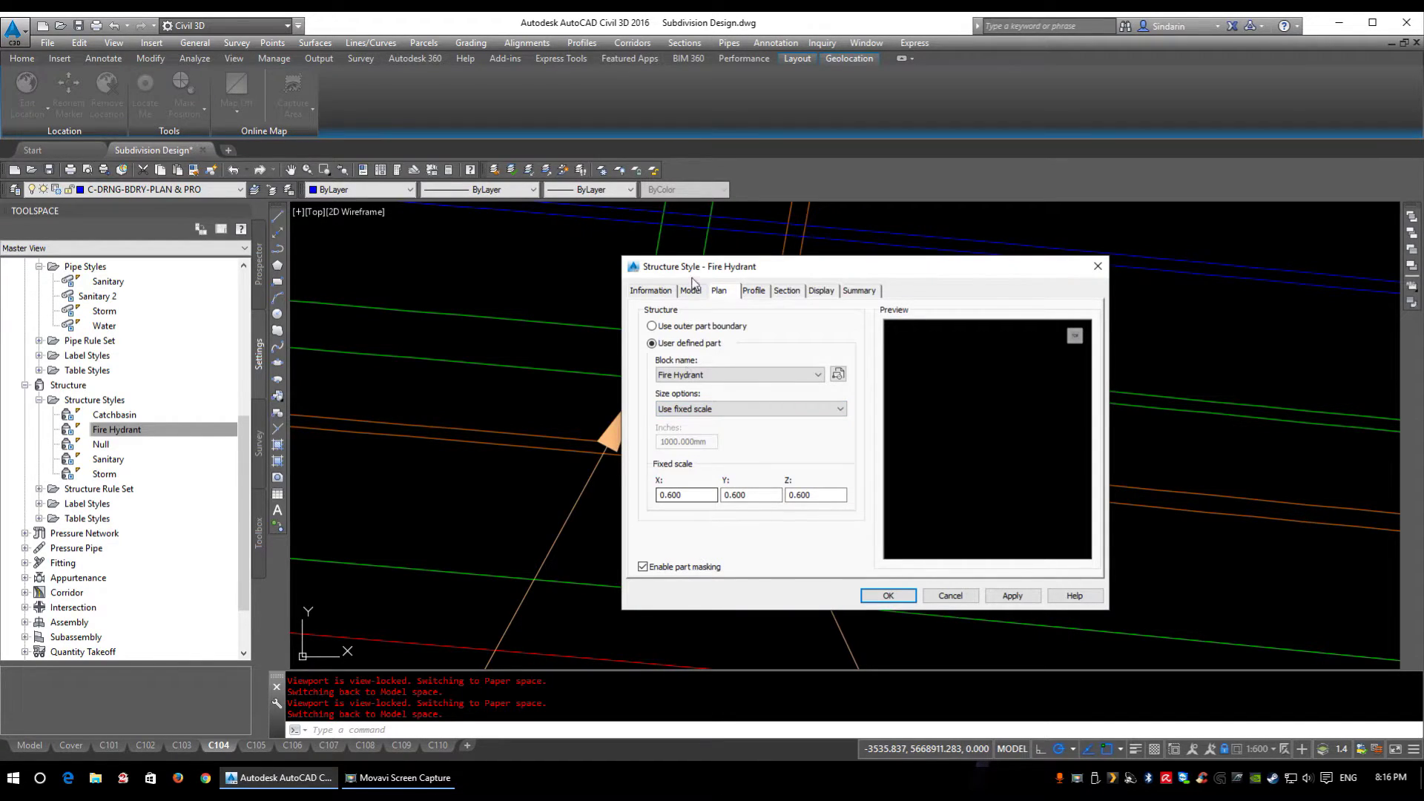
left_click(752, 297)
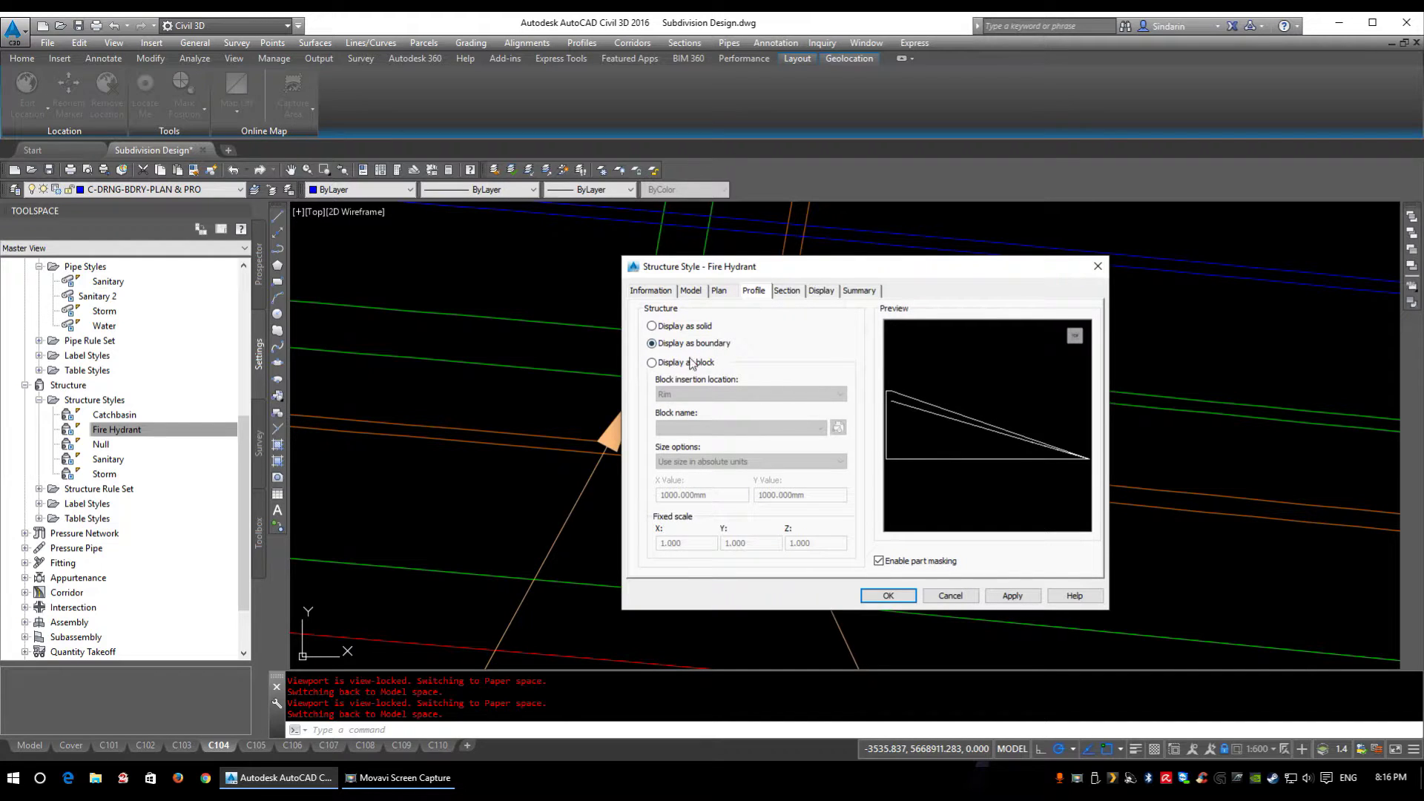
left_click(786, 295)
Examine the Fire Hydrant style's display components in the Plan, Model, Profile and Section view directions
left_click(820, 294)
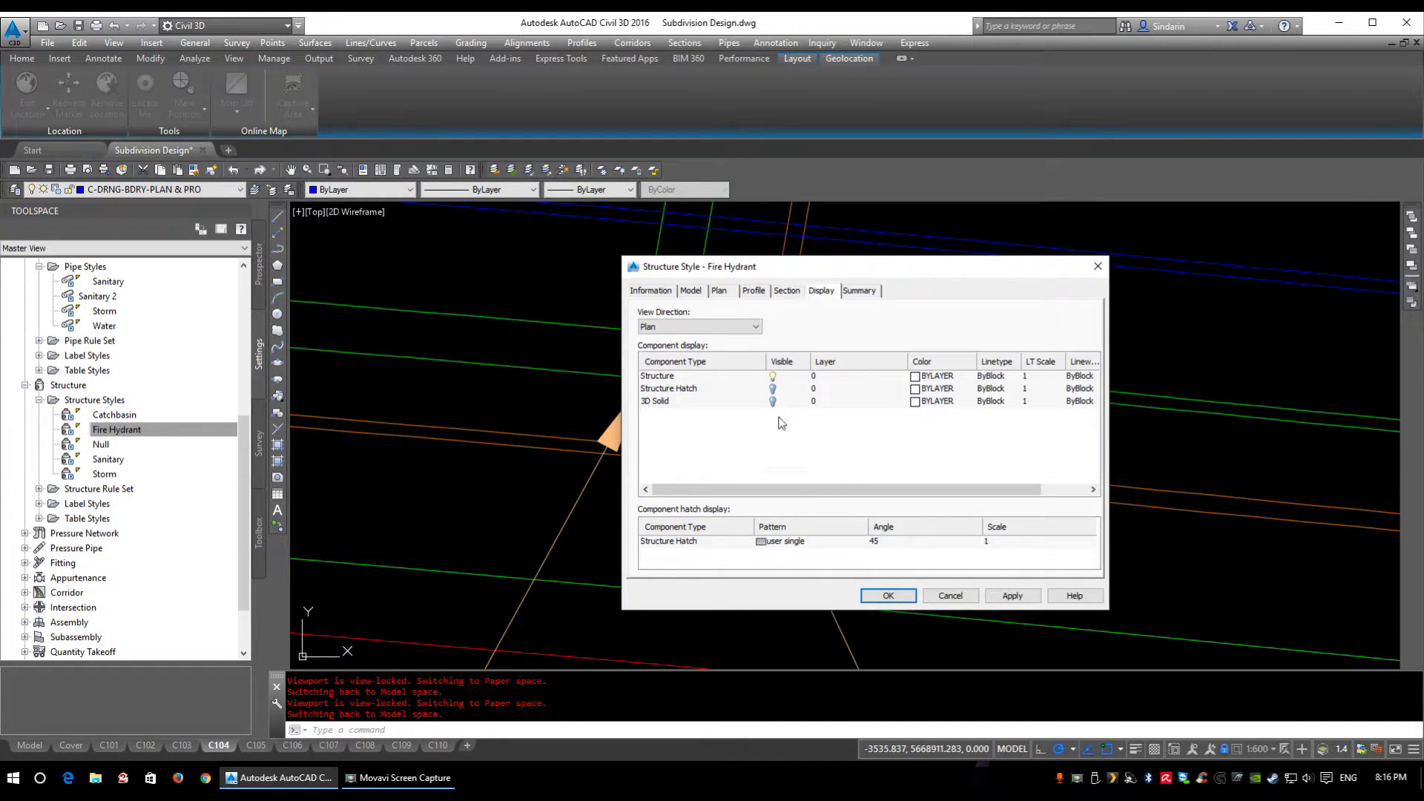
left_click(690, 327)
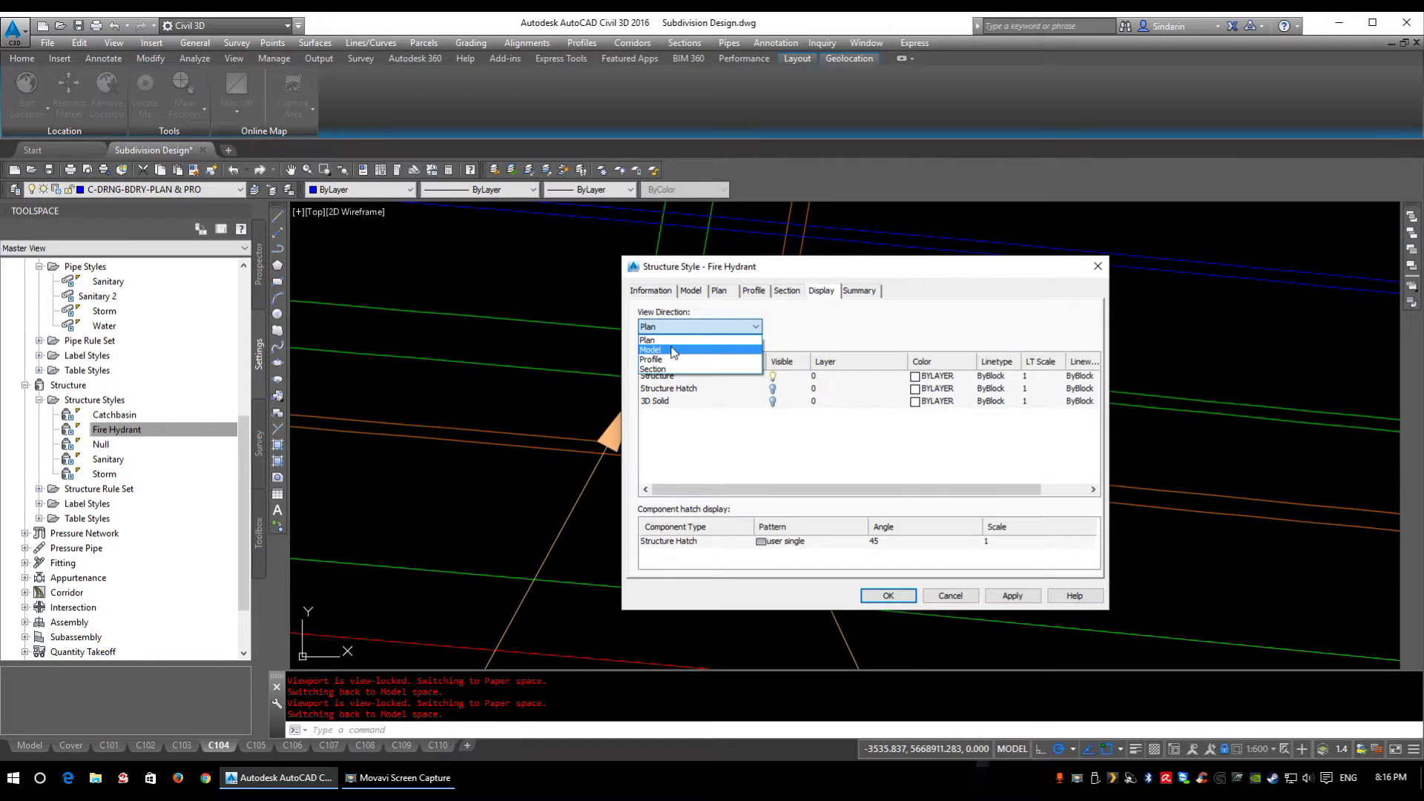
left_click(673, 350)
left_click(683, 330)
left_click(665, 359)
left_click(682, 327)
left_click(664, 370)
left_click(697, 327)
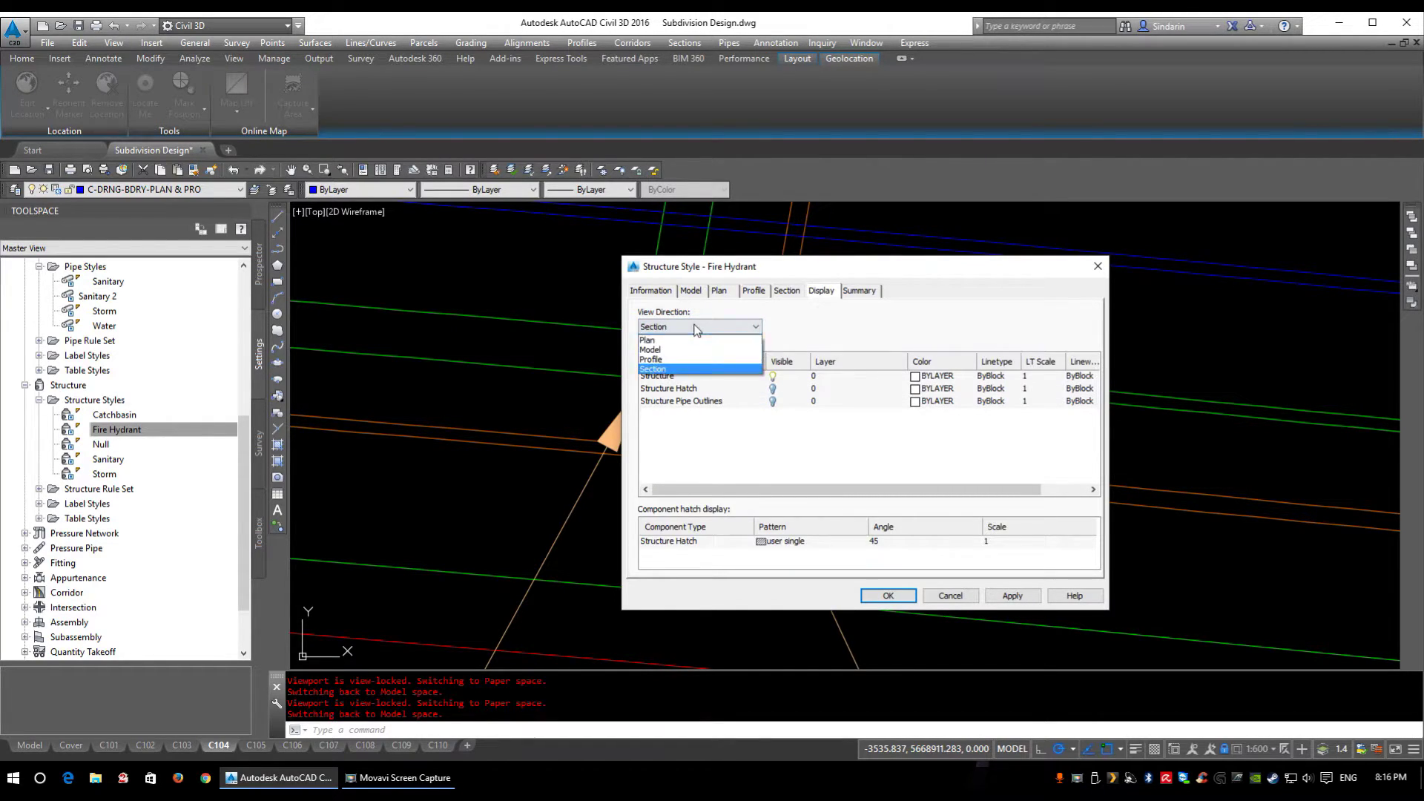
left_click(687, 340)
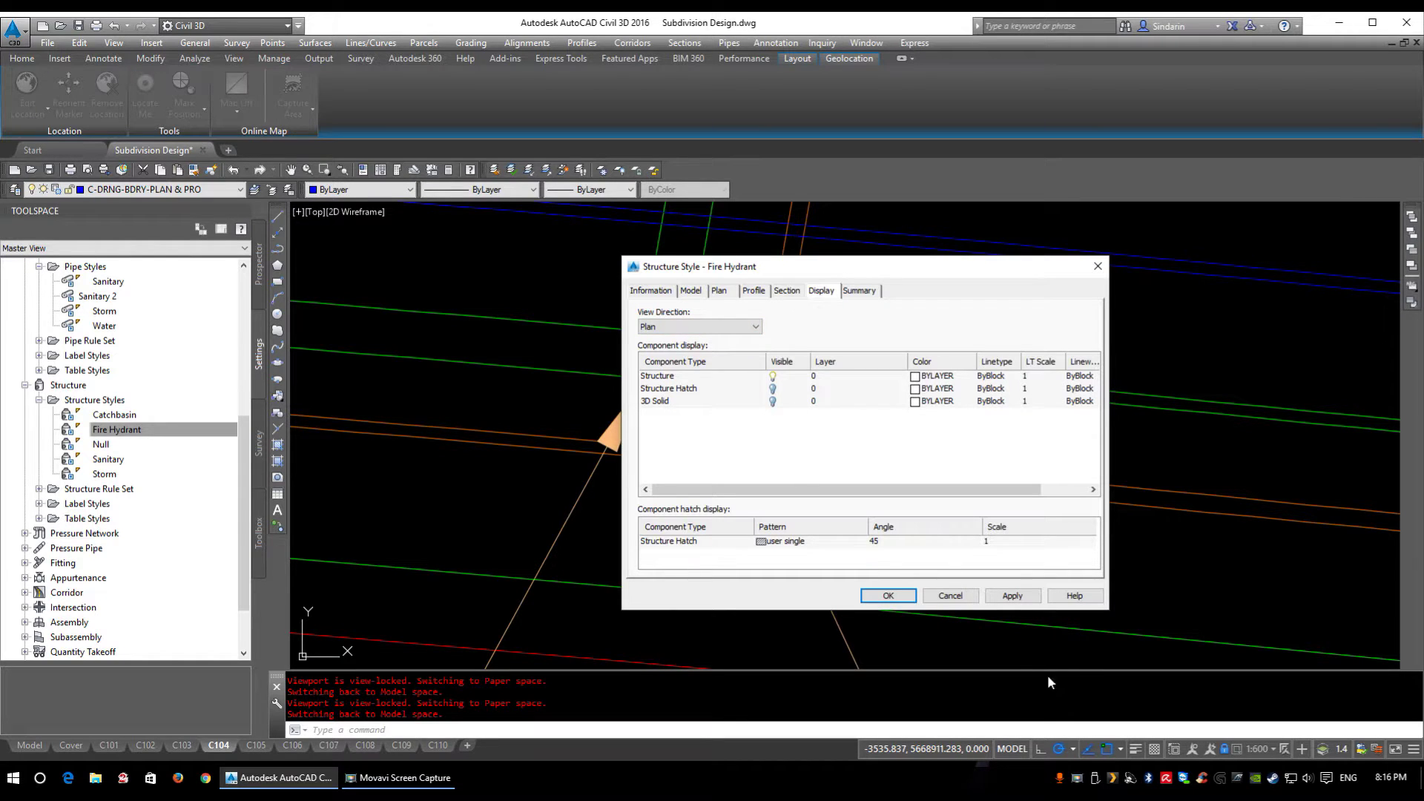
Accept the Fire Hydrant style and examine the fire hydrant symbol at the end of the water pipe in the layout
left_click(888, 596)
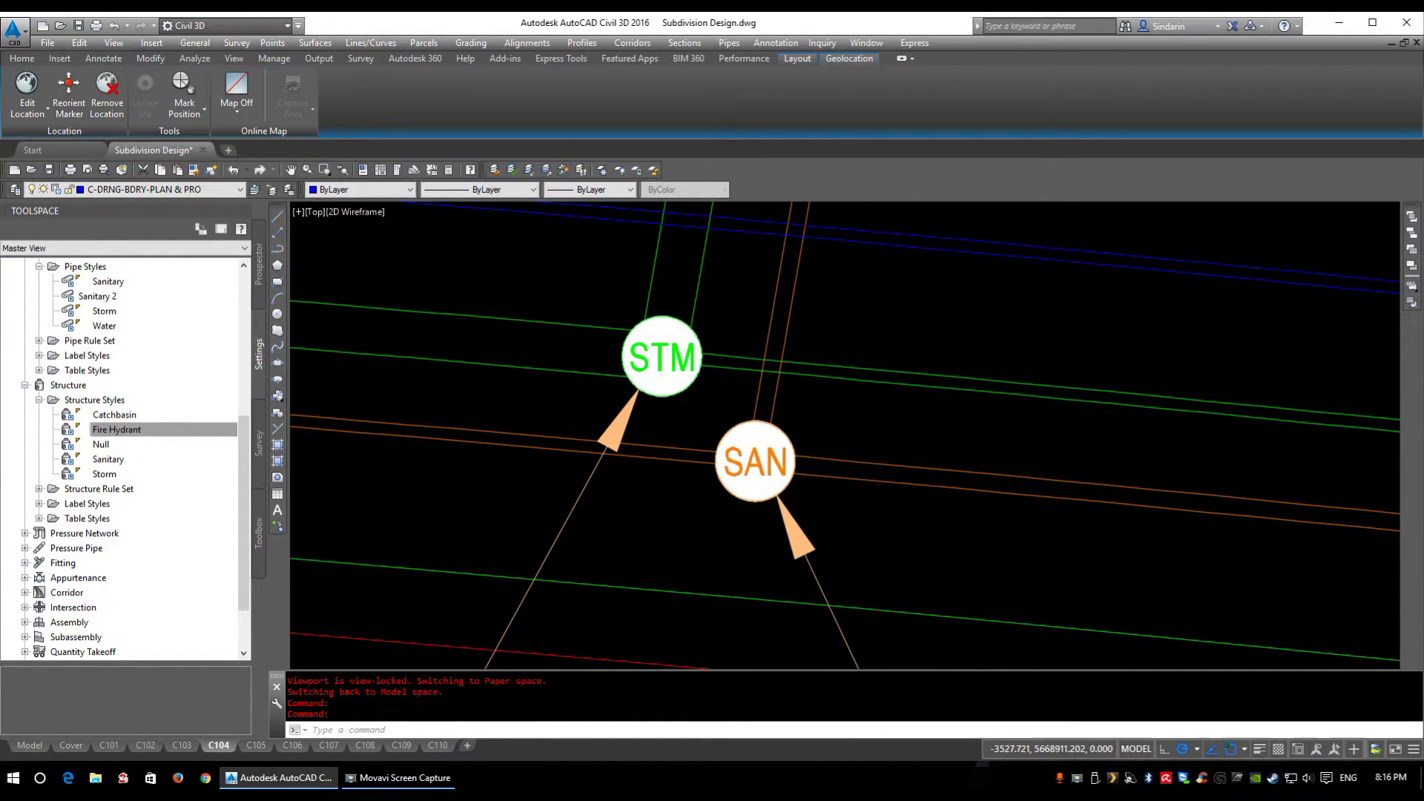
mouse_move(890, 482)
middle_mouse_down()
mouse_move(1187, 519)
mouse_move(519, 415)
mouse_move(636, 394)
middle_mouse_up()
scroll(636, 394, "up", 6)
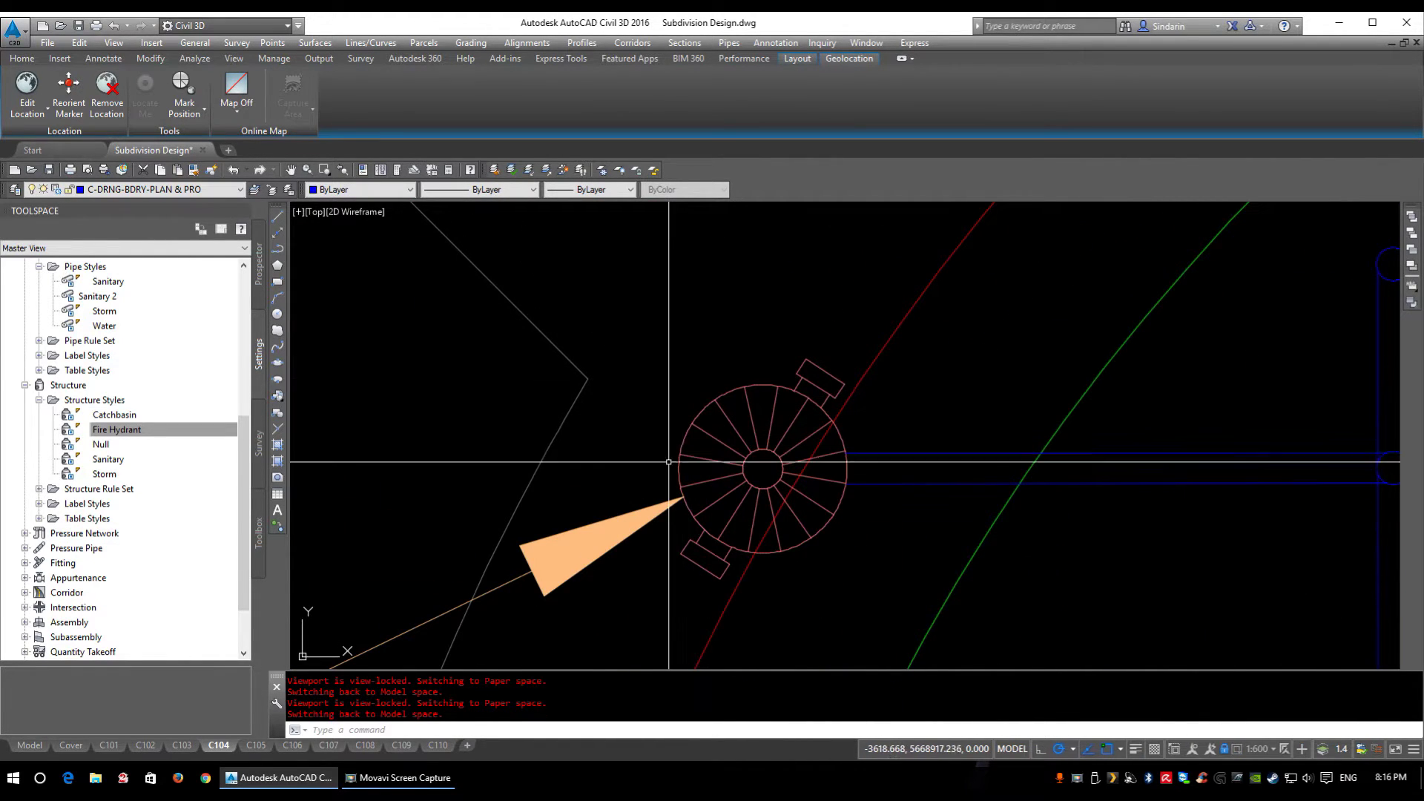
Examine the fire hydrant, manhole and catch basin symbols with their labels, continuing along to the WAT, STM and SAN pipe labels
middle_click_drag(822, 523, 724, 350)
left_click(752, 401)
scroll(616, 399, "down", 2)
key("Escape")
mouse_move(752, 393)
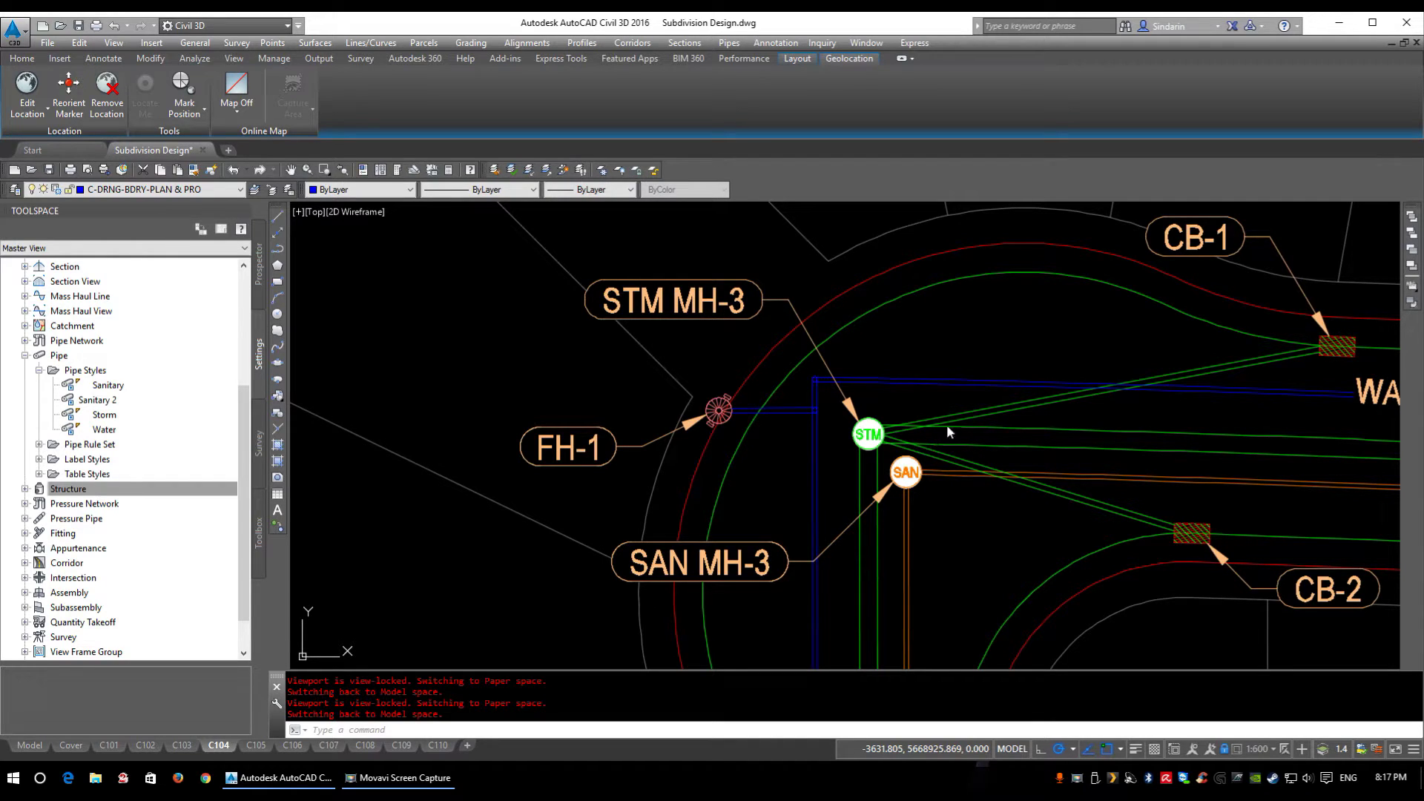
middle_click_drag(1323, 420, 520, 390)
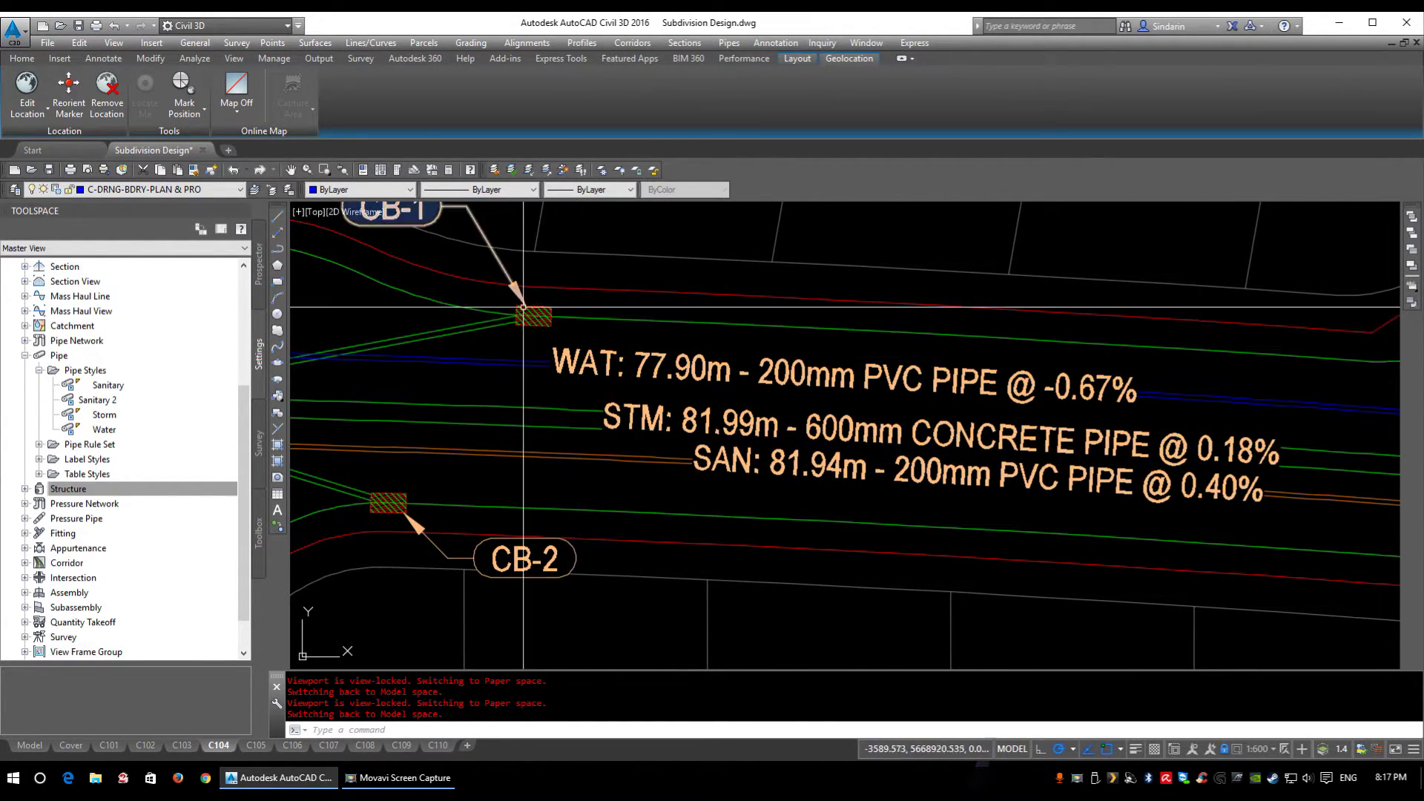
Try to move the WAT pipe label away from its pipe, cancel the stretch and deselect the label
left_click(693, 358)
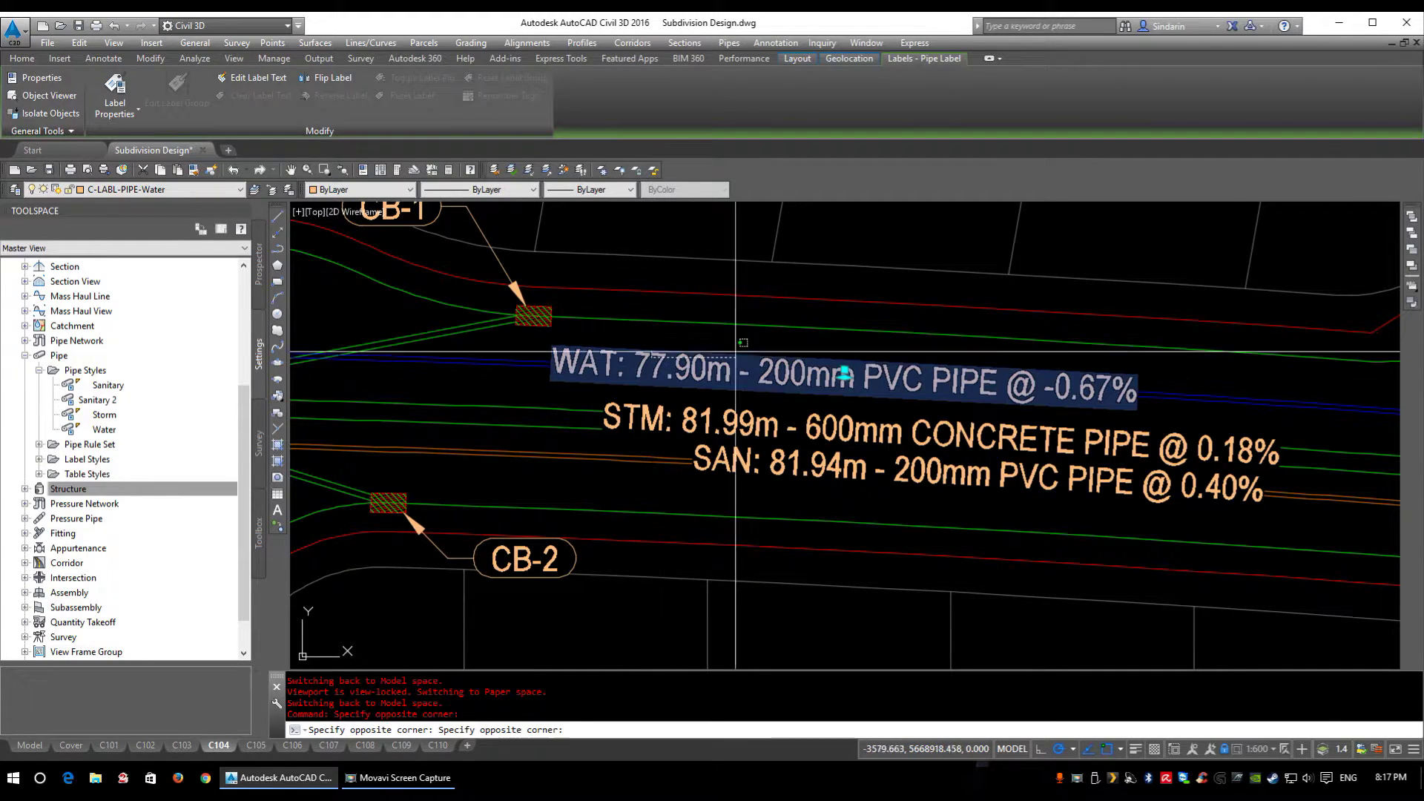
left_click(844, 375)
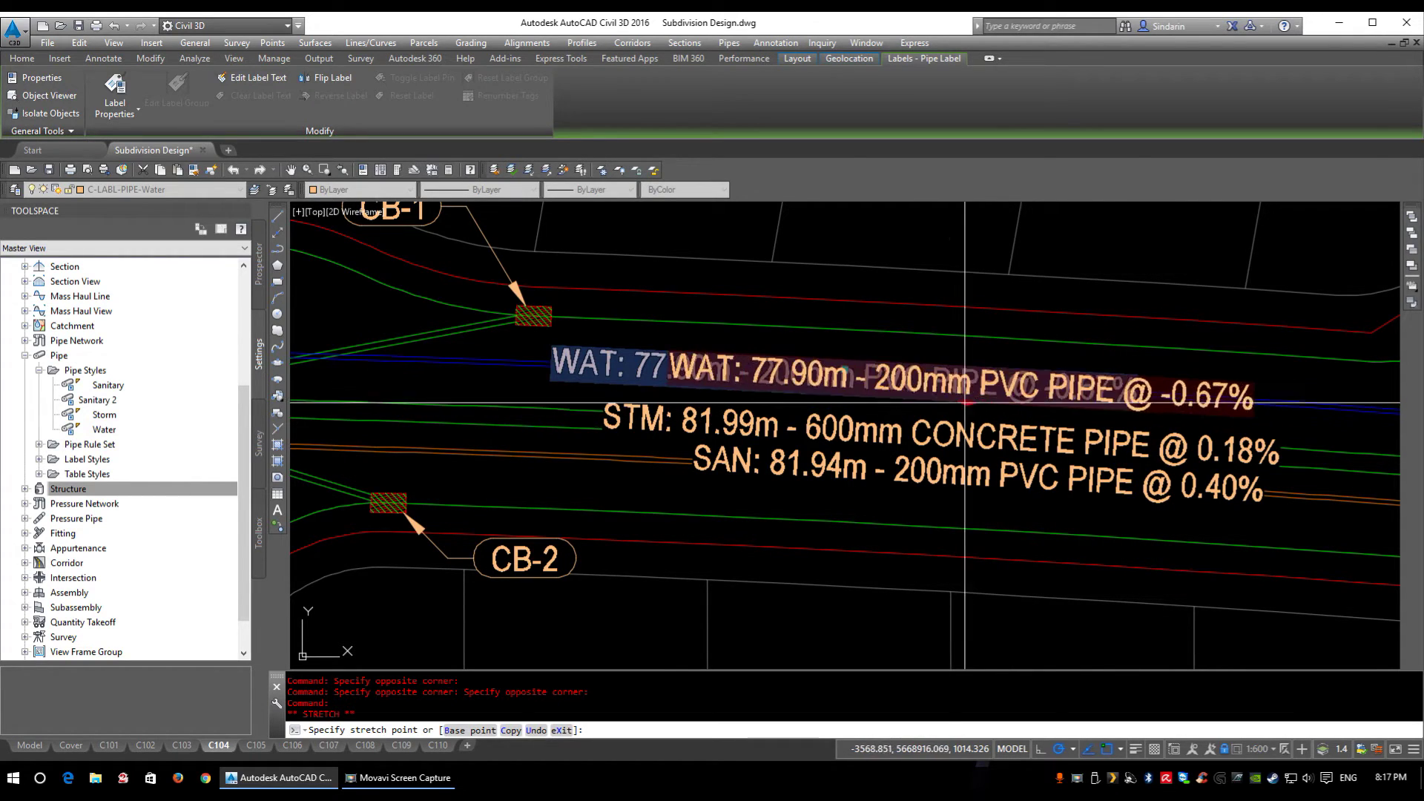
key("Escape")
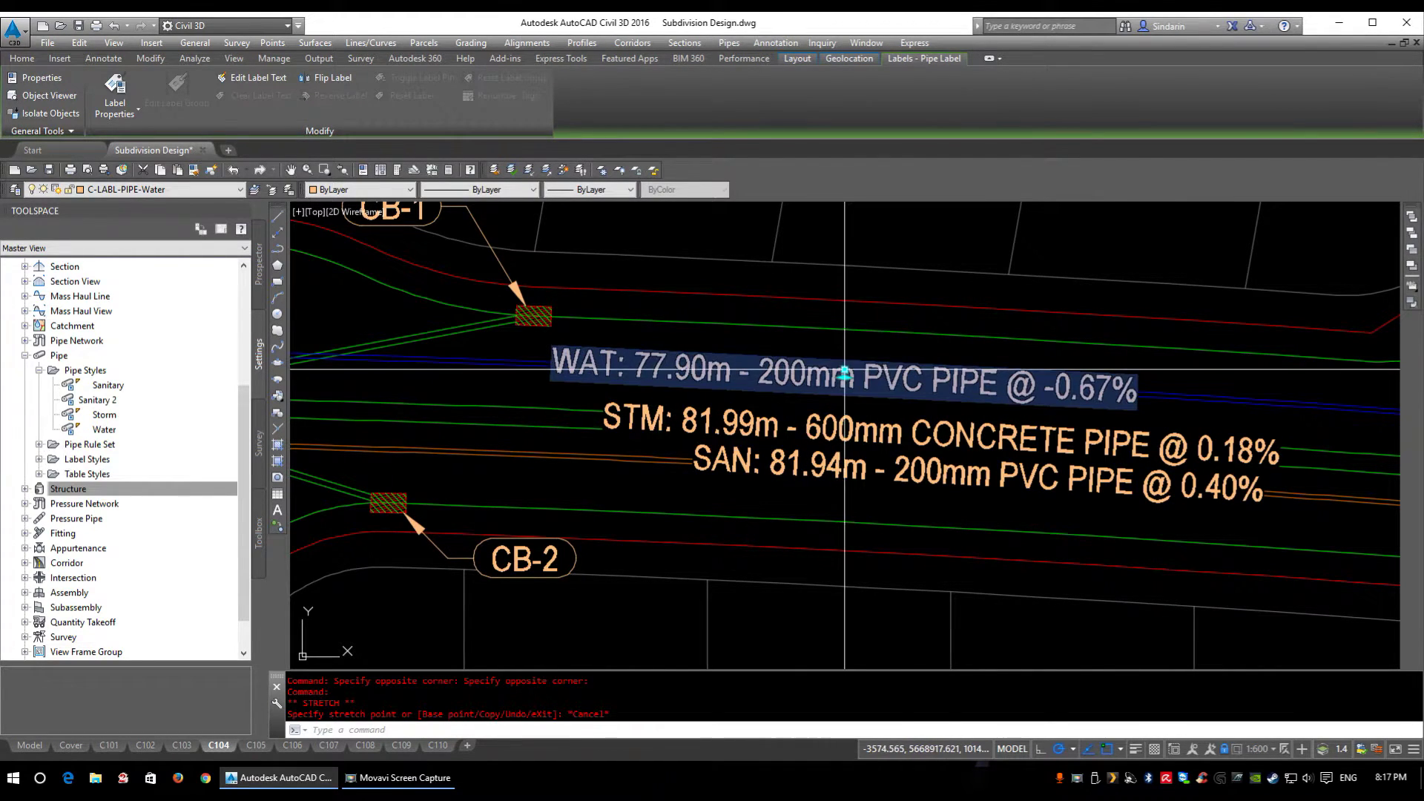
left_click(844, 374)
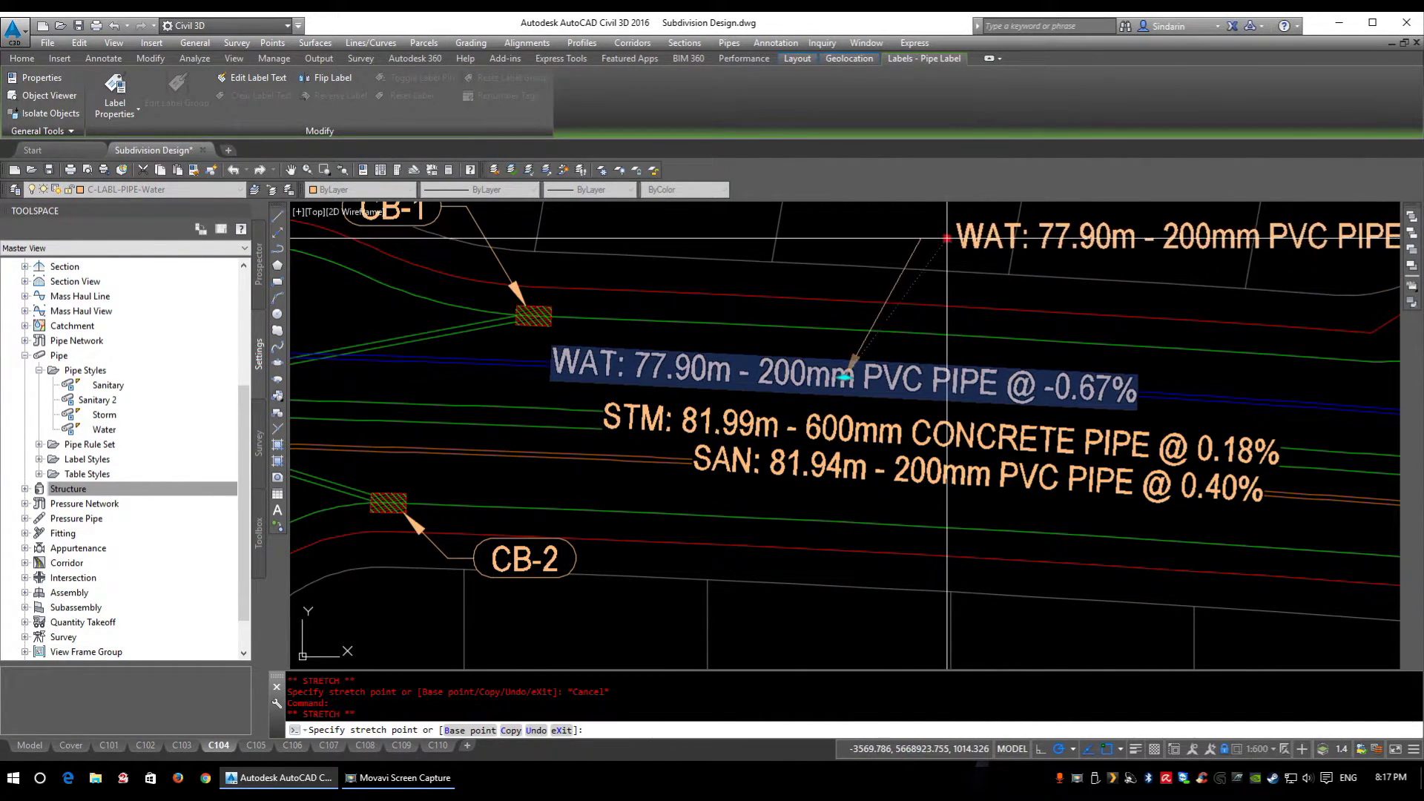
key("Escape")
key("Escape")
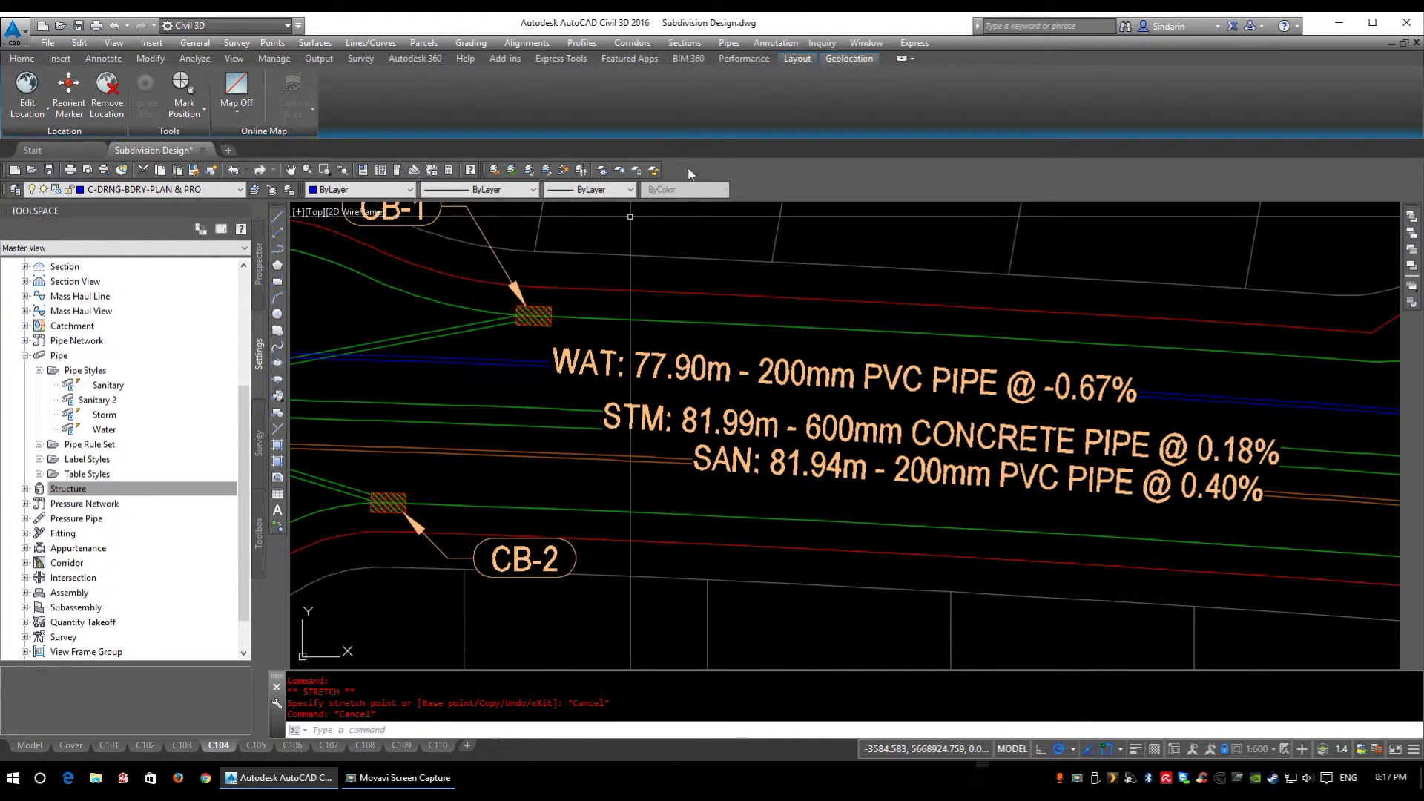
Collapse the pipe styles and expand the pipe label styles to list those in the Plan Profile category
mouse_move(817, 470)
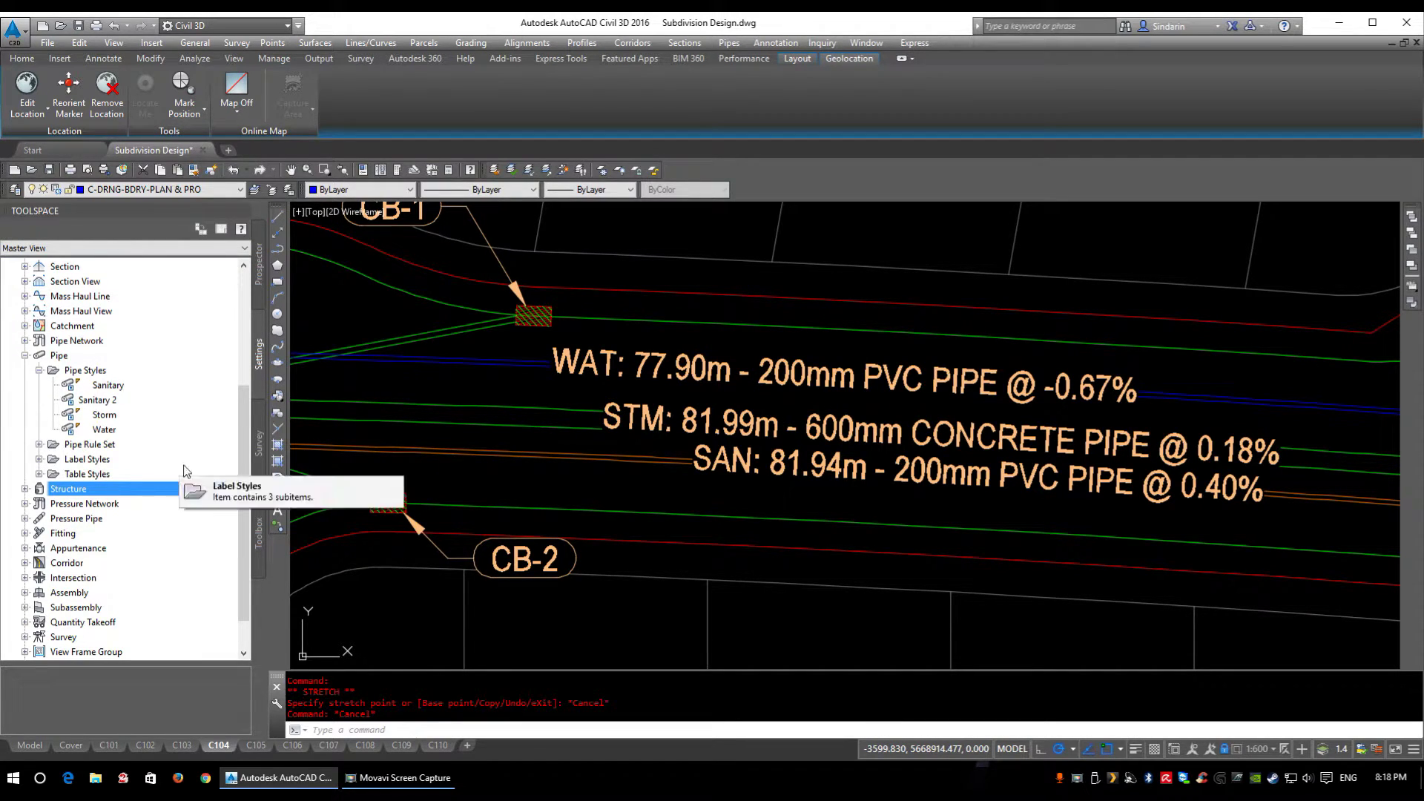
left_click(39, 370)
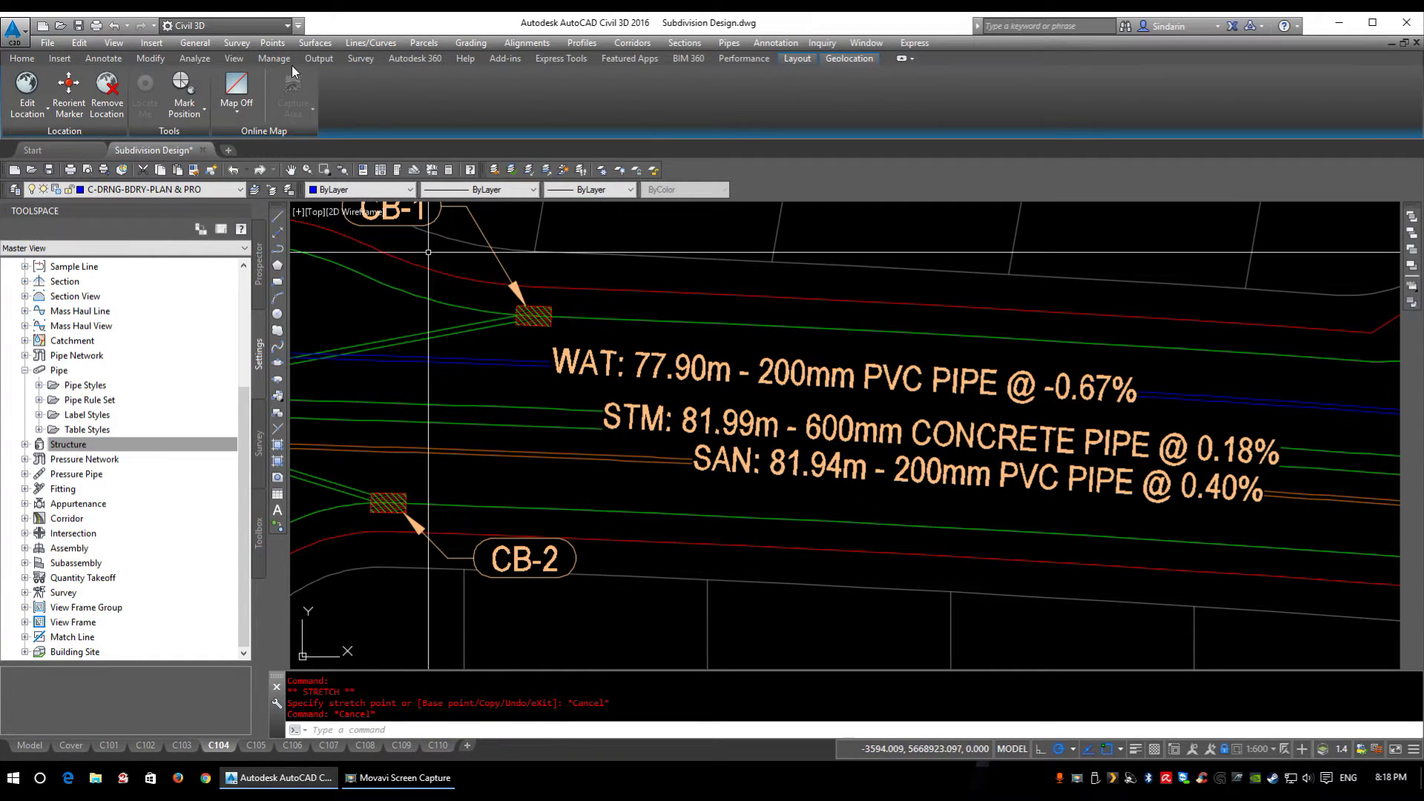
left_click(87, 415)
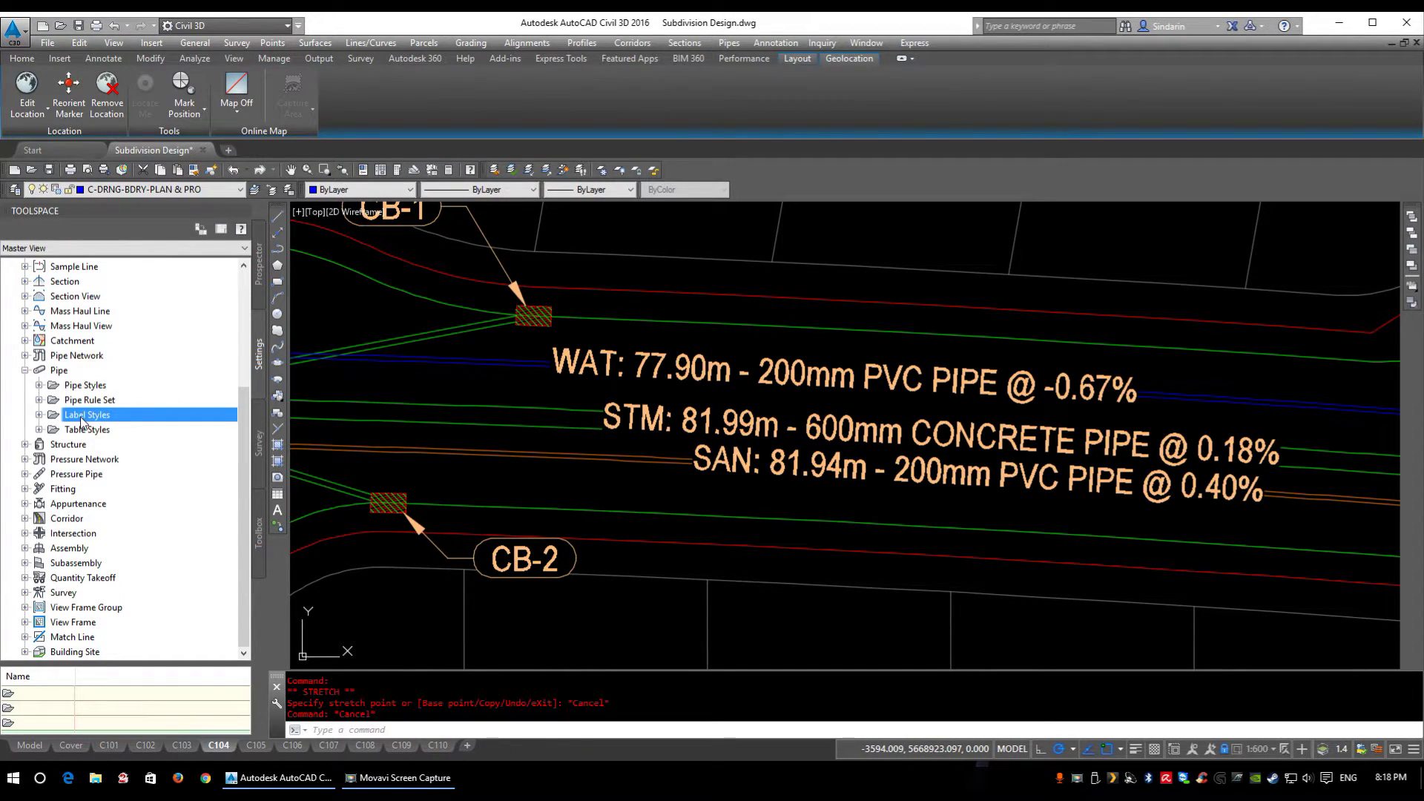
double_click(83, 417)
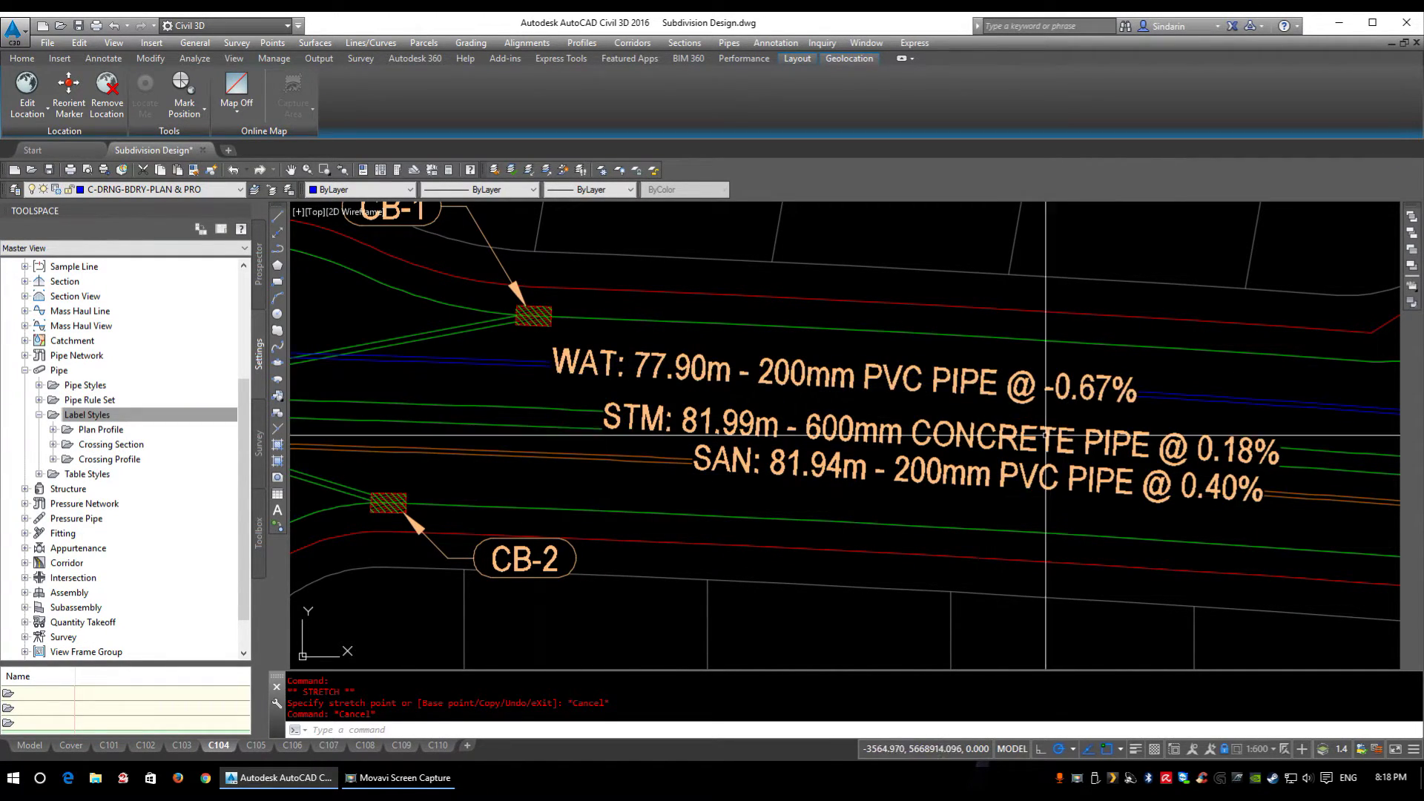
double_click(100, 429)
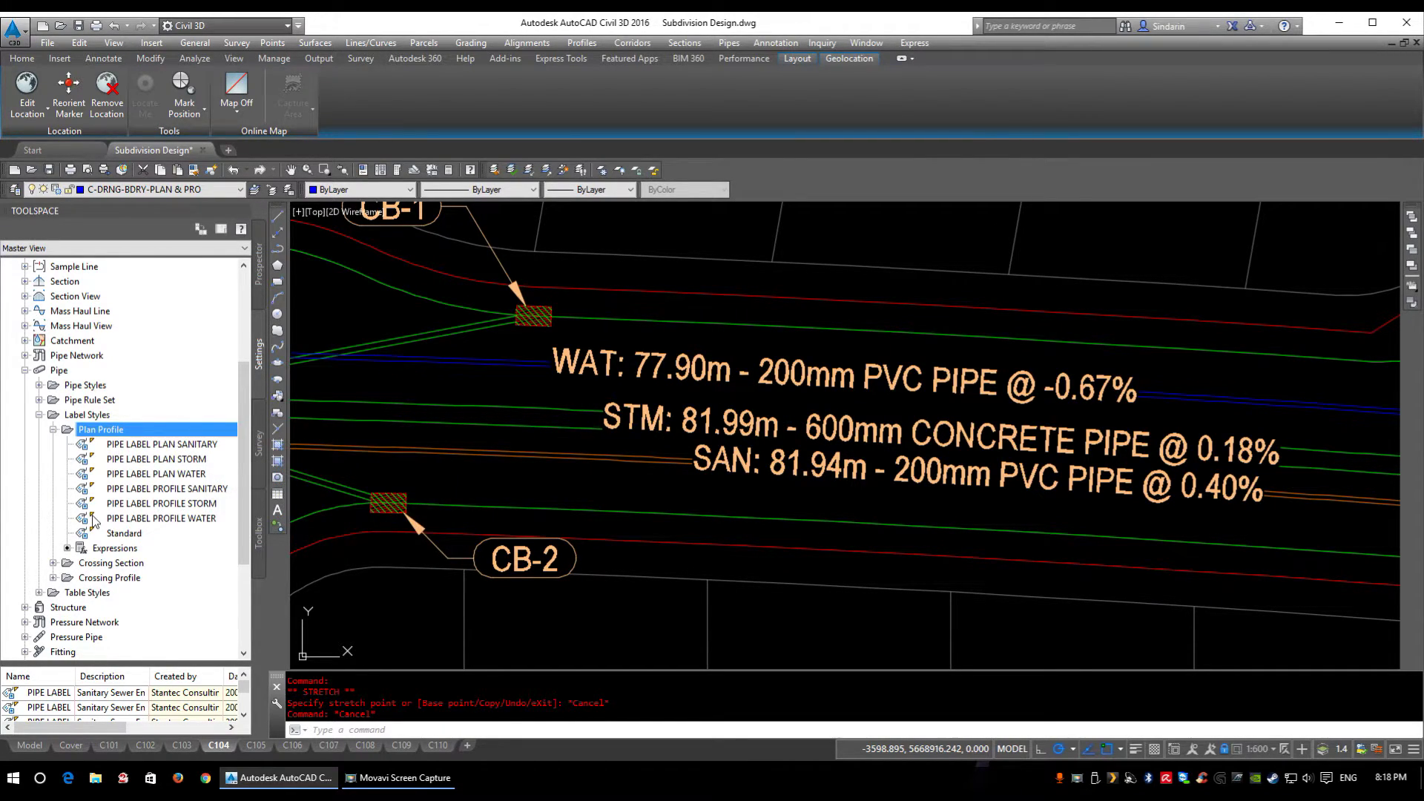
Create a new Plan Profile pipe label style named "Pipe Label Showing Northings Eastings"
mouse_move(172, 439)
mouse_move(159, 503)
right_click(132, 433)
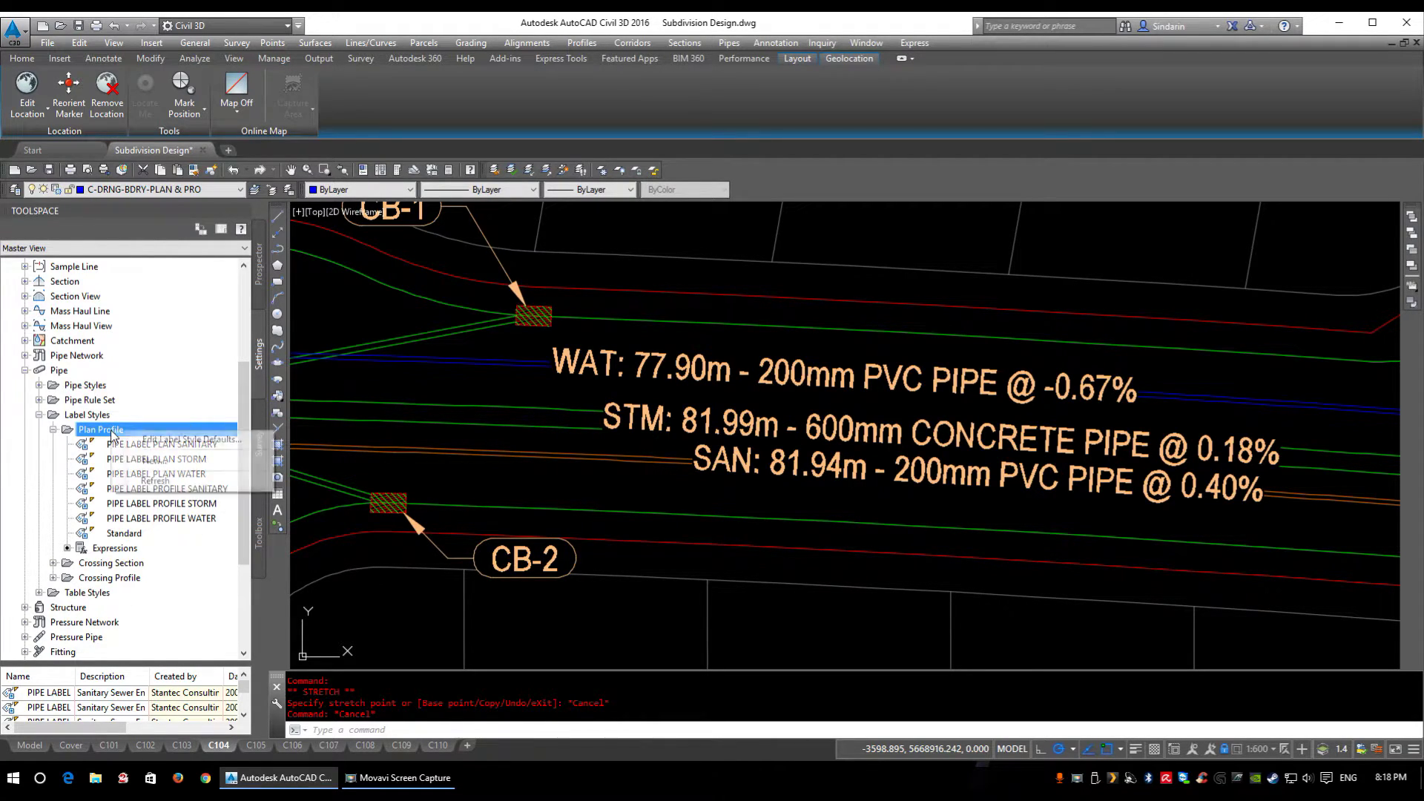
left_click(156, 462)
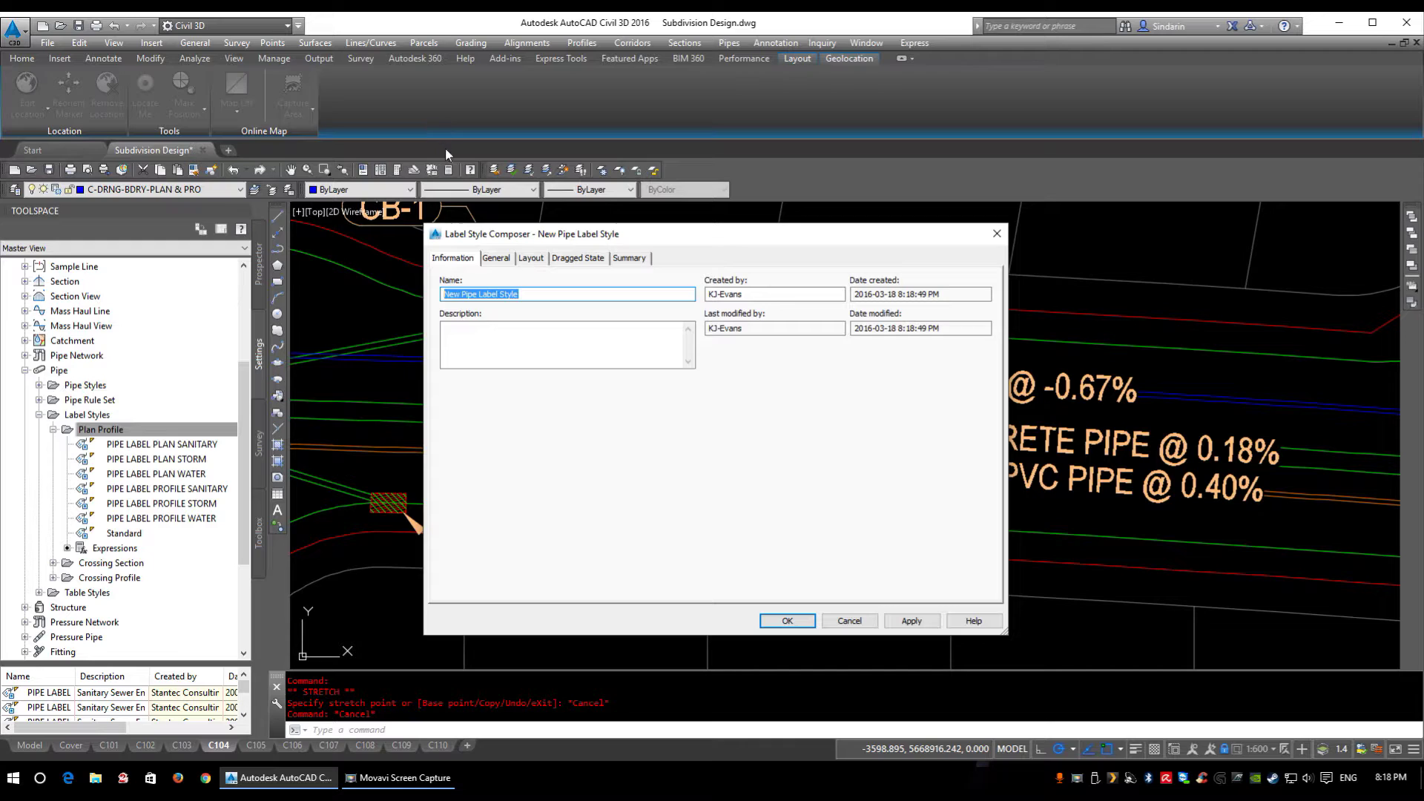
type("Pipe Label show")
key("BackSpace")
key("BackSpace")
type("S")
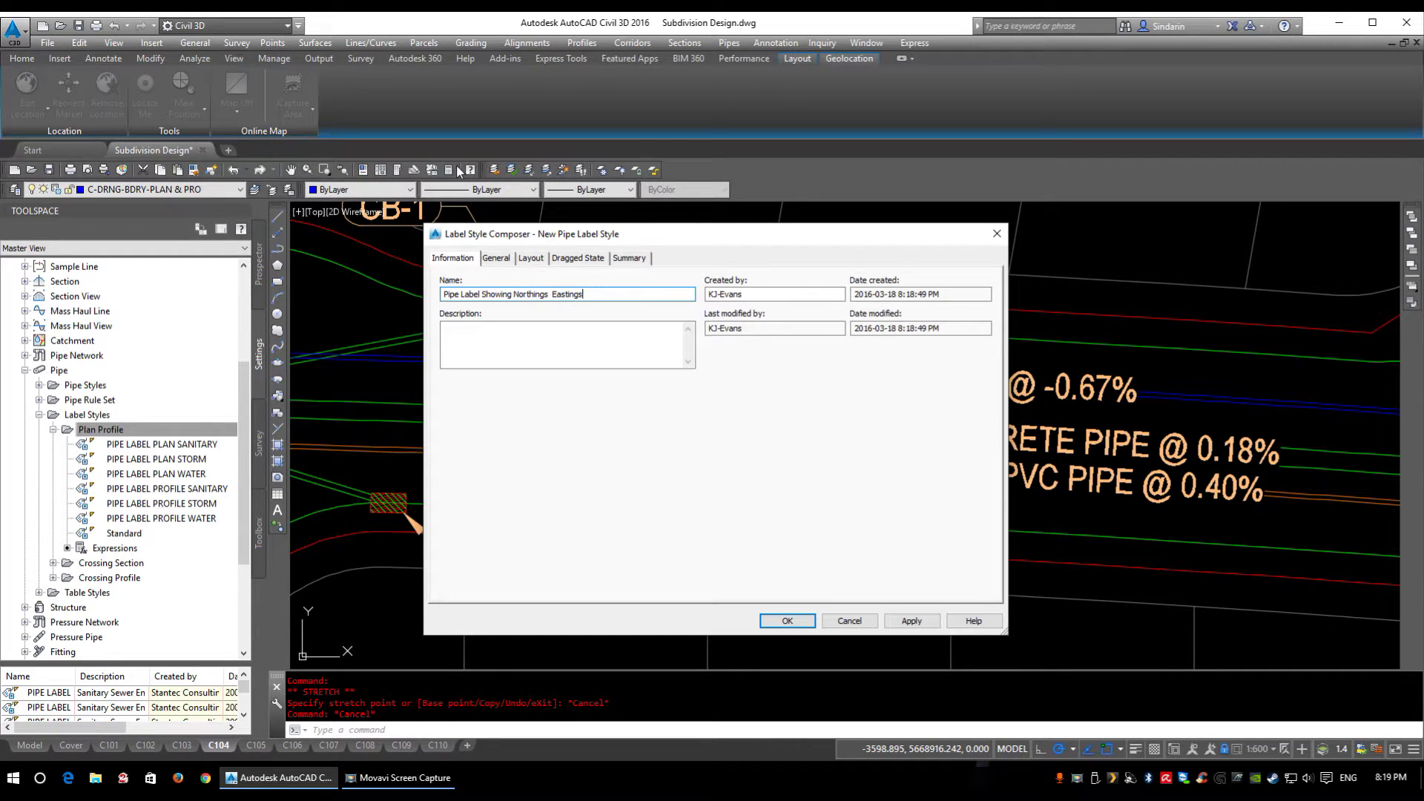
Assign the new label style to the layer C-LABL-PIPE
left_click(496, 261)
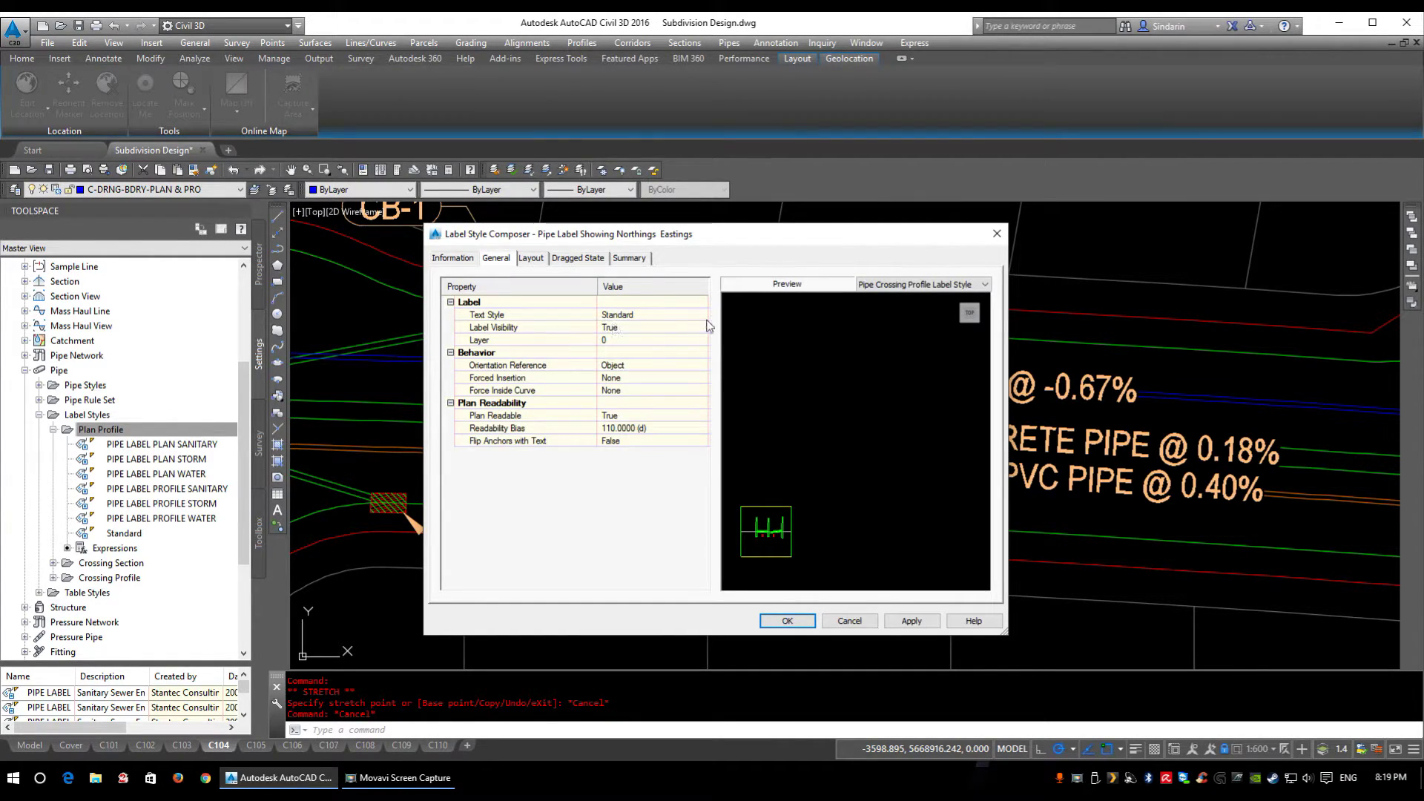
left_click(628, 340)
left_click(703, 341)
left_click_drag(937, 304, 938, 480)
scroll(538, 352, "up", 10)
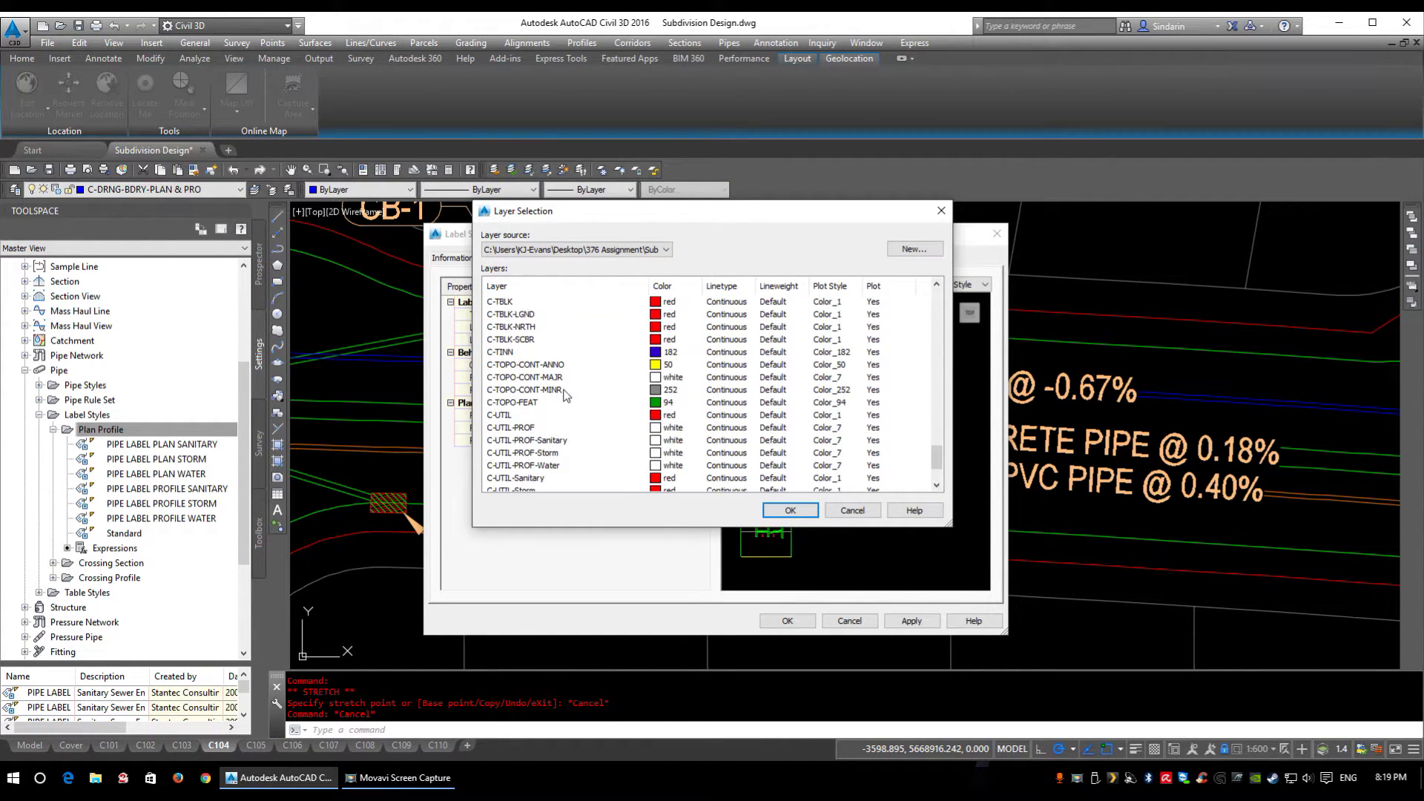
scroll(538, 352, "up", 10)
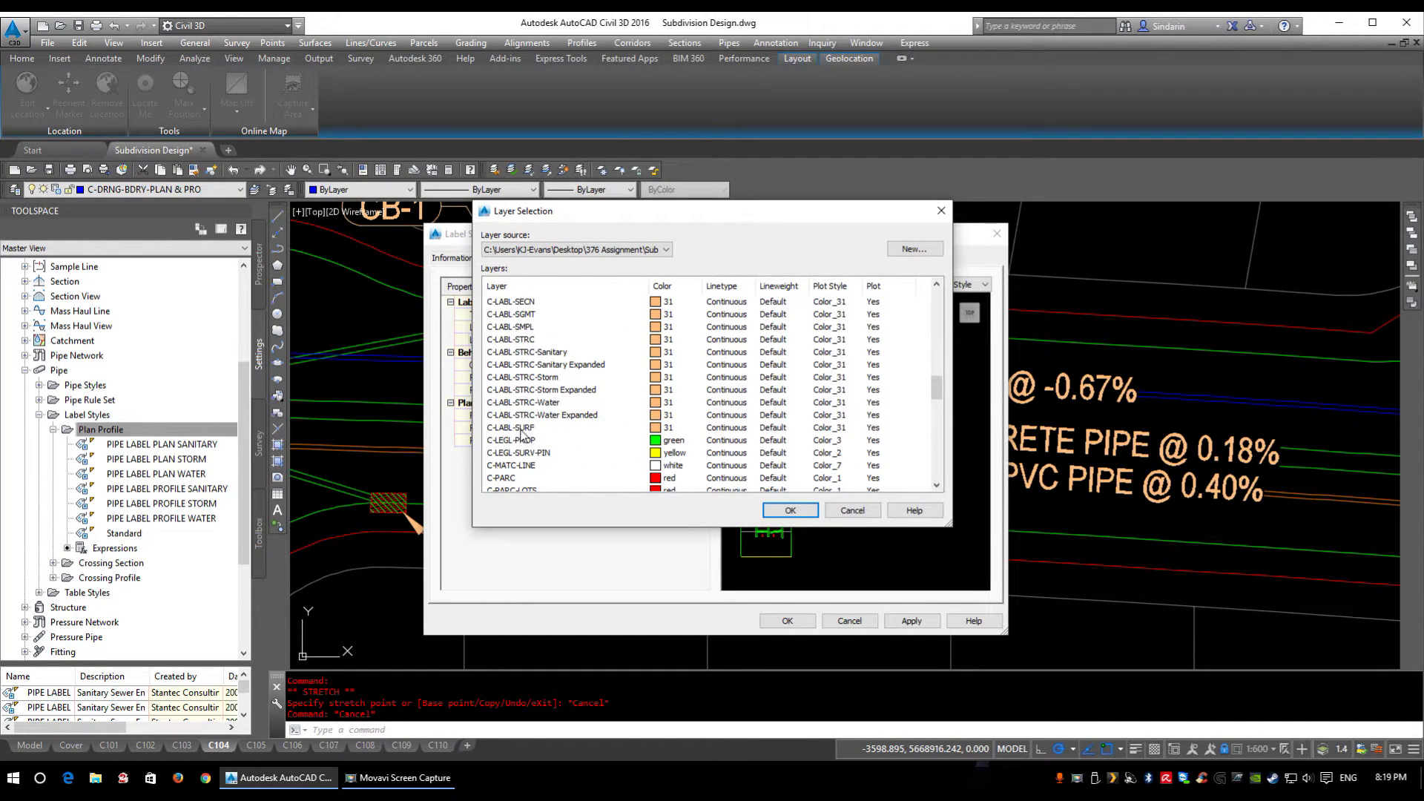
scroll(548, 356, "up", 2)
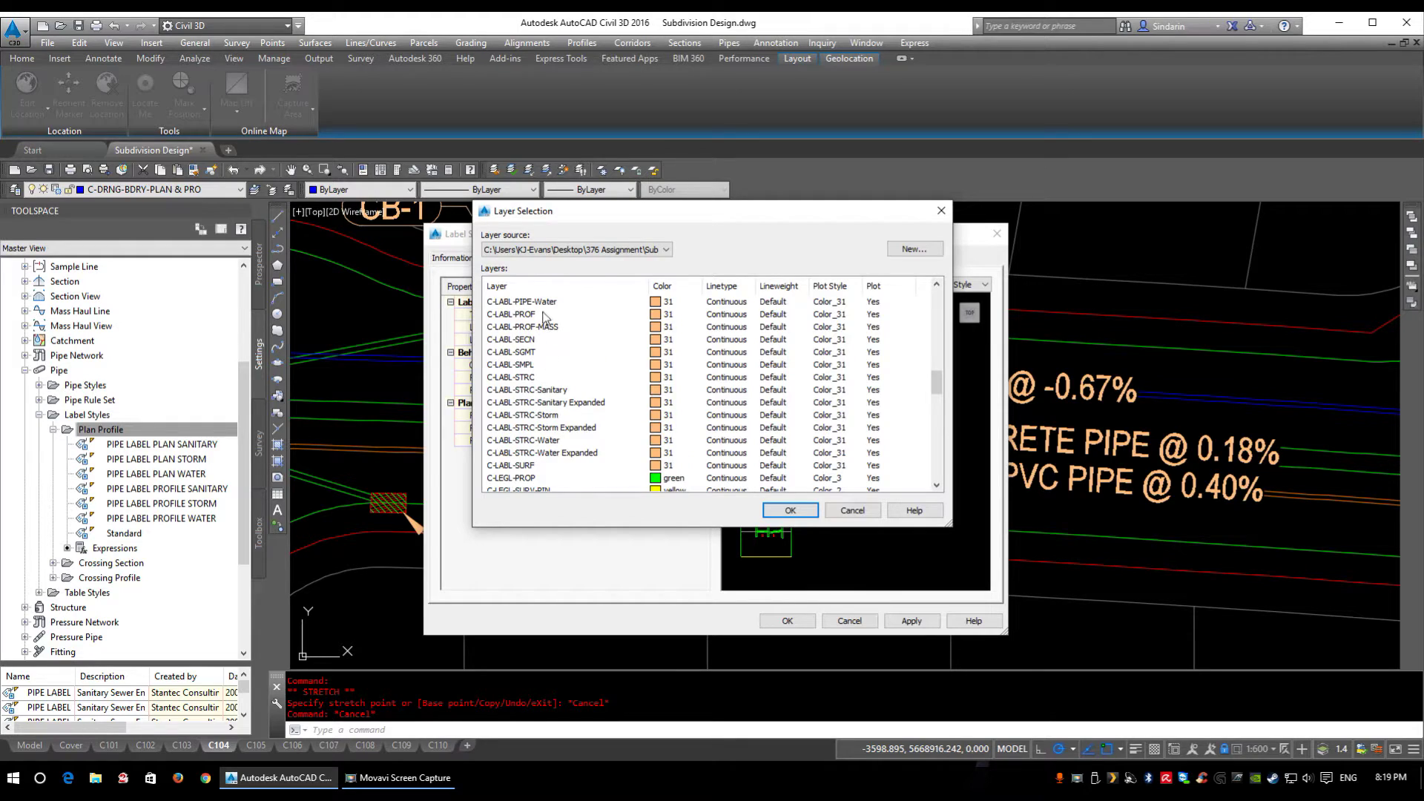
left_click(523, 303)
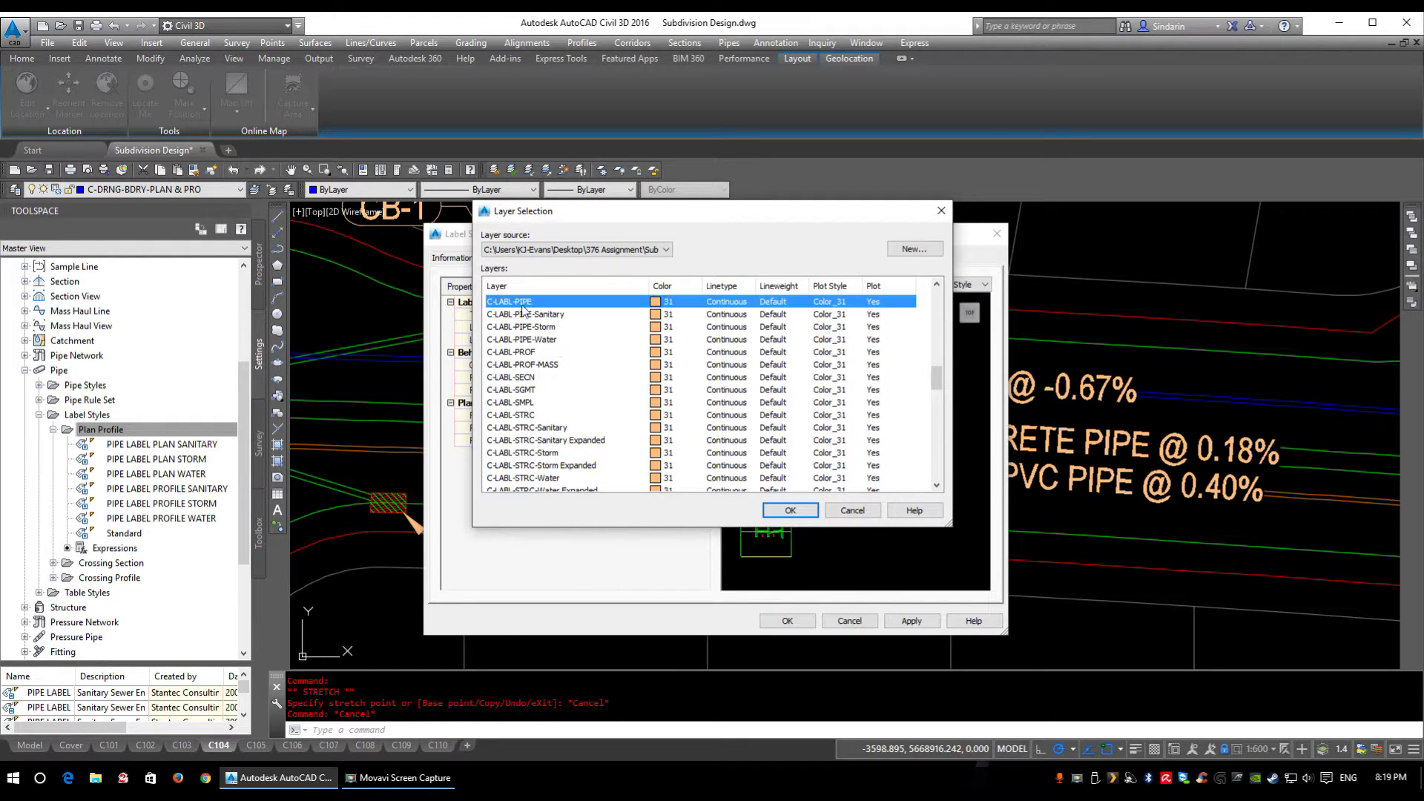
left_click(785, 509)
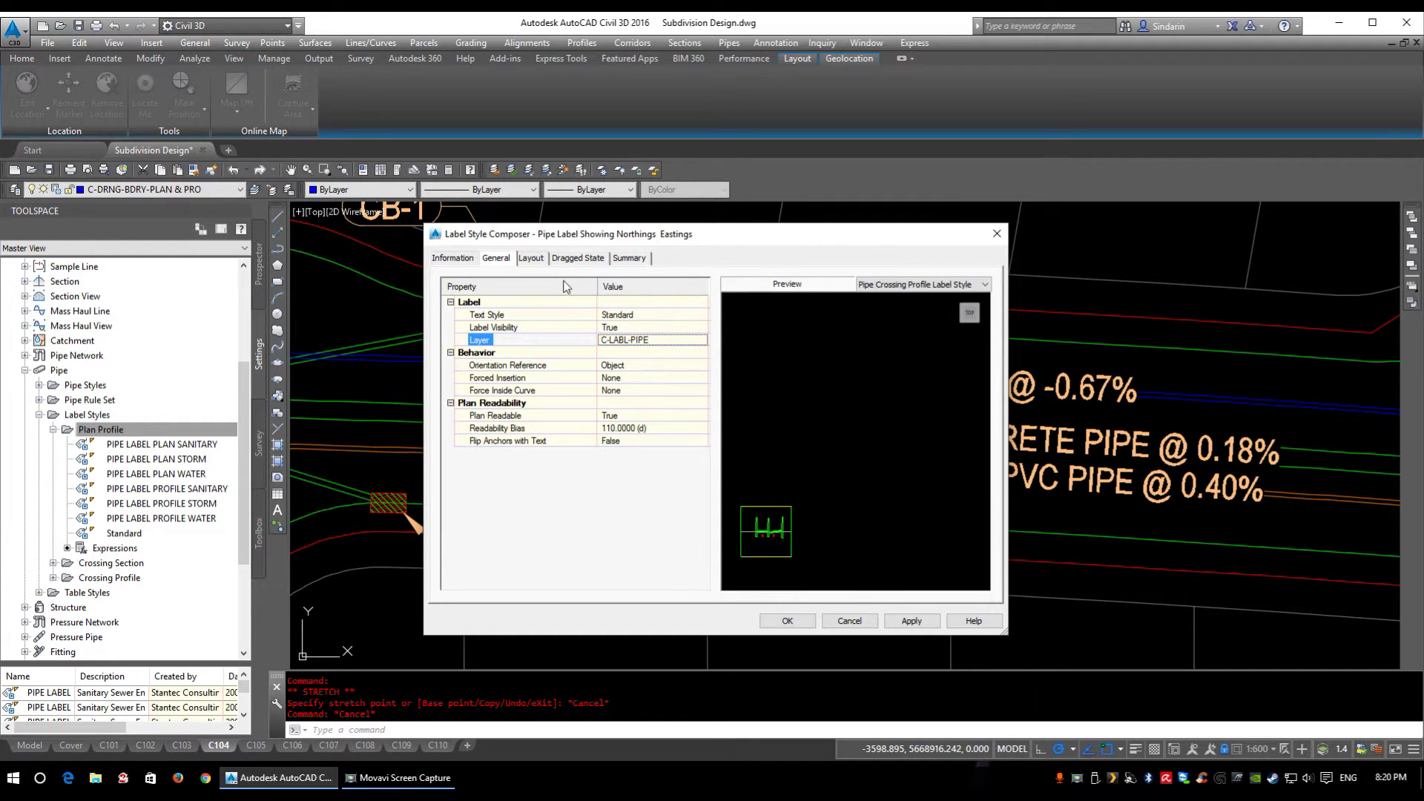
Set the text height of the label layout's Pipe Text component to 2.5 mm
left_click(537, 262)
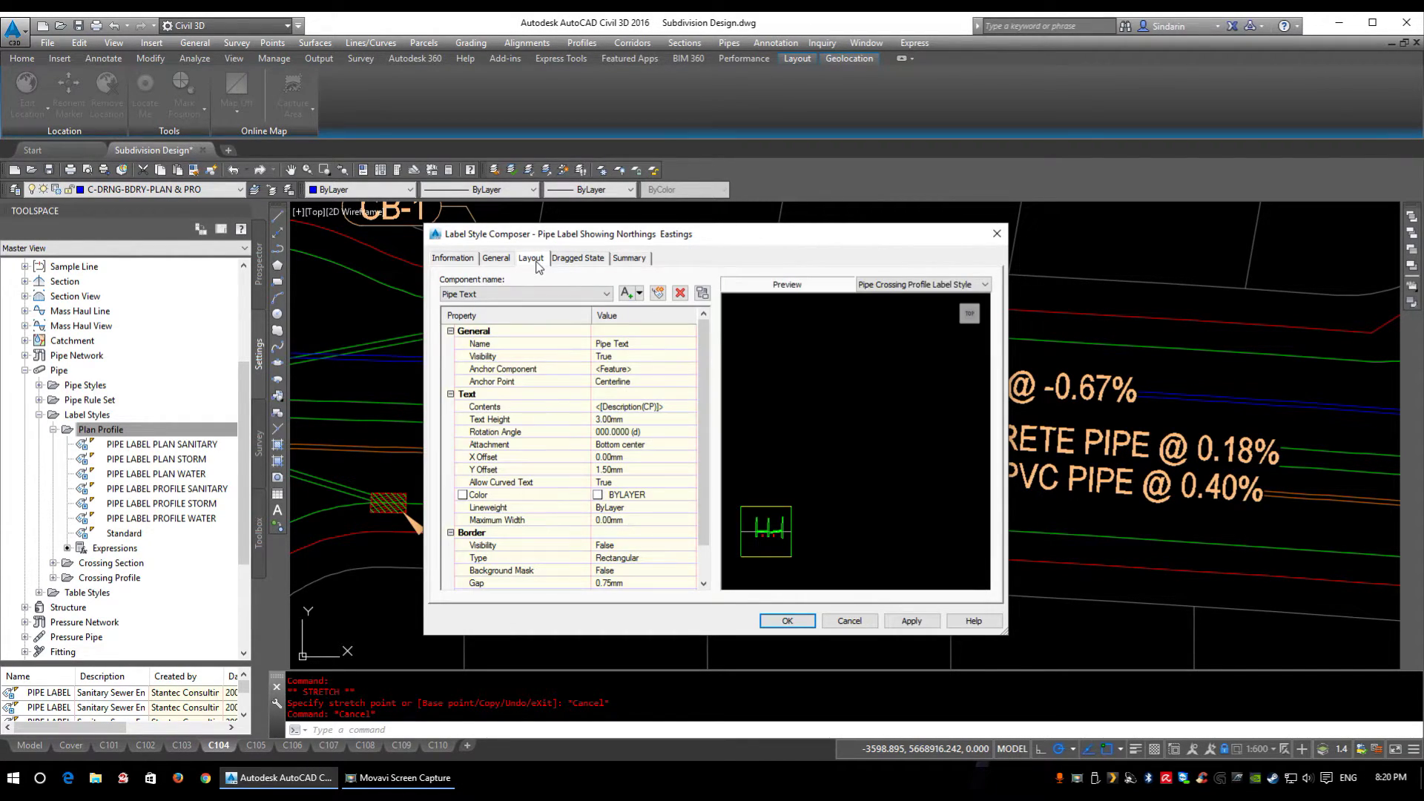
left_click_drag(730, 225, 708, 168)
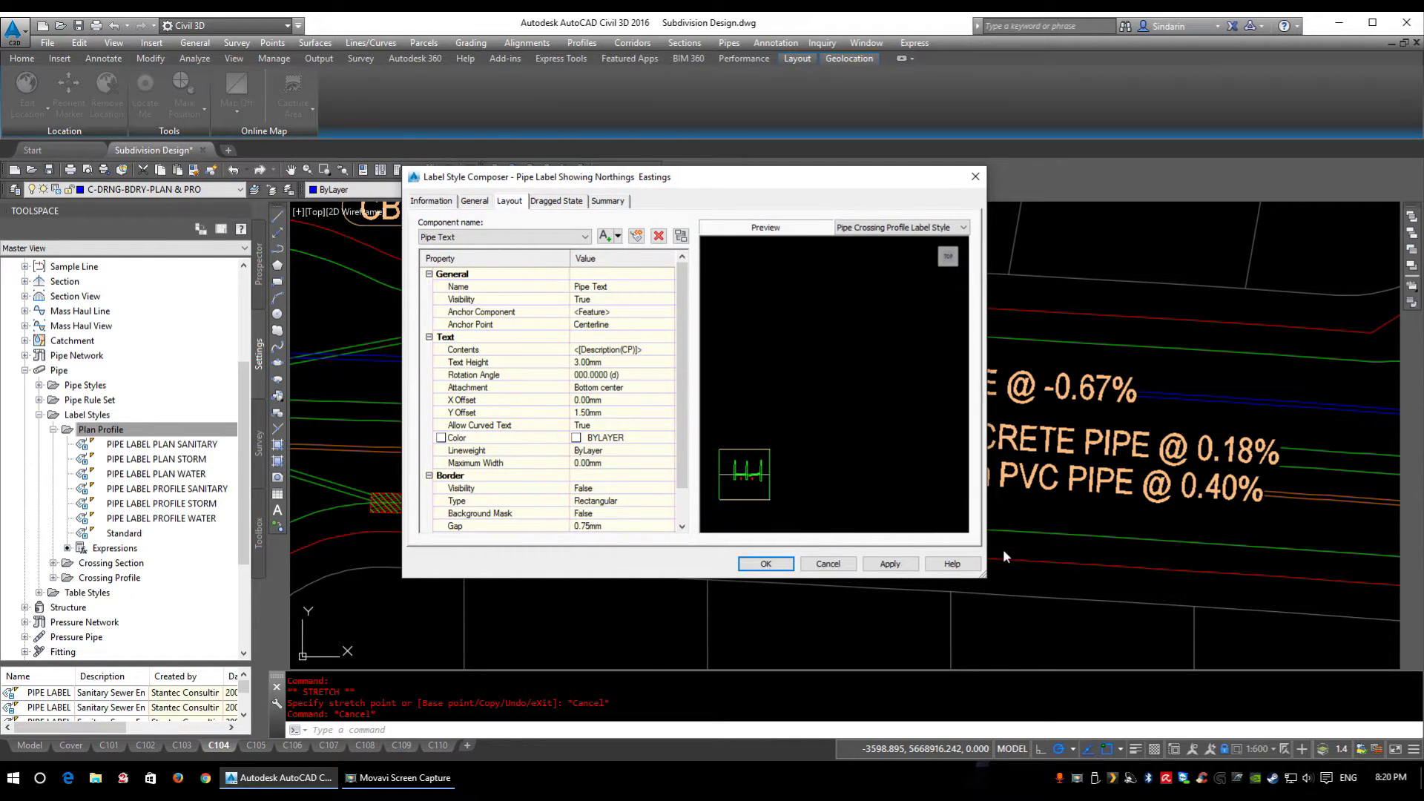
left_click_drag(979, 573, 1005, 611)
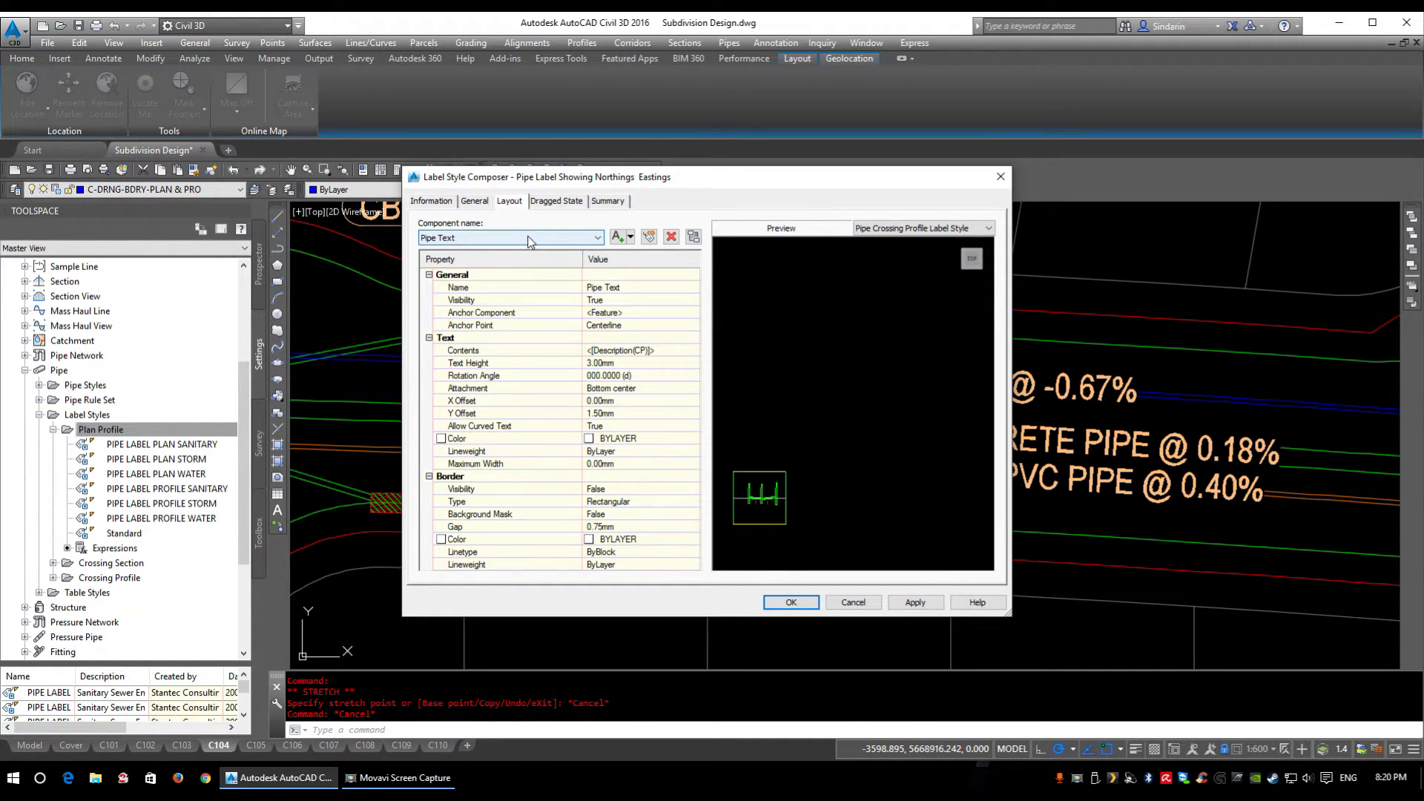
left_click(450, 327)
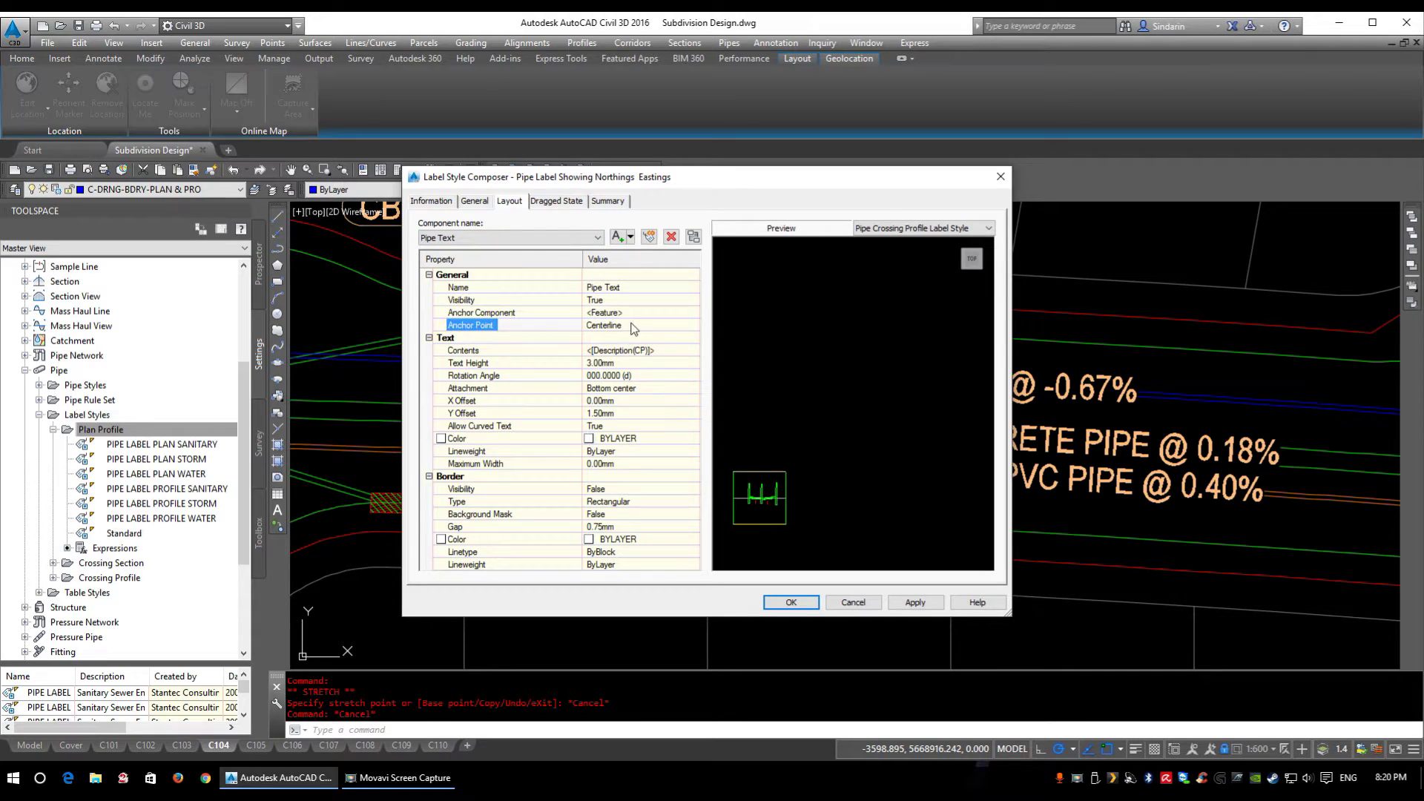
left_click(603, 351)
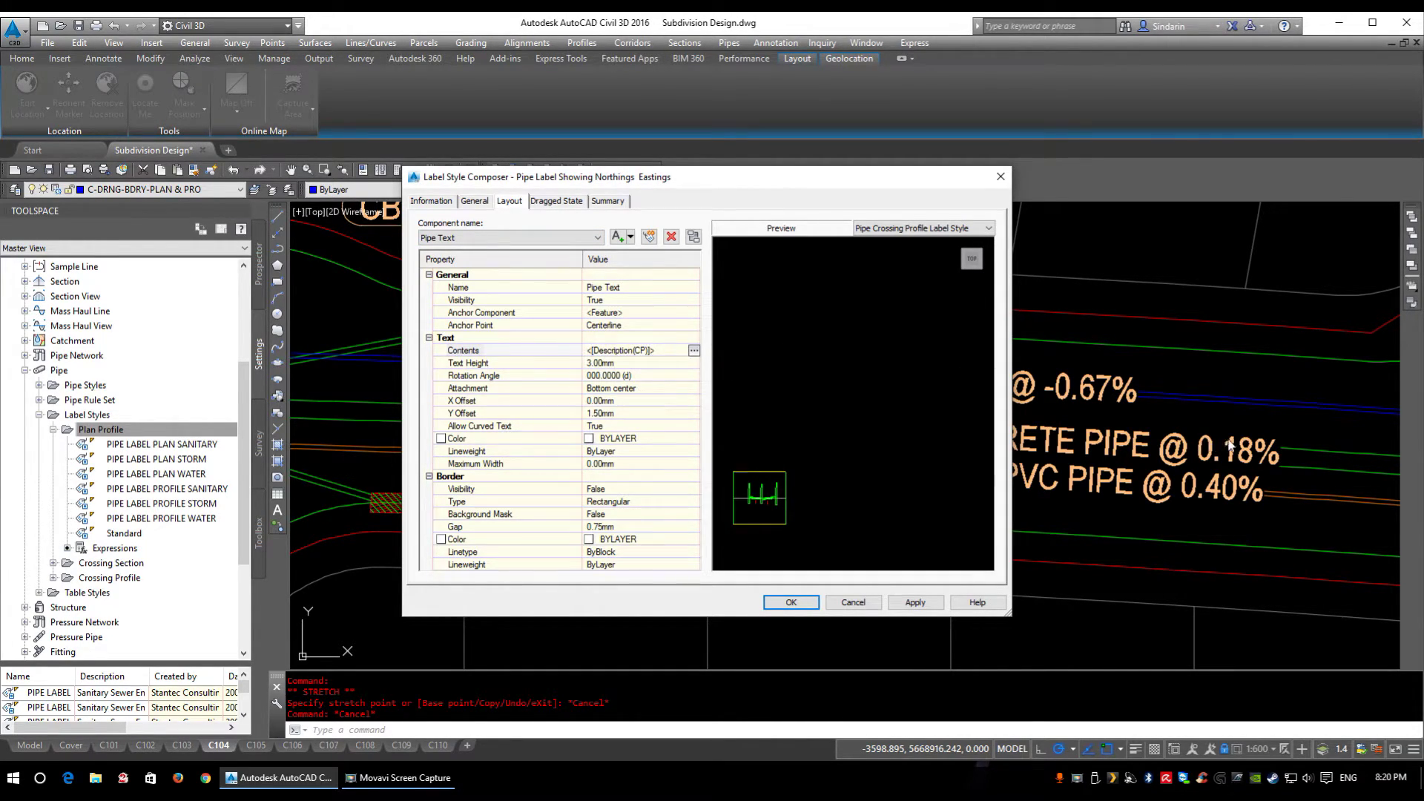
left_click(620, 363)
type("2.5")
key("Return")
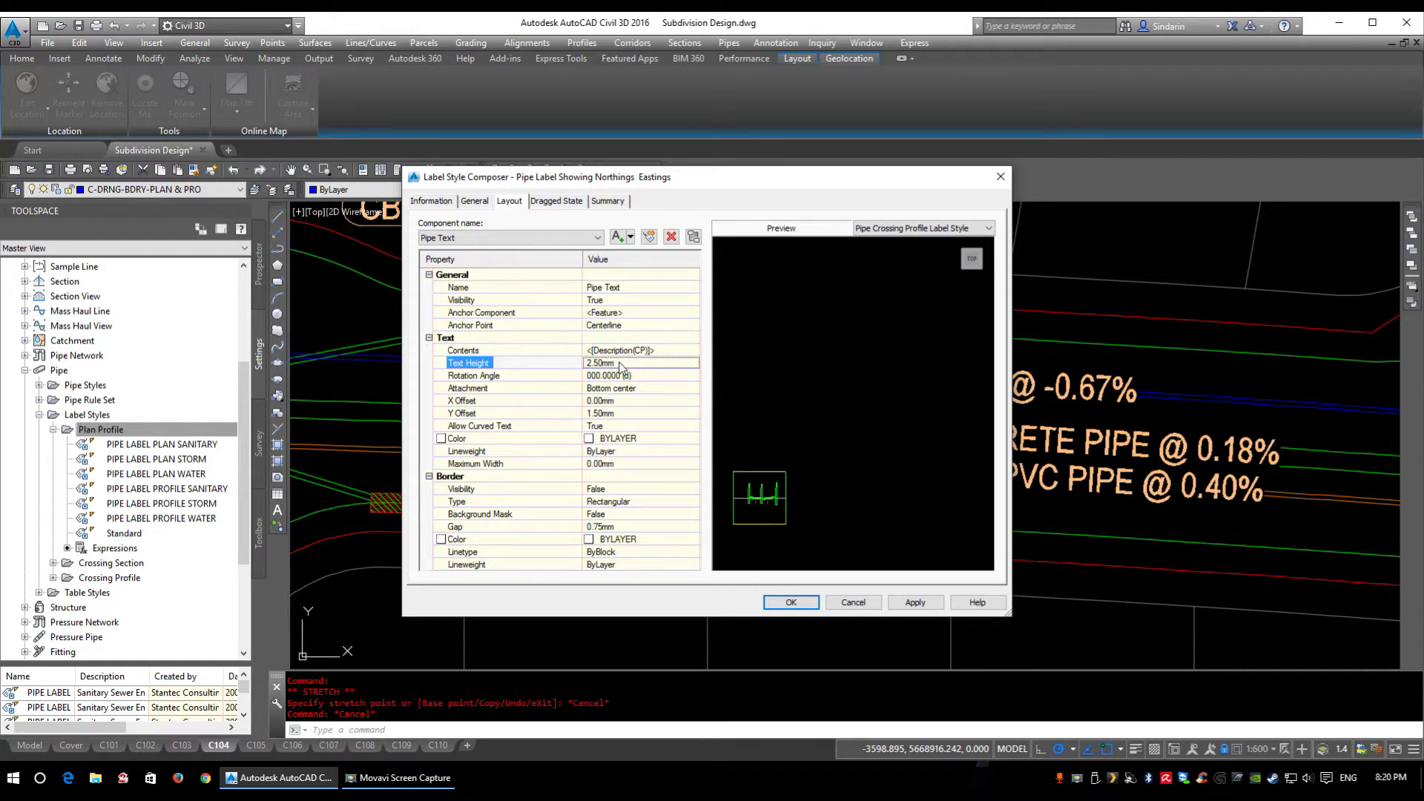
Set the Pipe Text attachment to Middle center and its Y offset to 0 mm
left_click(663, 389)
left_click(663, 389)
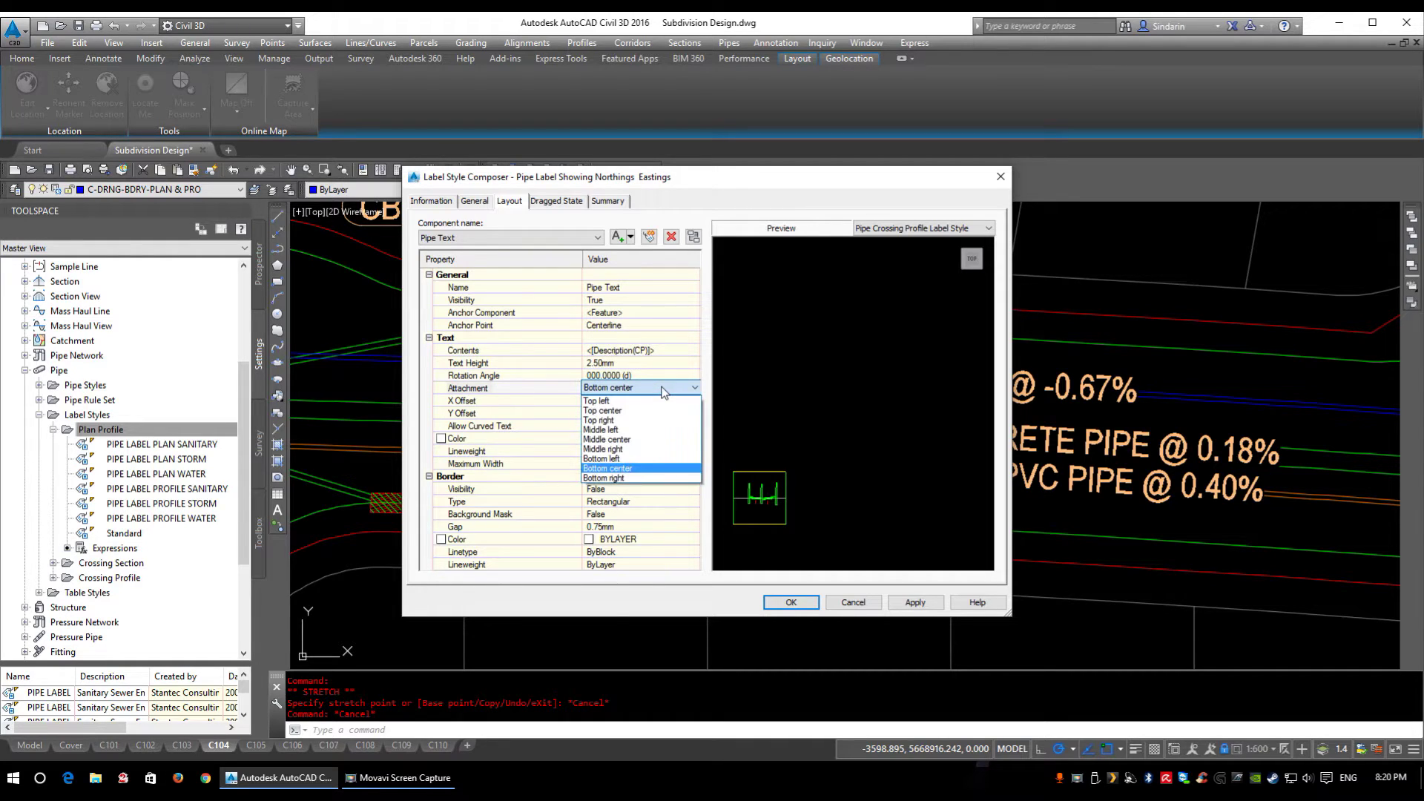
left_click(634, 439)
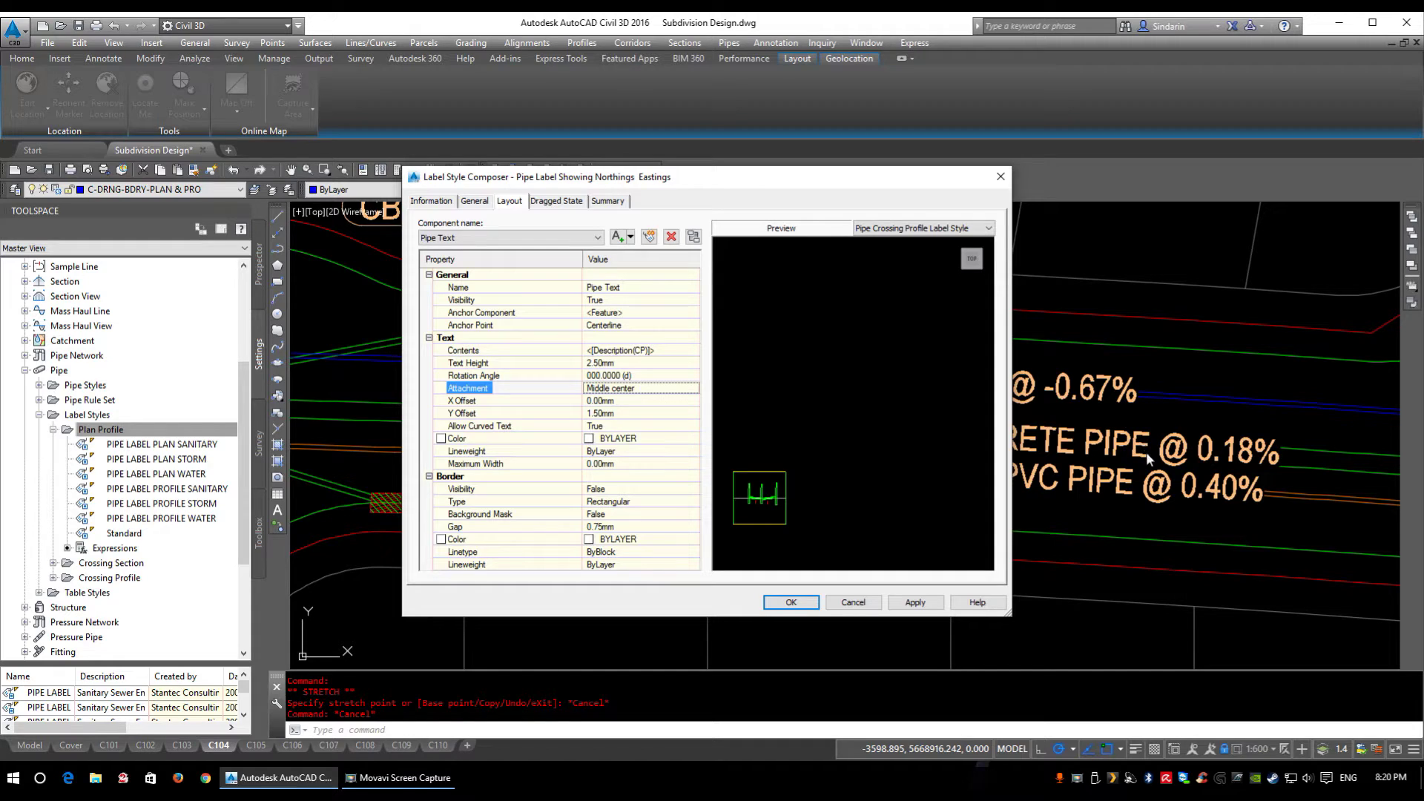
left_click(604, 413)
left_click(512, 401)
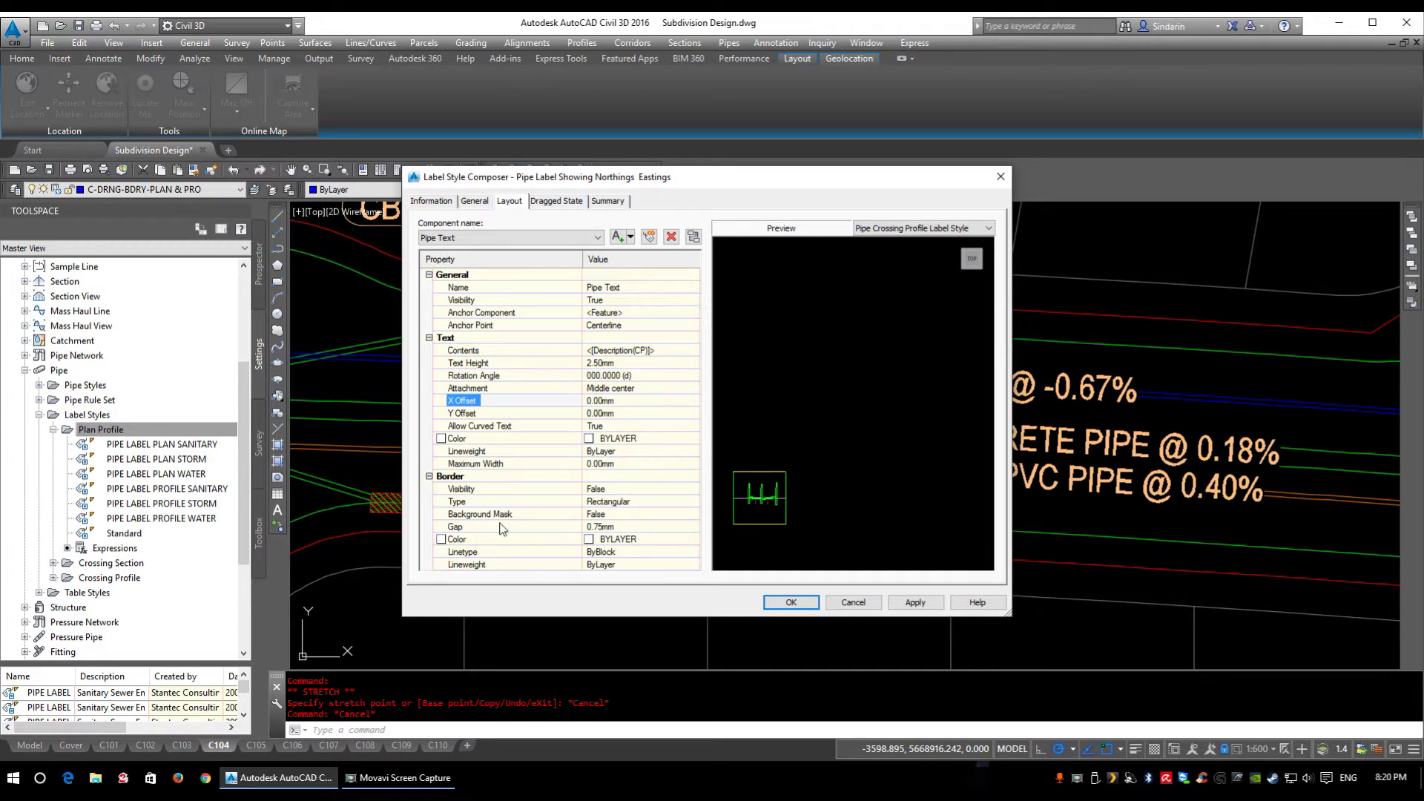
Enable the background mask for the Pipe Text border and set the border gap to 0.1 mm
left_click(621, 515)
left_click(621, 517)
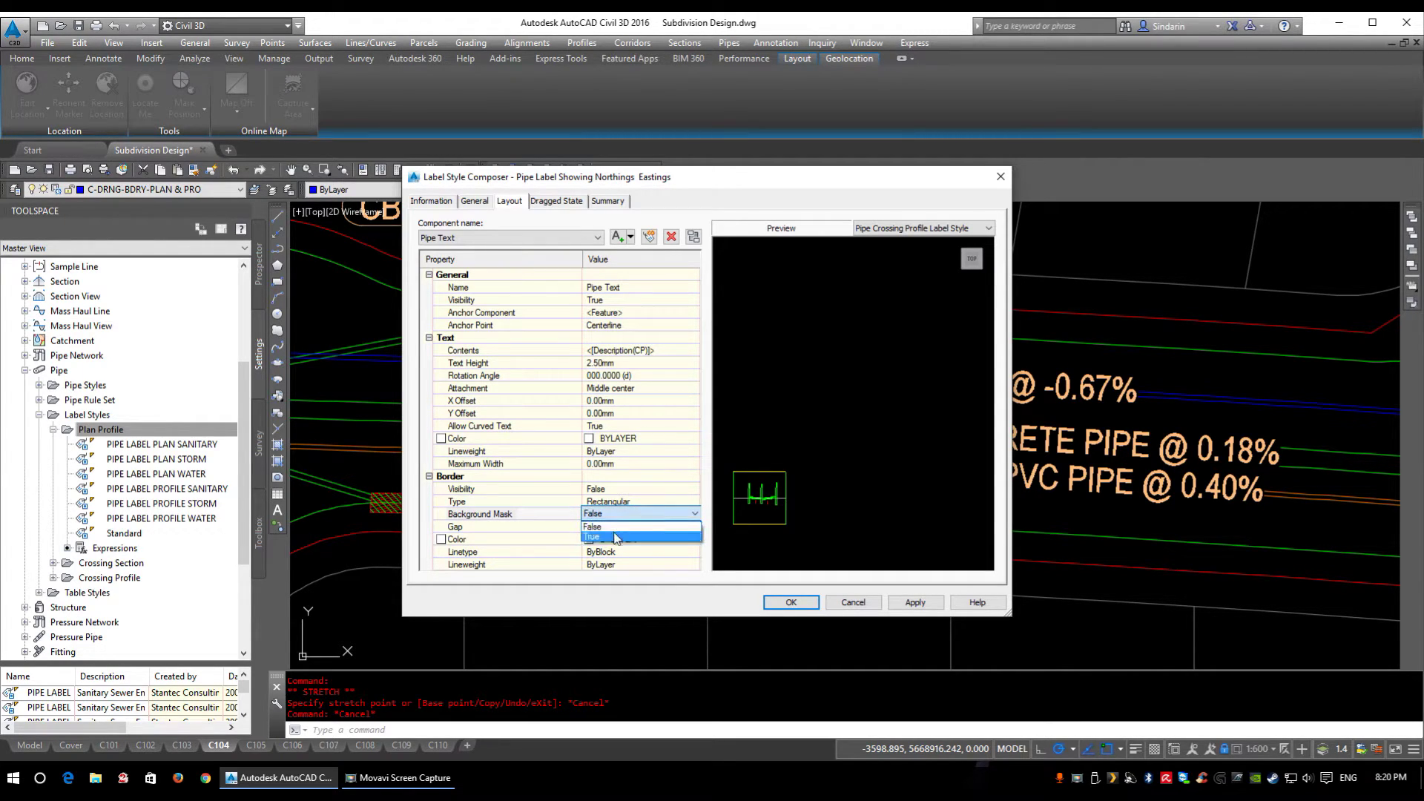
left_click(623, 528)
left_click_drag(836, 178, 461, 166)
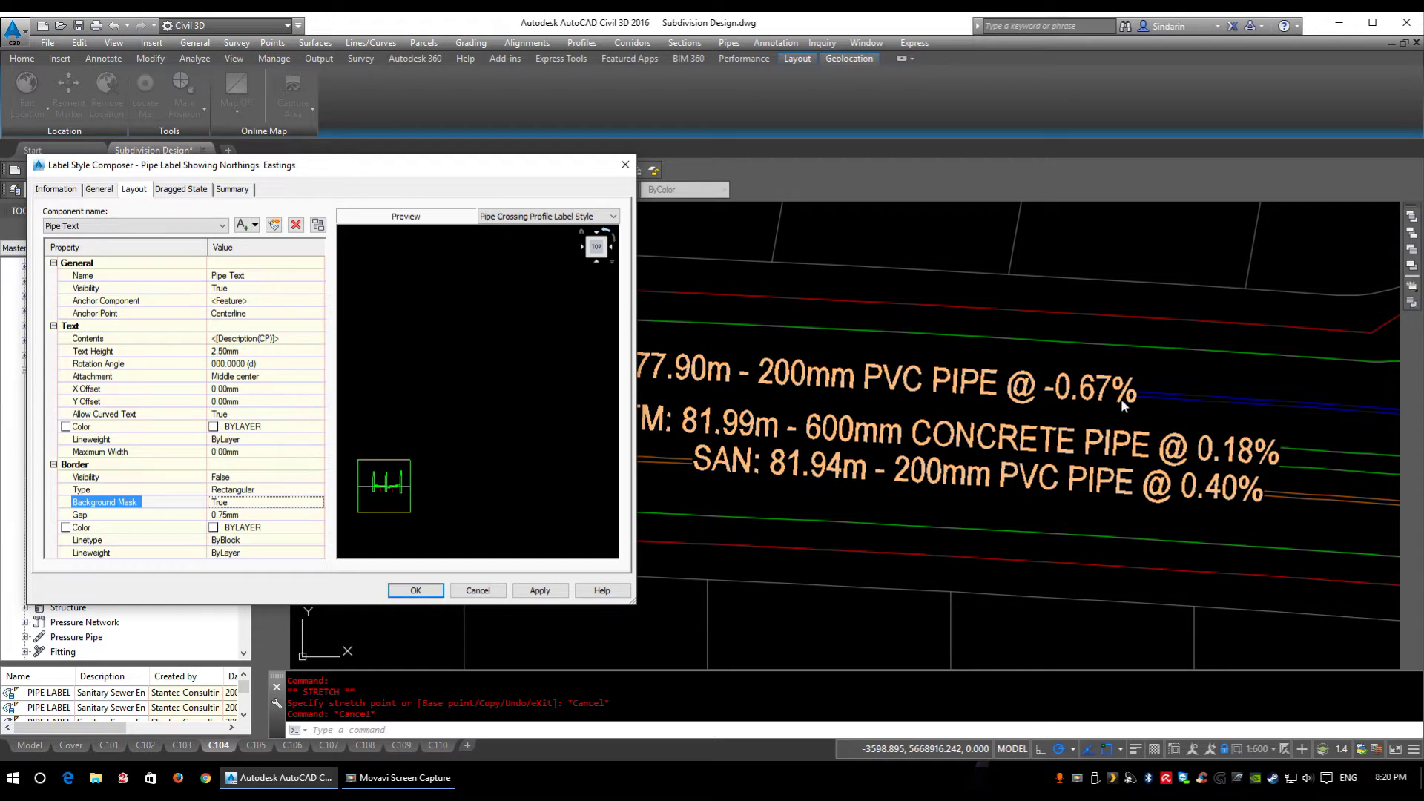
left_click_drag(535, 167, 551, 421)
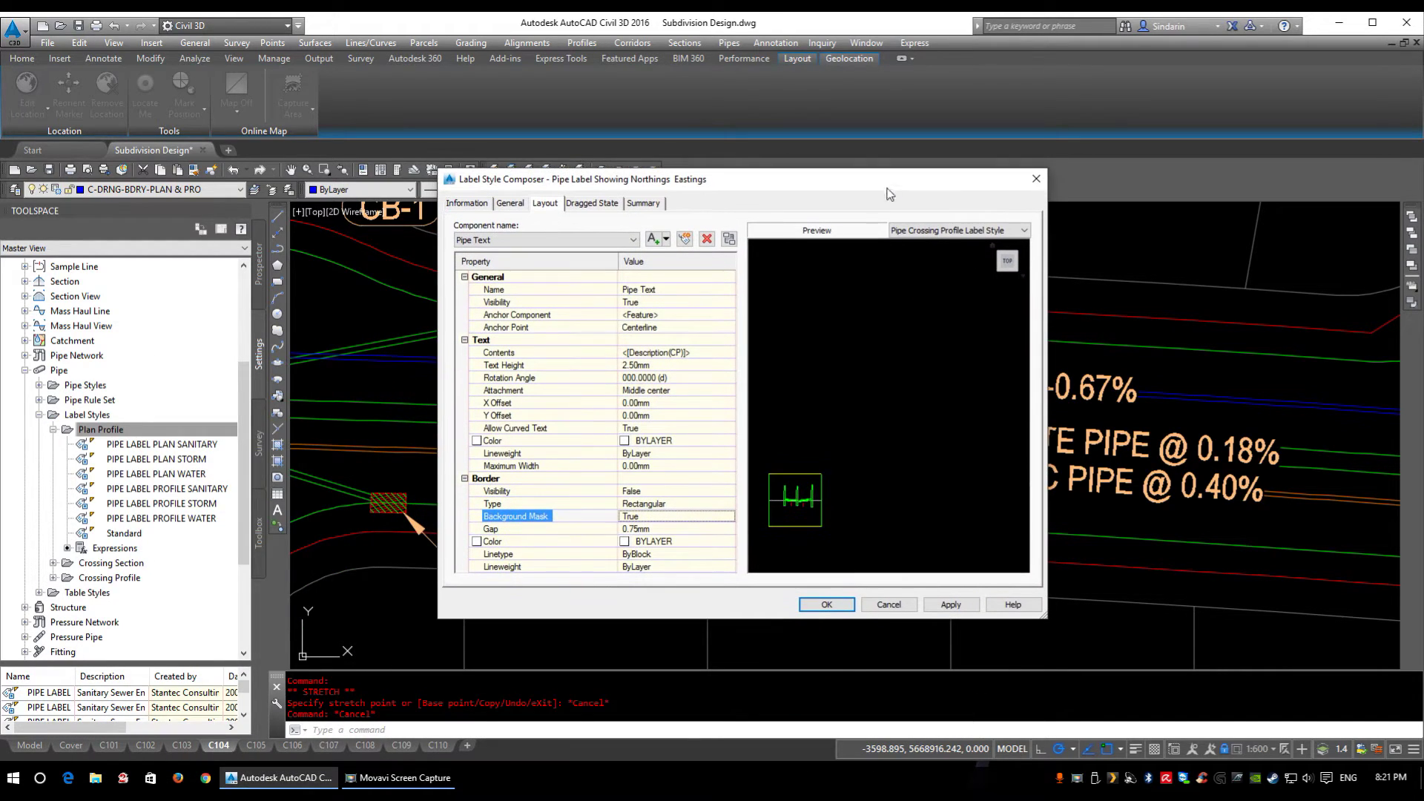
left_click(655, 527)
type(".1")
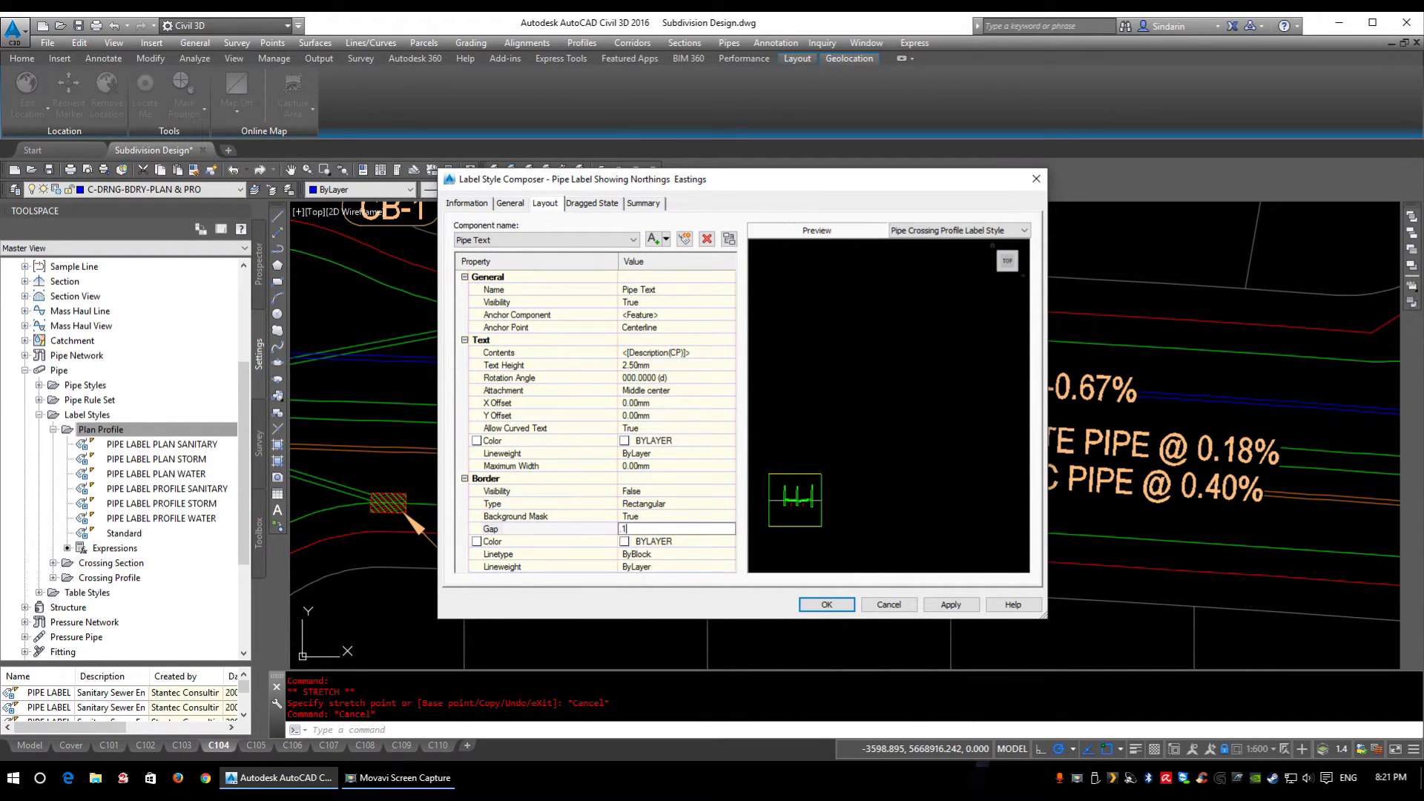
left_click(494, 479)
left_click(500, 354)
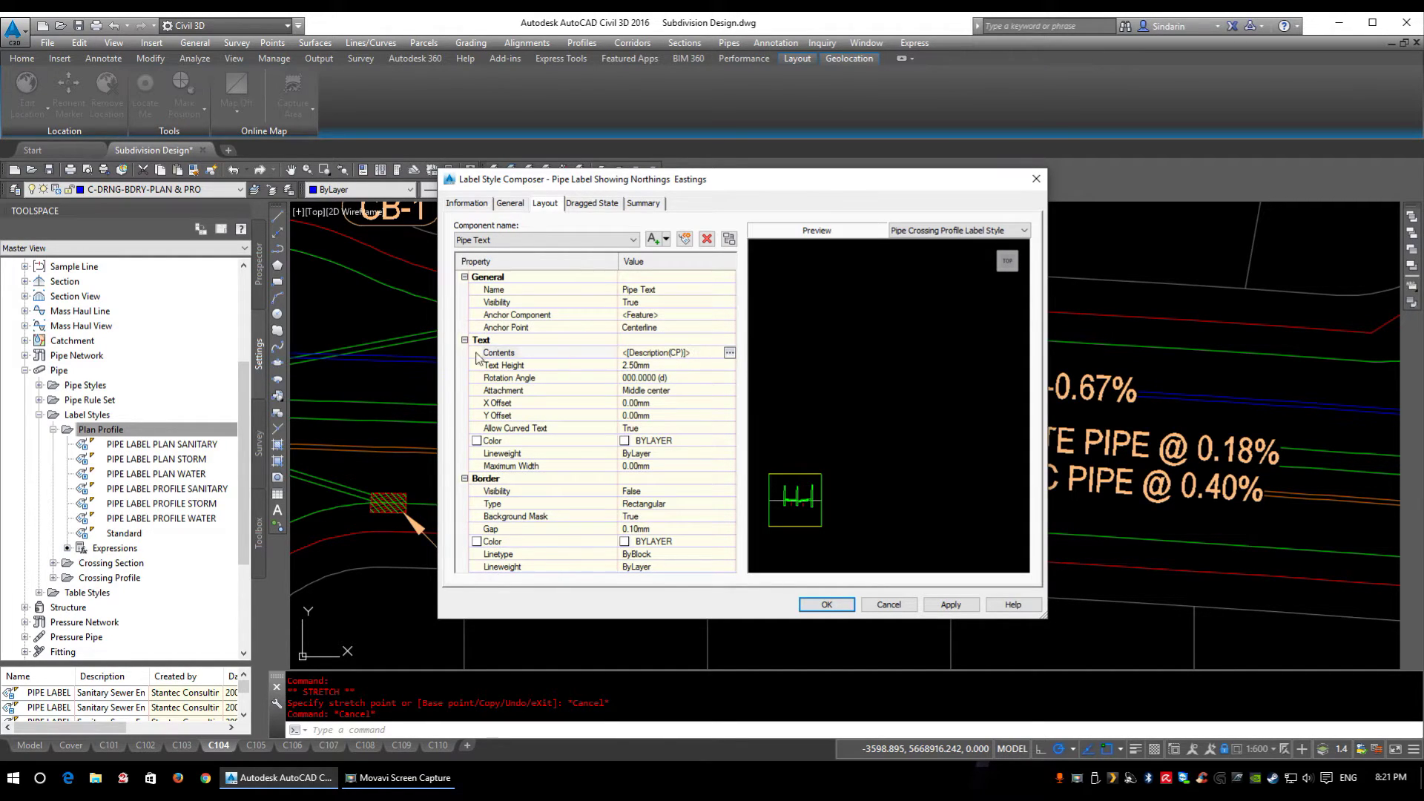
Open the Pipe Text contents for editing in an enlarged editor and delete the existing Description field
left_click(730, 353)
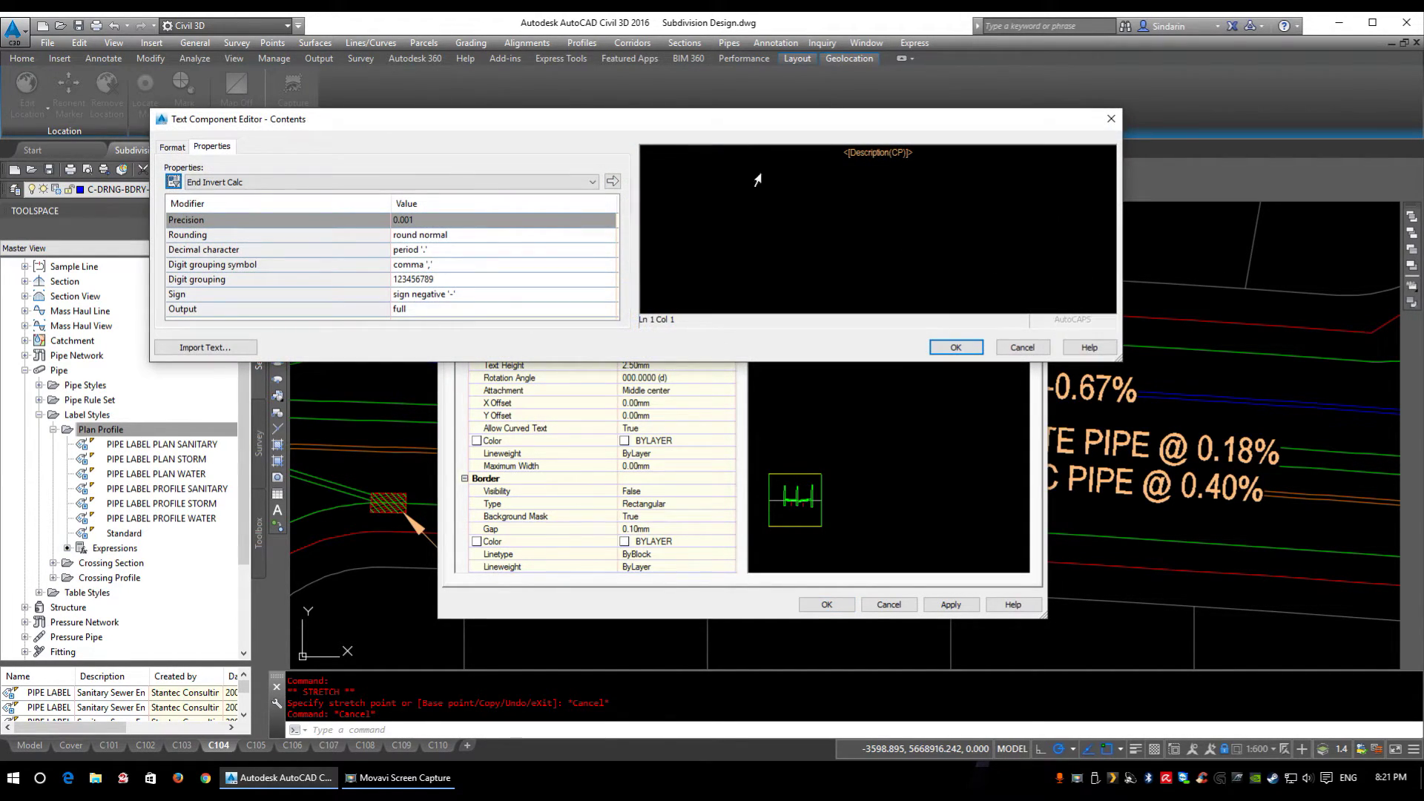
left_click_drag(853, 120, 904, 110)
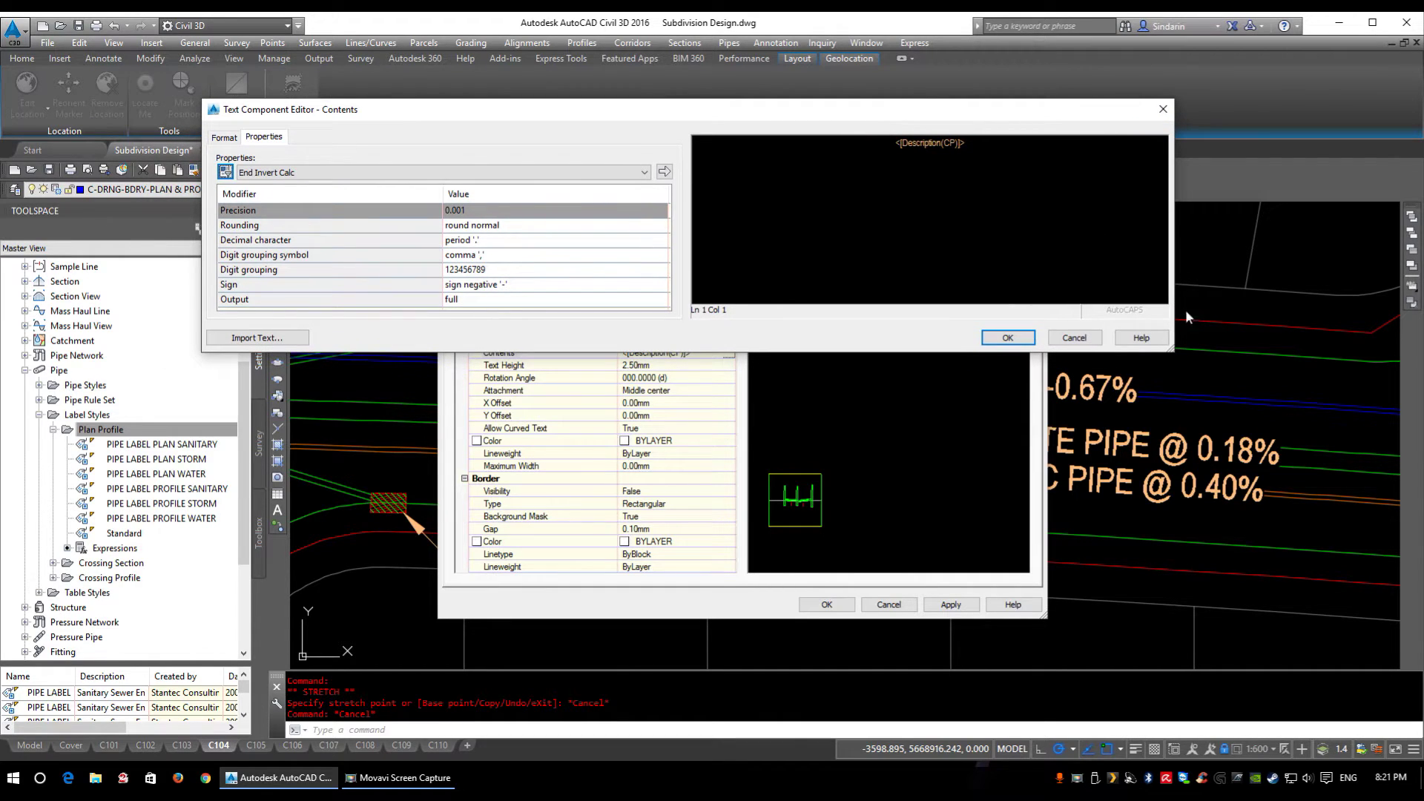
left_click_drag(1170, 349, 1125, 513)
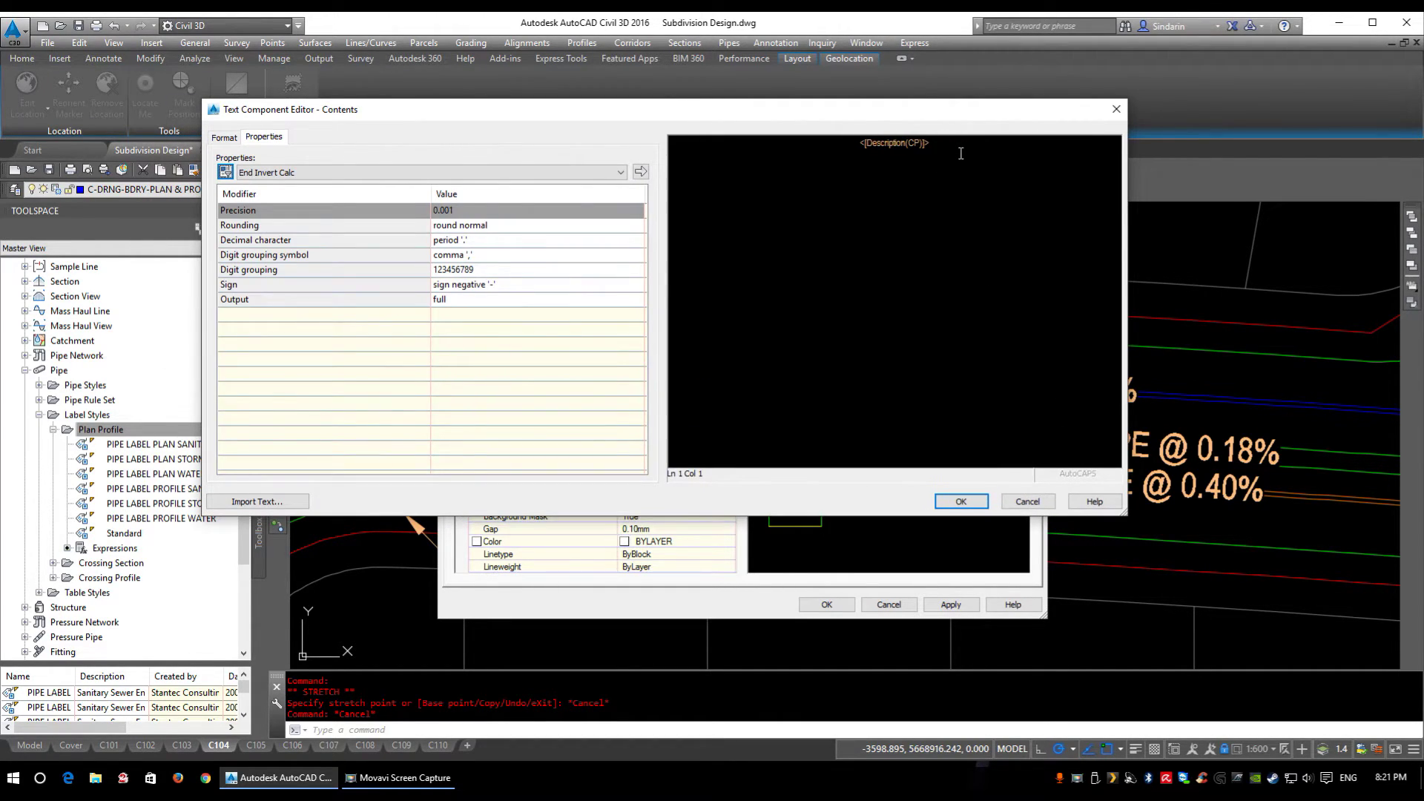
left_click(926, 143)
key("Delete")
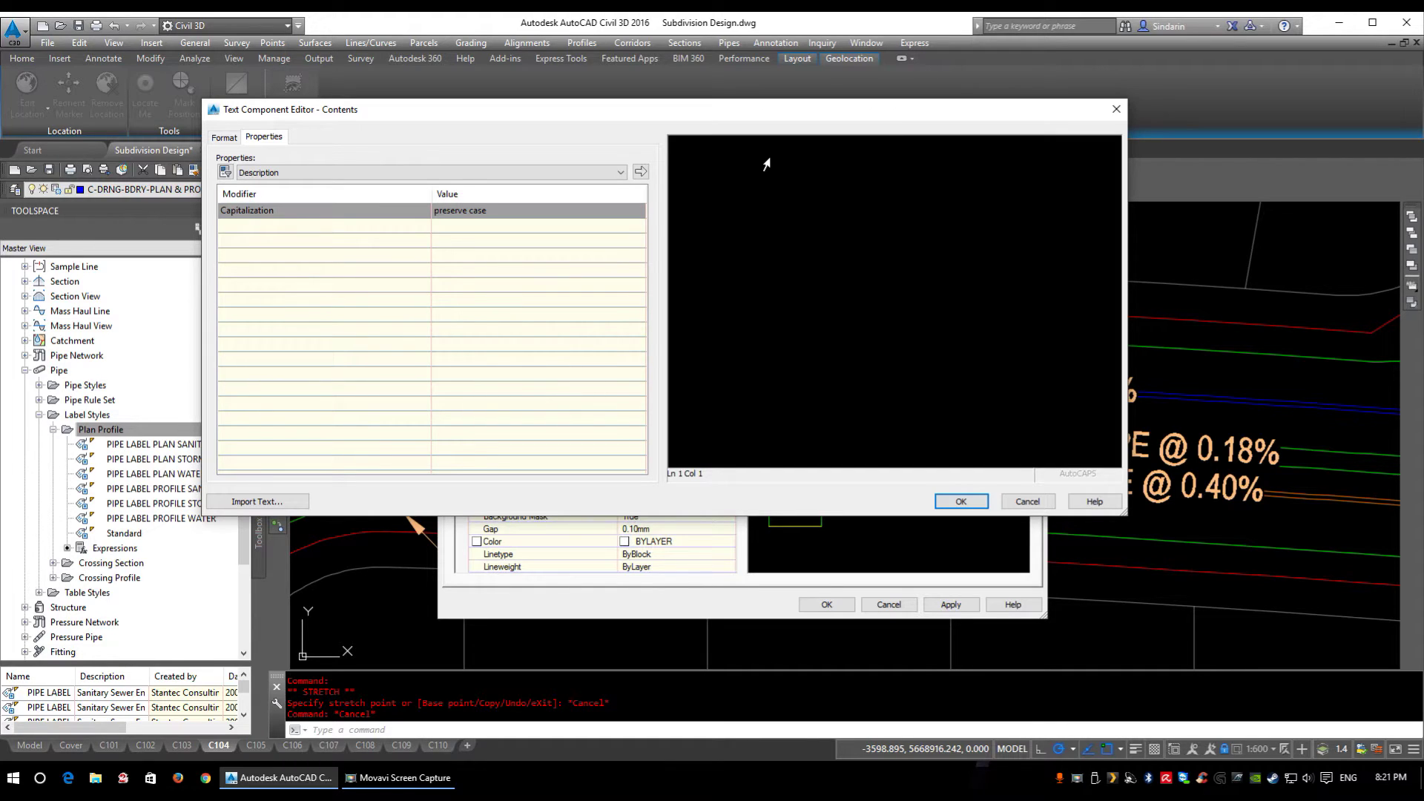
Look through the pipe properties available for the label contents, from End Invert Calc to Return Period
left_click(401, 173)
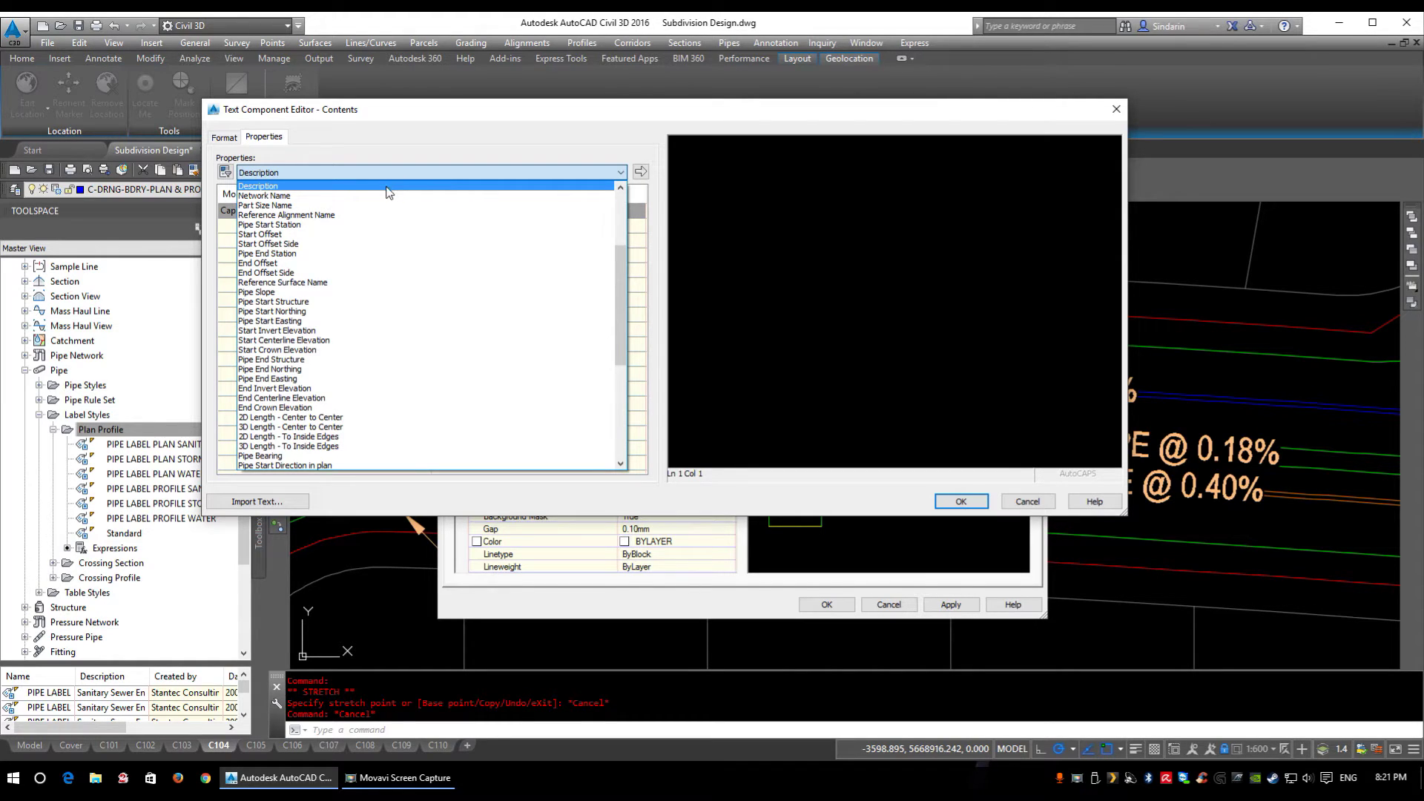
scroll(381, 198, "up", 5)
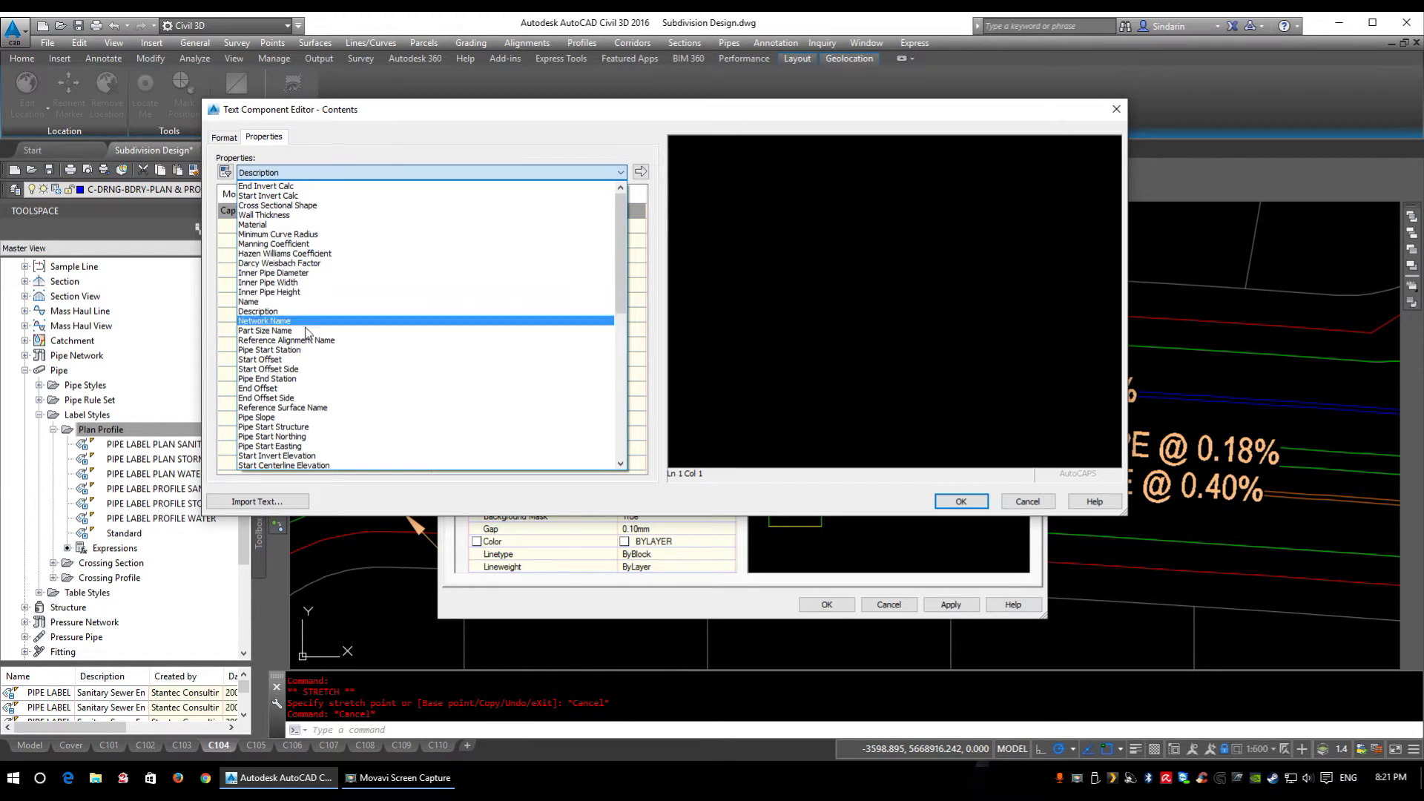
scroll(316, 352, "down", 3)
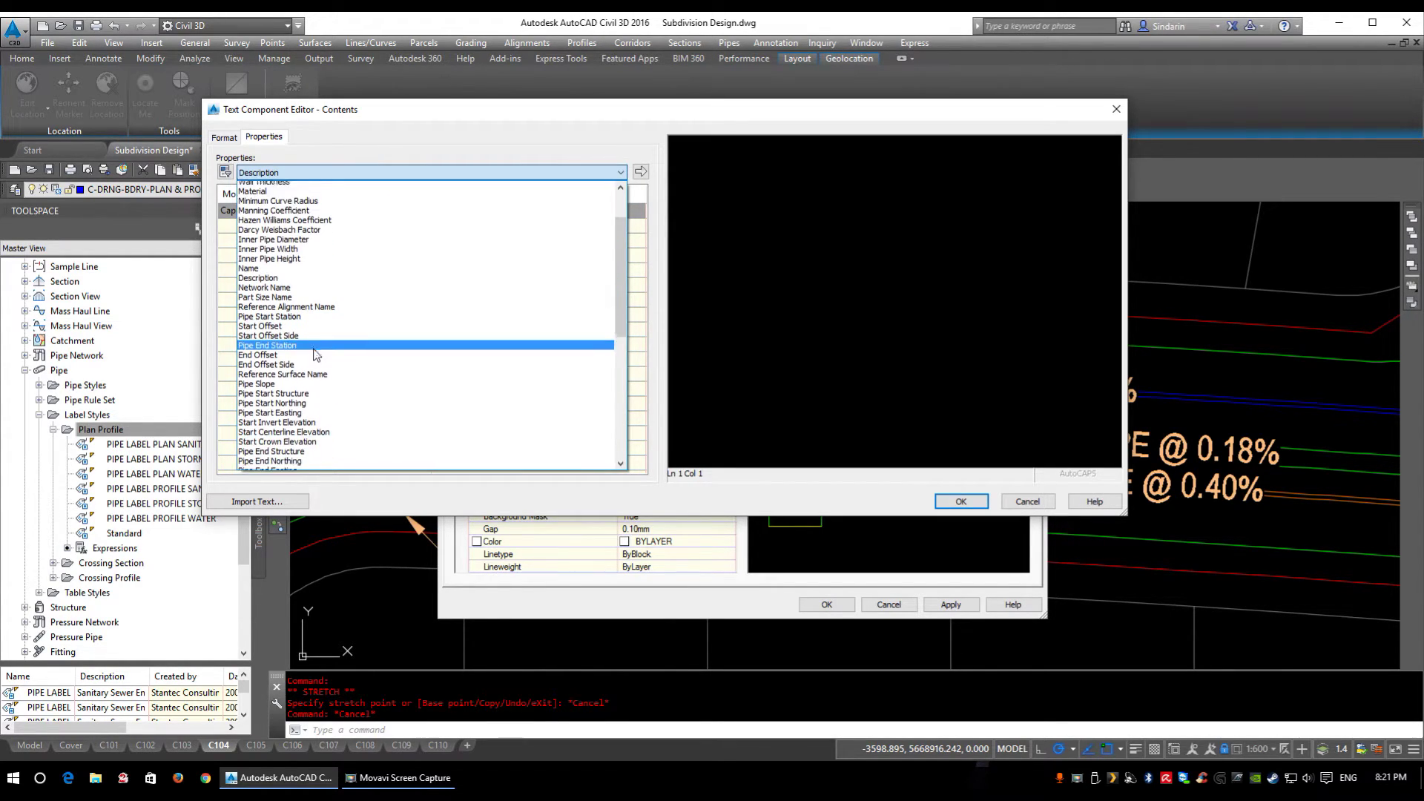
scroll(331, 368, "down", 3)
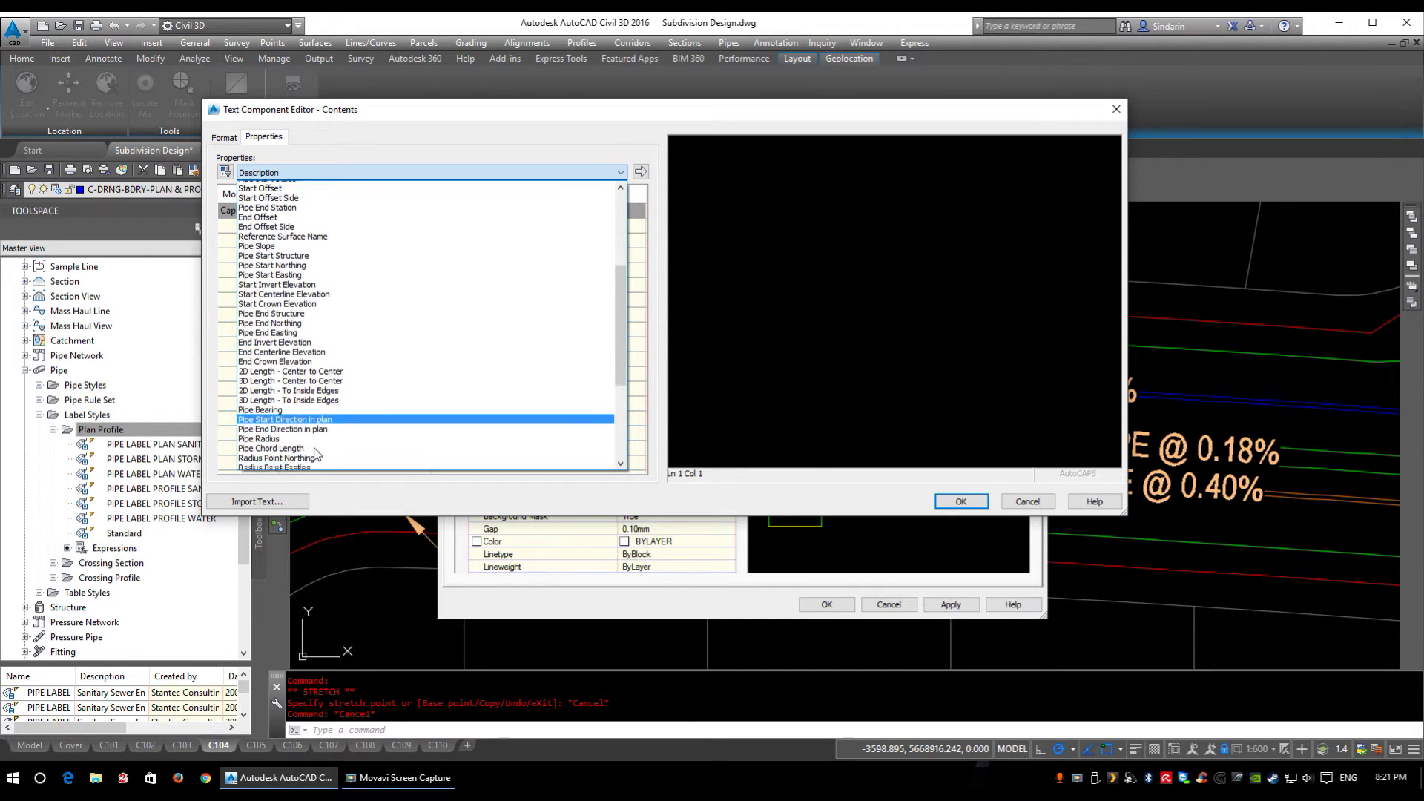
scroll(326, 371, "down", 6)
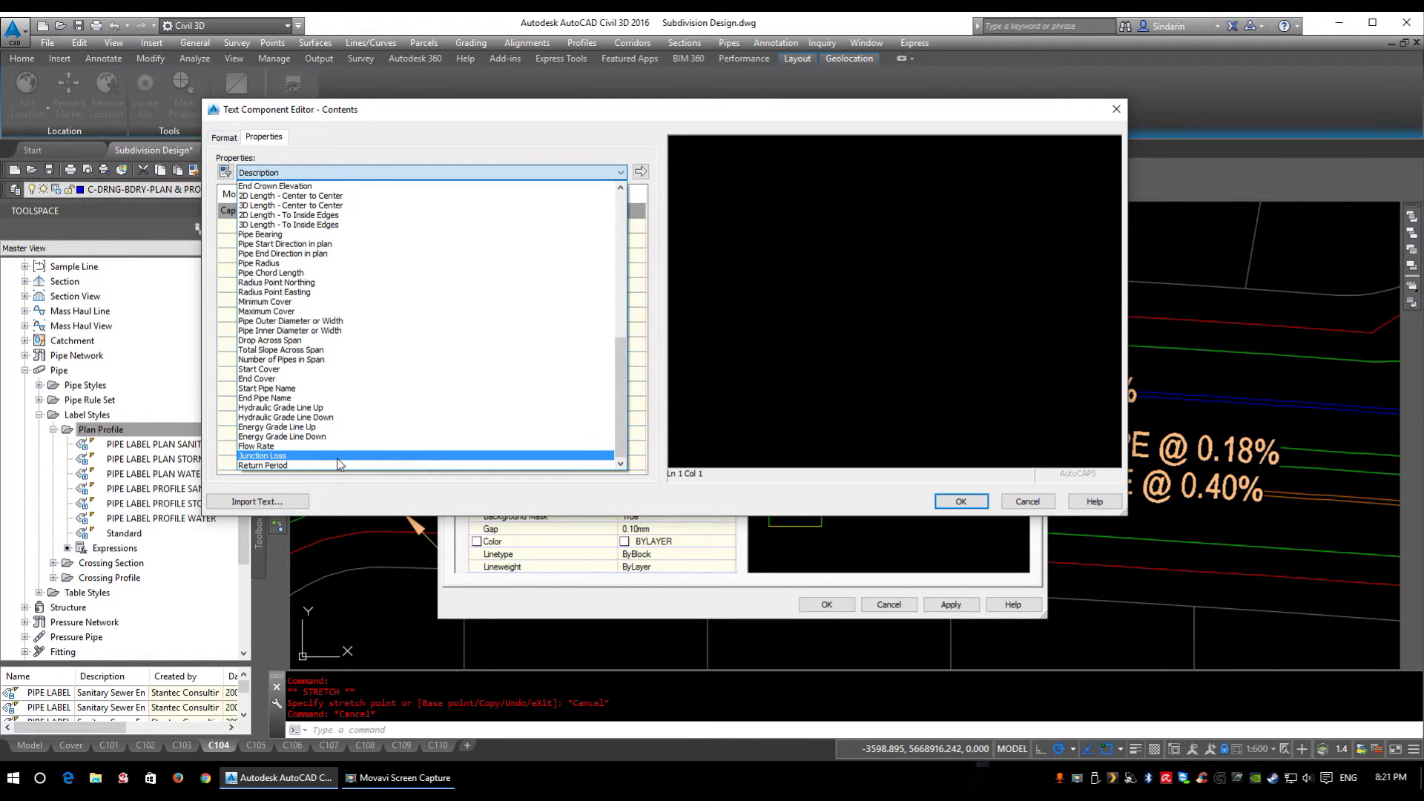
scroll(338, 445, "up", 10)
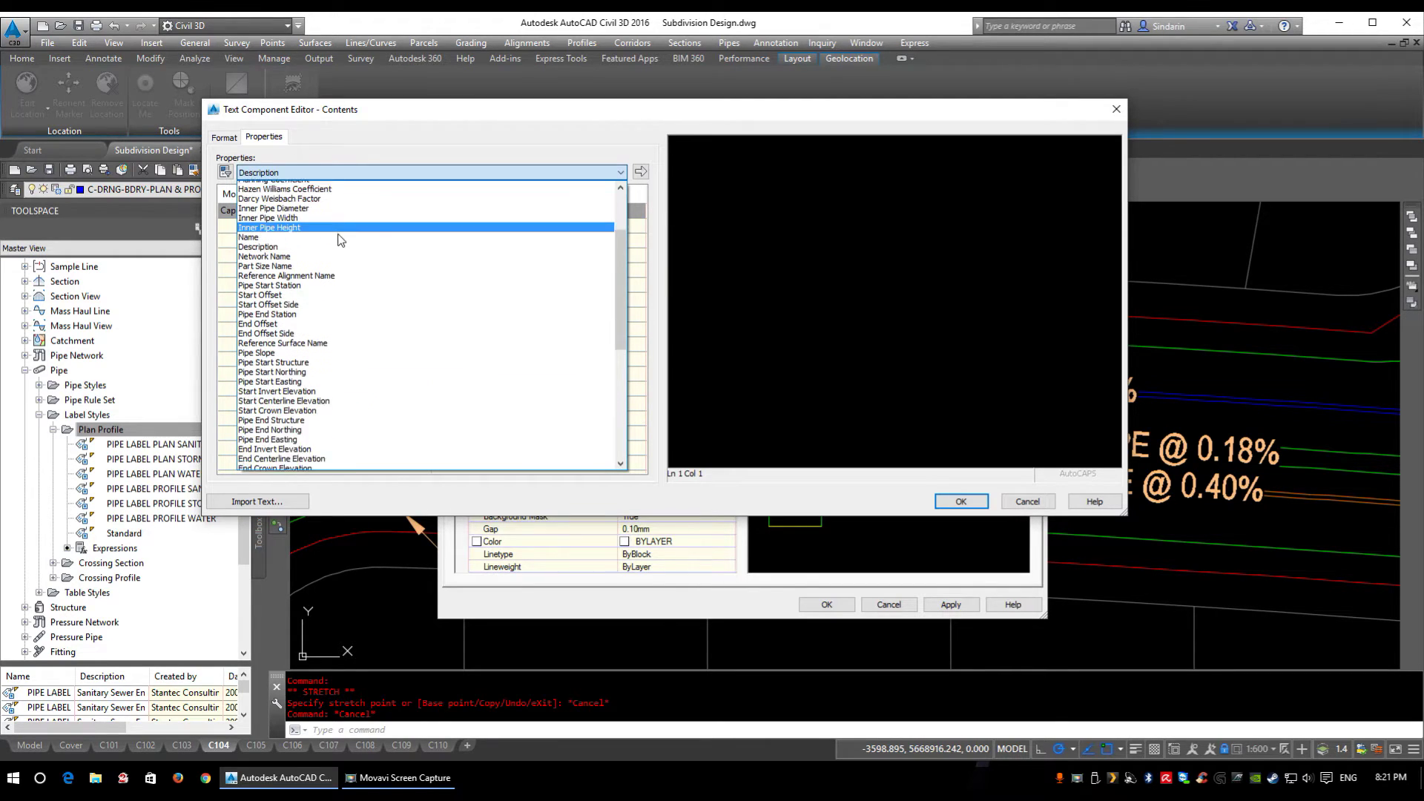
left_click(338, 107)
left_click_drag(516, 110, 597, 225)
Enter "N:" in the label contents and insert the Pipe Start Northing property after it with 0.01 precision
left_click(519, 282)
scroll(392, 437, "down", 5)
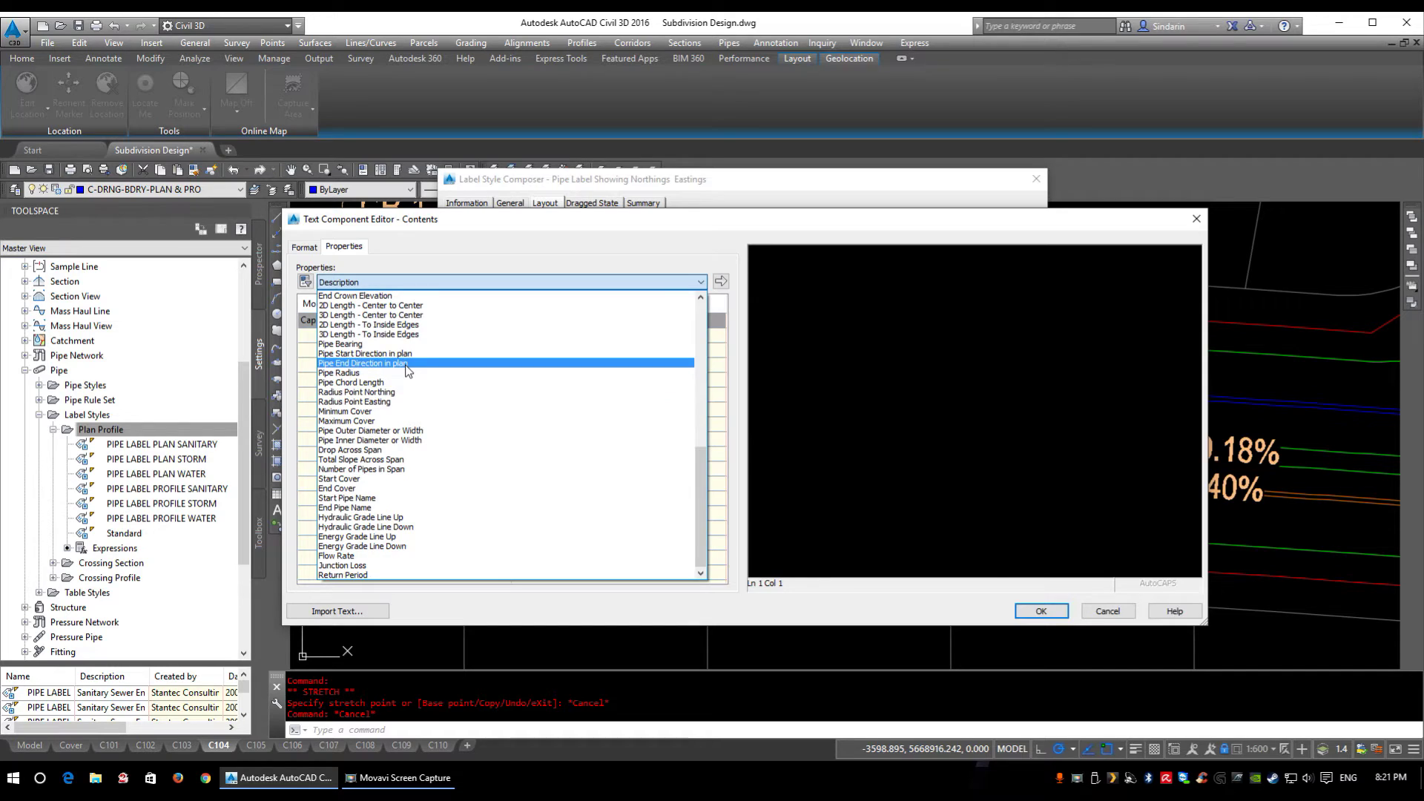
scroll(385, 415, "up", 1)
scroll(391, 371, "up", 2)
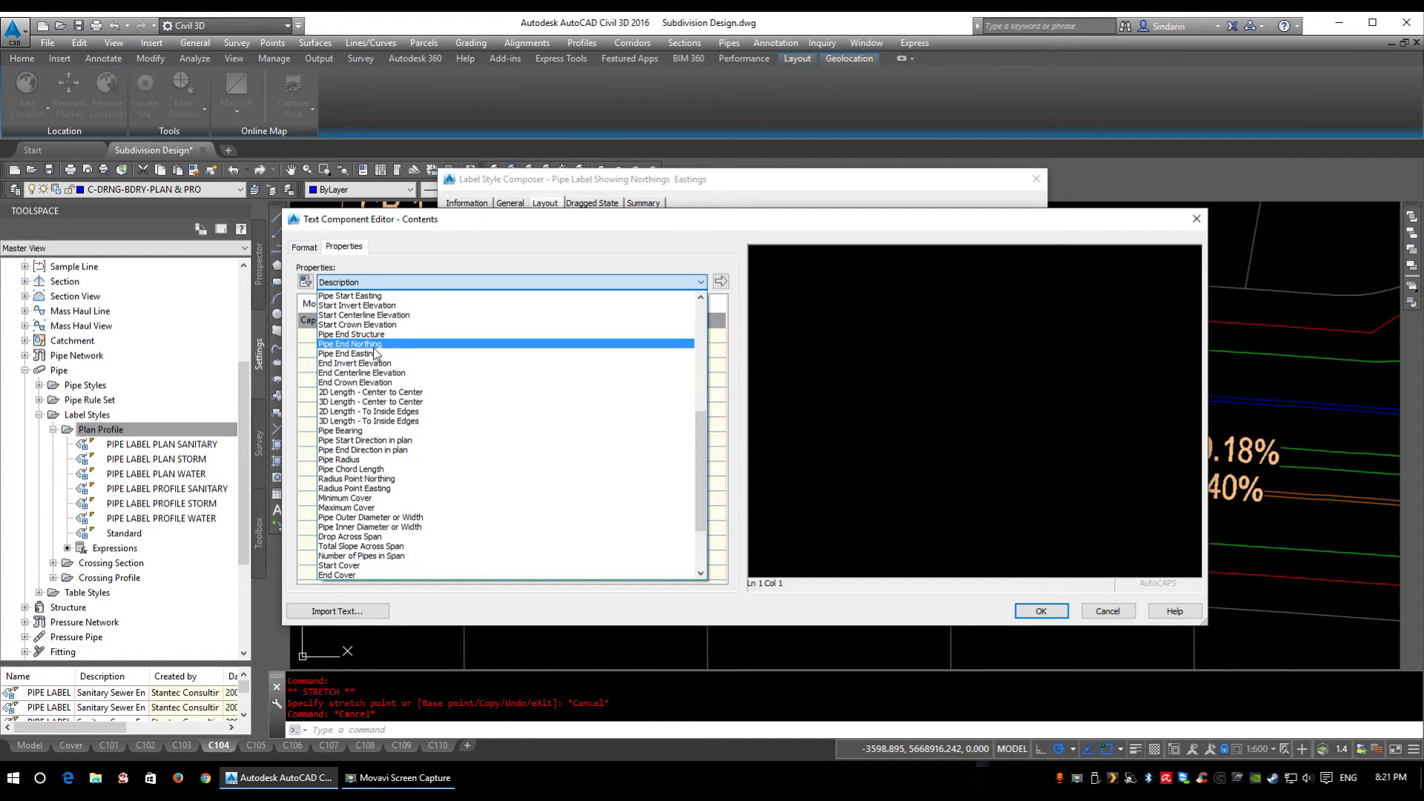
scroll(371, 297, "up", 9)
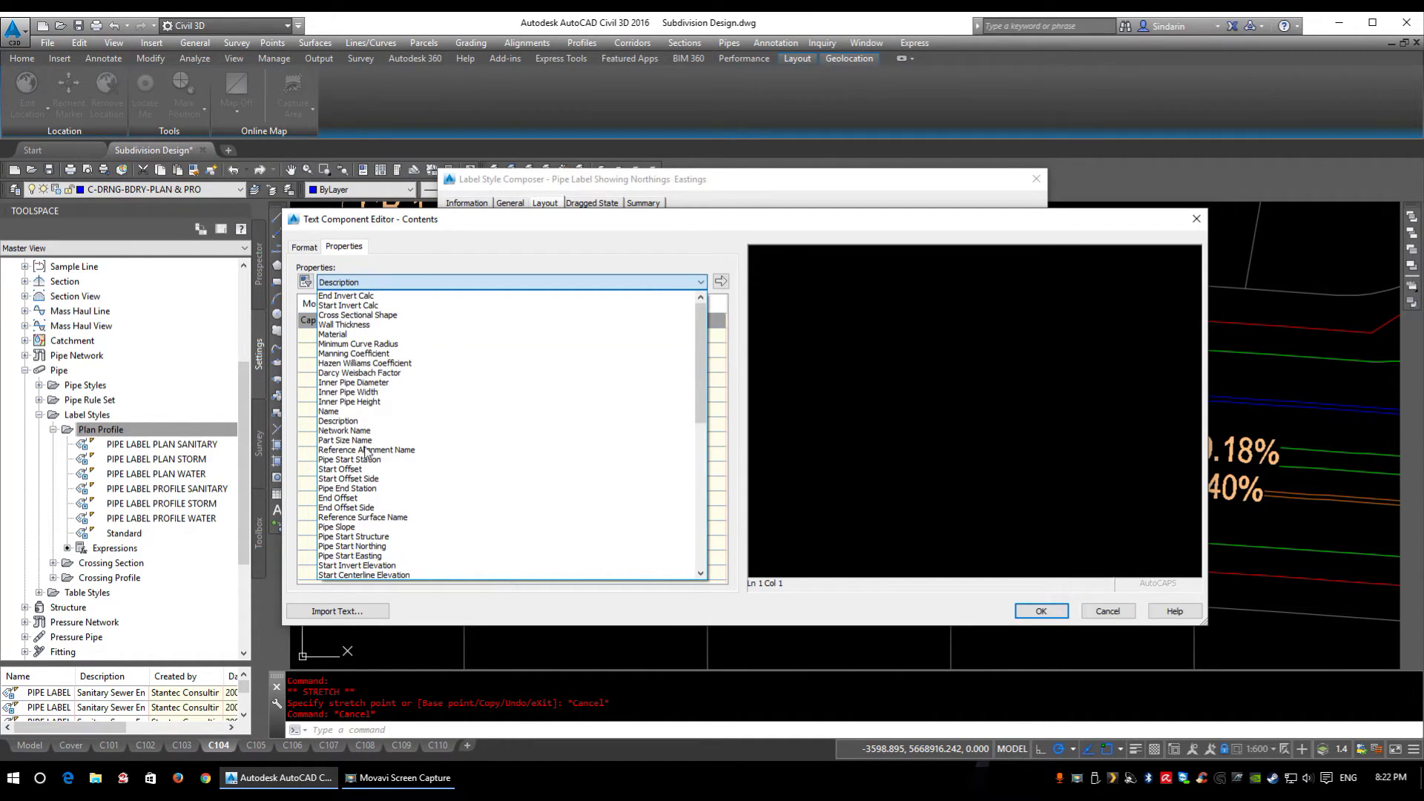
left_click(363, 547)
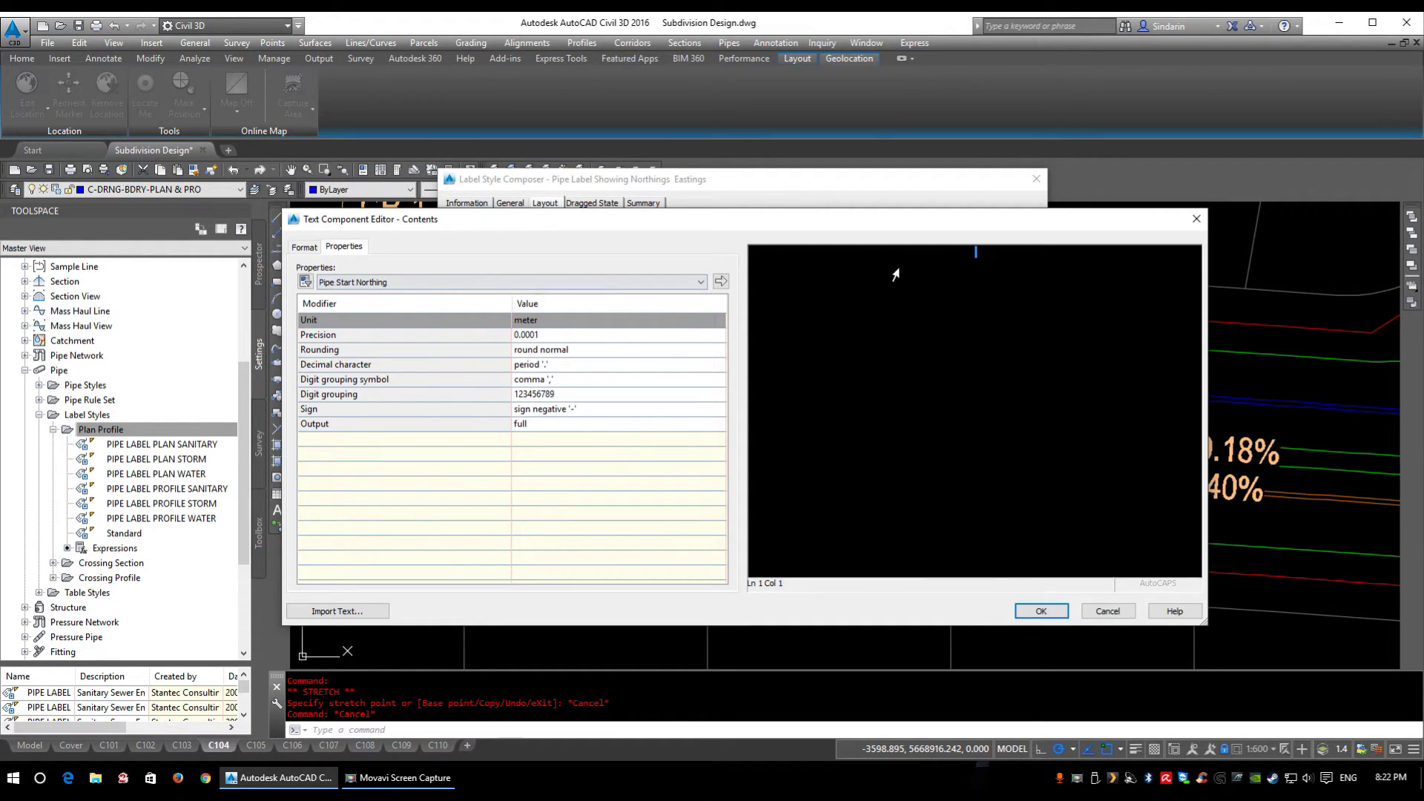
type("N:")
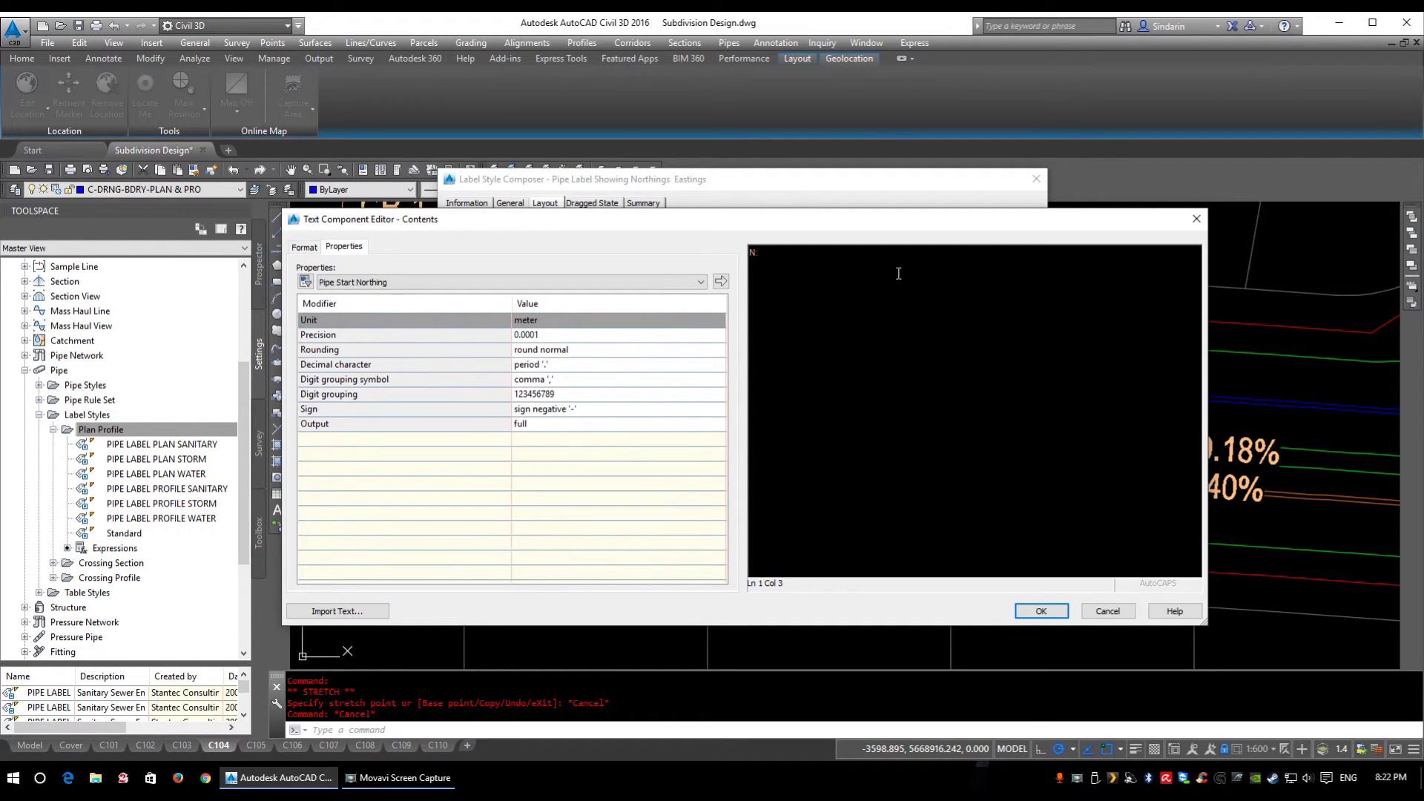
left_click(550, 335)
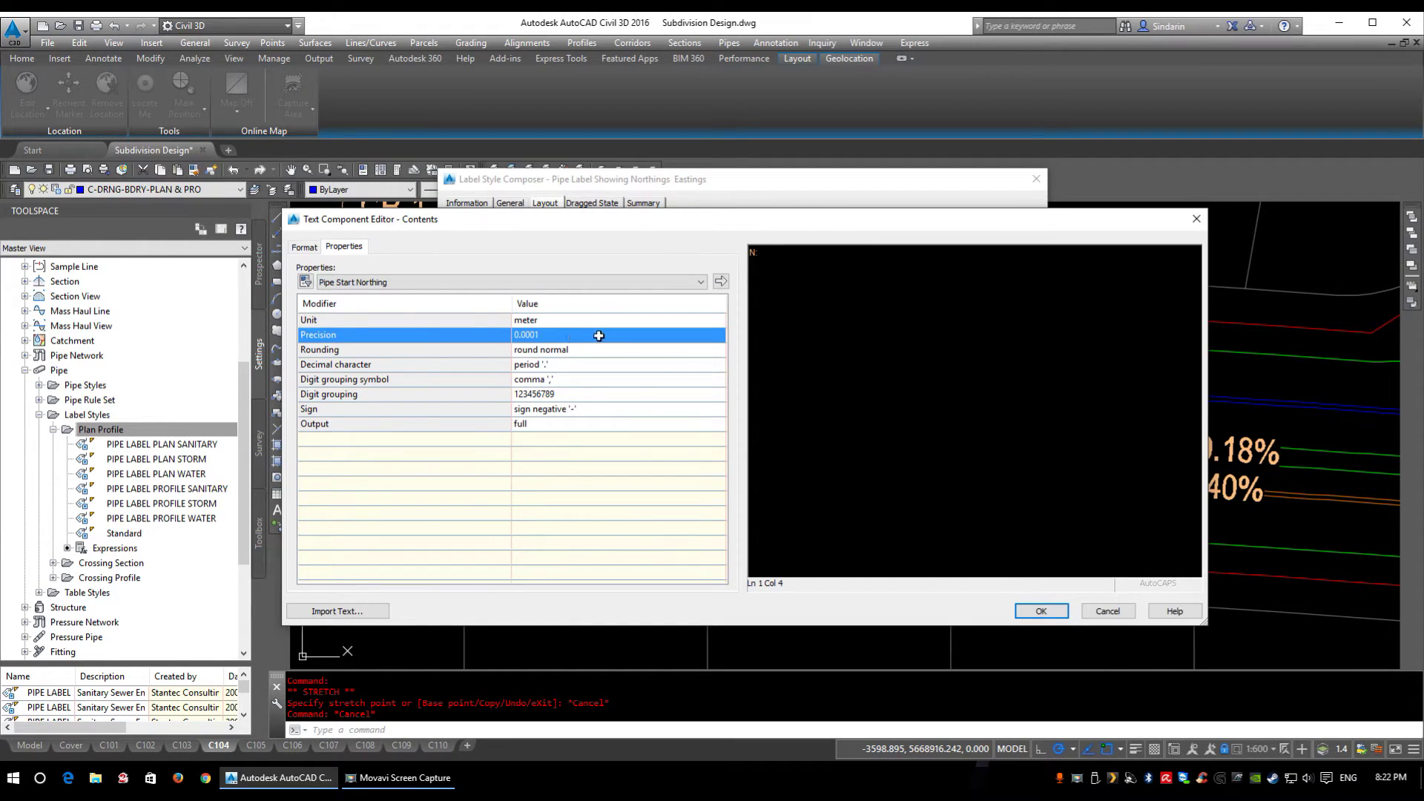
left_click(600, 334)
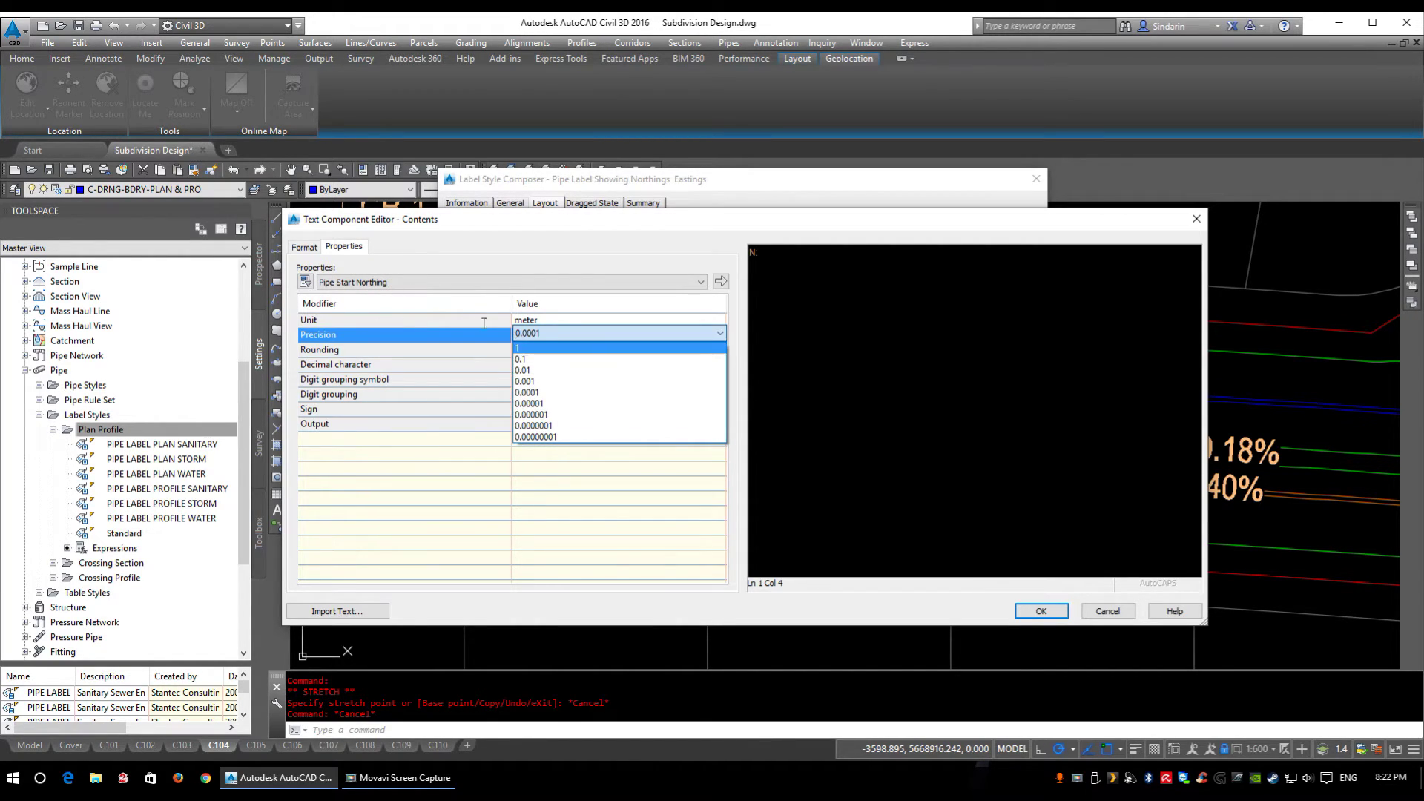
left_click(544, 370)
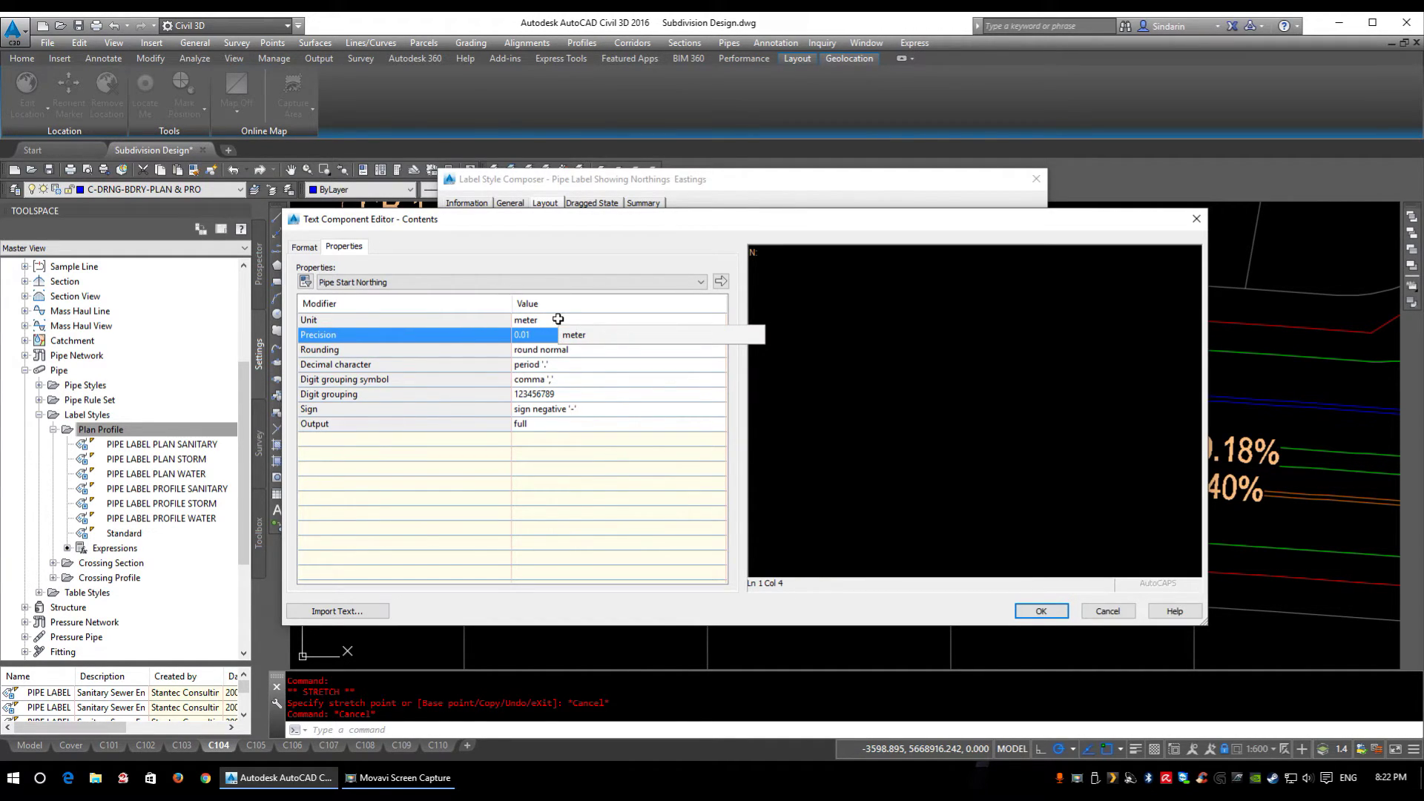
left_click(721, 282)
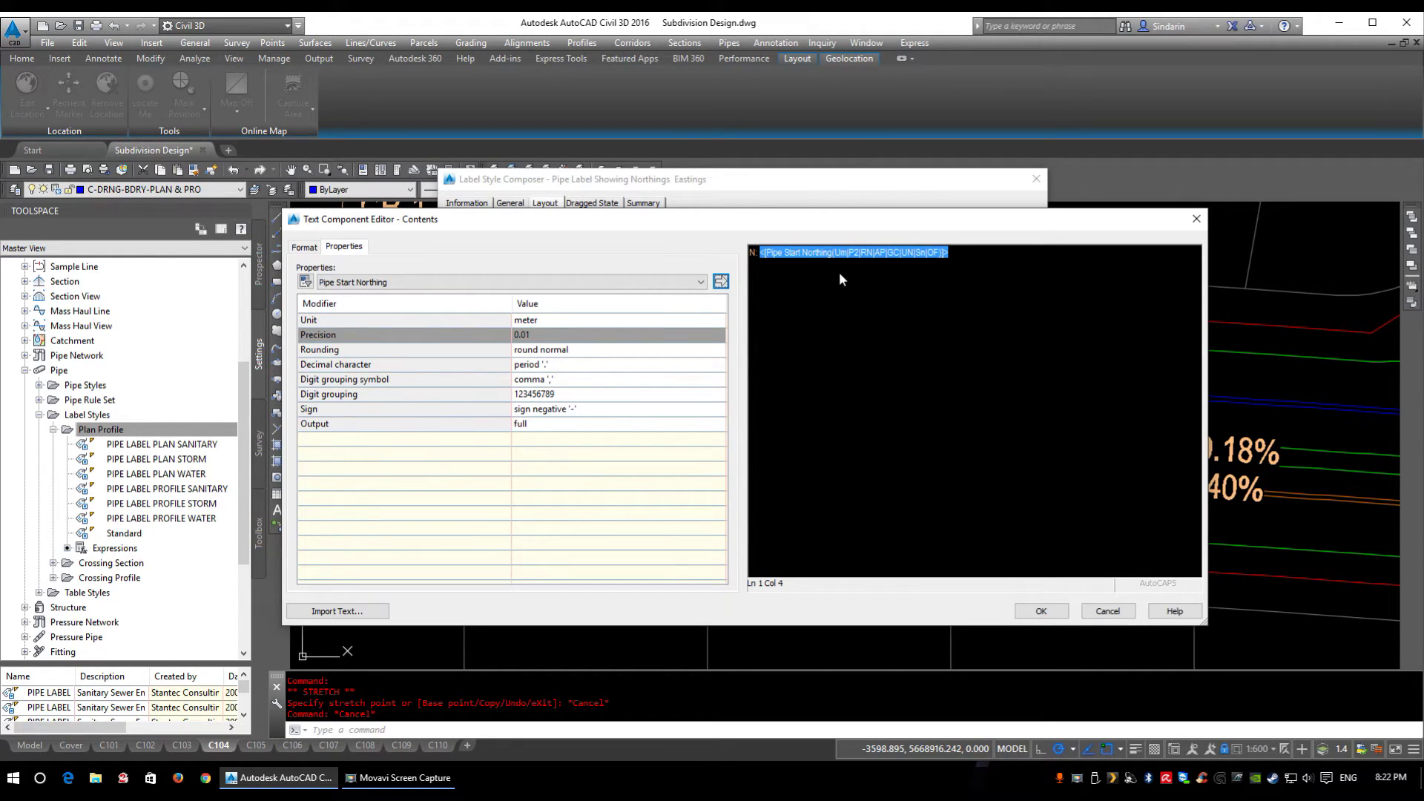
Add a second line "E:" to the contents and insert the Pipe Start Easting property with 0.01 precision
left_click(952, 254)
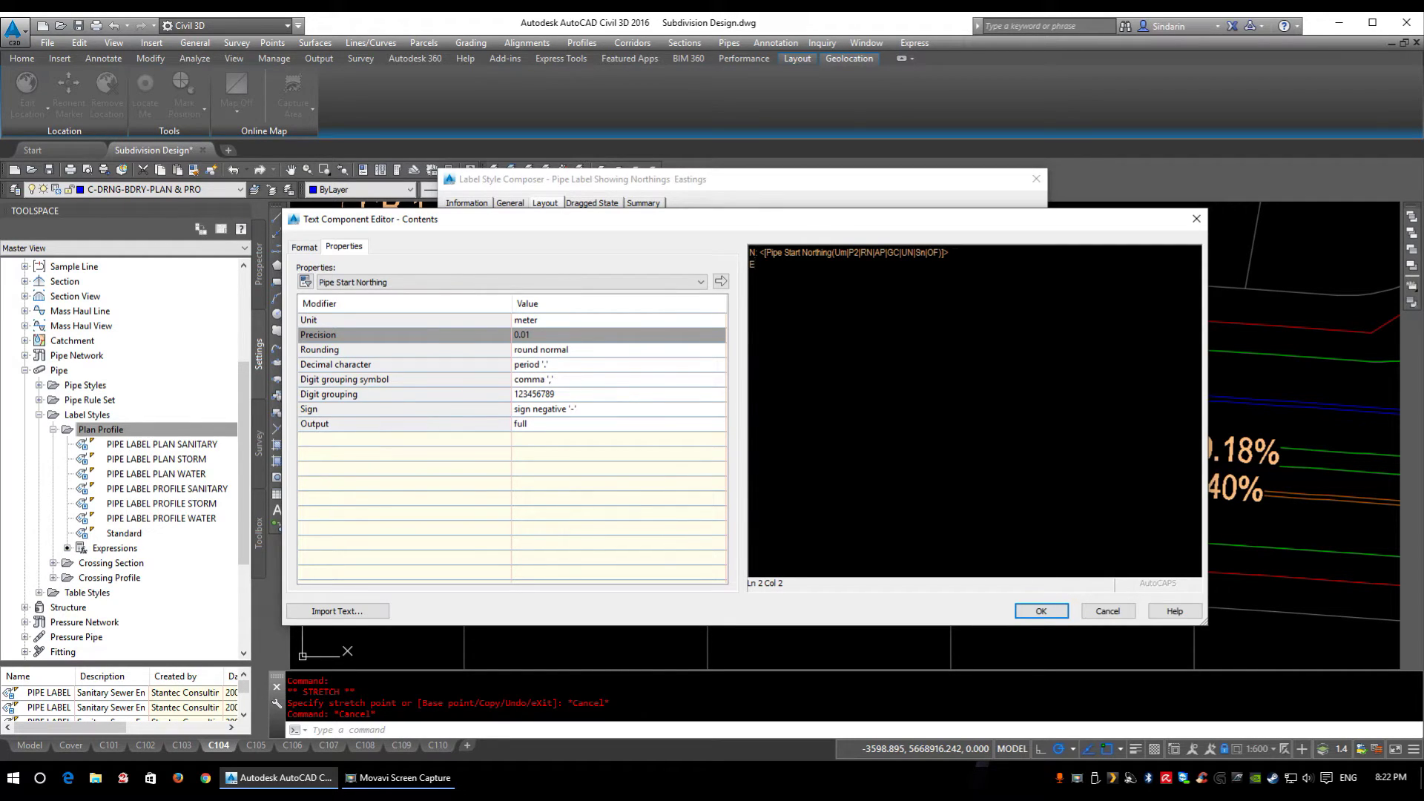
left_click(385, 282)
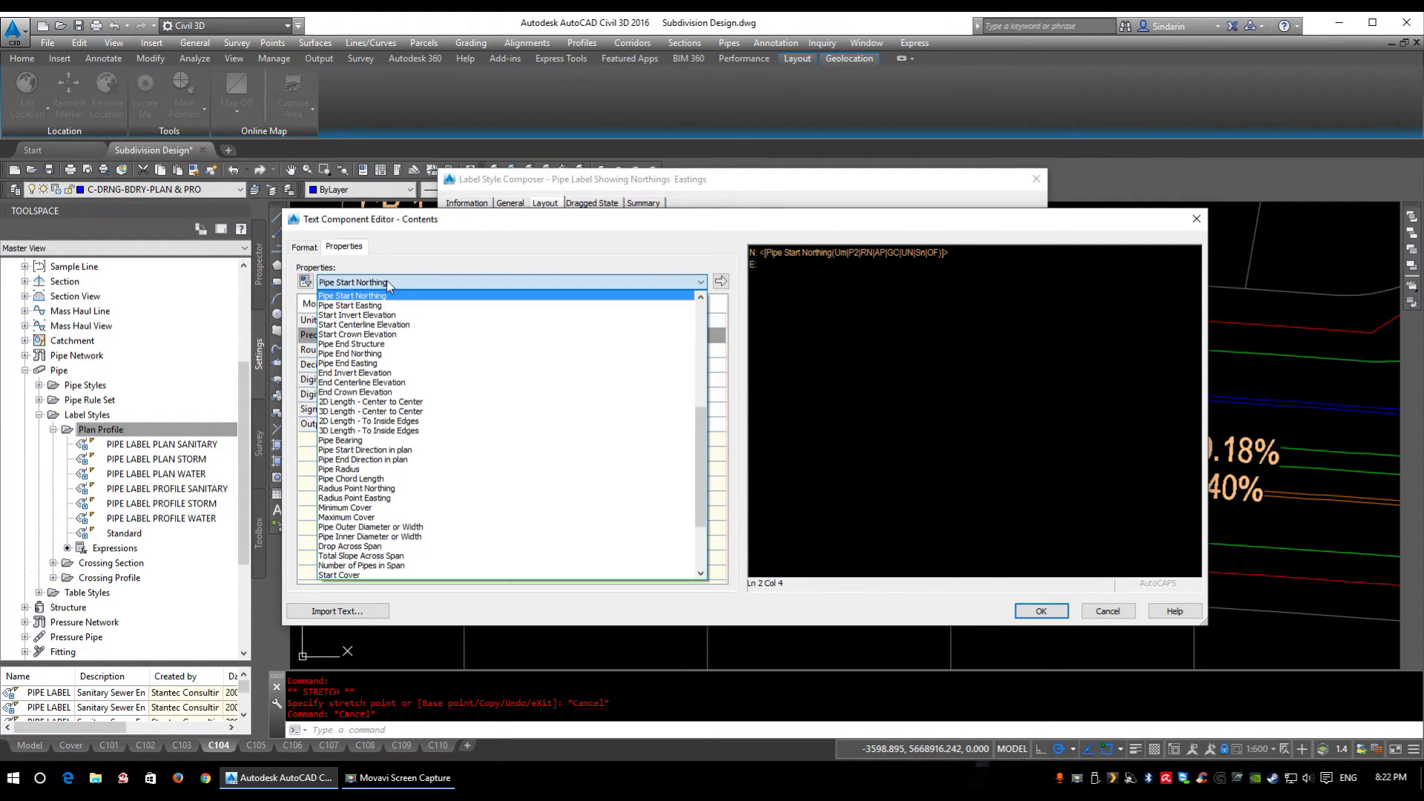
left_click(382, 310)
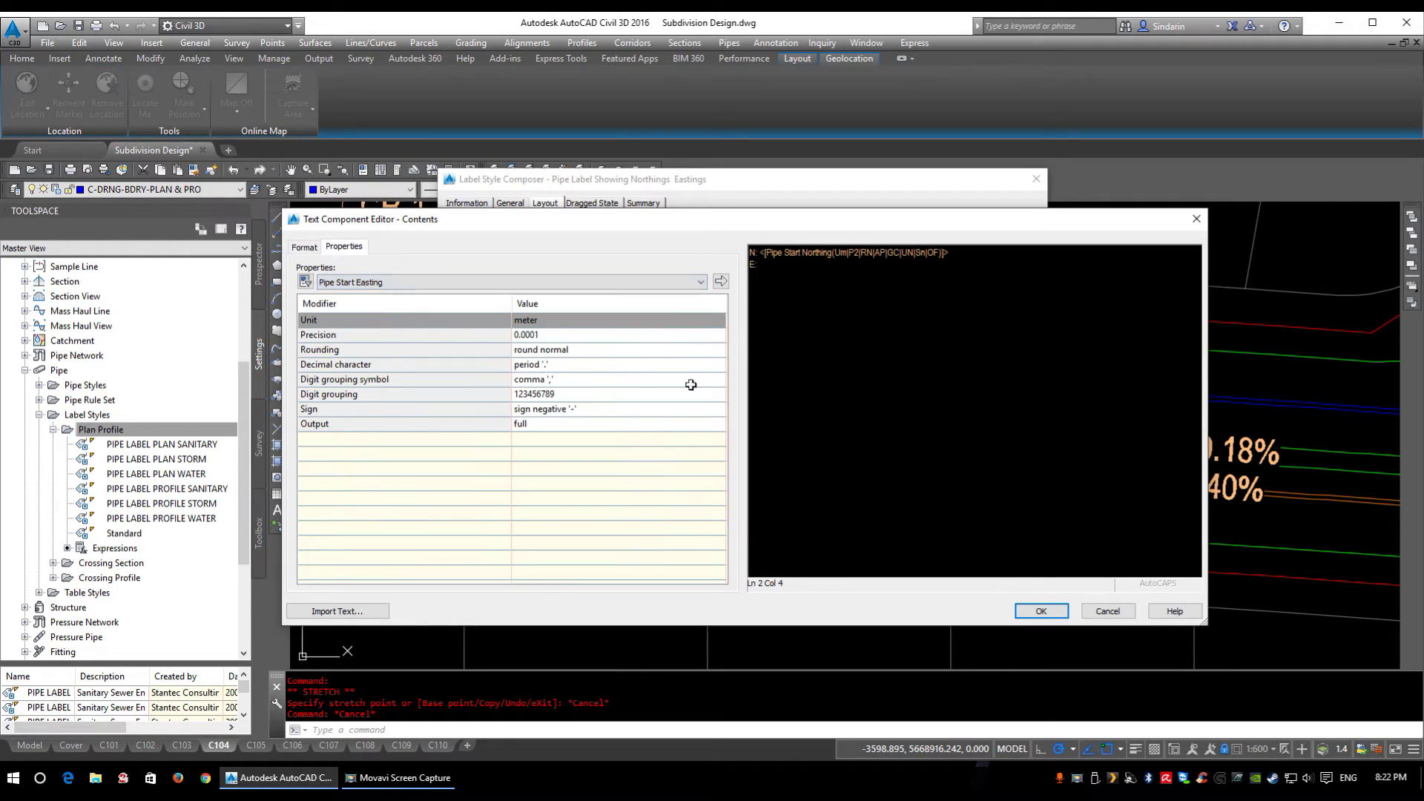
left_click(572, 334)
left_click(591, 334)
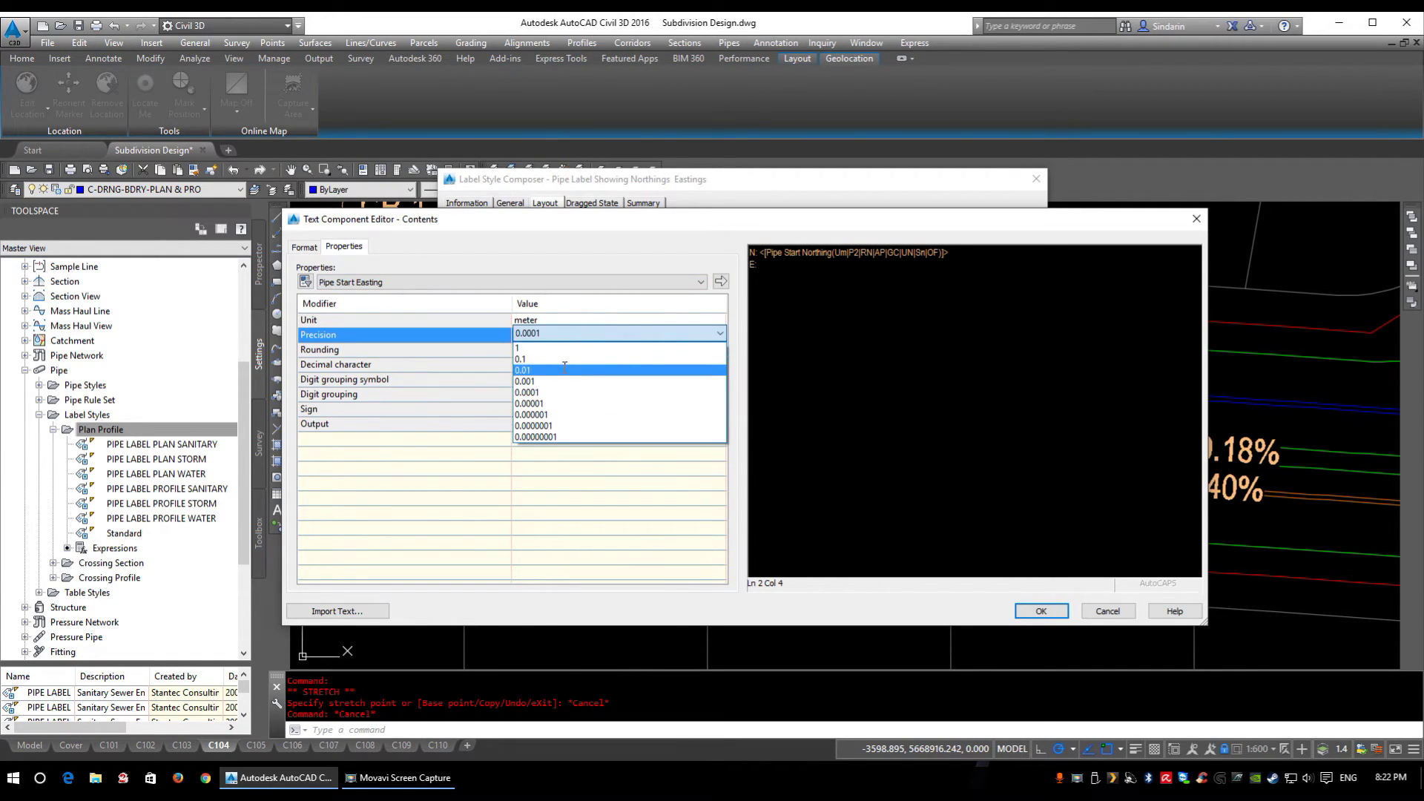
left_click(575, 370)
left_click(720, 281)
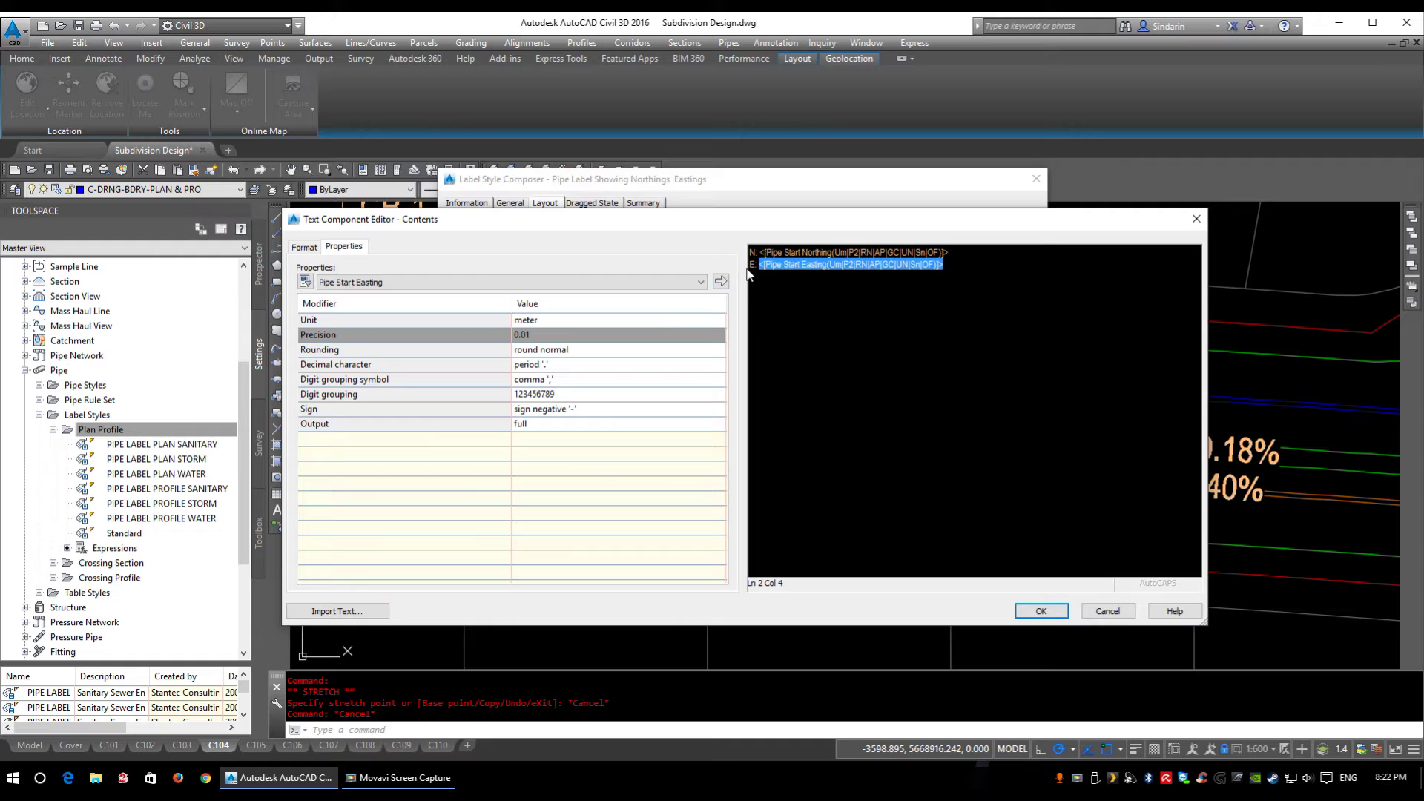
Prefix the N: and E: lines with "Start" and add two lines below reading "End N:" and "End E:"
left_click(751, 253)
type("Start N: <[Pipe ")
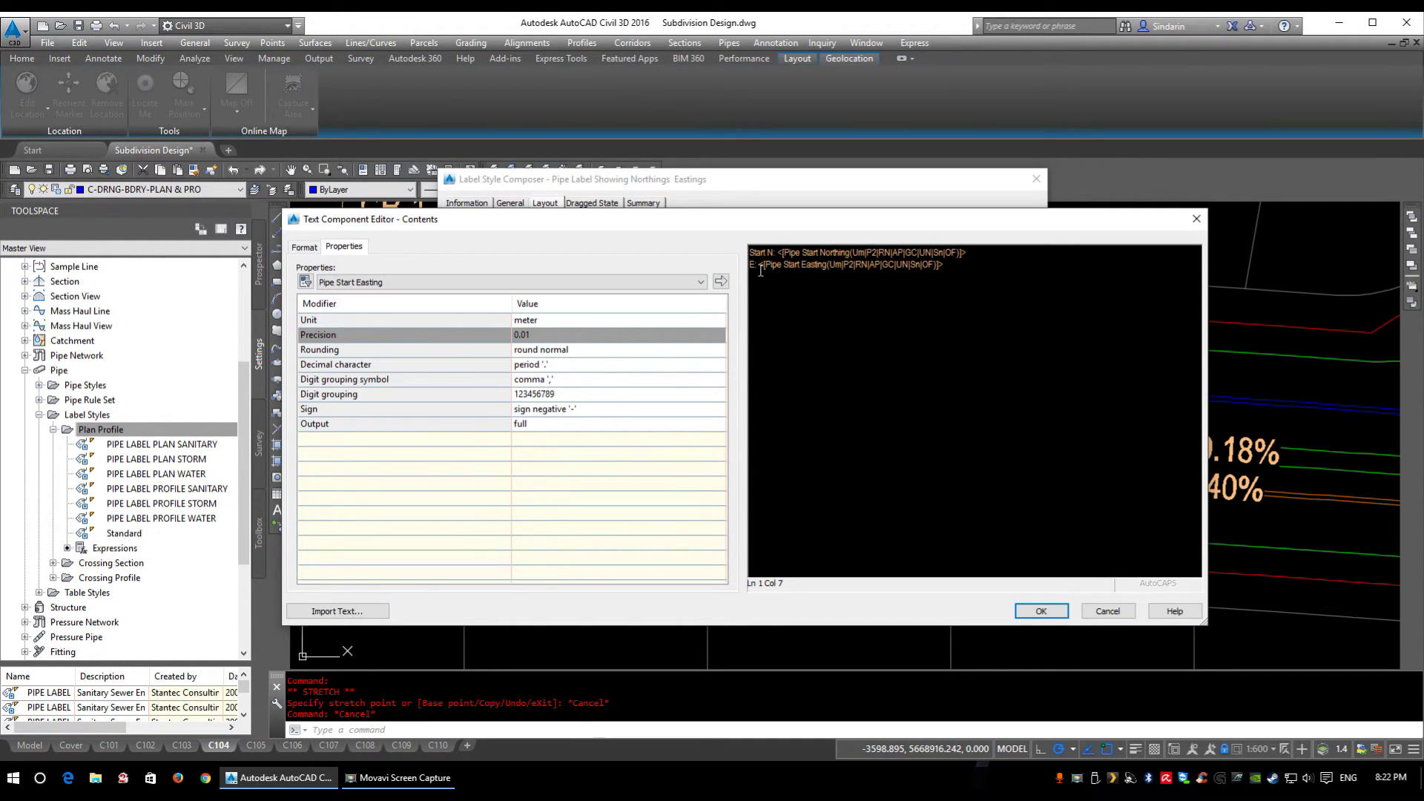
type("Start")
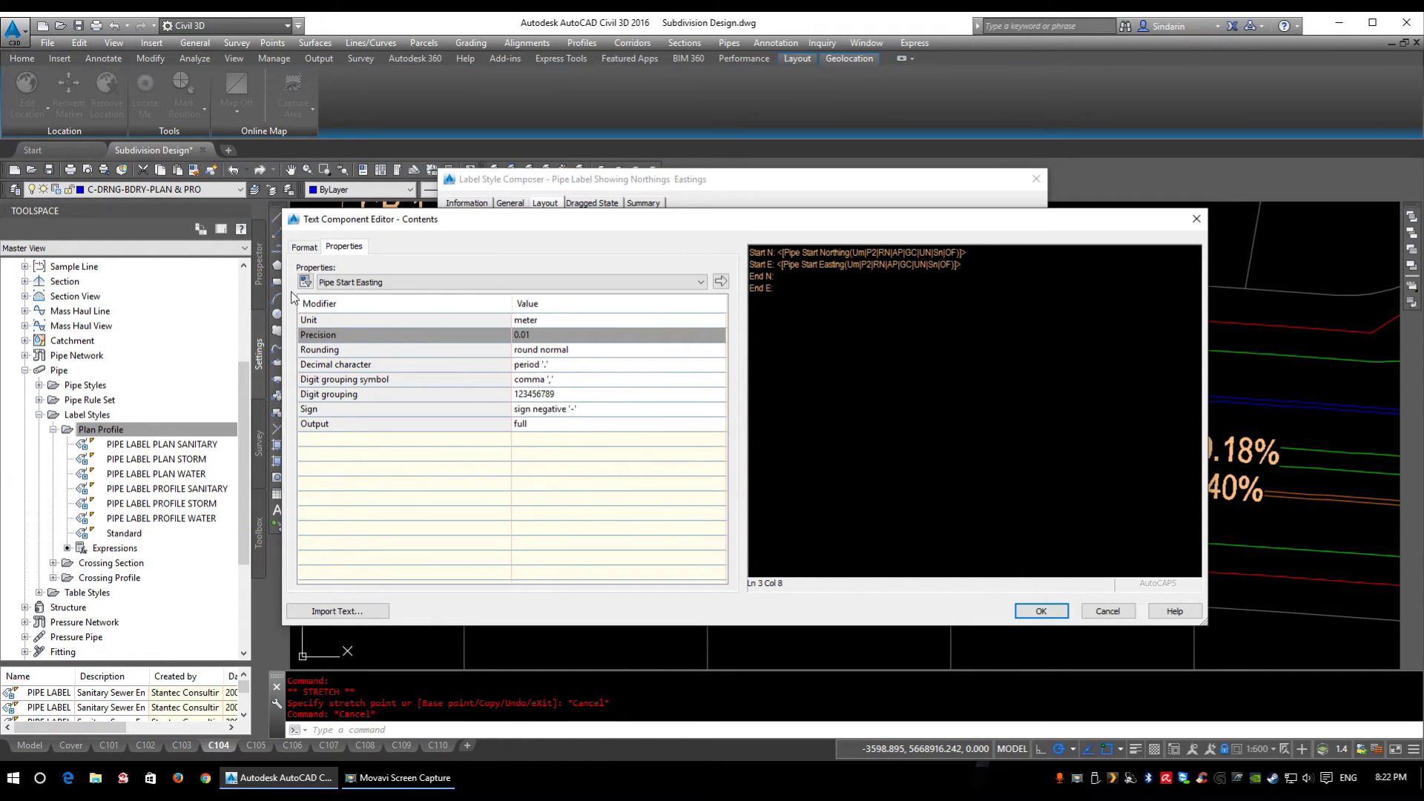
Insert the Pipe End Northing property with 0.01 precision after "End N:"
left_click(341, 282)
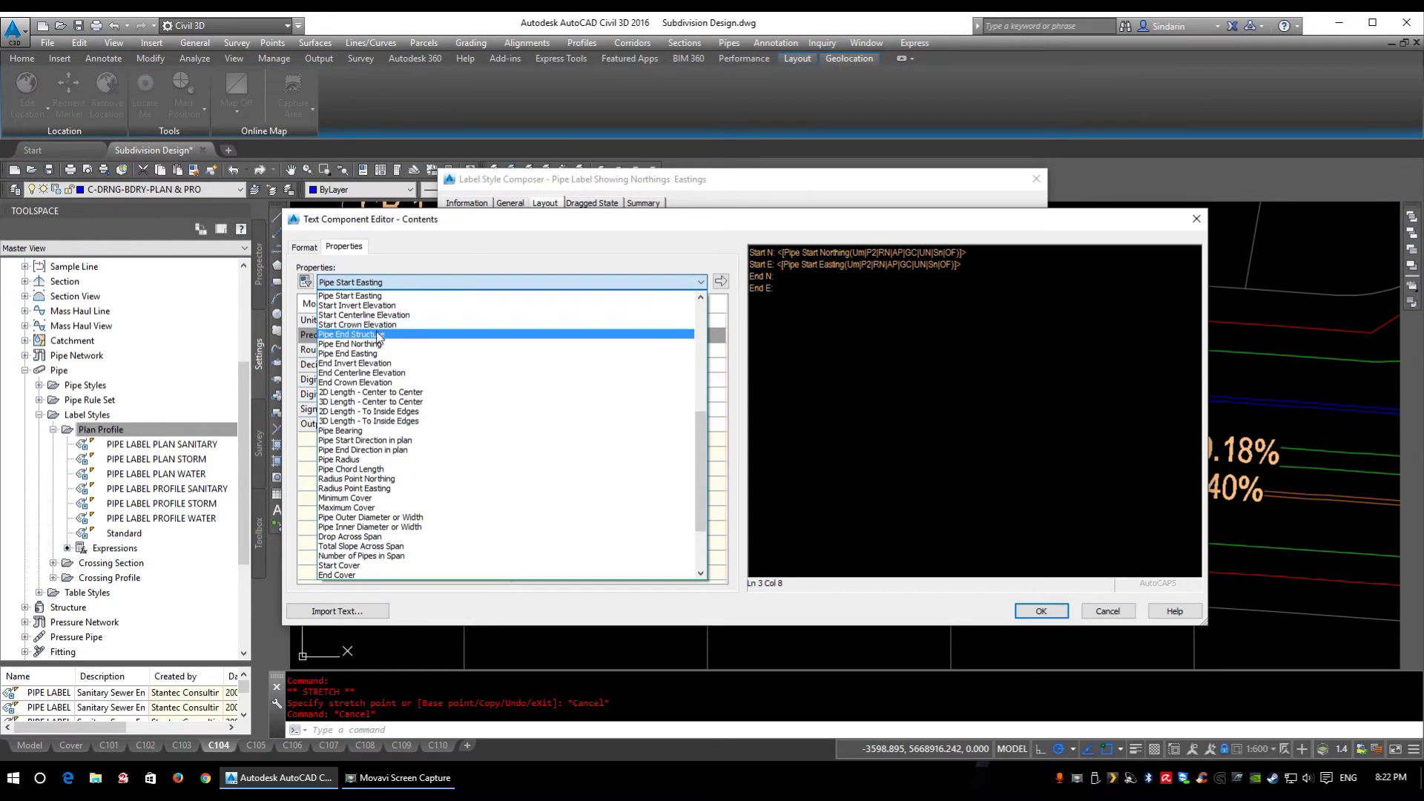
left_click(349, 343)
left_click(601, 337)
left_click(621, 339)
left_click(563, 372)
left_click(720, 282)
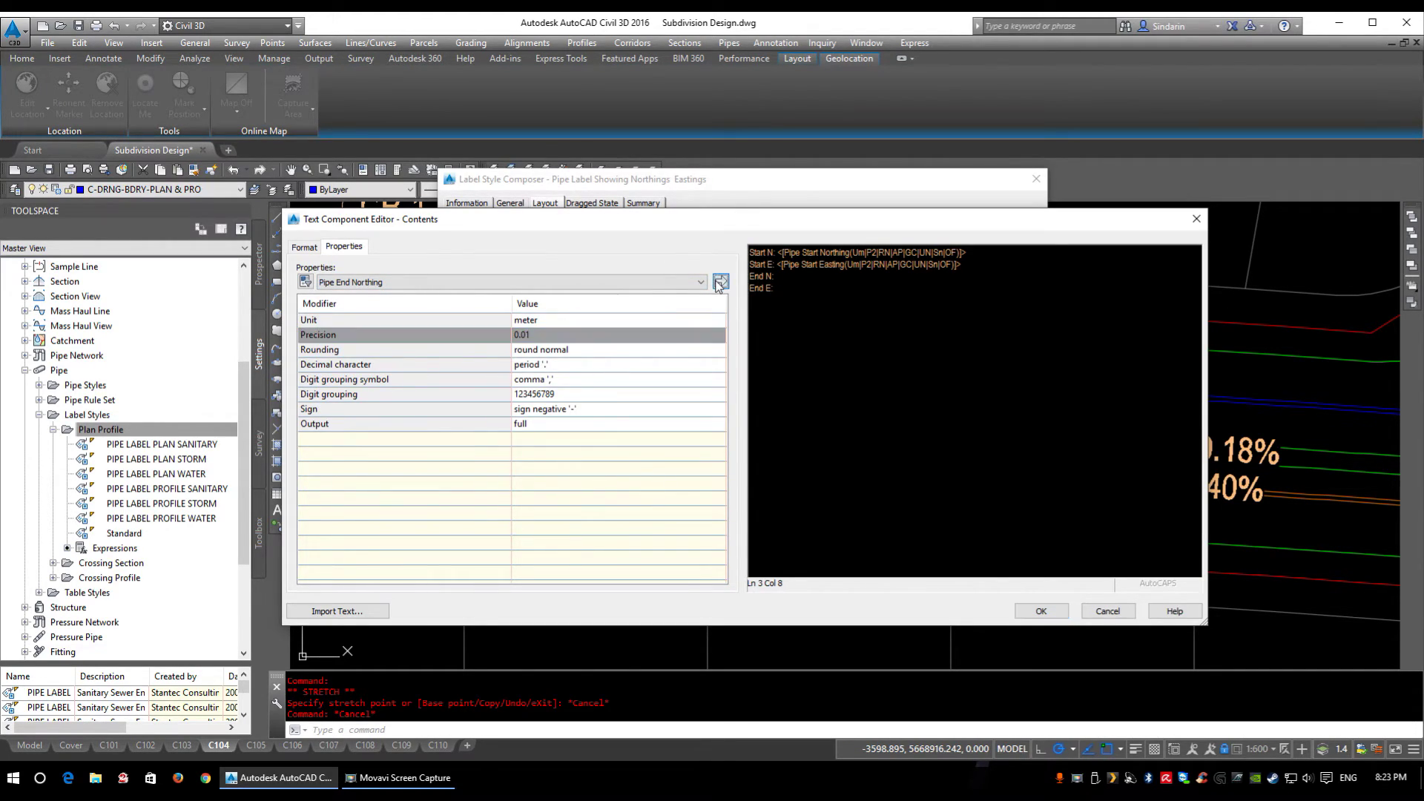
Insert the Pipe End Easting property with 0.01 precision after "End E:"
left_click(801, 288)
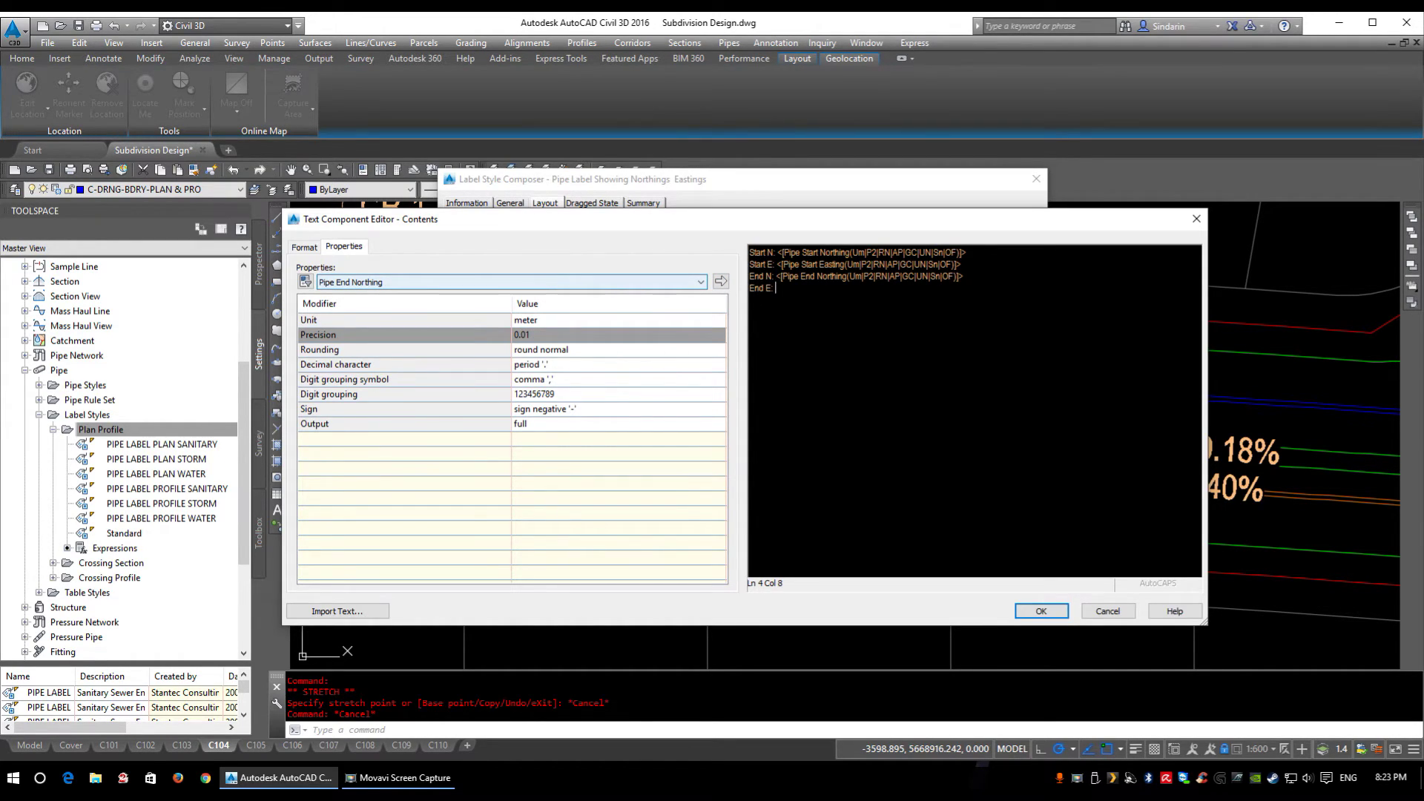
left_click(558, 282)
left_click(511, 305)
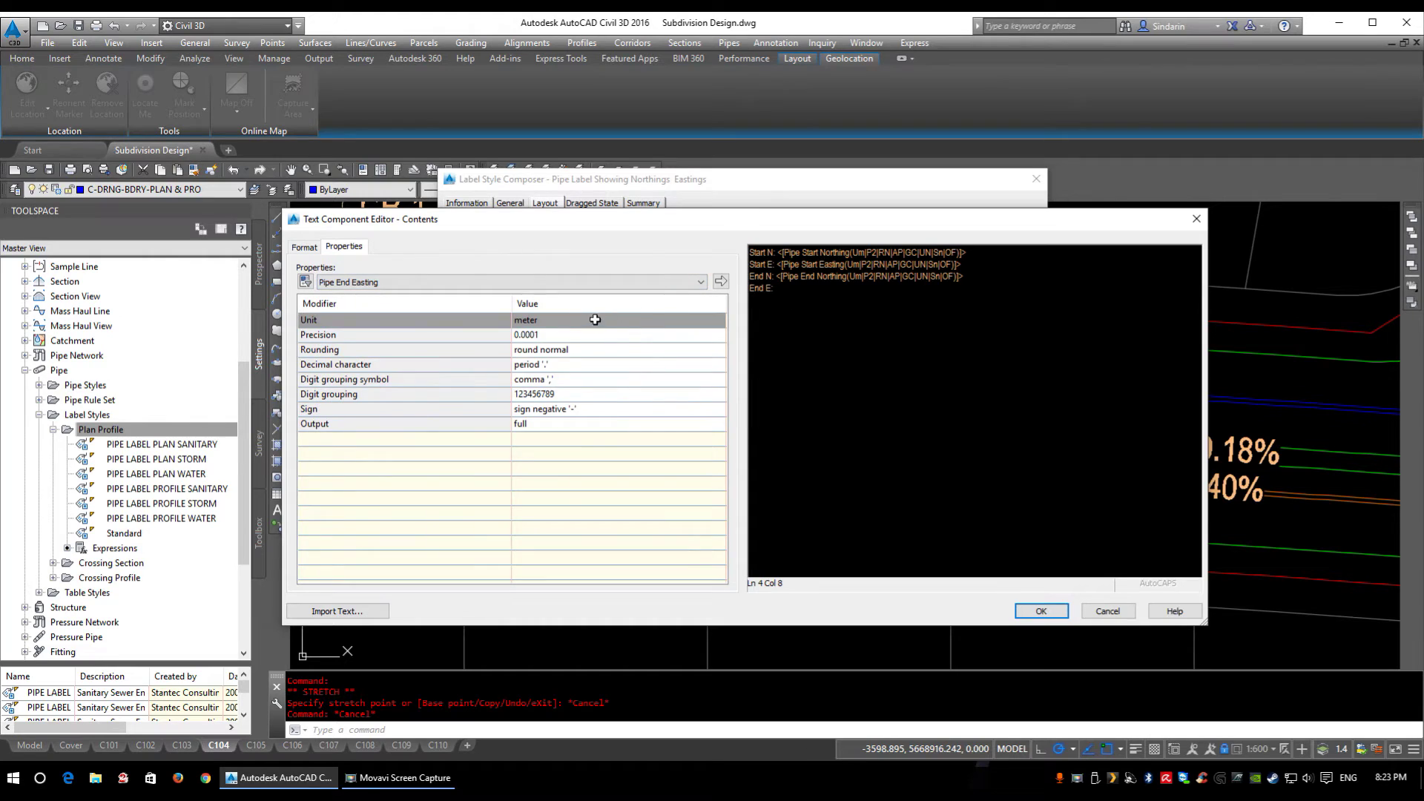
left_click(550, 335)
left_click(577, 333)
left_click(527, 371)
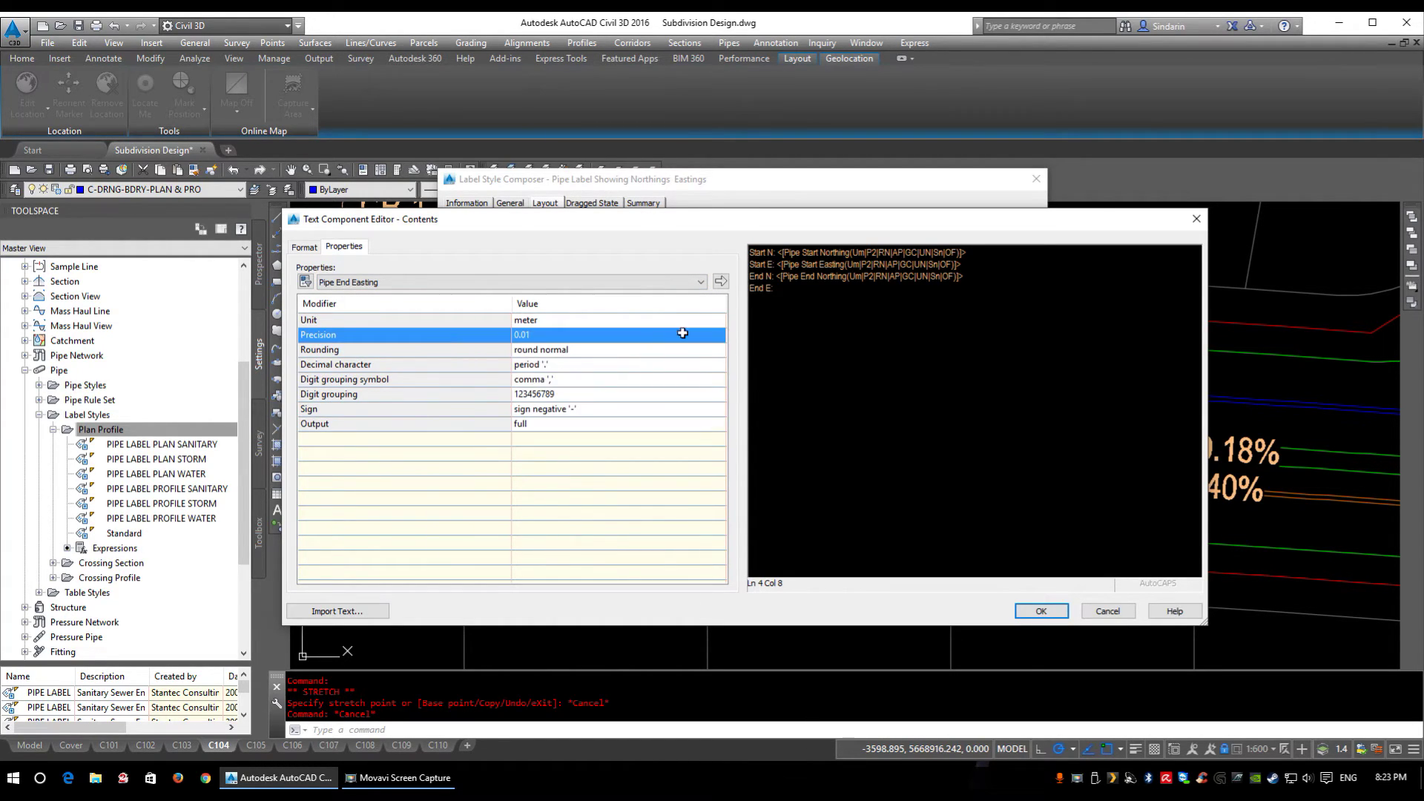
left_click(721, 282)
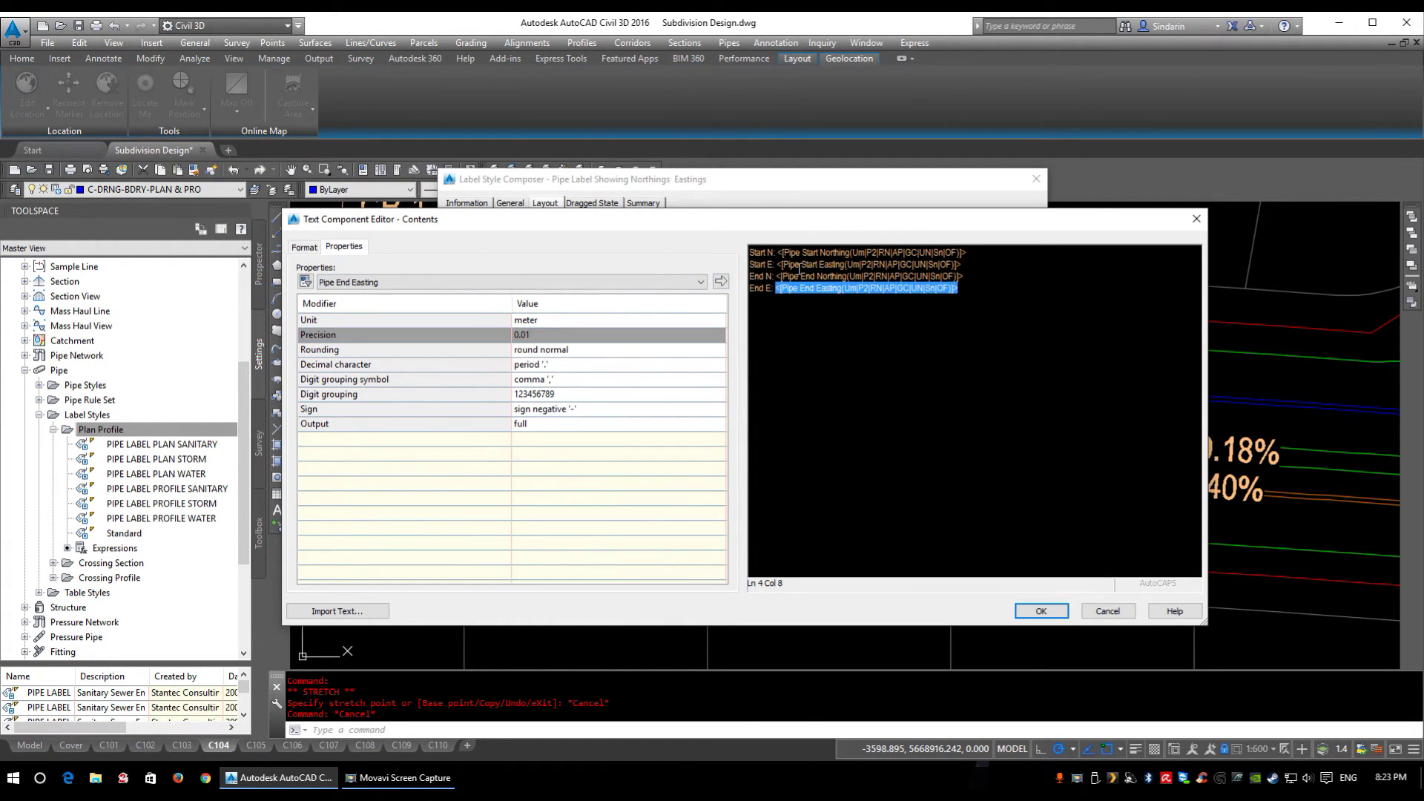
Check the four start and end coordinate lines and accept them as the Pipe Text contents
left_click(975, 289)
key("shift+Up")
key("shift+Up")
key("shift+Up")
key("shift+Home")
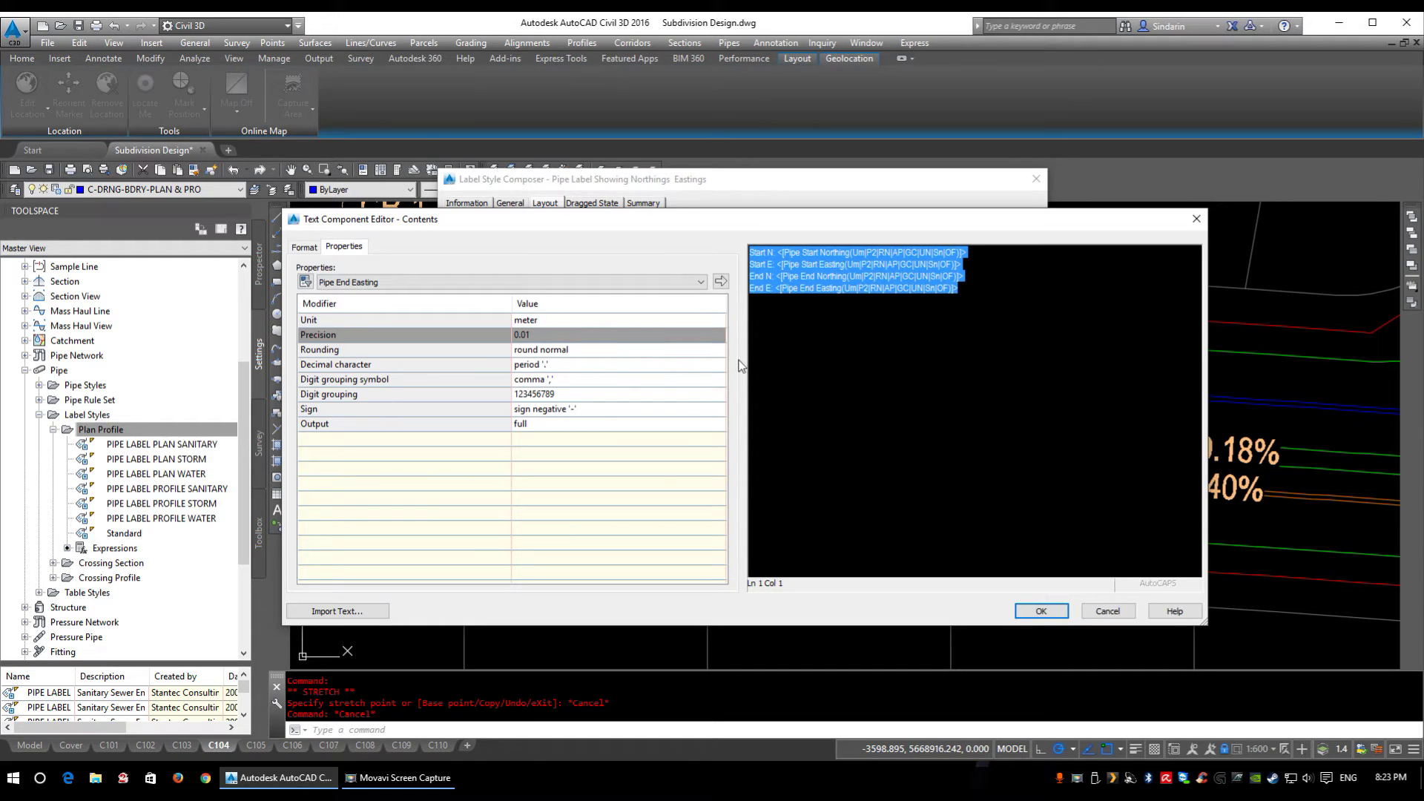
left_click(1040, 346)
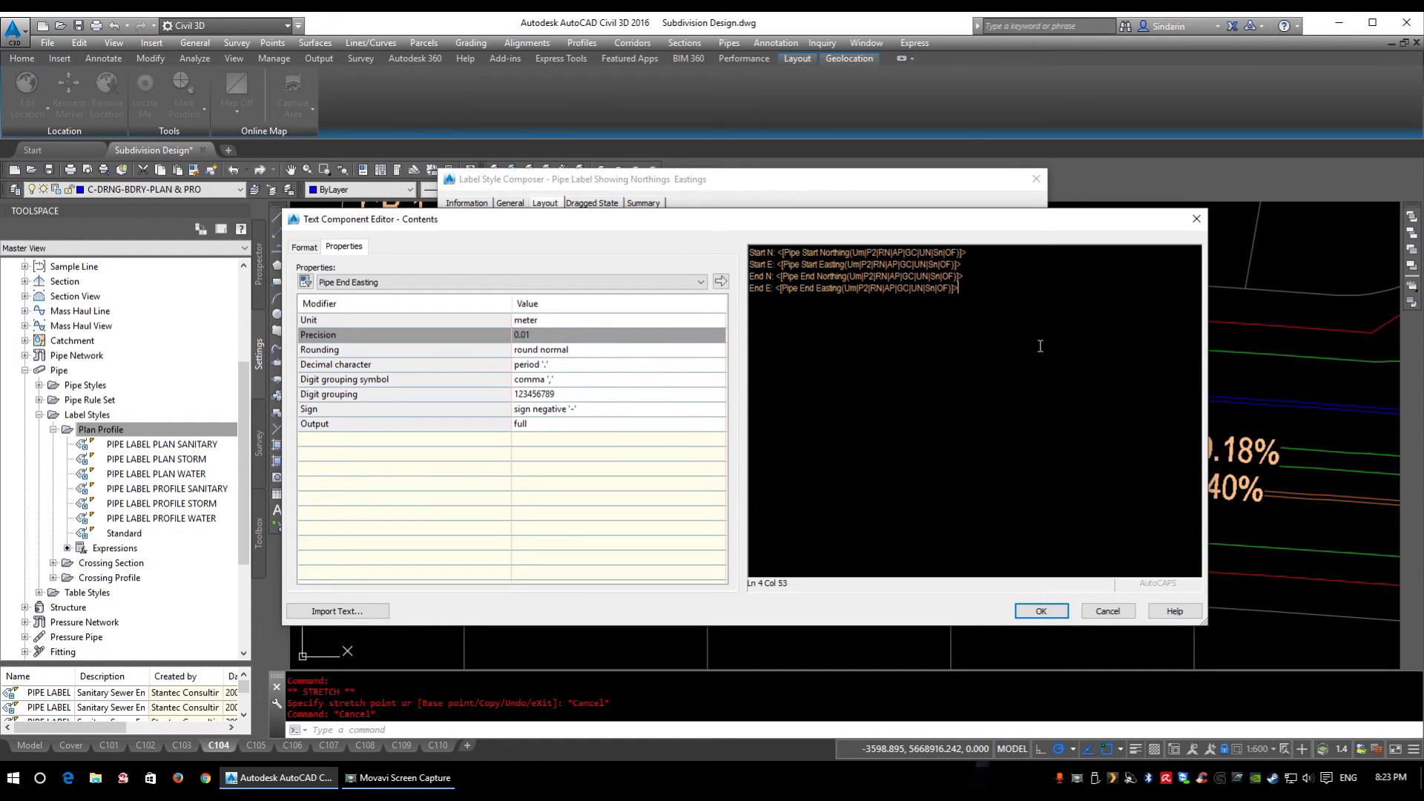
left_click(1041, 611)
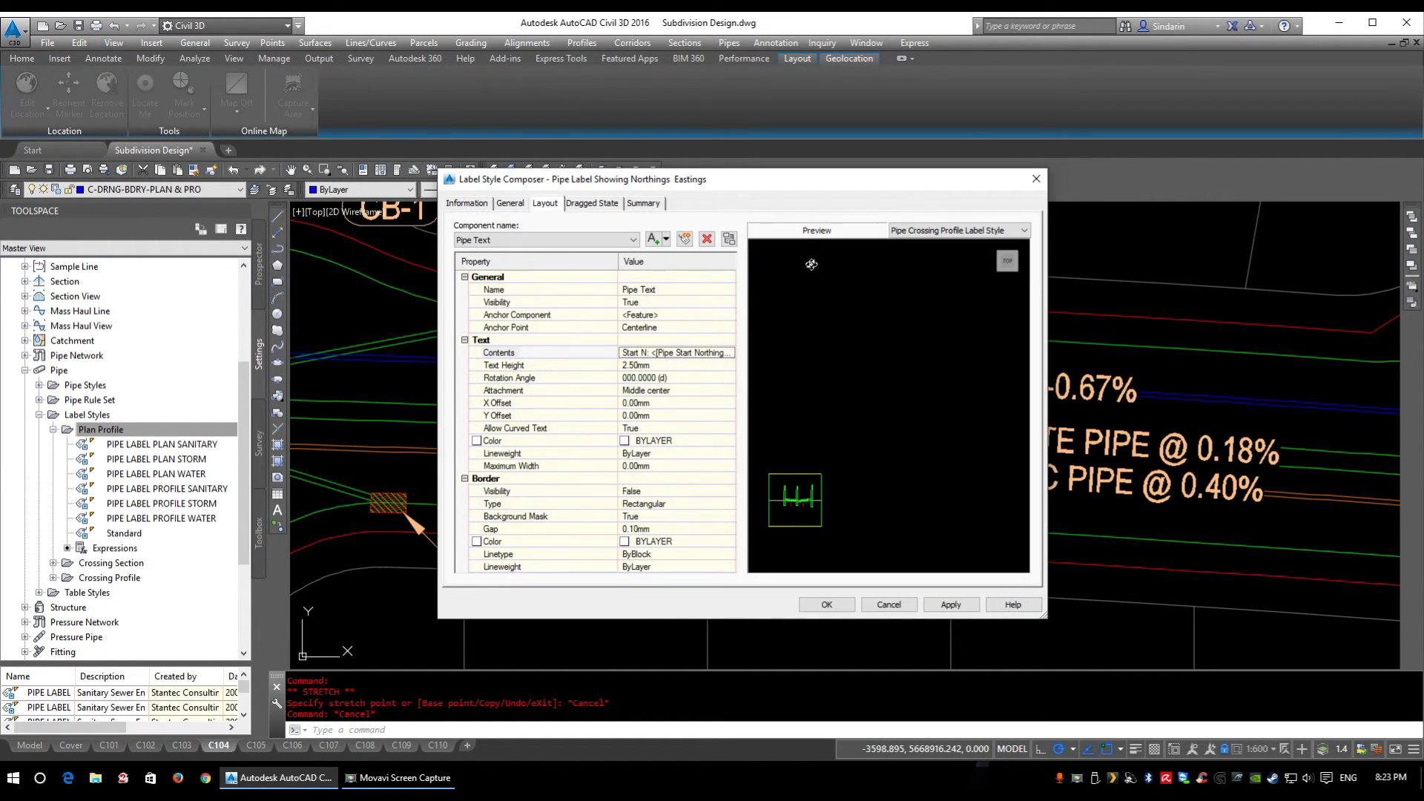
Accept the edited label style and assign the Pipe Label Showing Northings Eastings style to the water pipe's WAT label
middle_click_drag(795, 511, 880, 457)
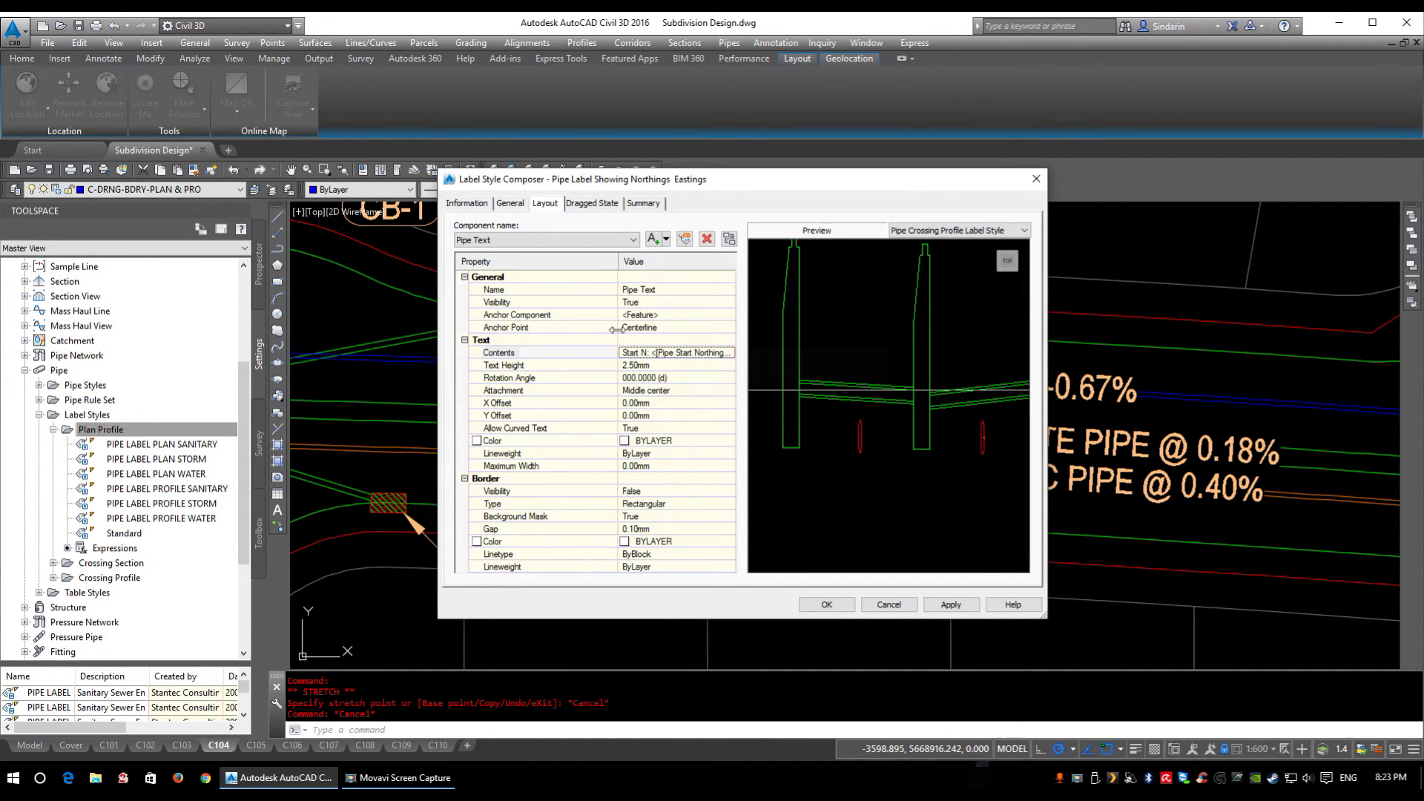
left_click(826, 606)
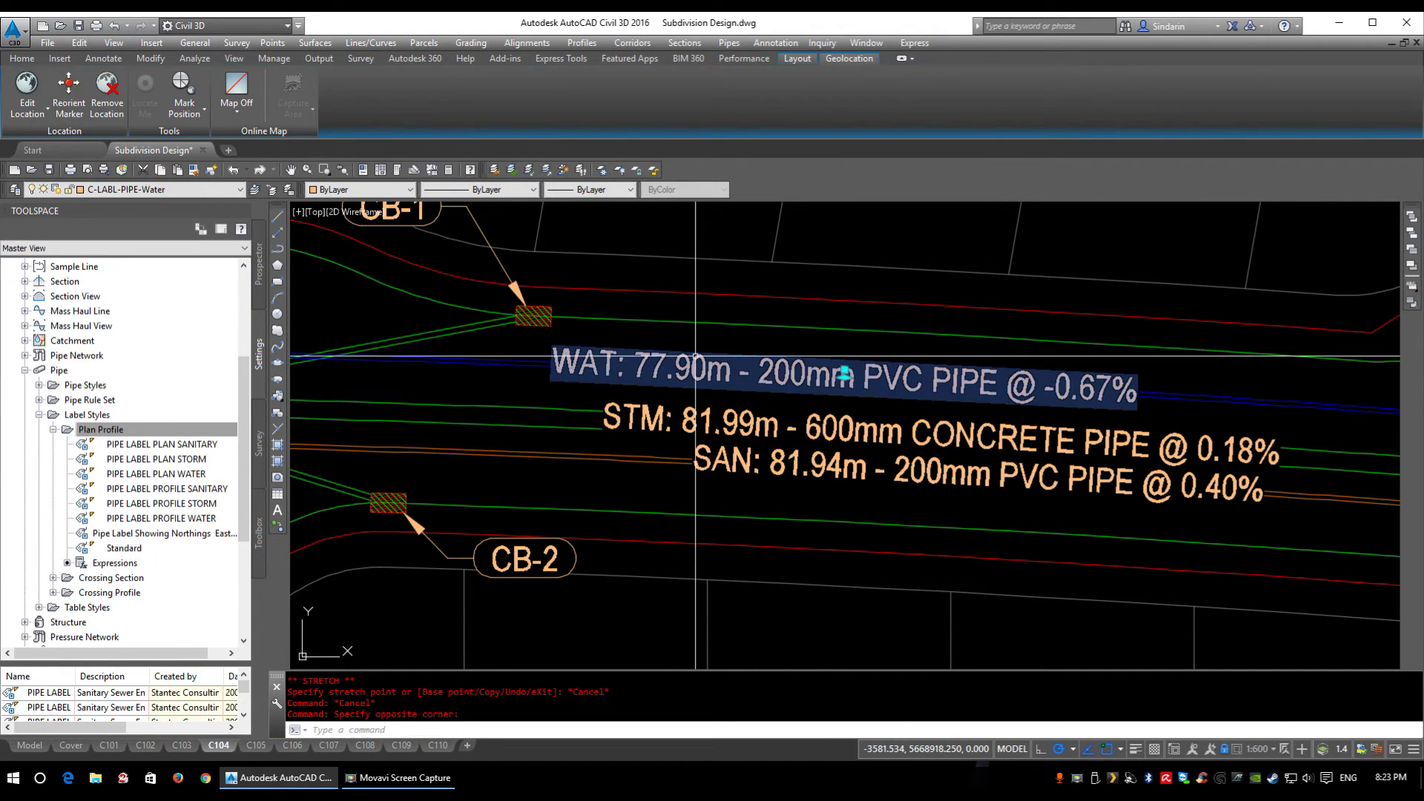
left_click(717, 351)
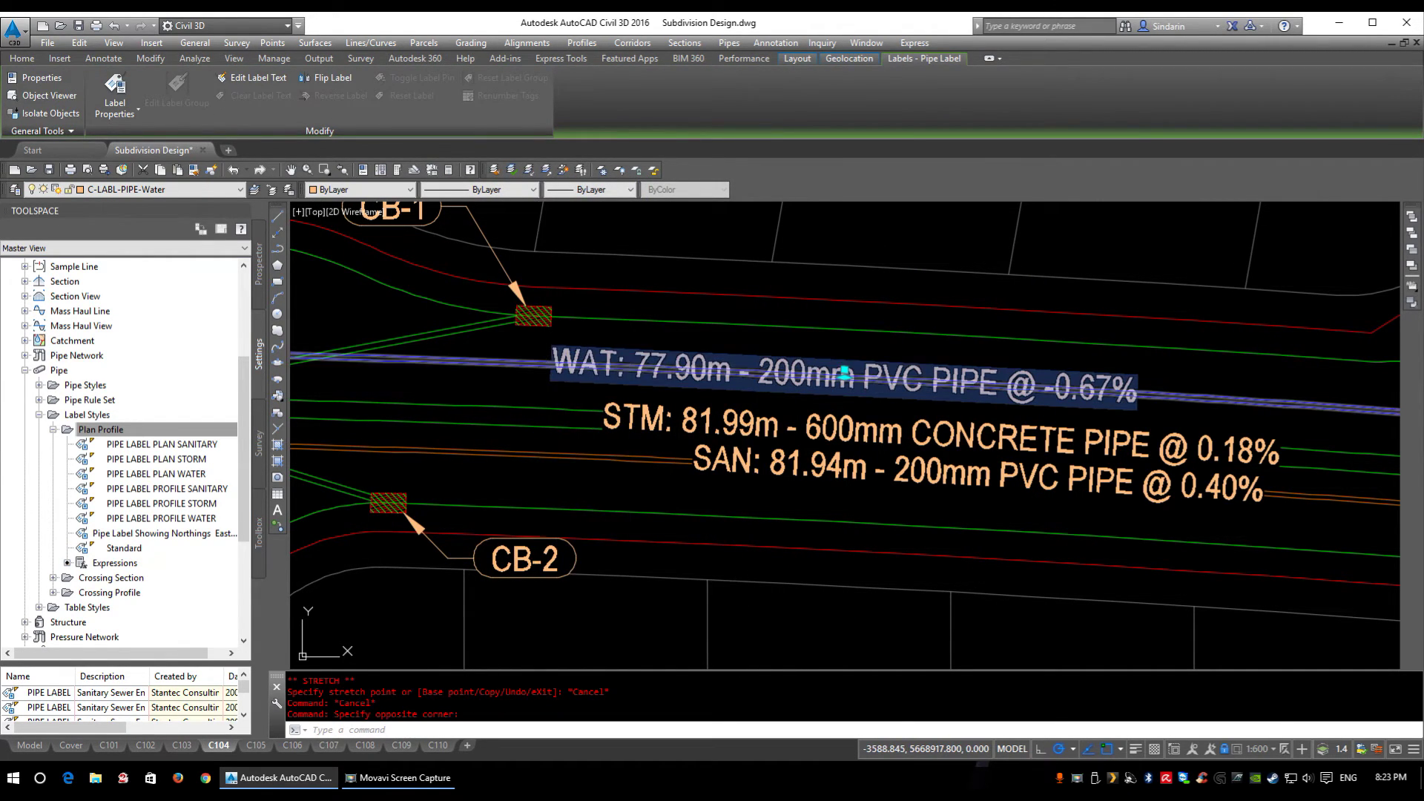
right_click(540, 366)
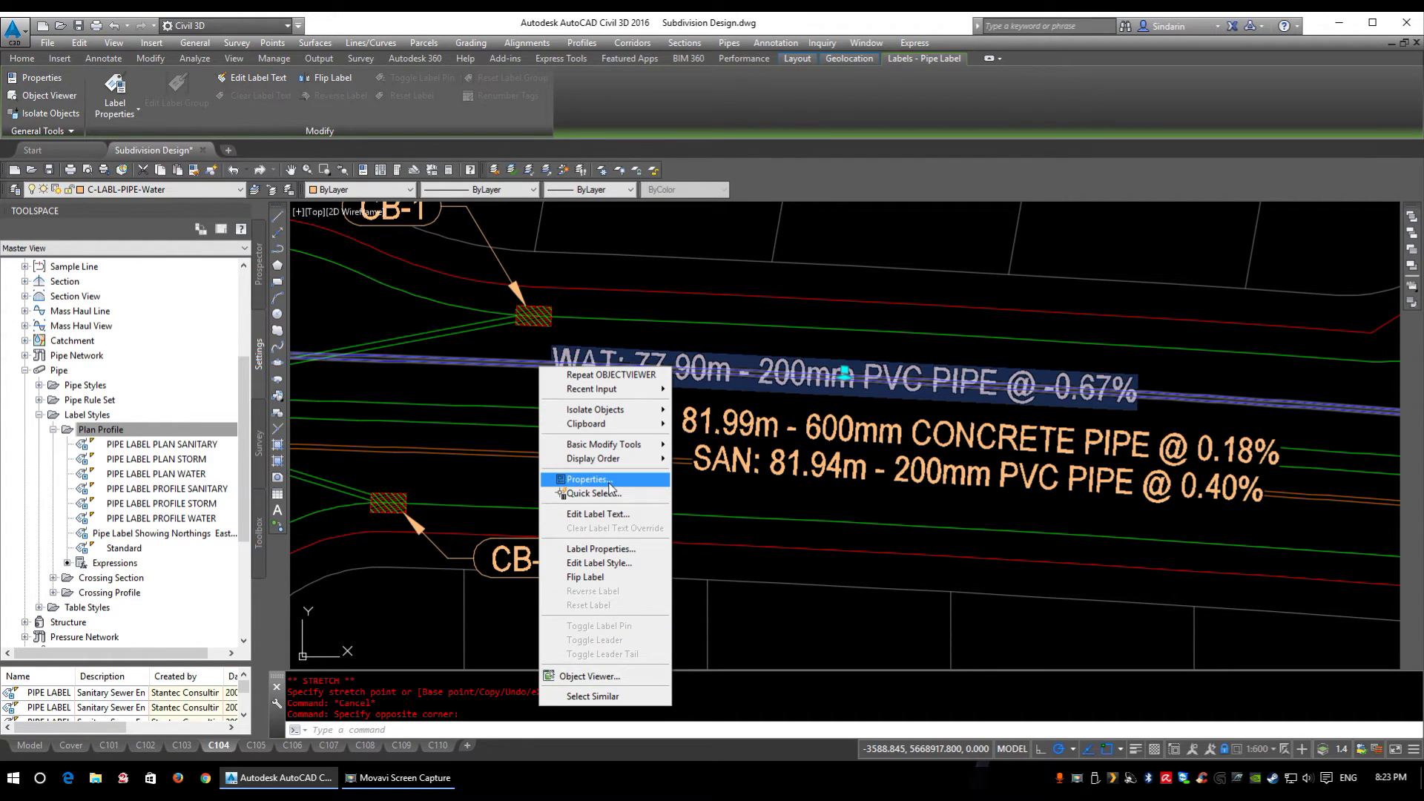
left_click(590, 480)
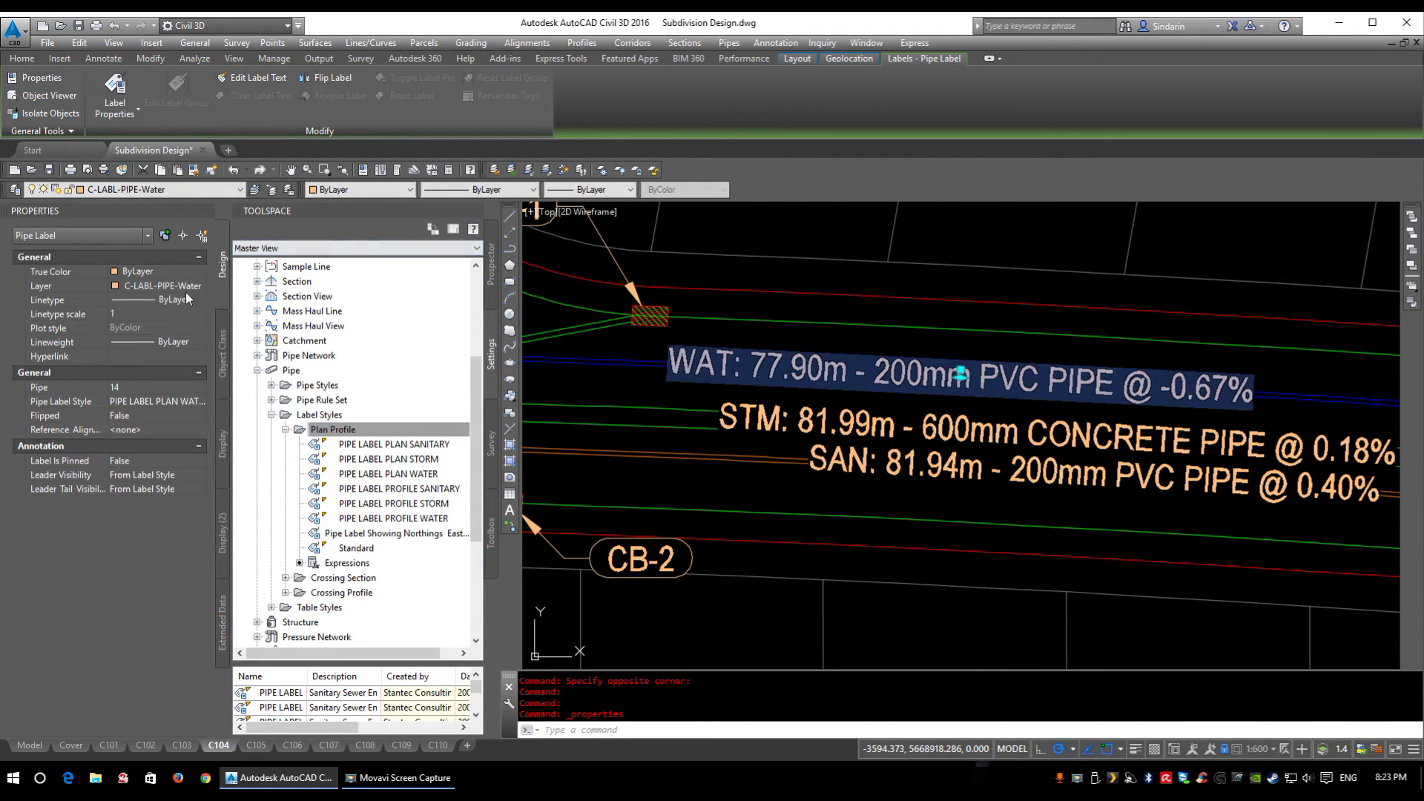
left_click(169, 401)
left_click(198, 402)
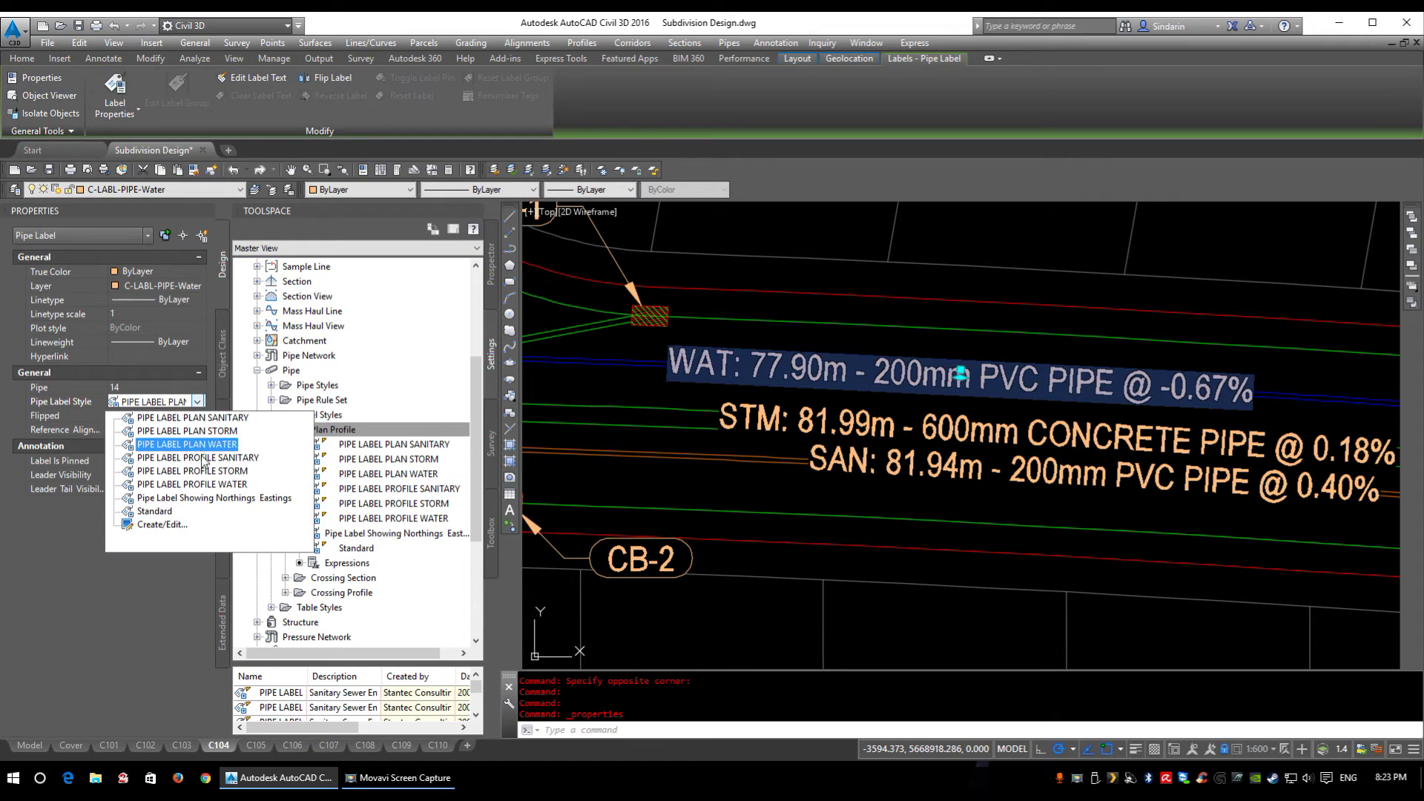
left_click(207, 498)
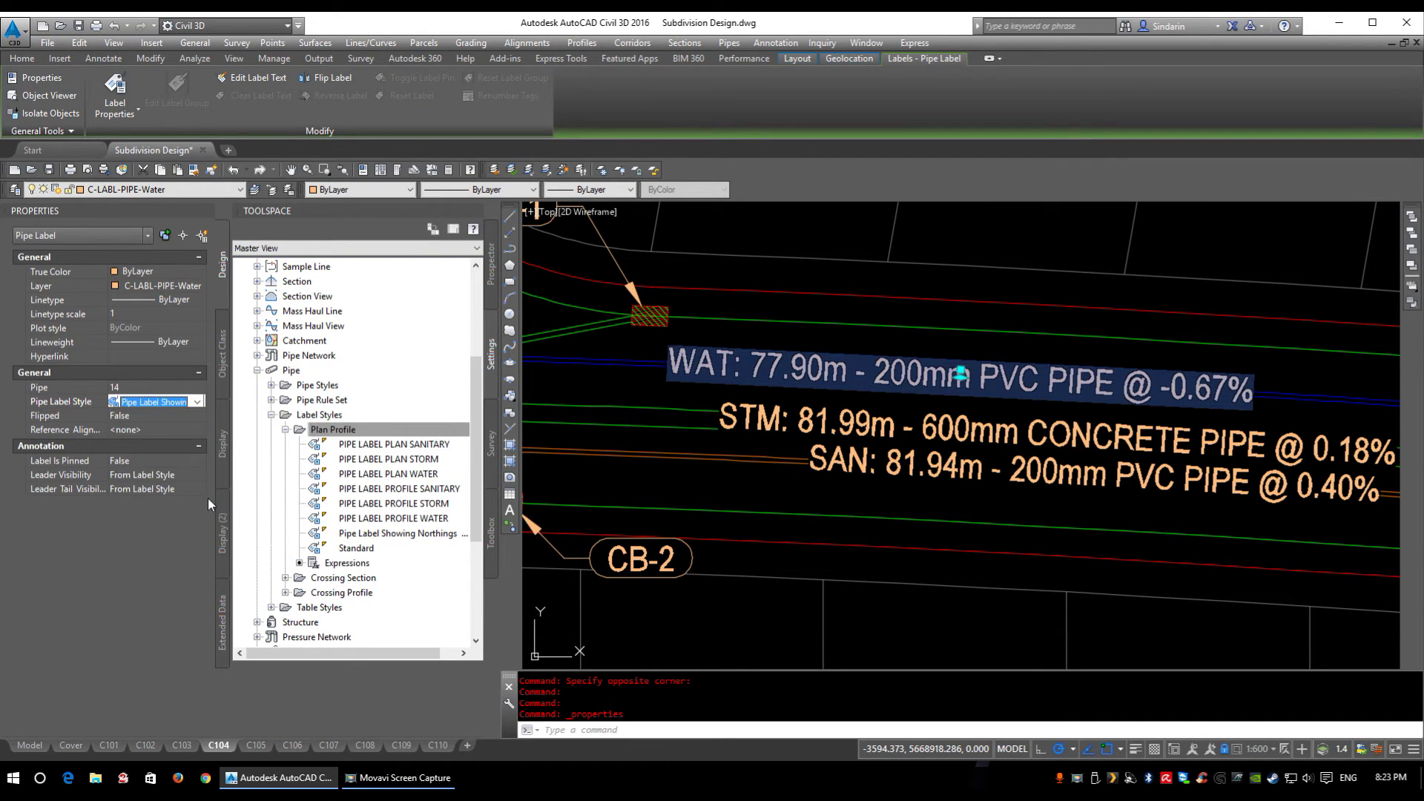
Move the water pipe's coordinate label off the pipe into the open lot area above it and deselect it
scroll(787, 495, "up", 3)
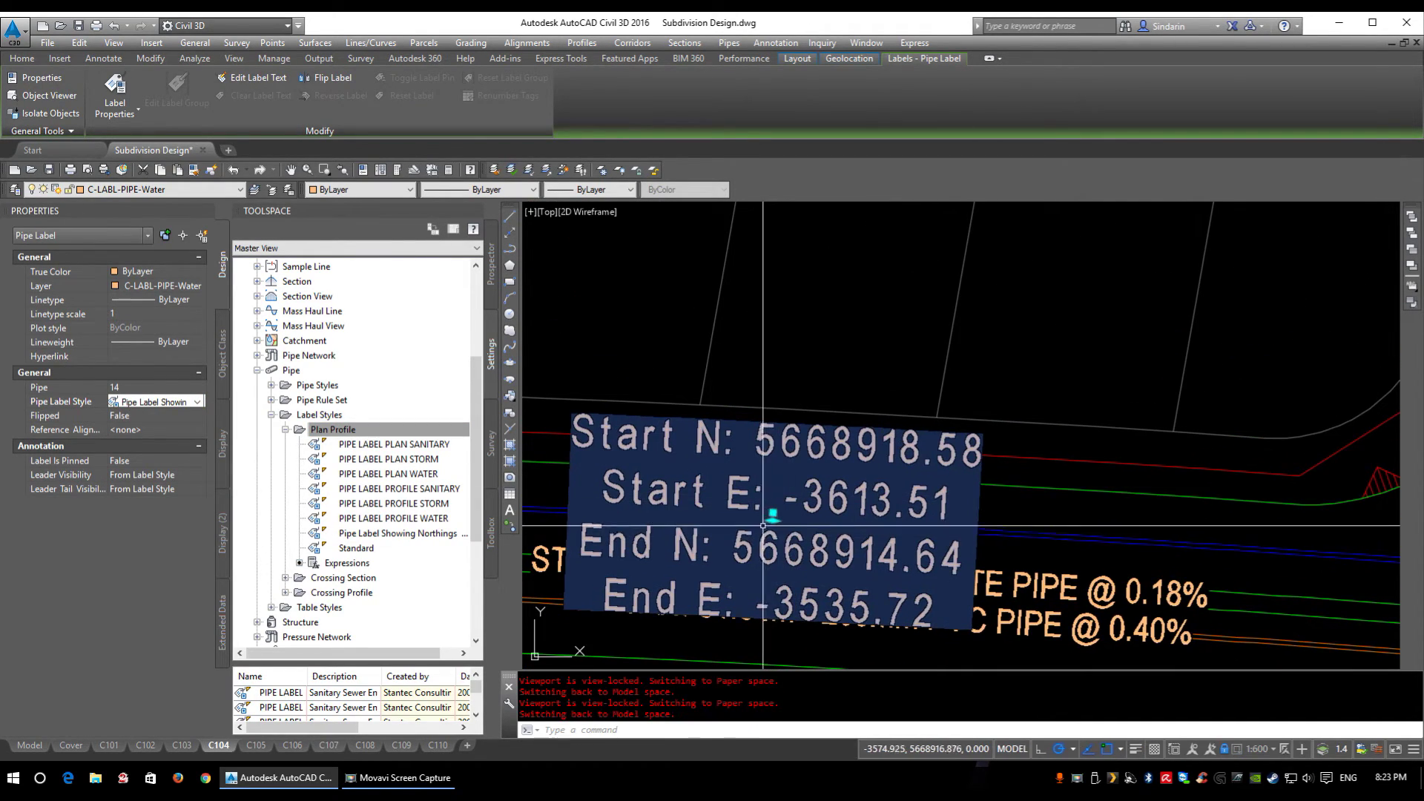
left_click(776, 512)
left_click(910, 306)
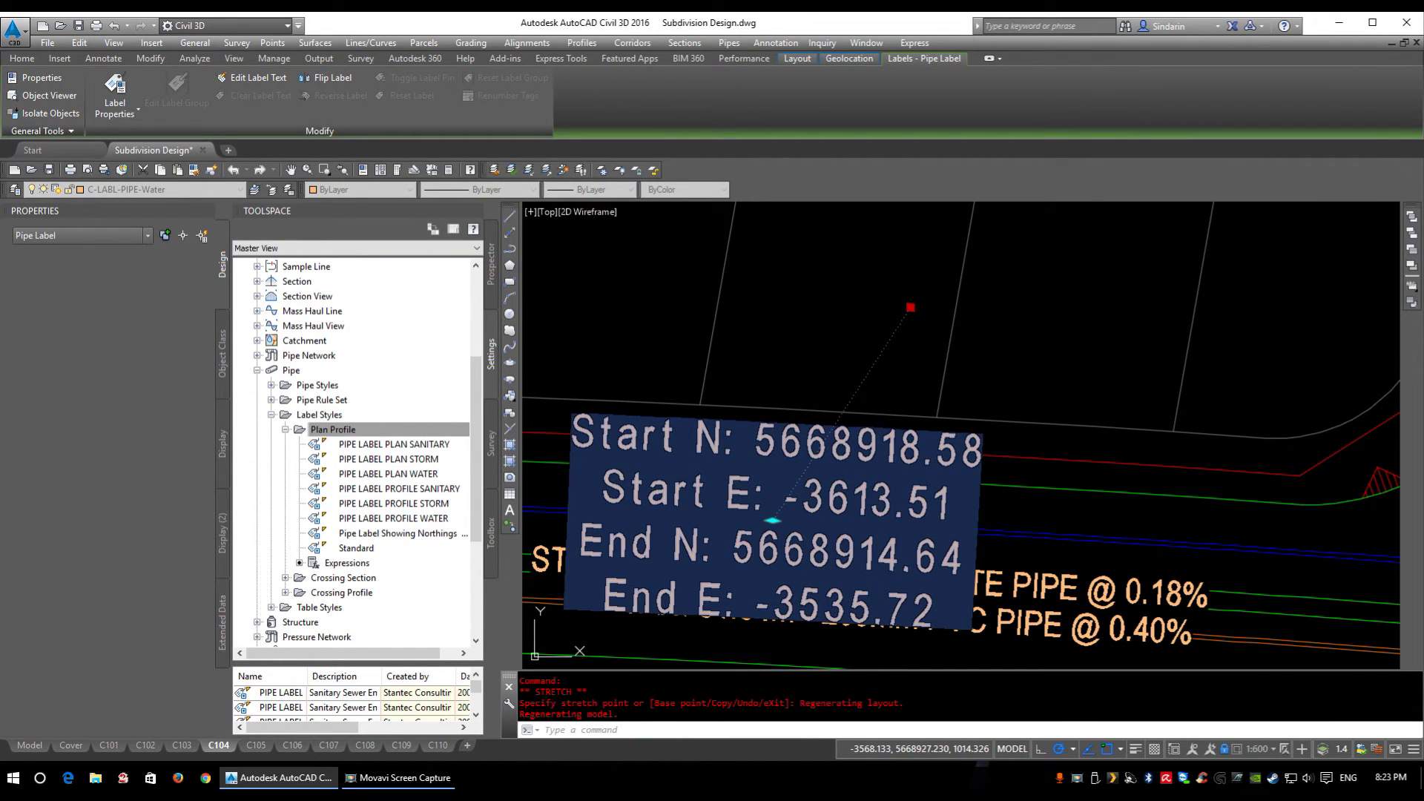
scroll(771, 520, "down", 3)
scroll(898, 349, "up", 3)
key("Escape")
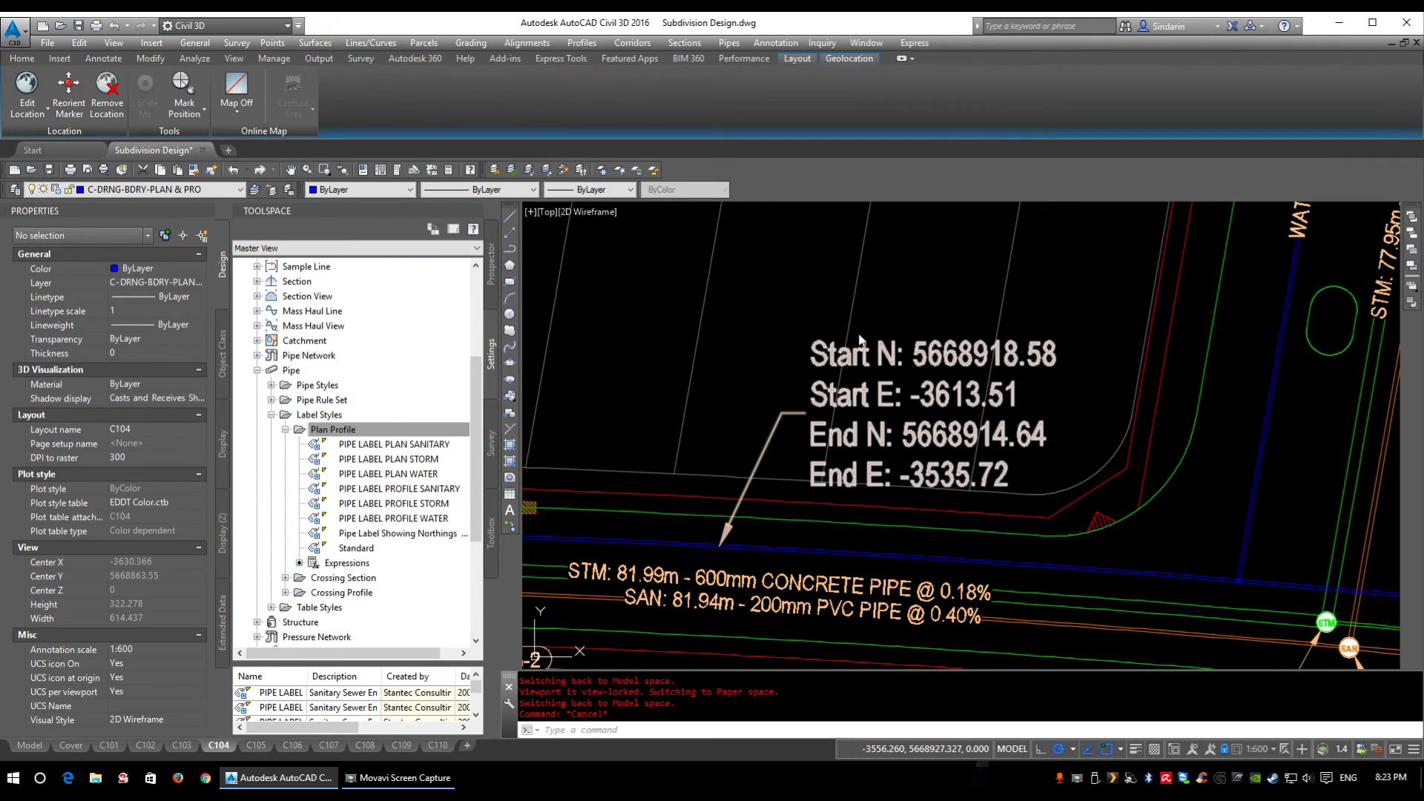
Open the moved coordinate label's current style for editing and bring up its dragged state settings beside the label
left_click(920, 348)
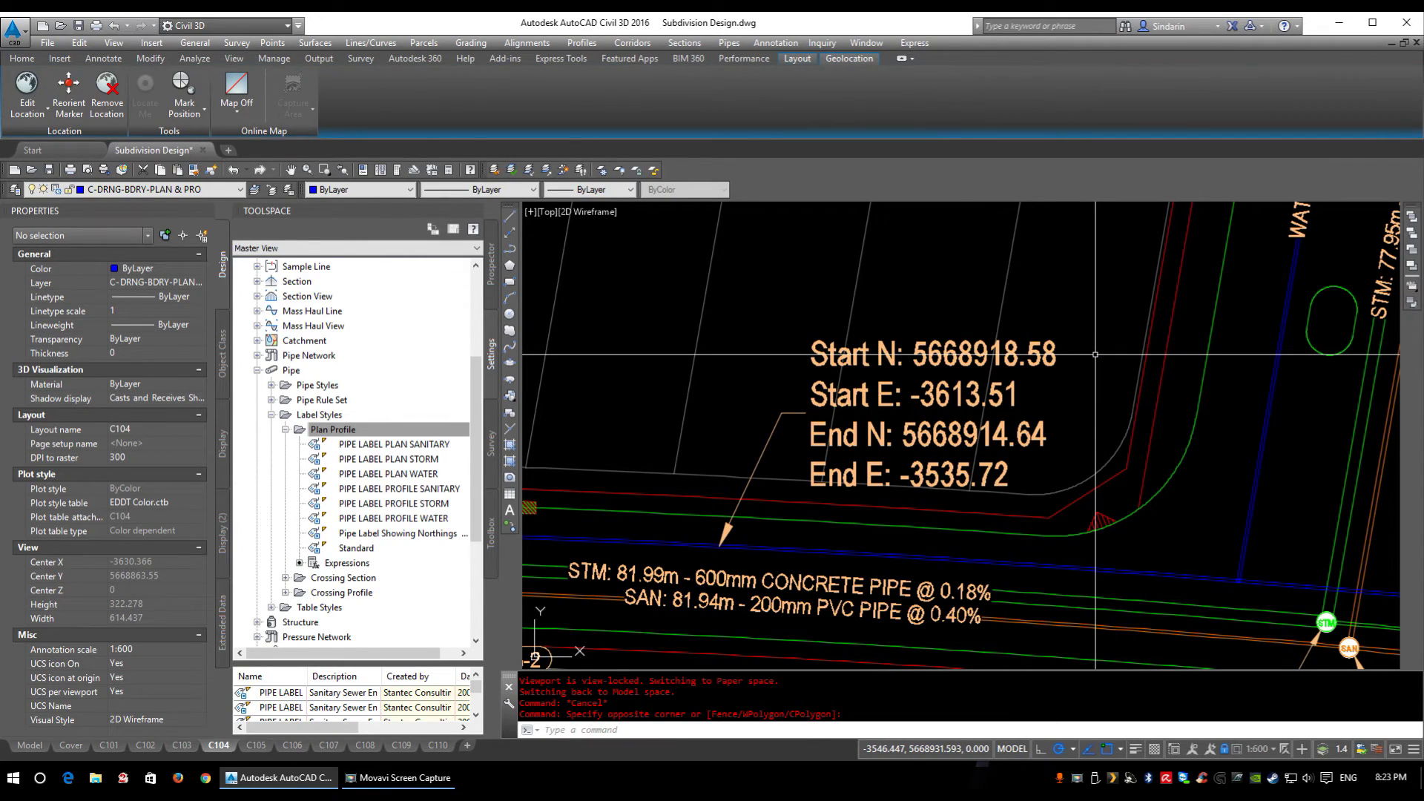
left_click(921, 355)
right_click(922, 358)
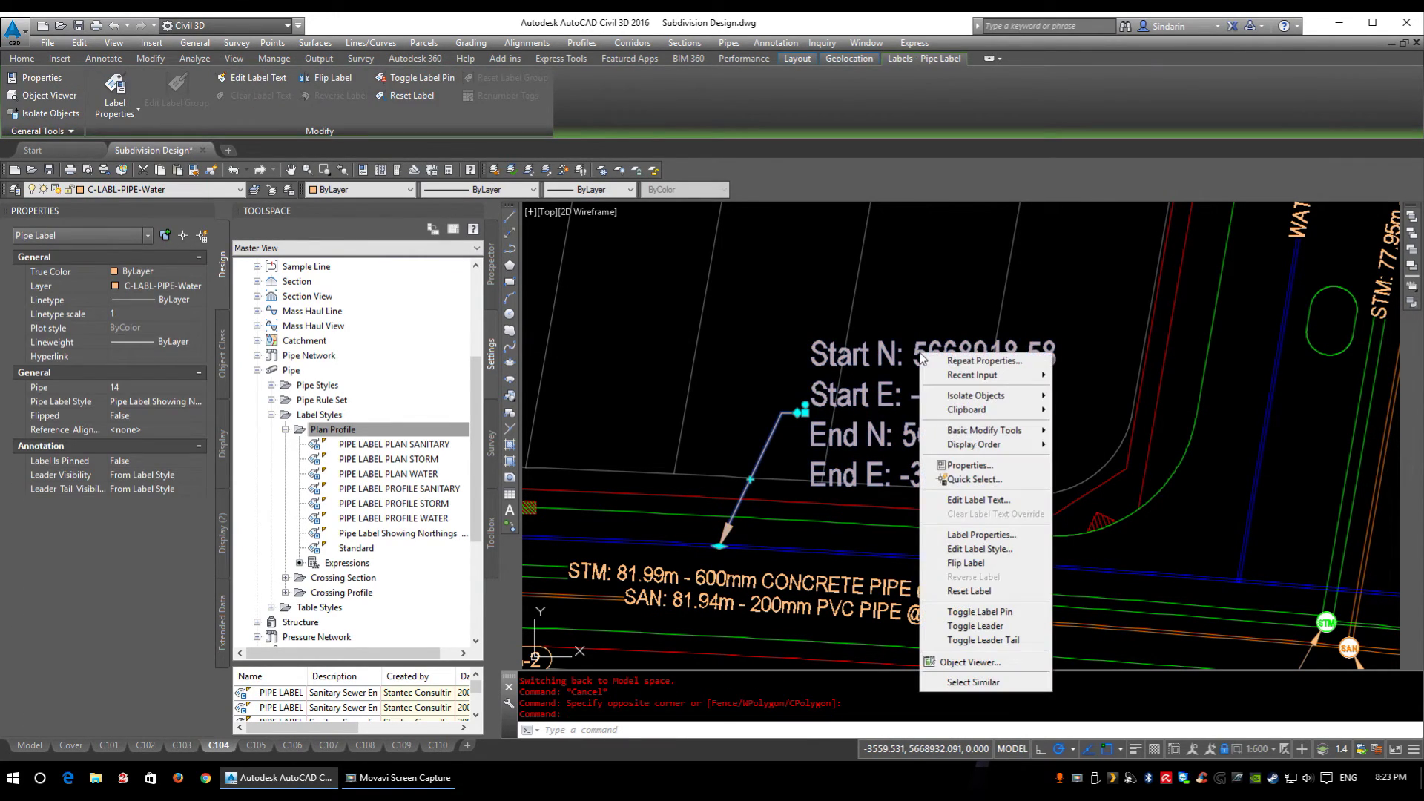
left_click(978, 550)
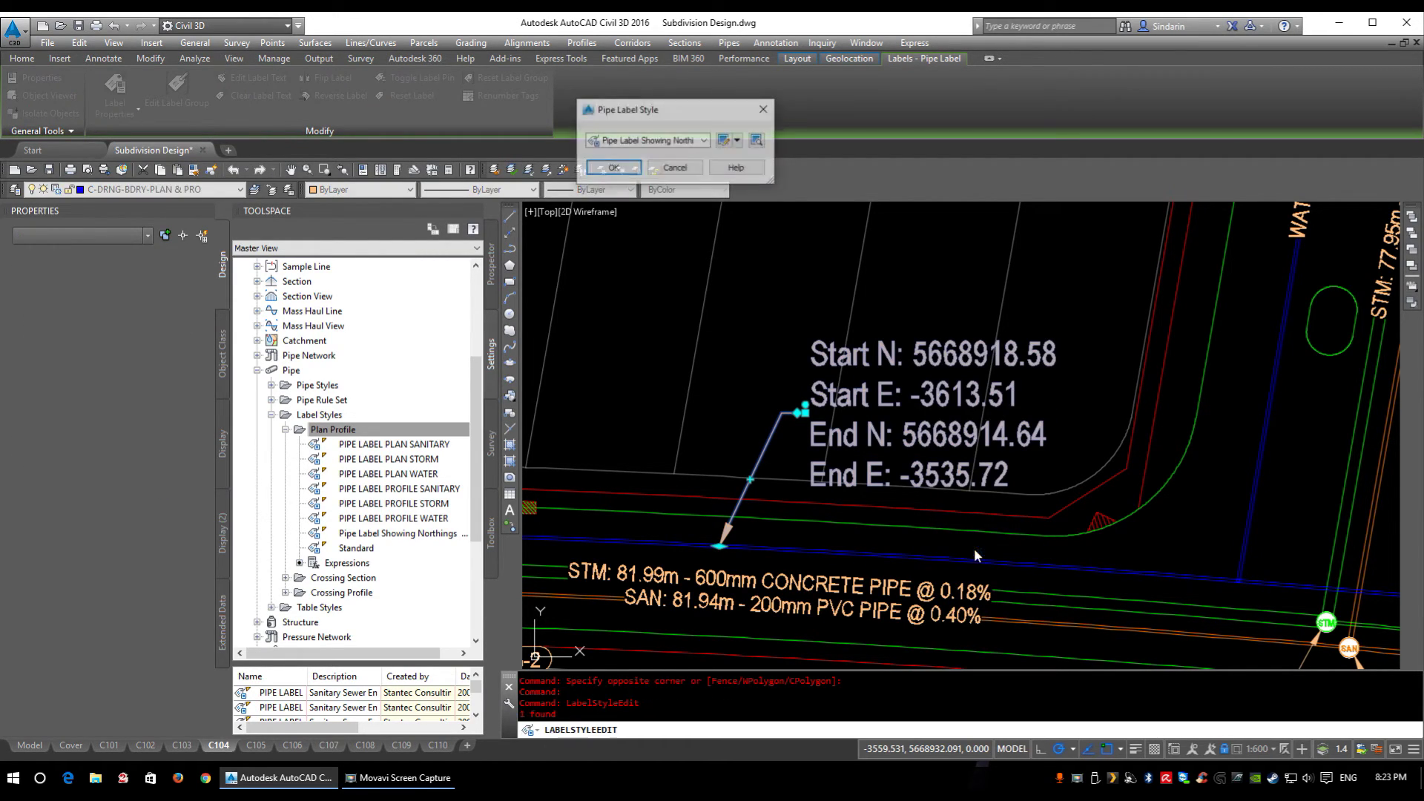
left_click(739, 146)
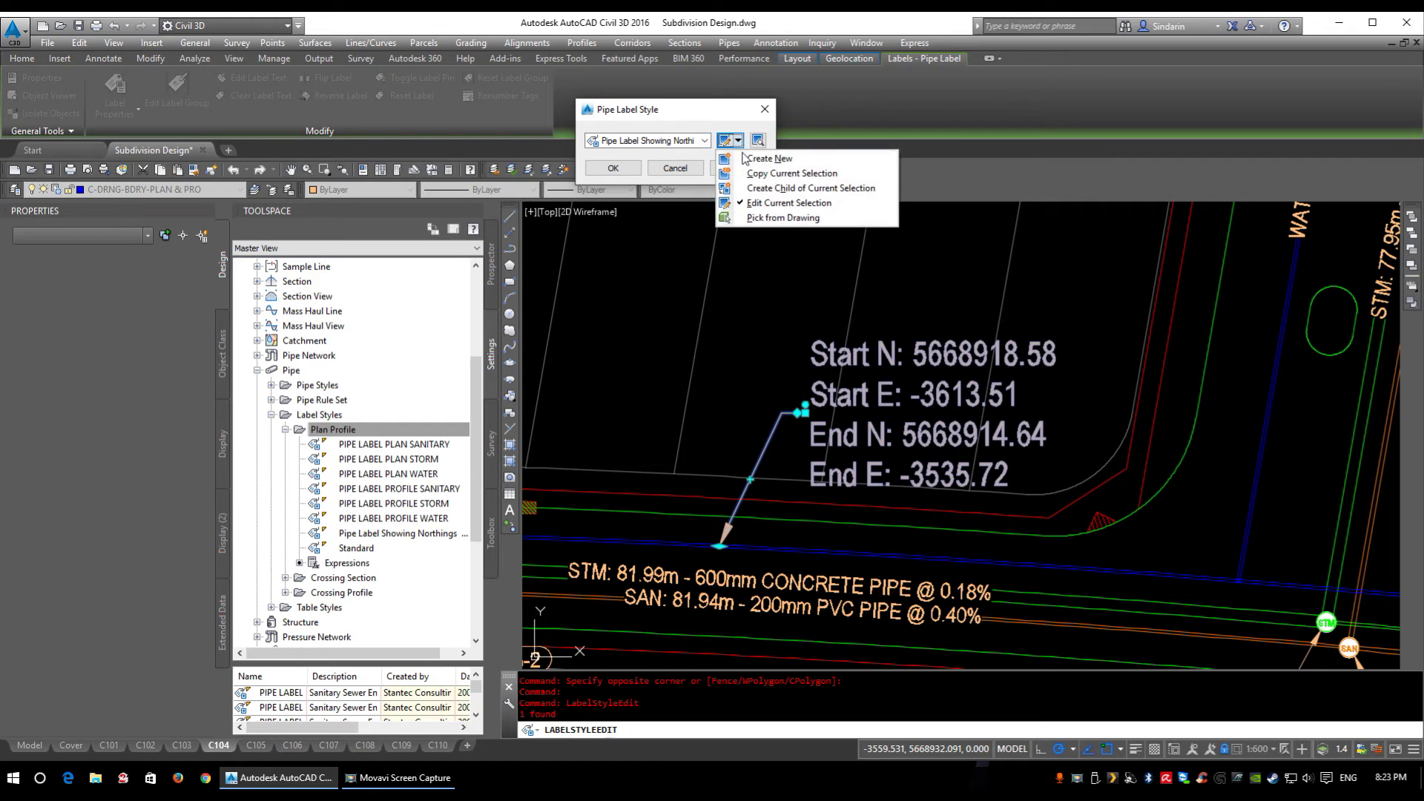
left_click(762, 204)
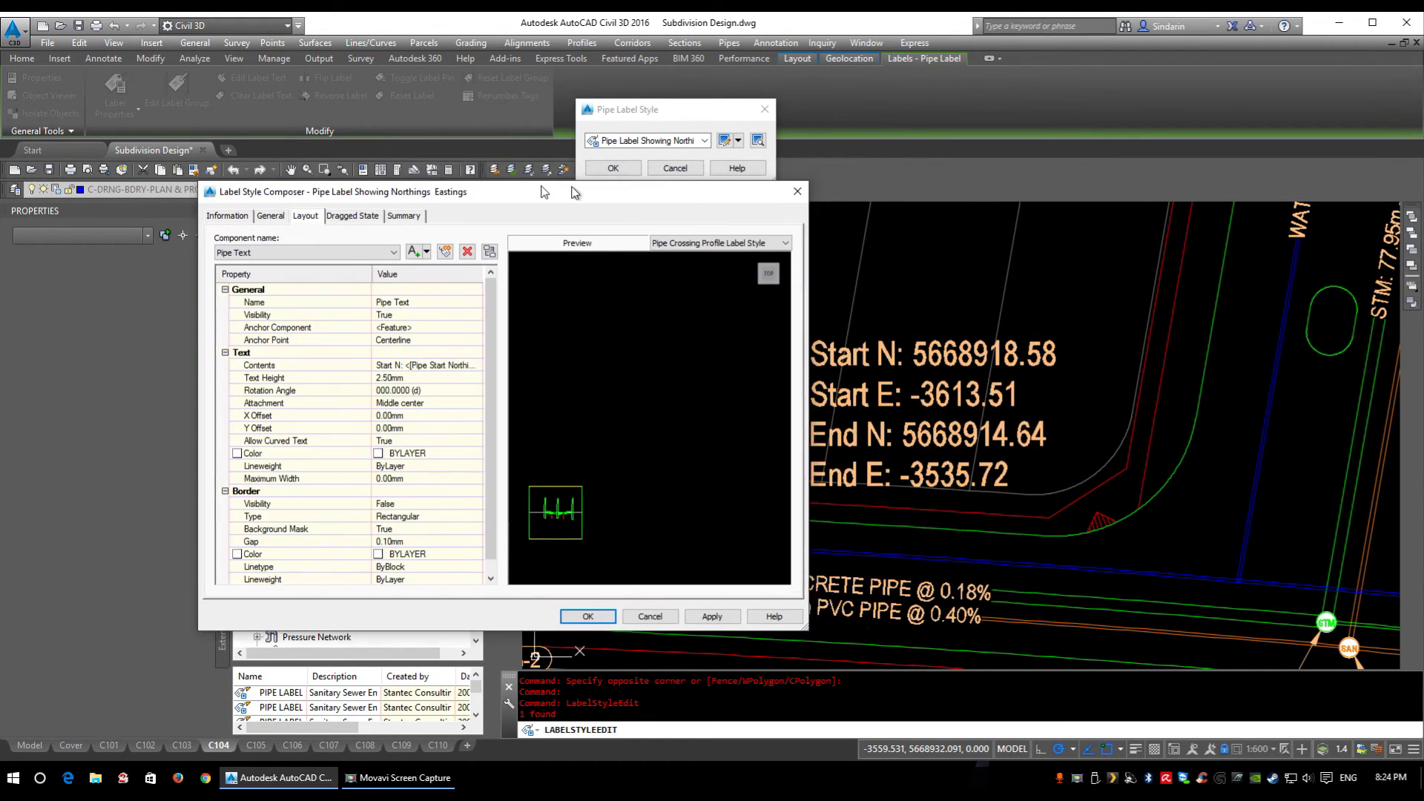
left_click_drag(575, 193, 508, 193)
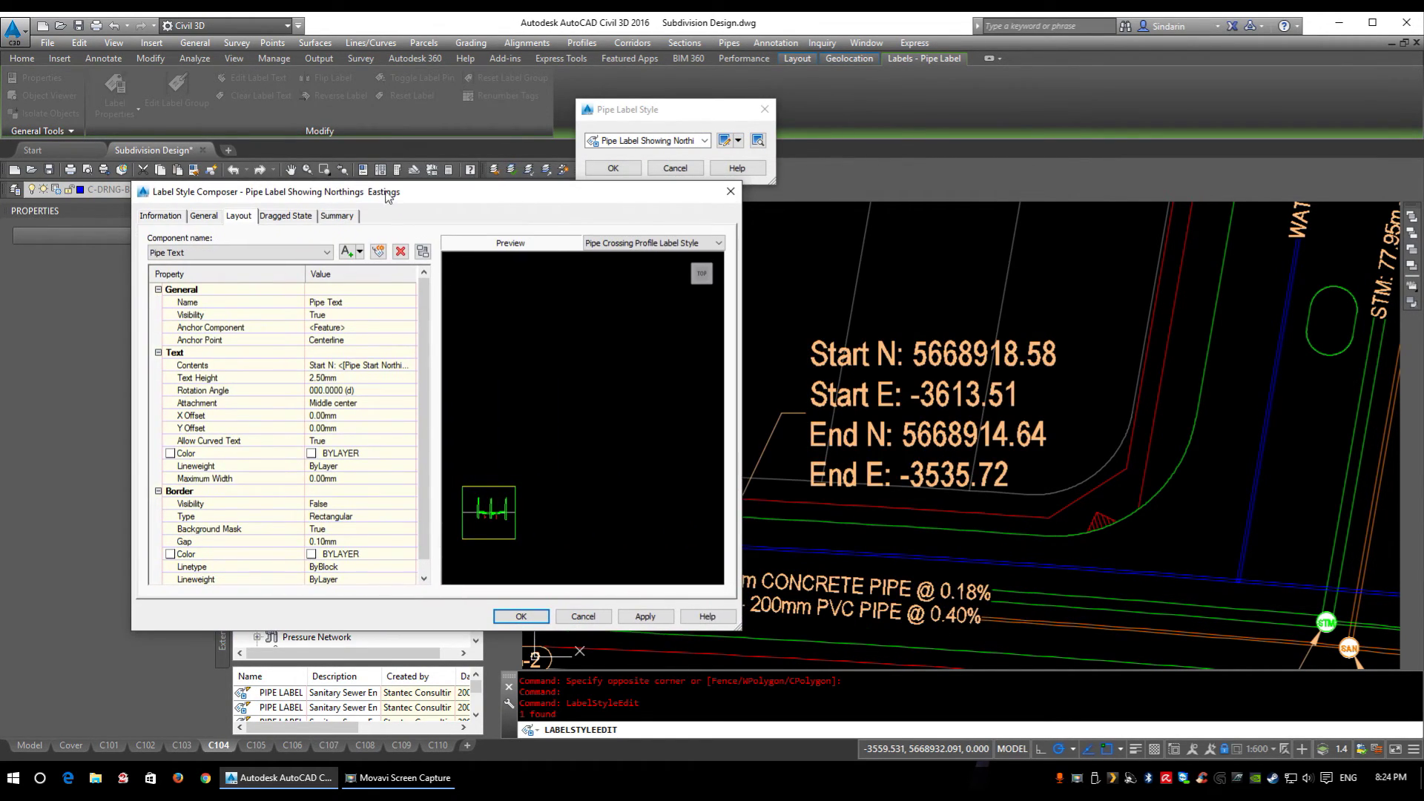
left_click(282, 217)
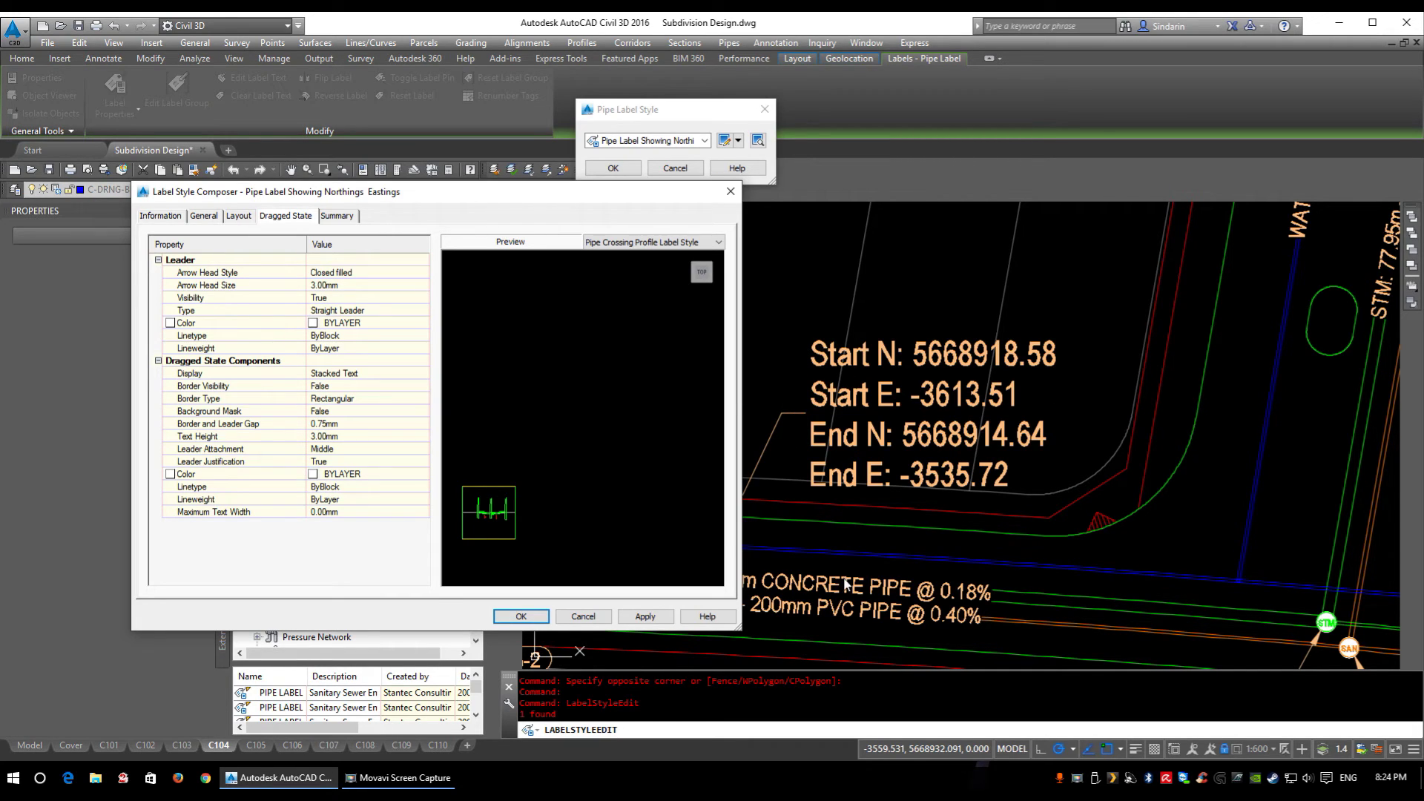
left_click_drag(601, 194, 480, 174)
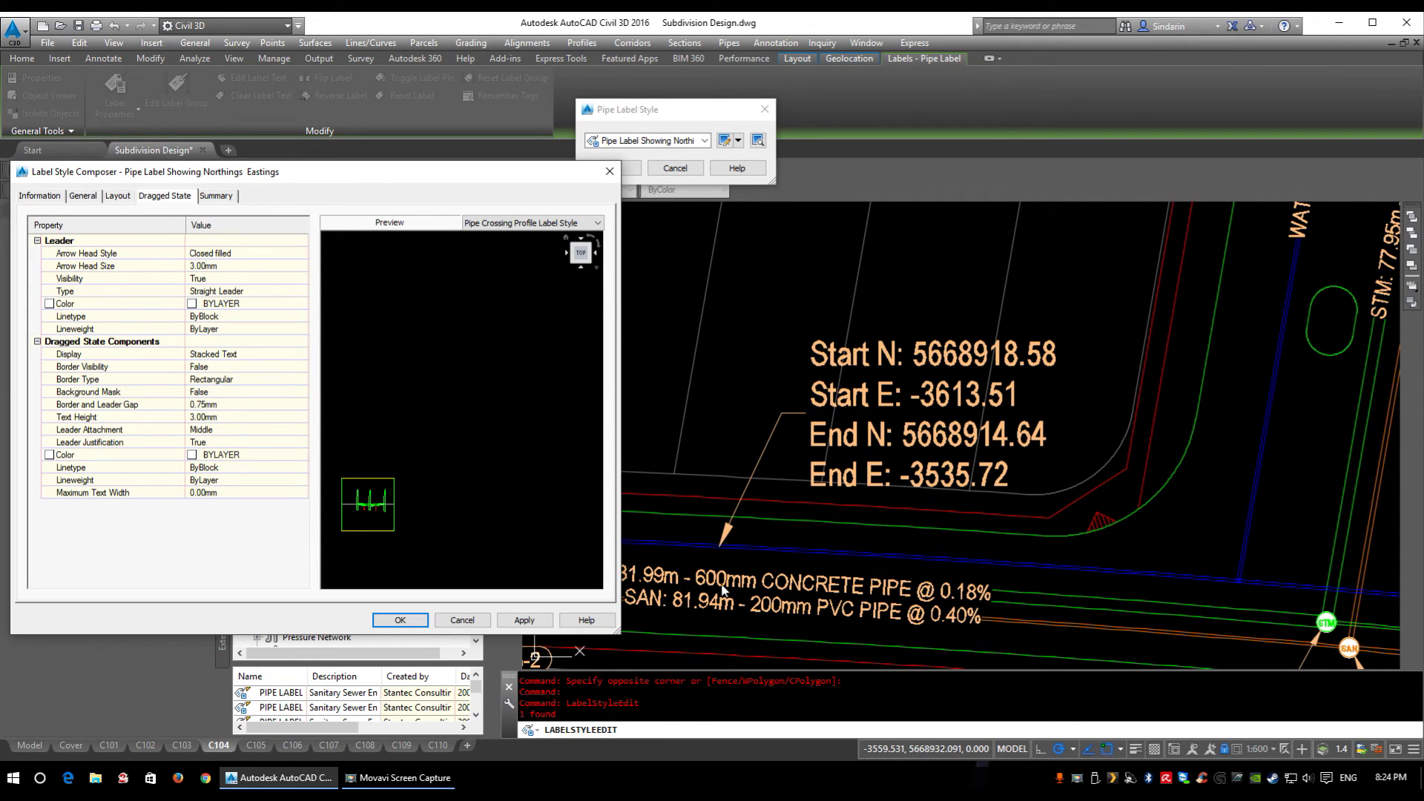
Set the dragged state's leader arrow head size and text height to 2.5 mm
left_click(215, 265)
type("2.5")
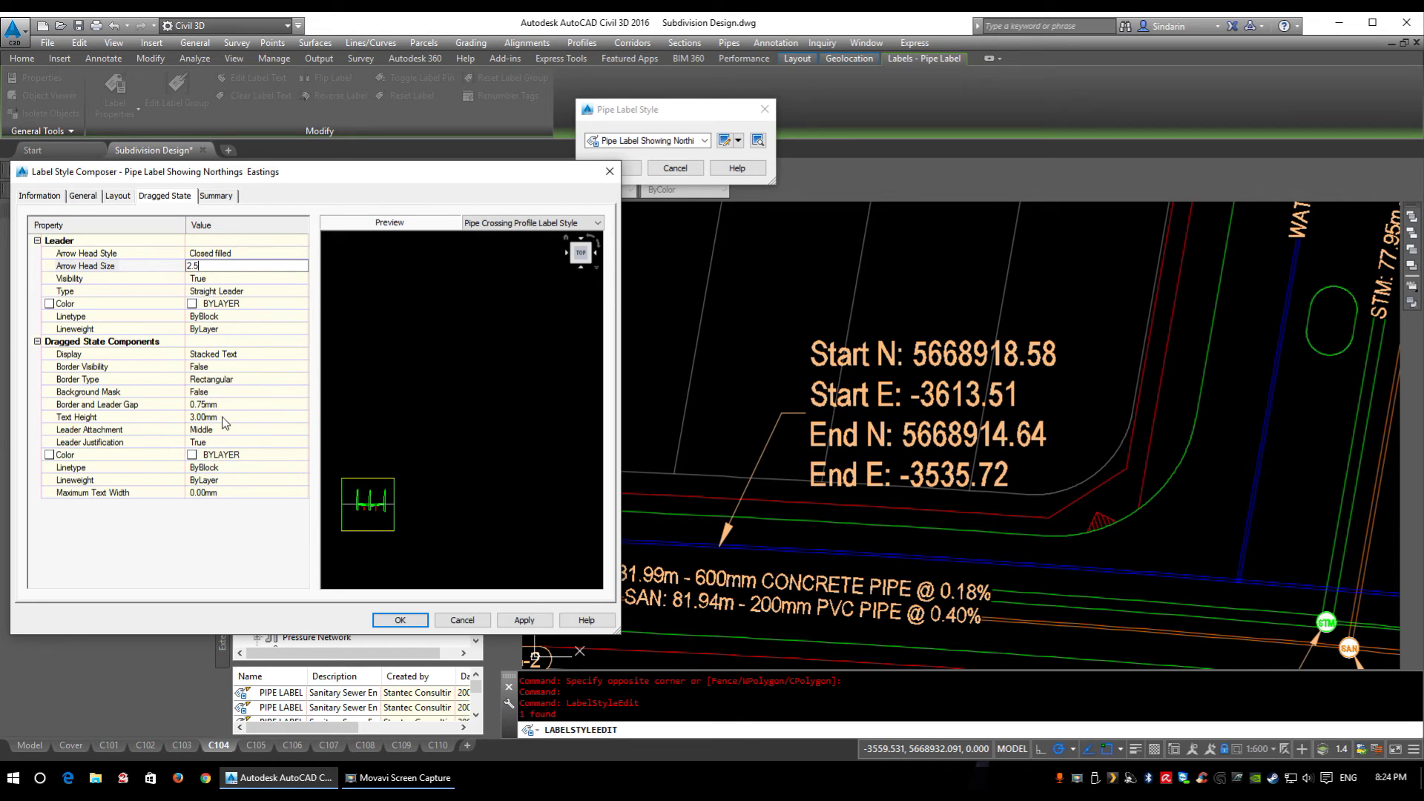
left_click(225, 417)
type("2.5")
key("Return")
Set the dragged state's background mask to True and its border and leader gap to 0.1 mm, and accept the style
left_click(215, 392)
left_click(303, 391)
left_click(222, 404)
left_click(234, 404)
key("BackSpace")
type(".1")
key("Return")
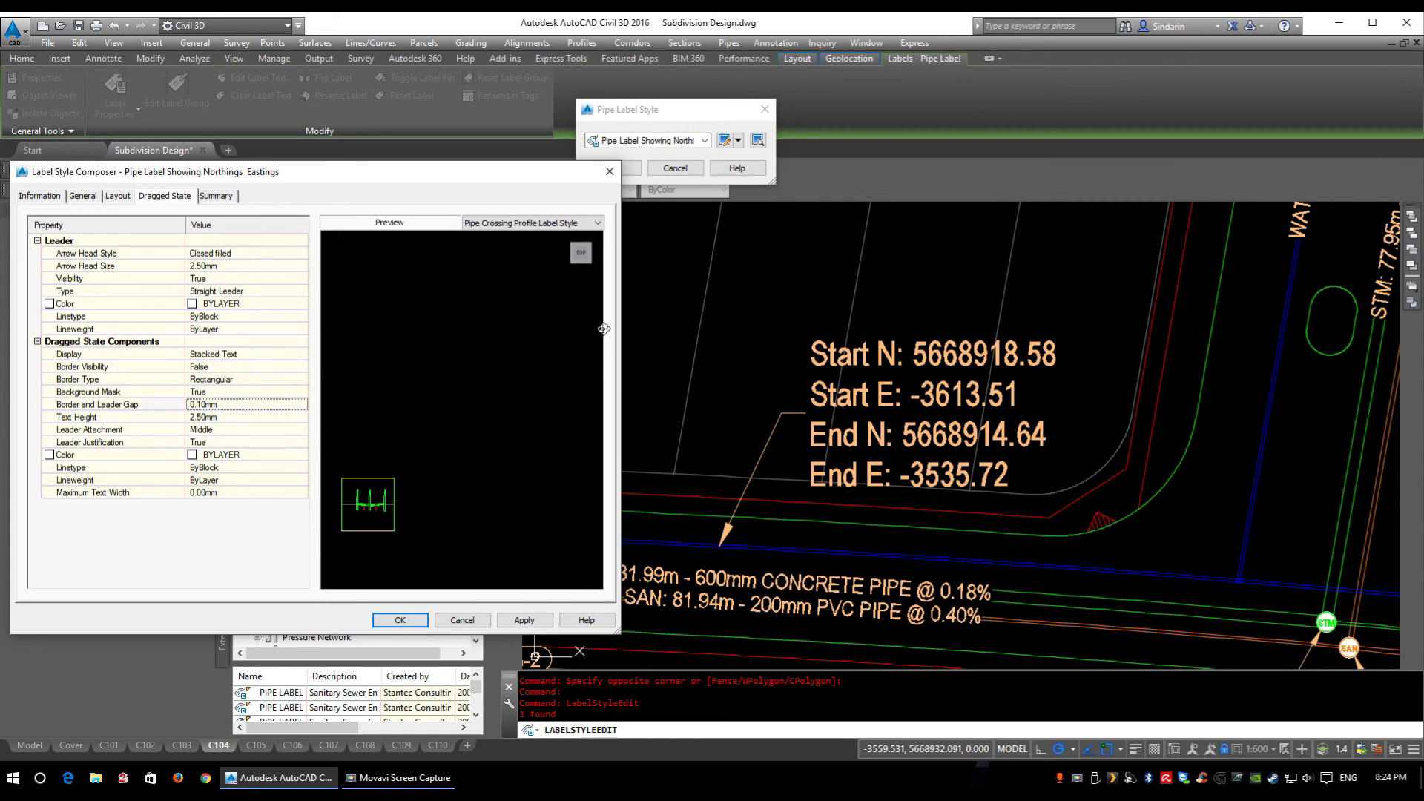
left_click(523, 619)
key("Return")
left_click(613, 168)
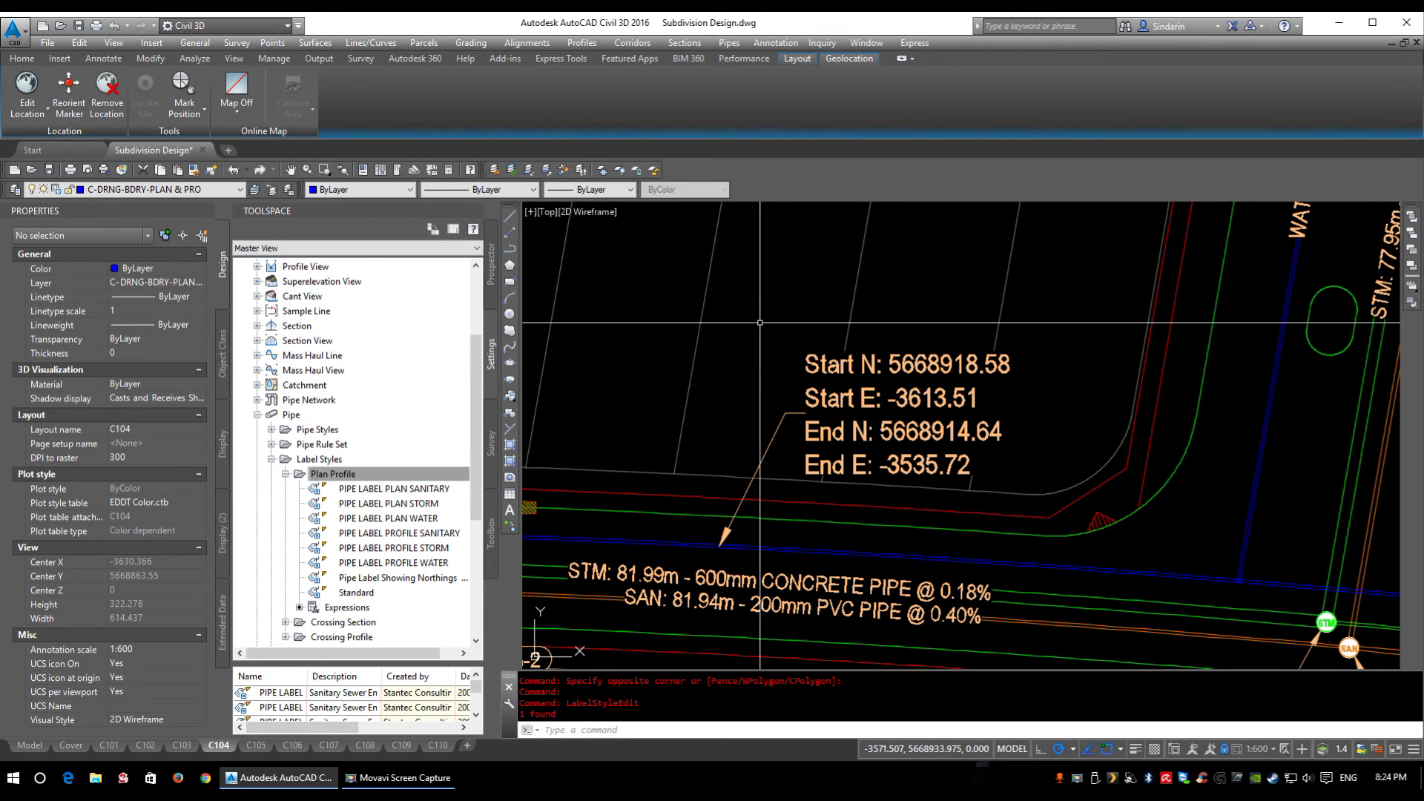
Open the pipe properties of the labelled water pipe, enlarge the dialog and go to its start and end coordinates
mouse_move(840, 432)
middle_mouse_down()
mouse_move(900, 417)
mouse_move(913, 429)
middle_mouse_up()
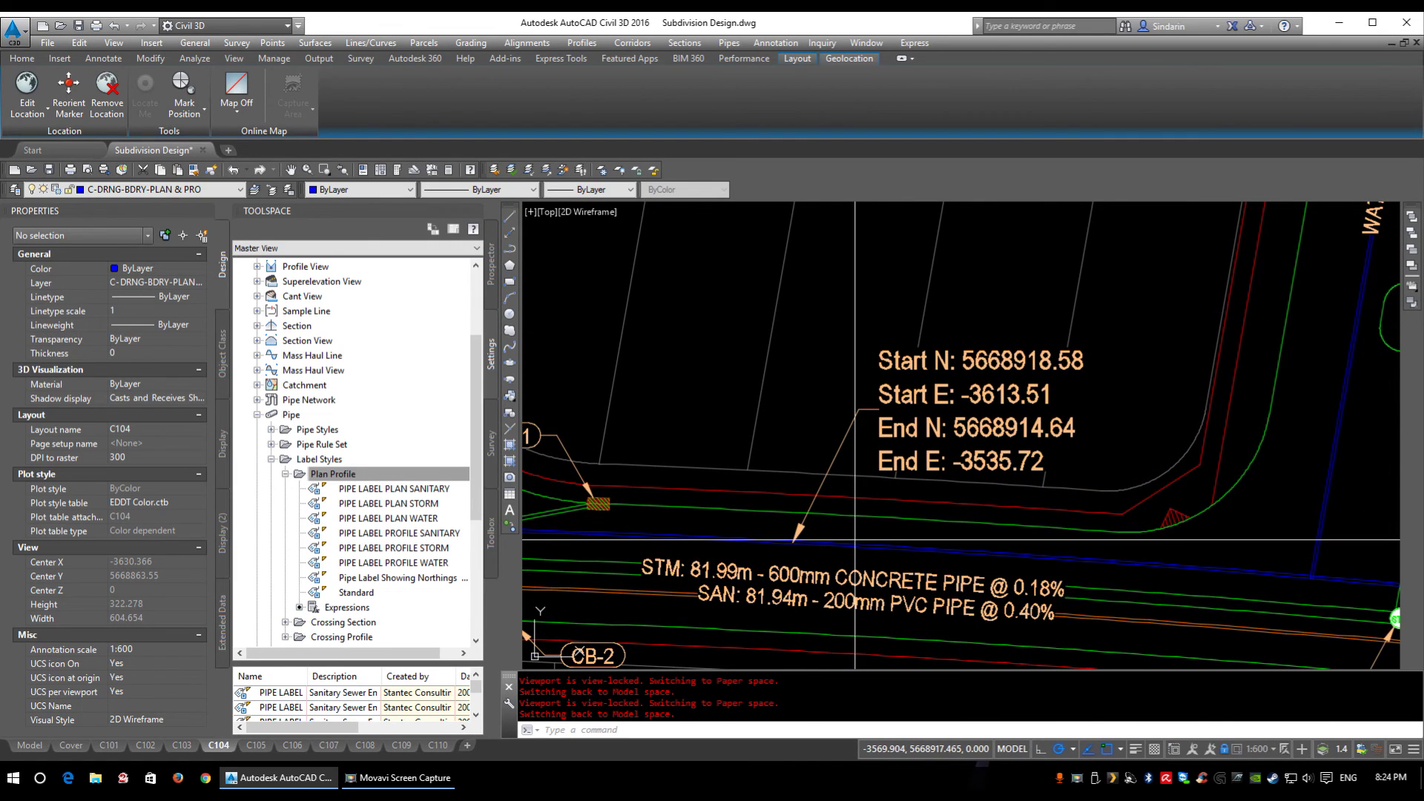
left_click(862, 542)
right_click(863, 541)
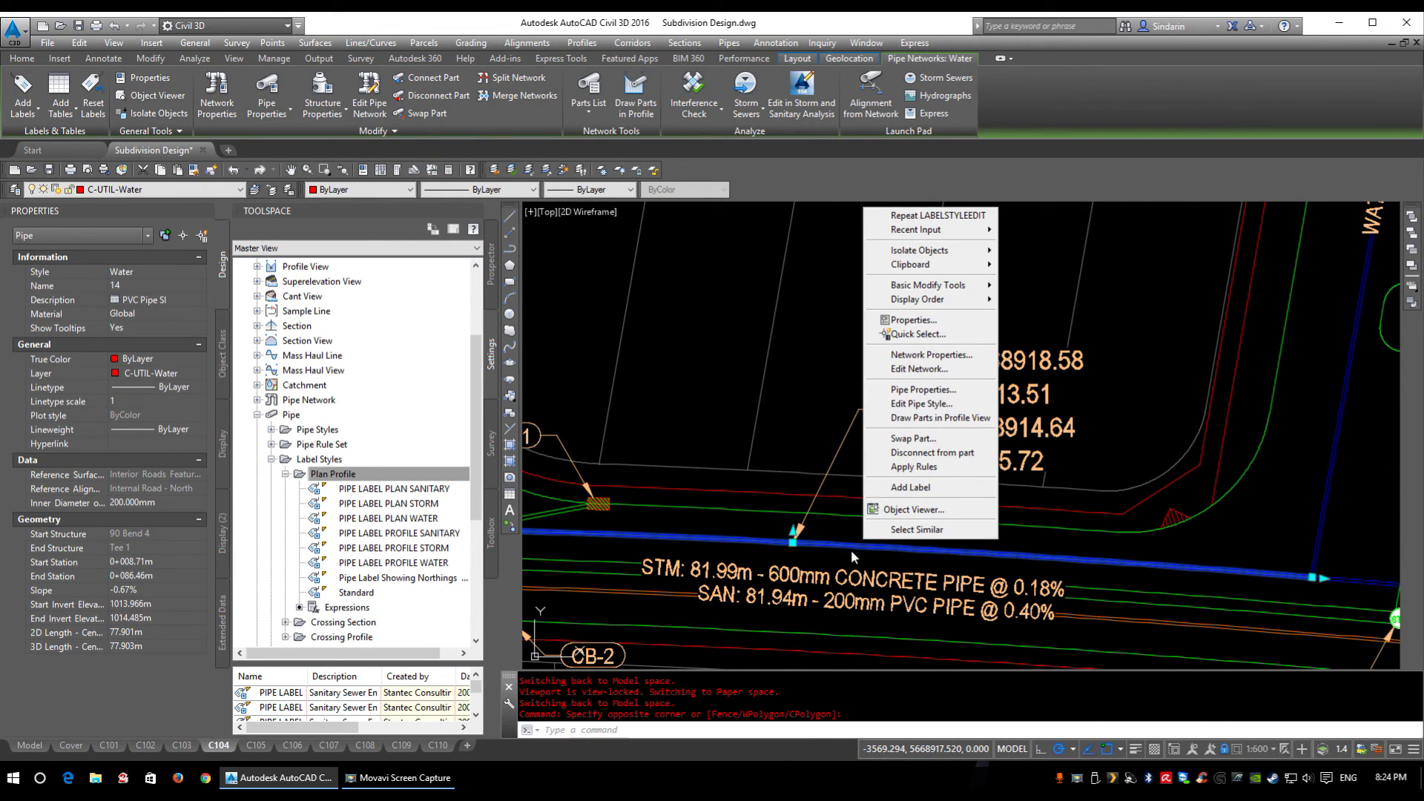
left_click(918, 391)
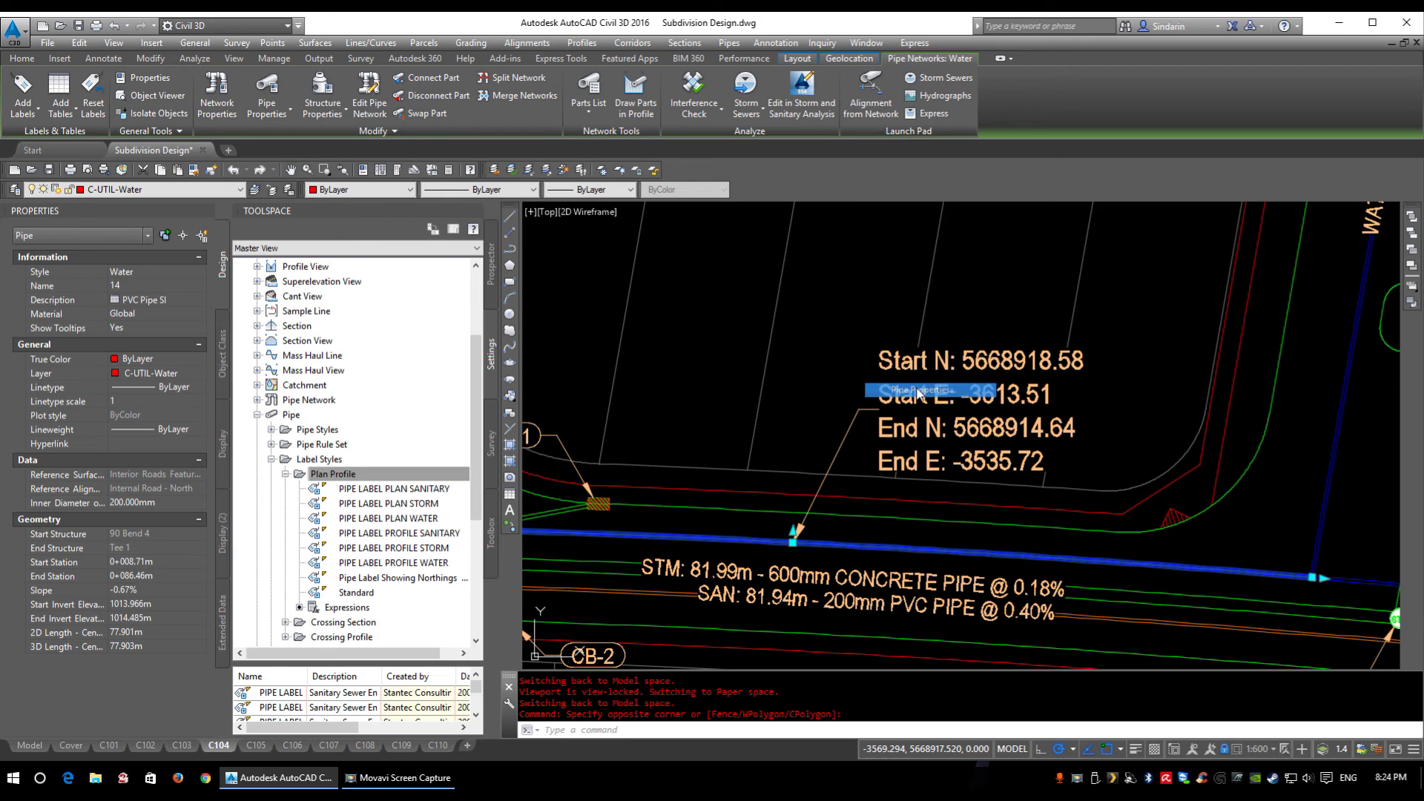
left_click(185, 314)
left_click_drag(242, 289, 343, 158)
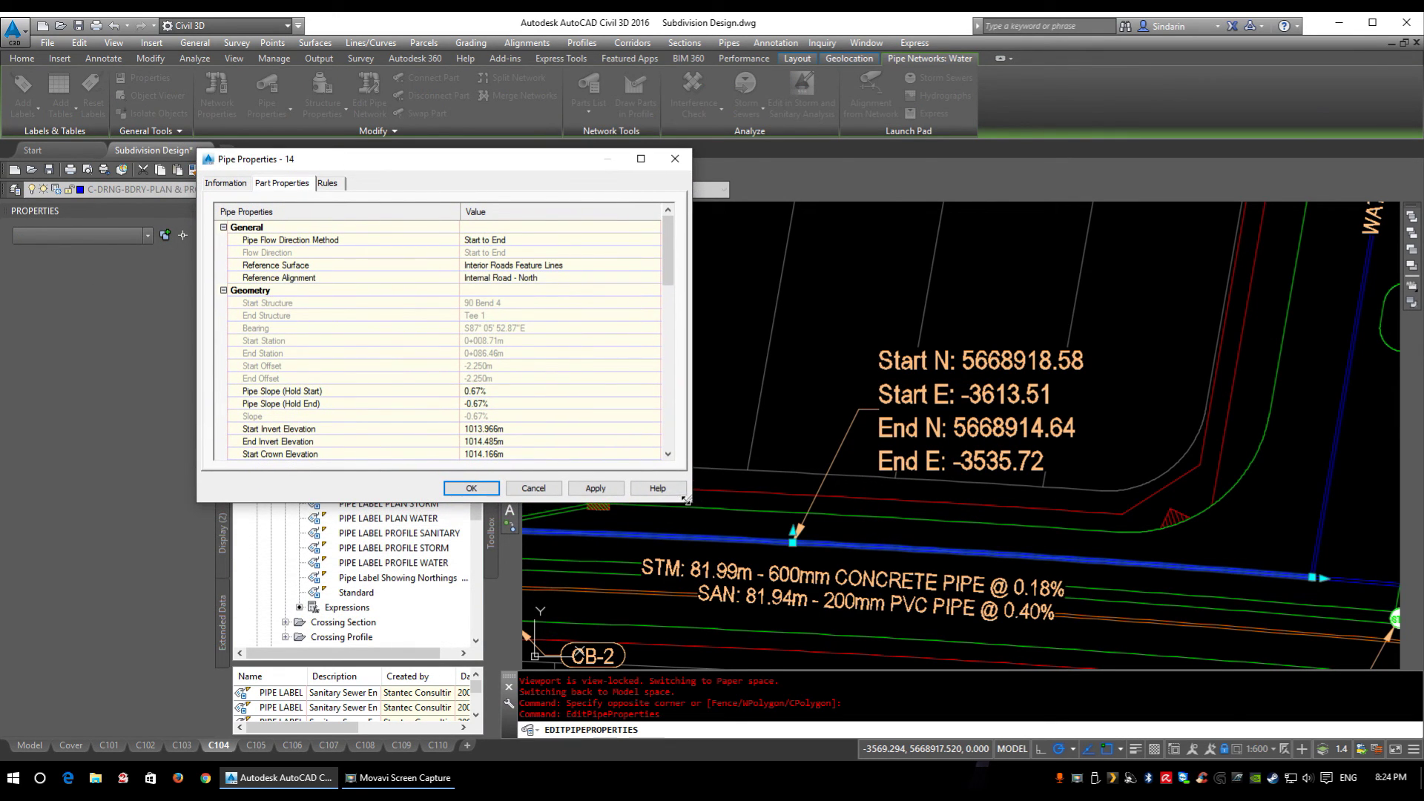
left_click_drag(687, 500, 740, 517)
left_click(318, 429)
scroll(317, 439, "down", 2)
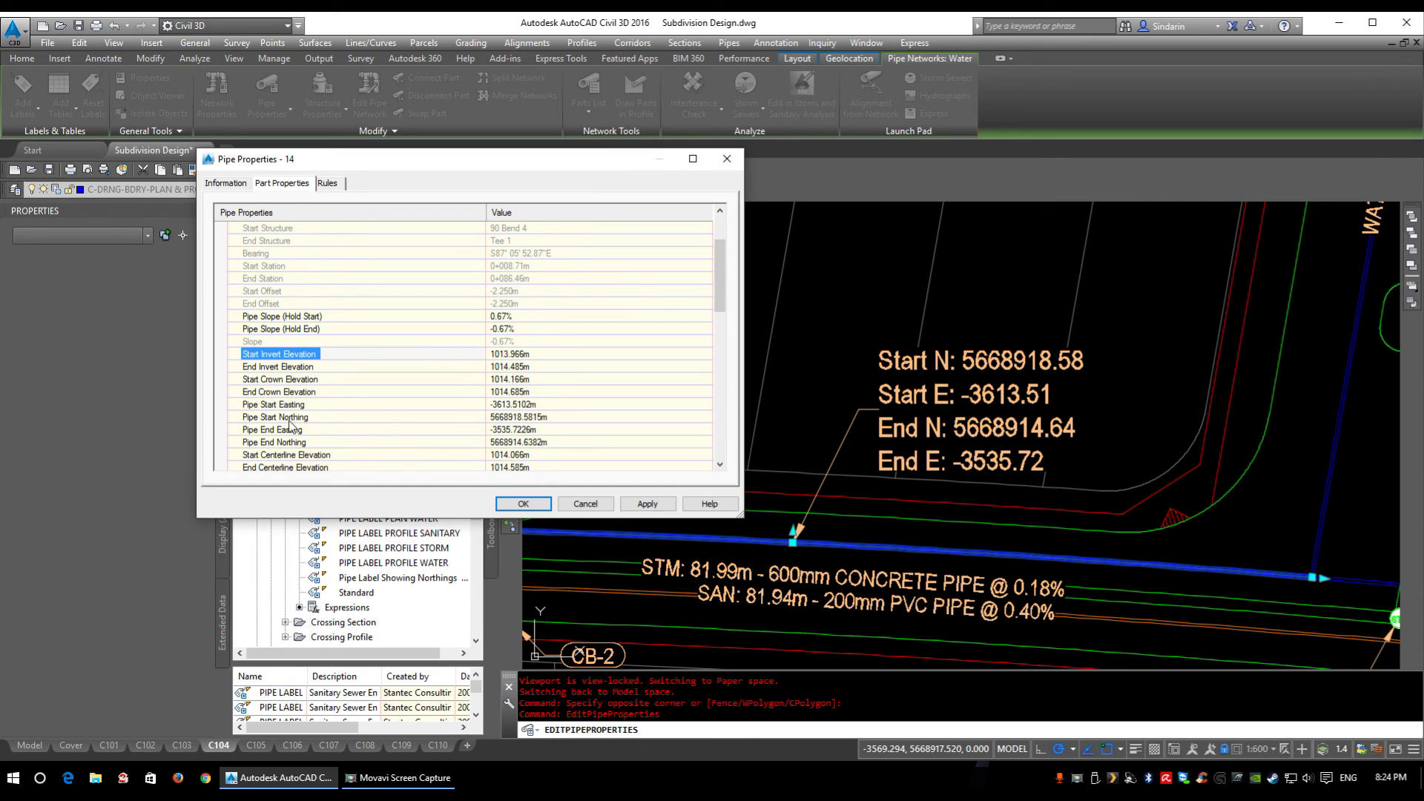
Compare the pipe's start and end eastings and northings with the values in its label, and close the properties
left_click(295, 407)
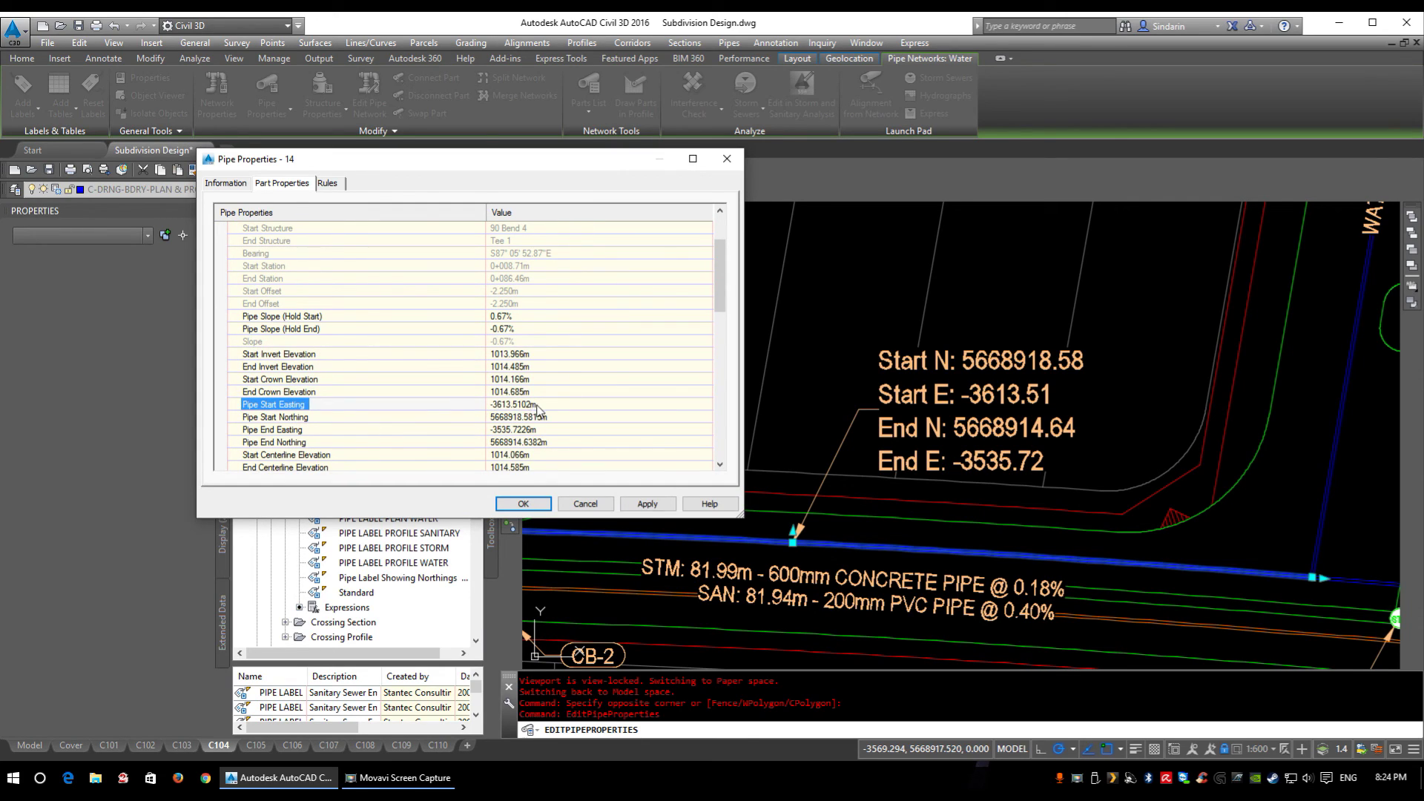
left_click(279, 432)
left_click(530, 428)
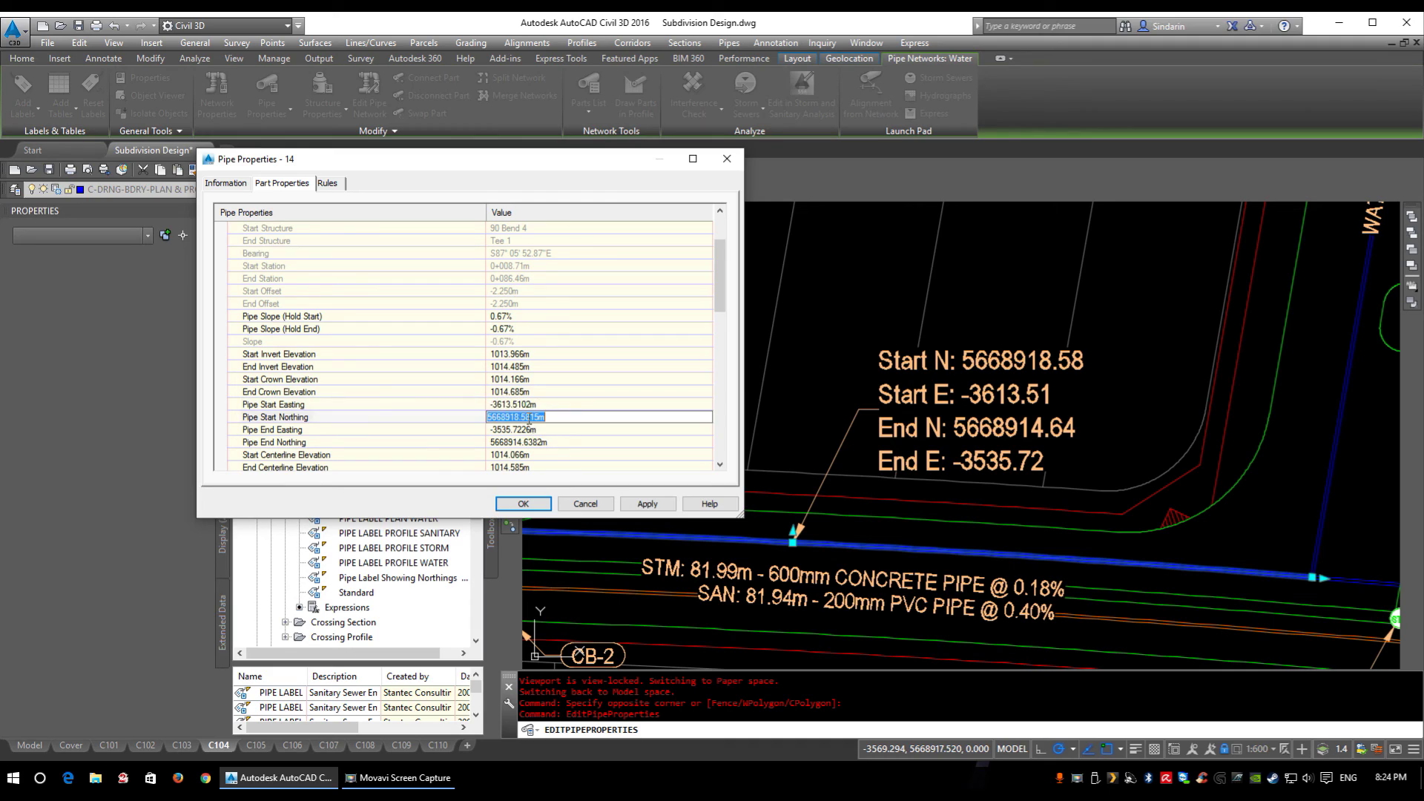
left_click(521, 429)
left_click(519, 418)
left_click(511, 404)
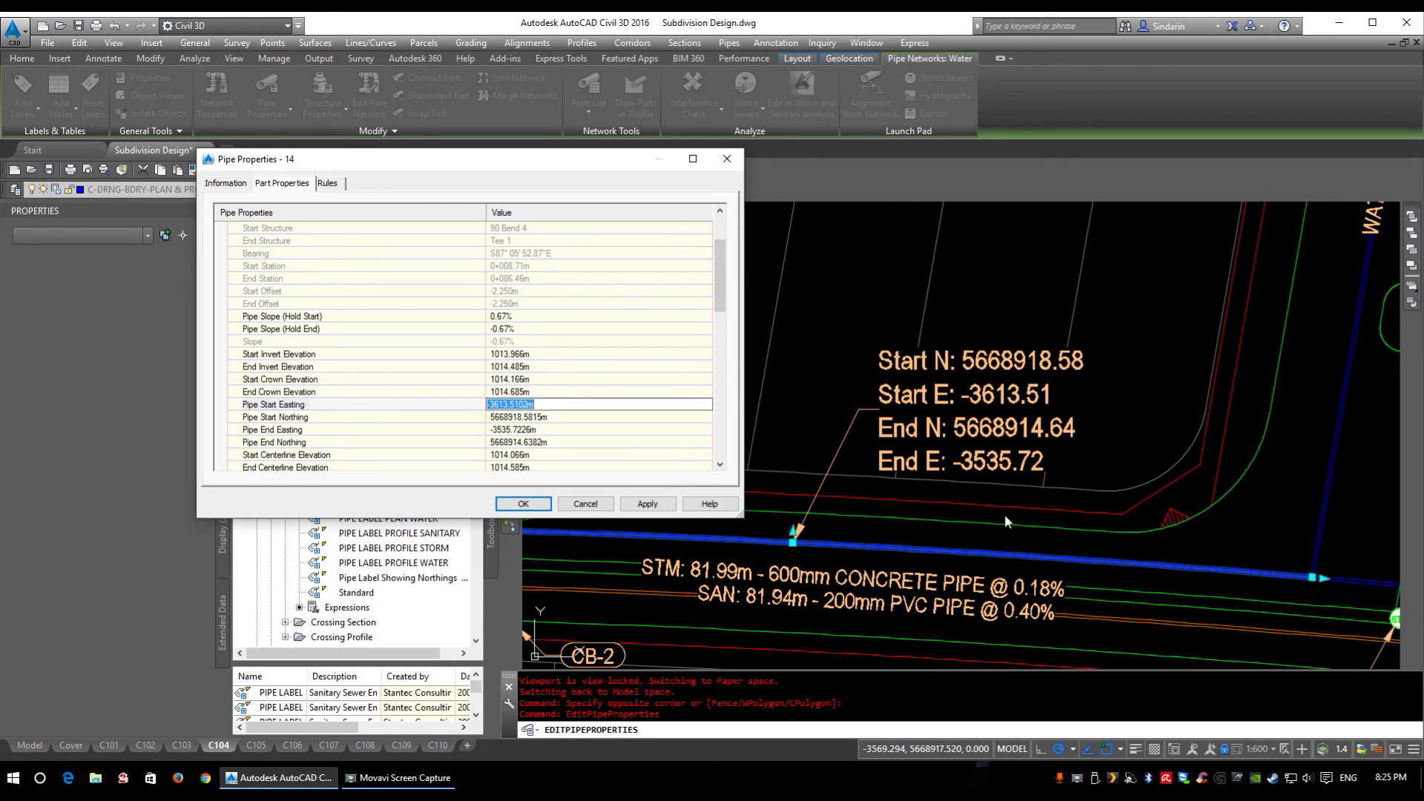
left_click_drag(719, 256, 751, 209)
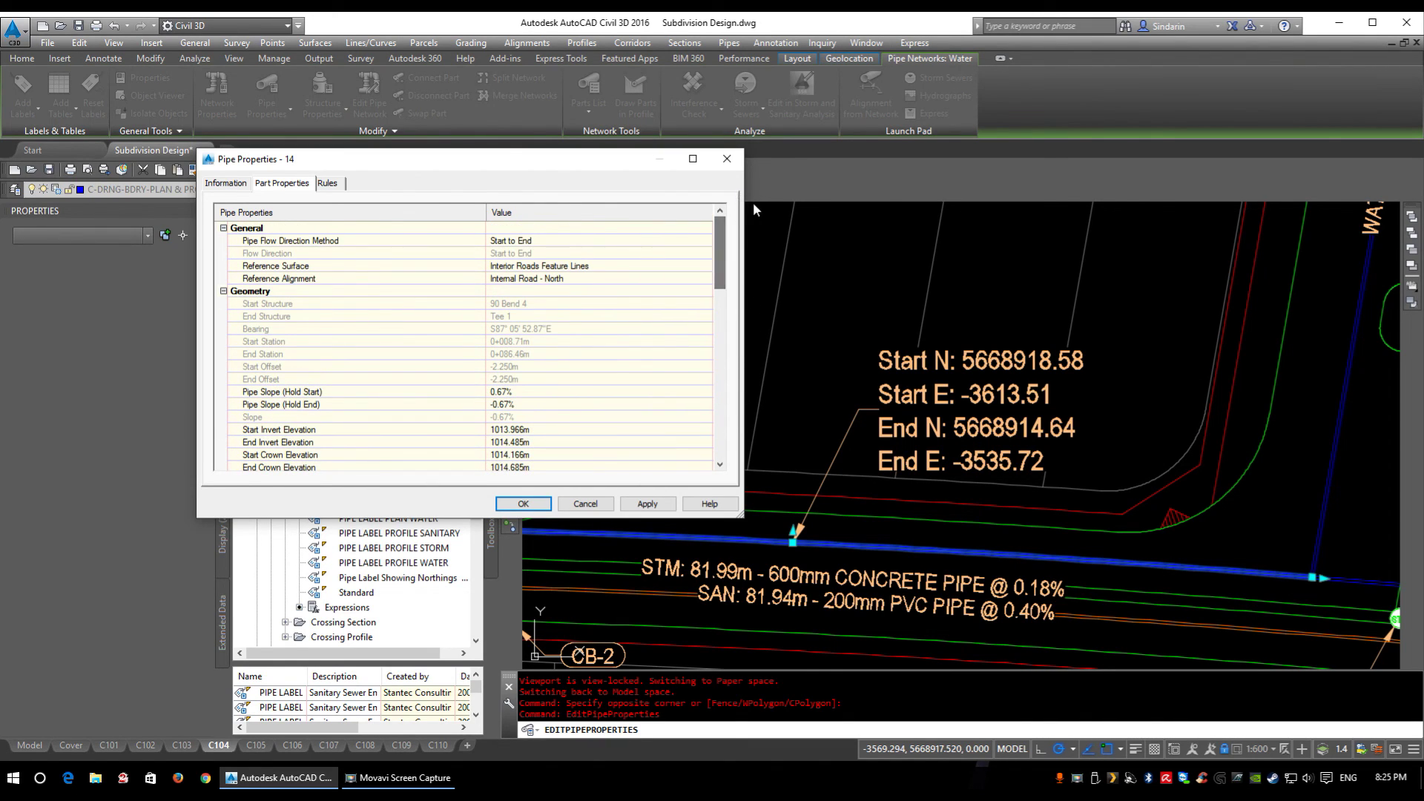
left_click(522, 503)
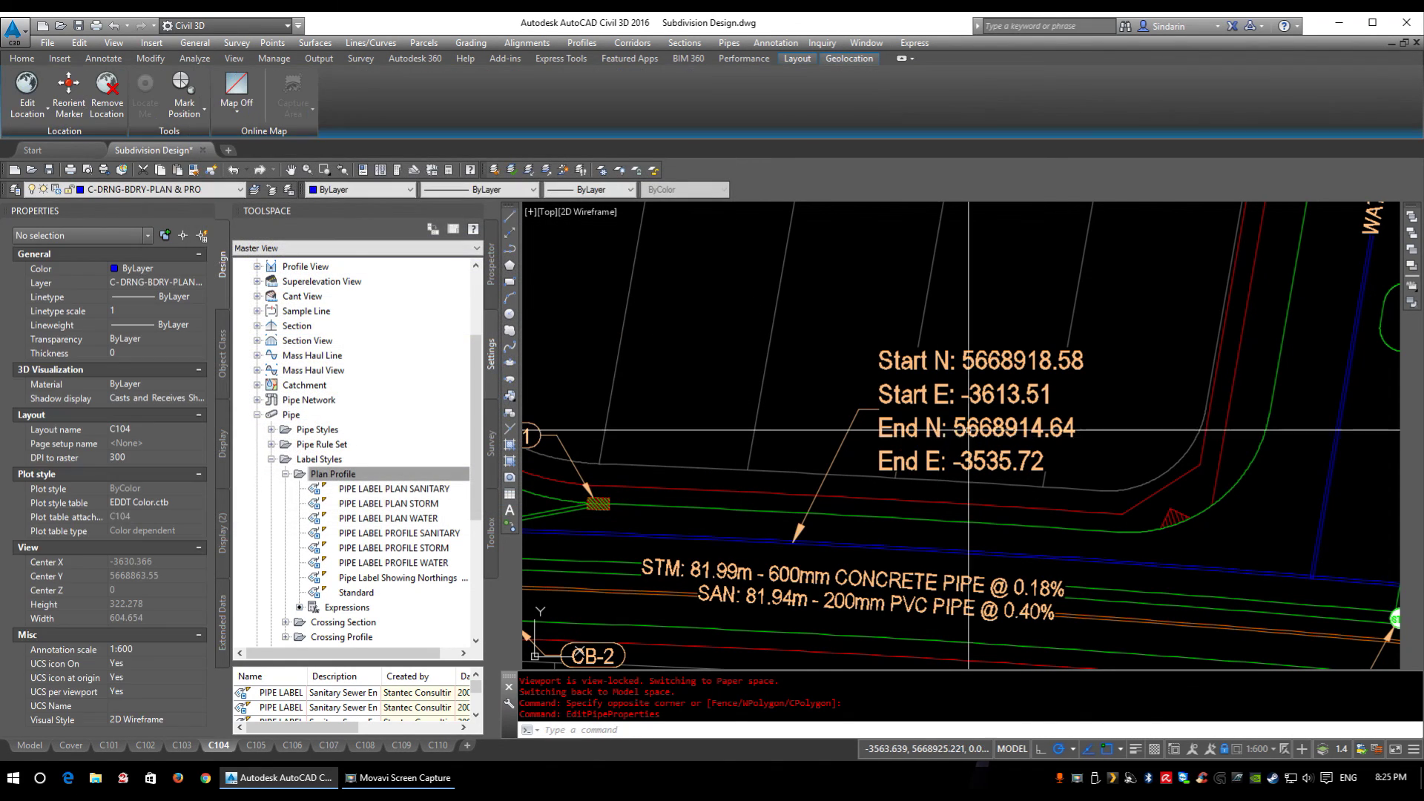